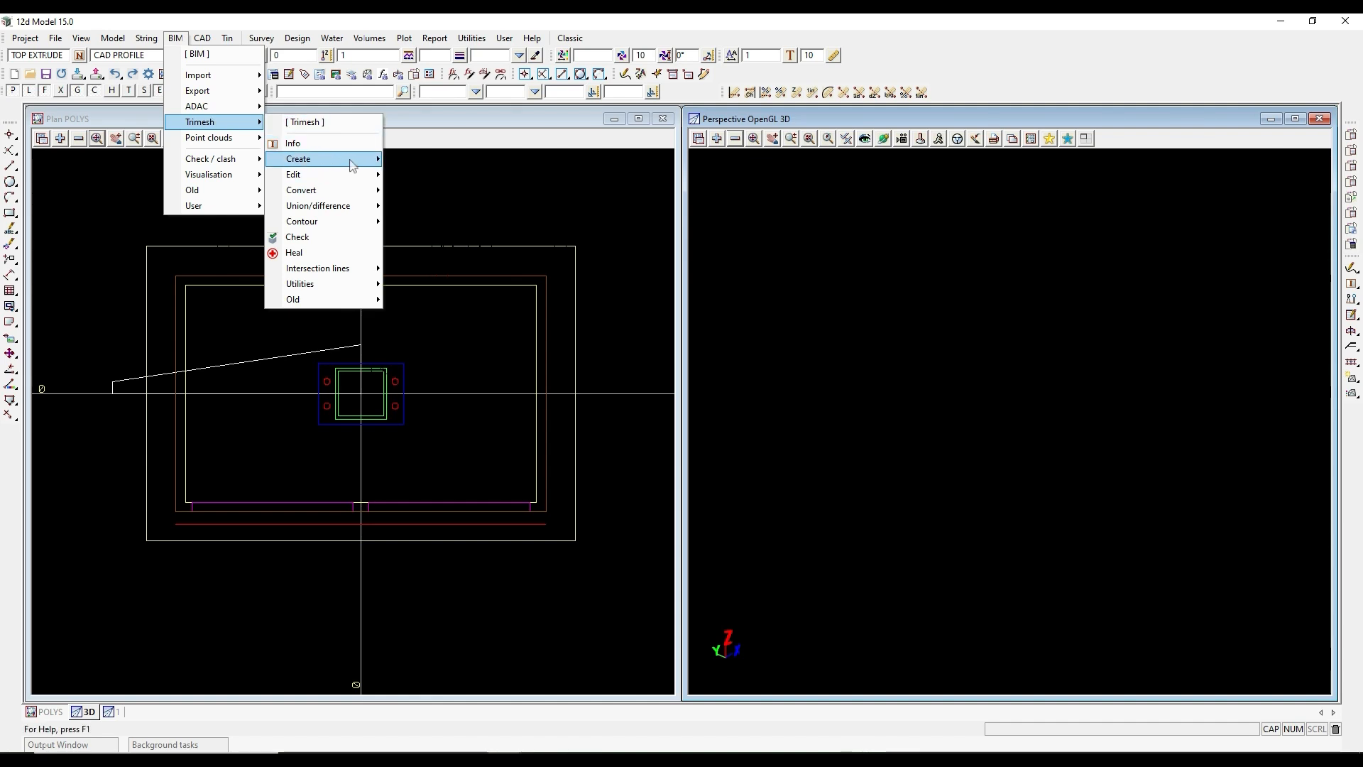
# Start generating a trimesh from a polygon, pick the outer SLAB polygon as source and copy its name to the trimesh.
pyautogui.moveTo(351, 165)
pyautogui.moveTo(488, 259)
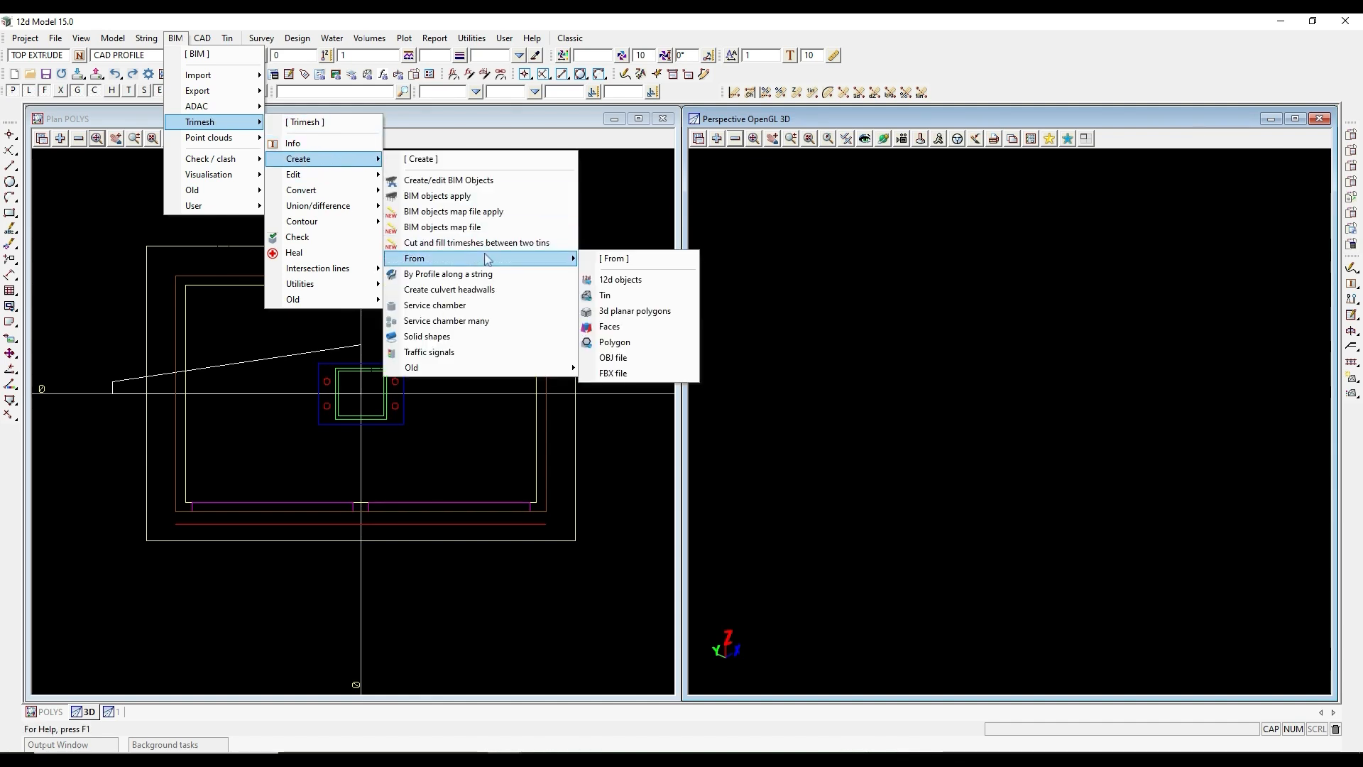
pyautogui.click(615, 342)
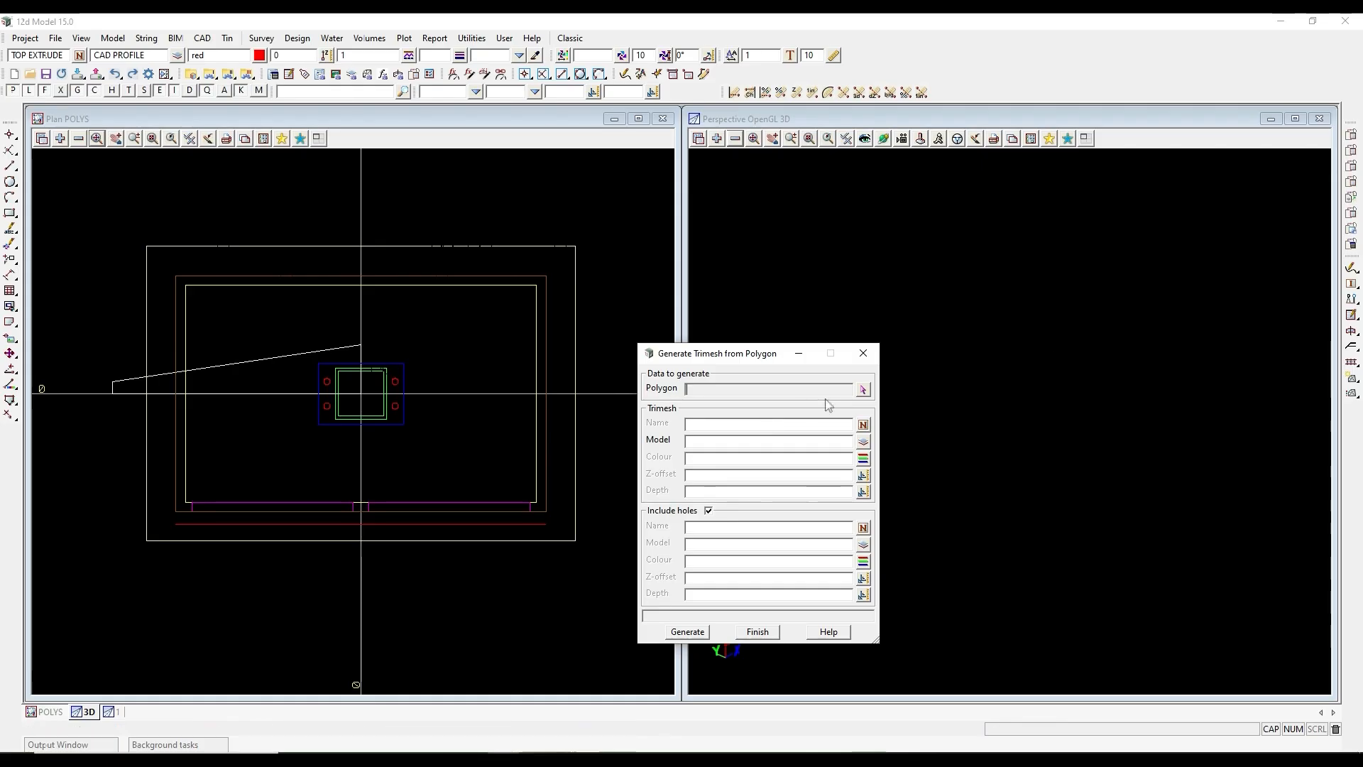
pyautogui.click(865, 390)
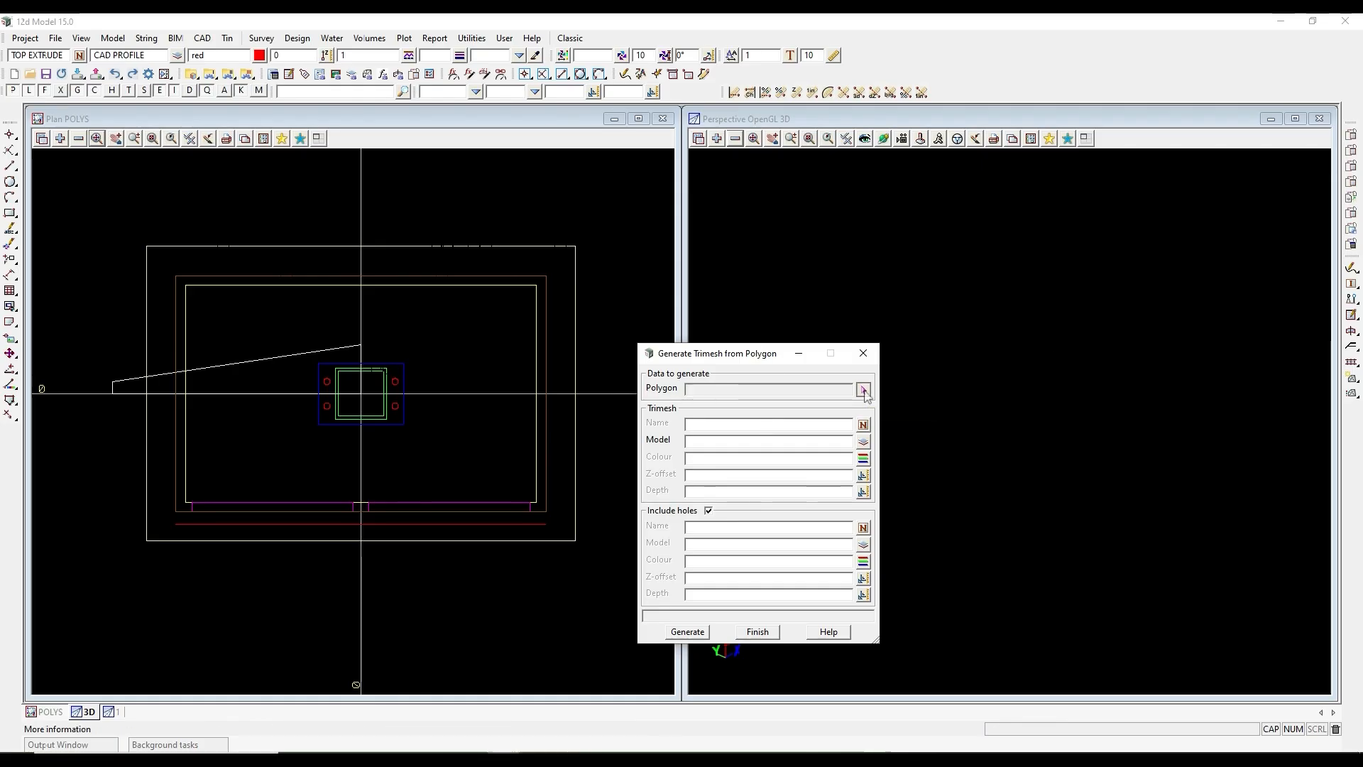
pyautogui.click(469, 249)
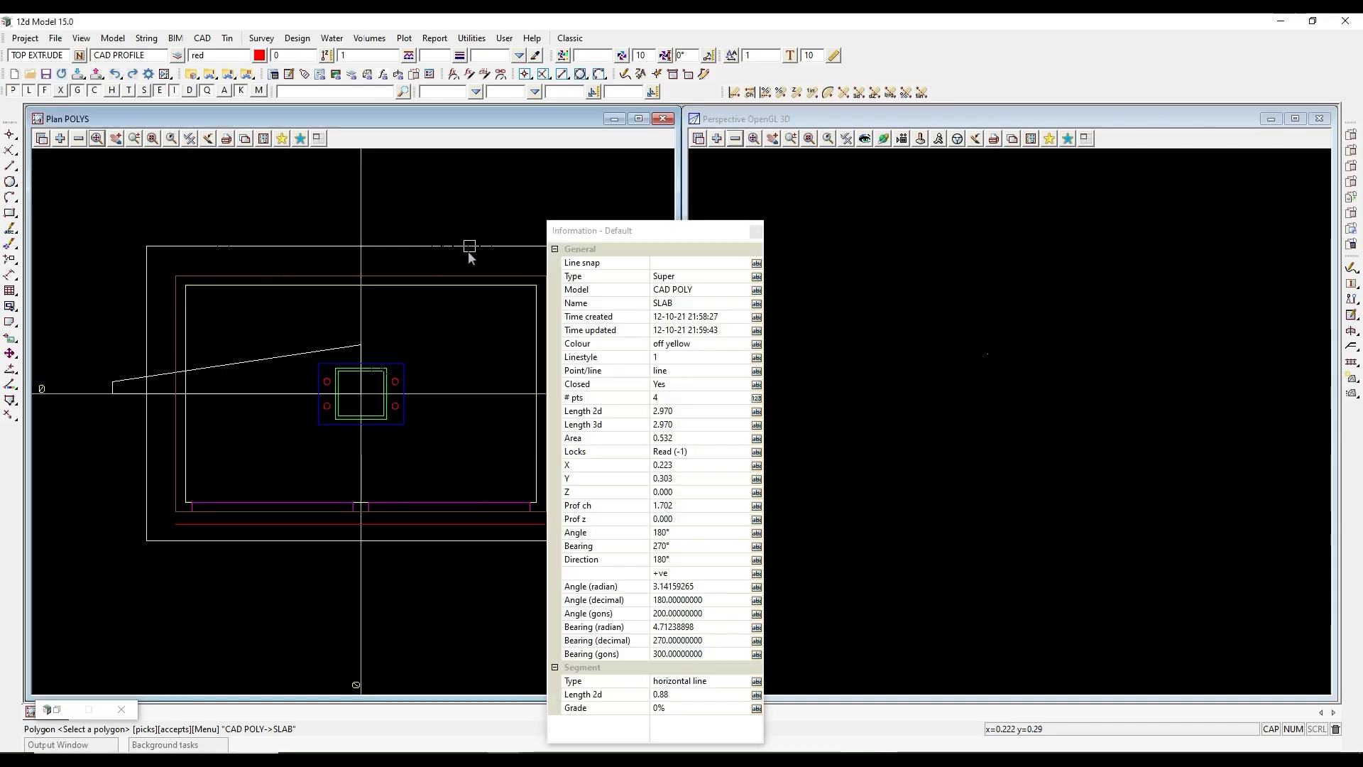
pyautogui.middleClick(469, 255)
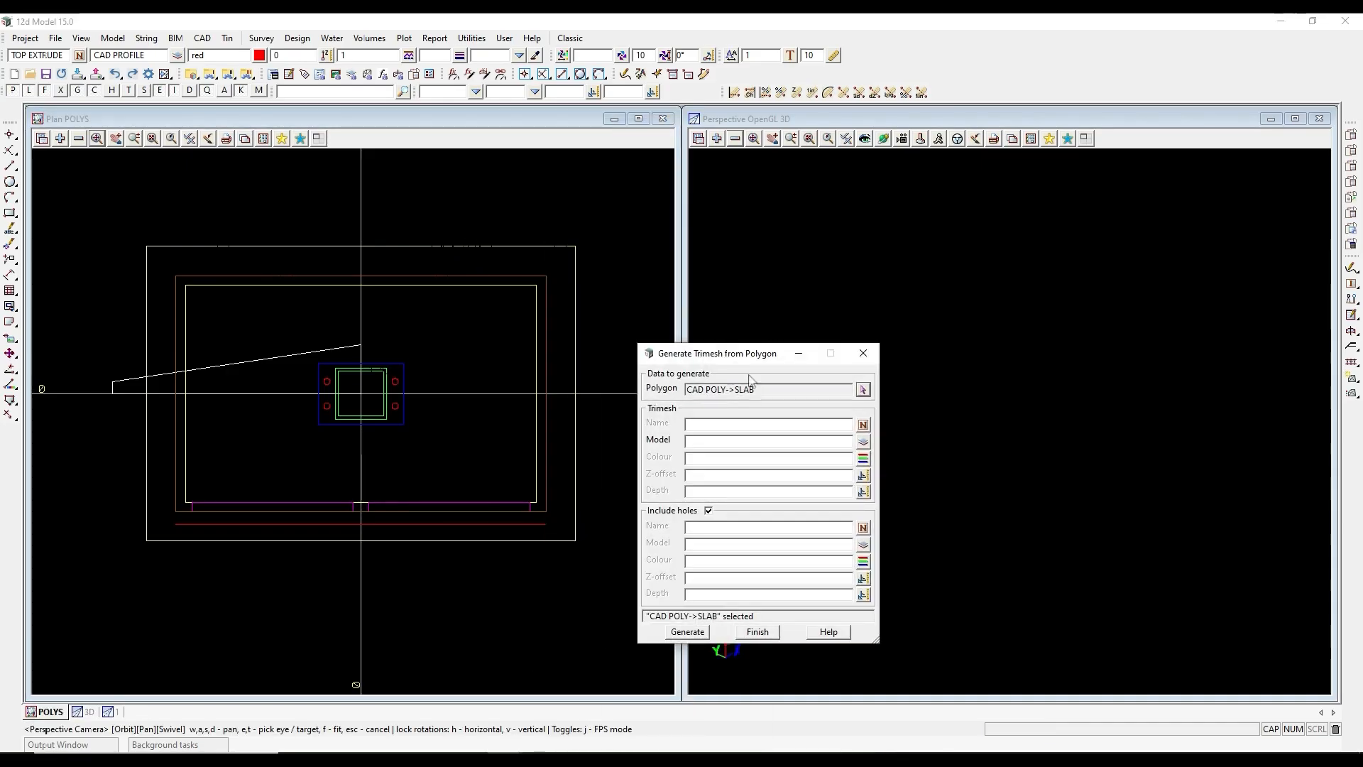
pyautogui.middleClick(727, 429)
pyautogui.click(514, 248)
pyautogui.middleClick(514, 249)
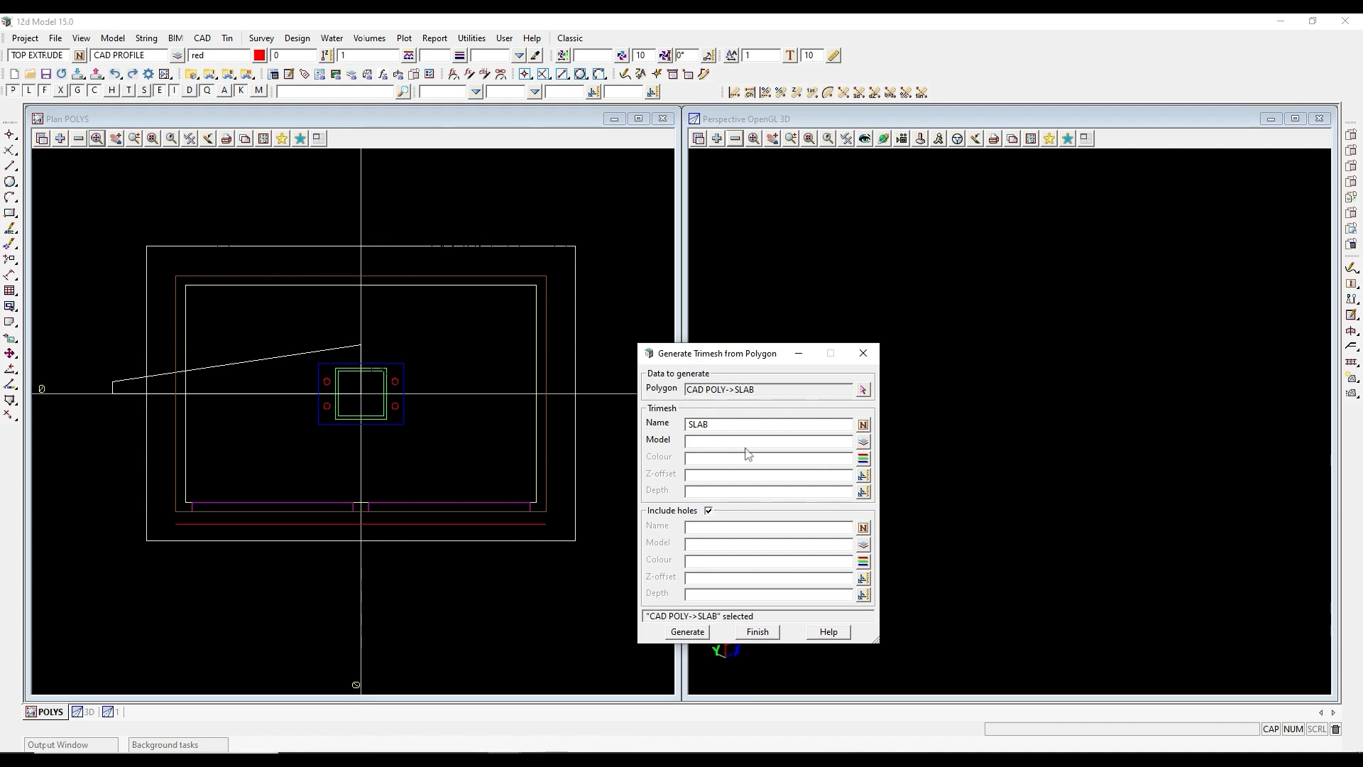
# Generate the slab trimesh in model MESH MAILBOX with colour vis concrete and depth .125.
pyautogui.click(864, 441)
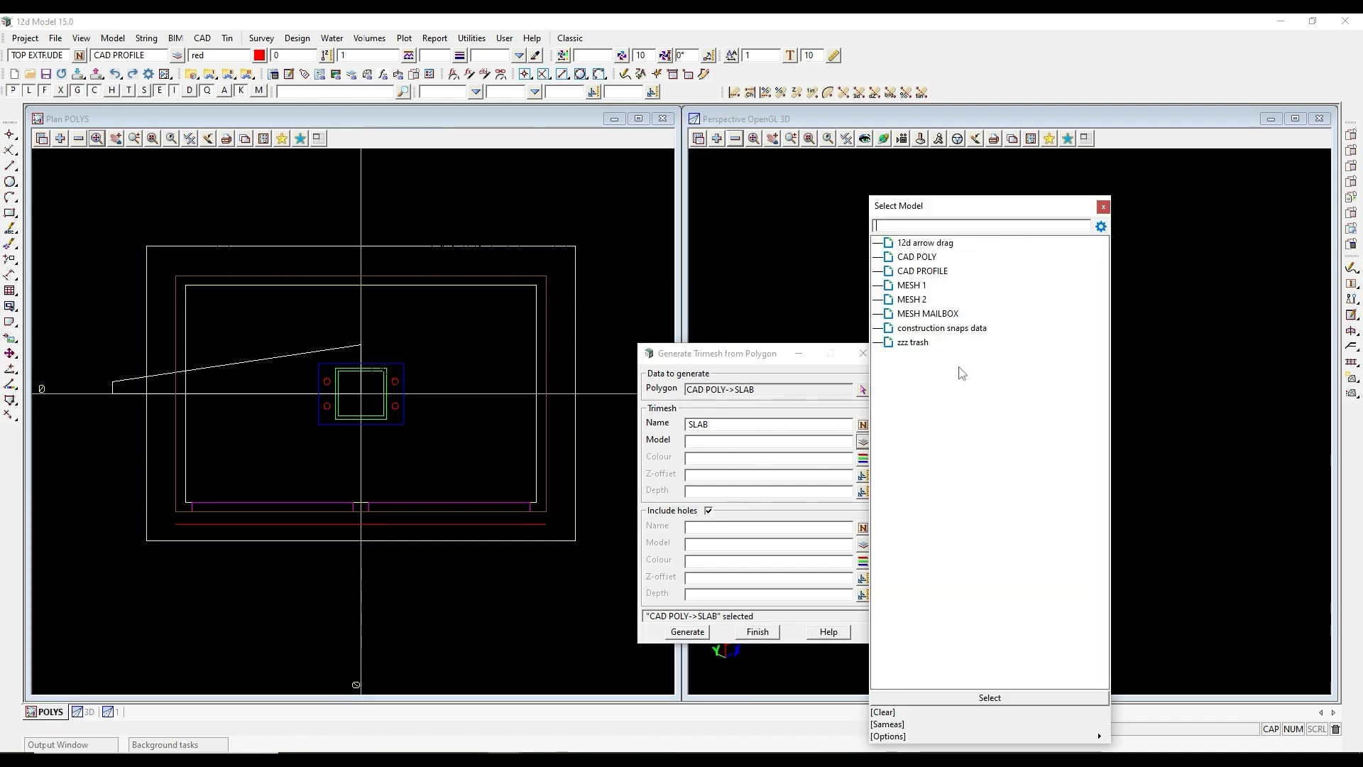
pyautogui.click(918, 314)
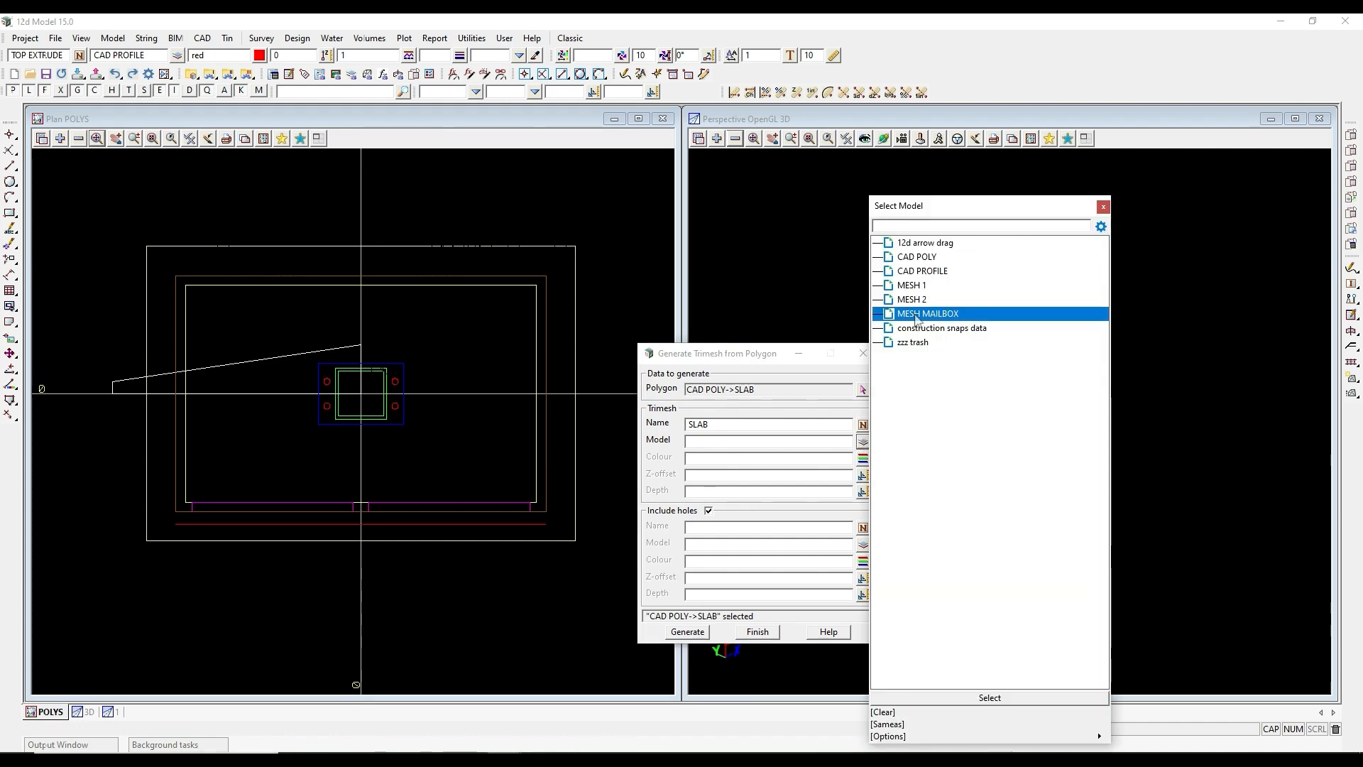
pyautogui.click(863, 458)
pyautogui.moveTo(1051, 345); pyautogui.dragTo(1055, 419)
pyautogui.click(1015, 462)
pyautogui.click(704, 489)
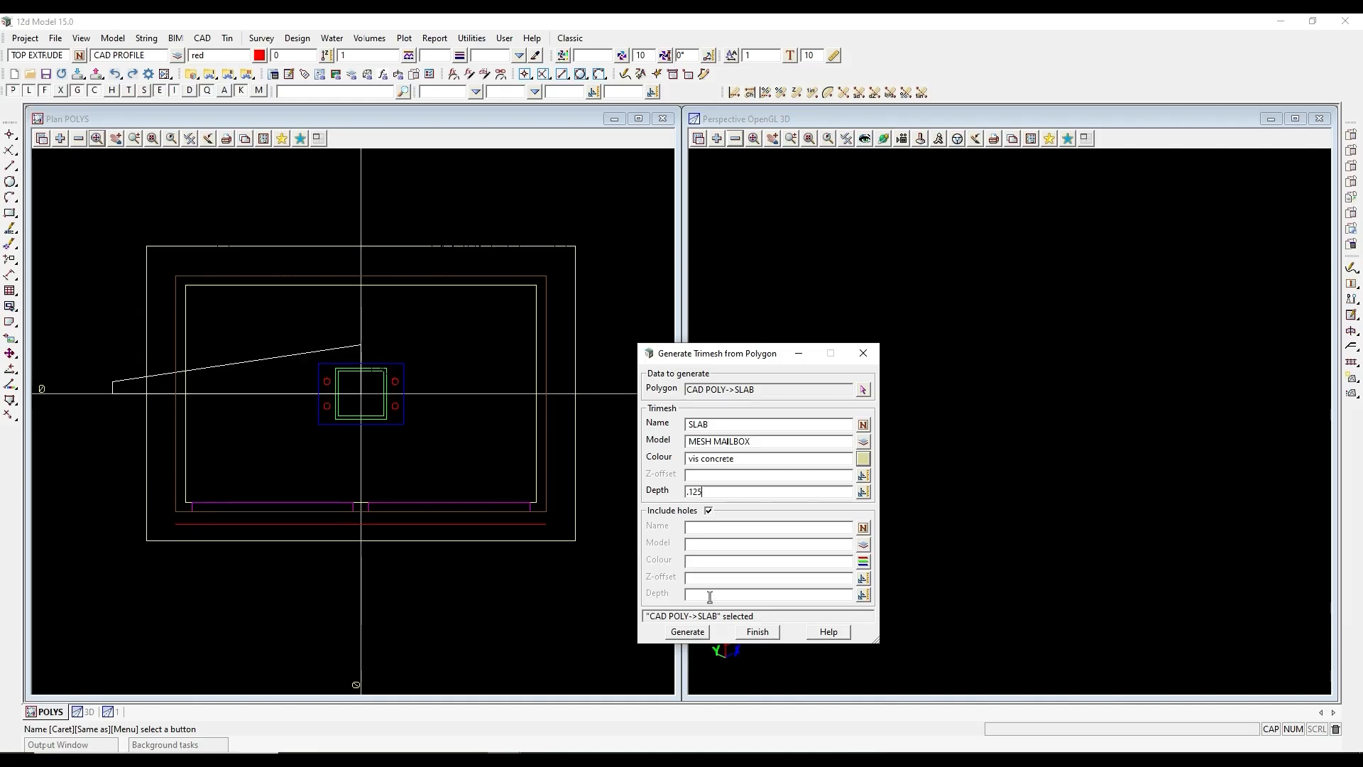
pyautogui.click(692, 632)
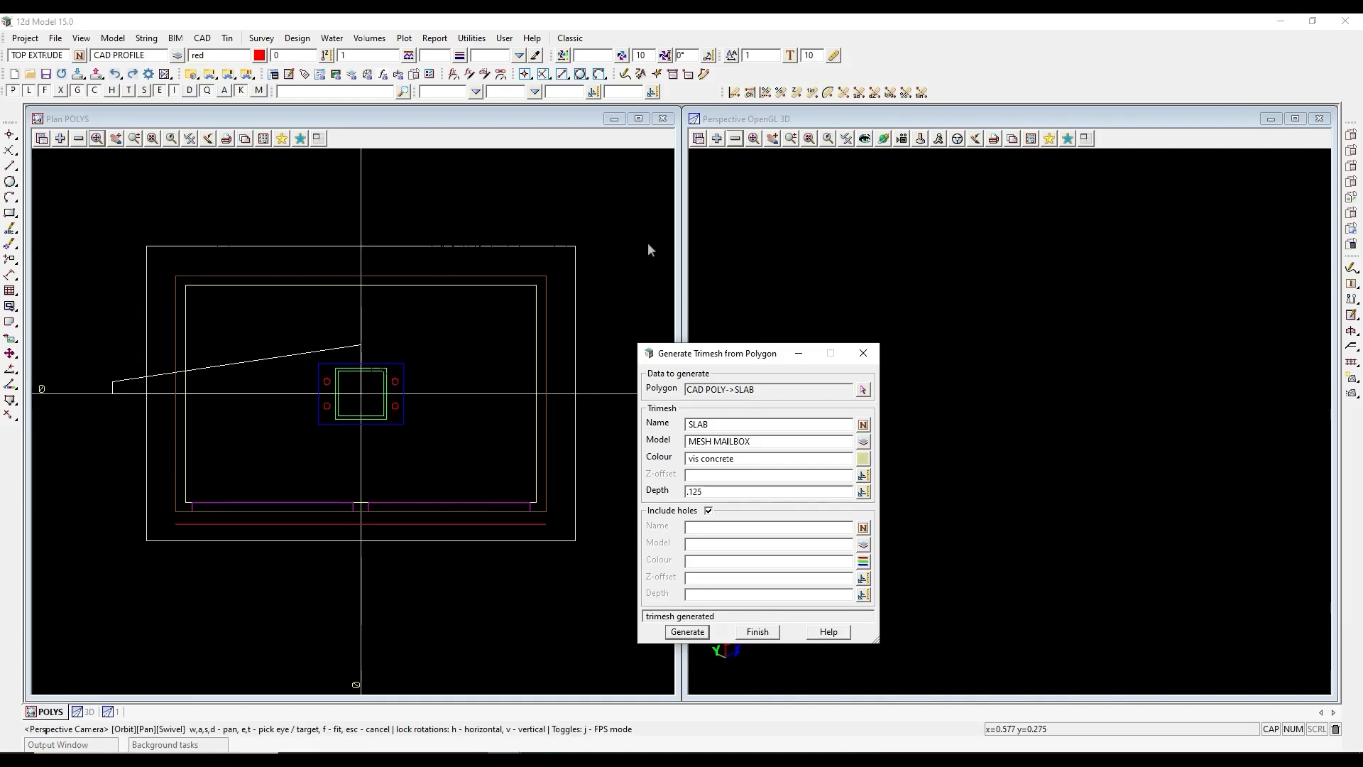
# Add the MESH MAILBOX model to the 3D perspective view.
pyautogui.click(716, 139)
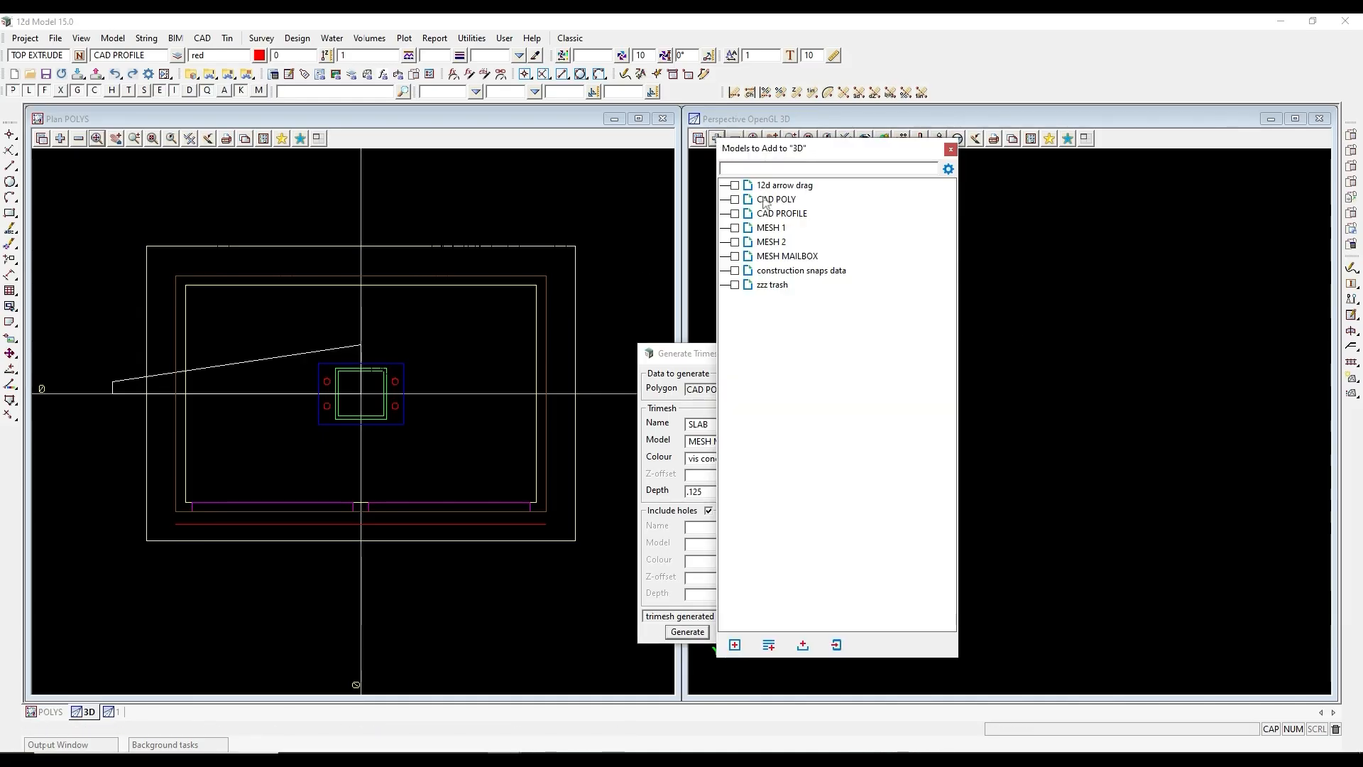
pyautogui.click(778, 257)
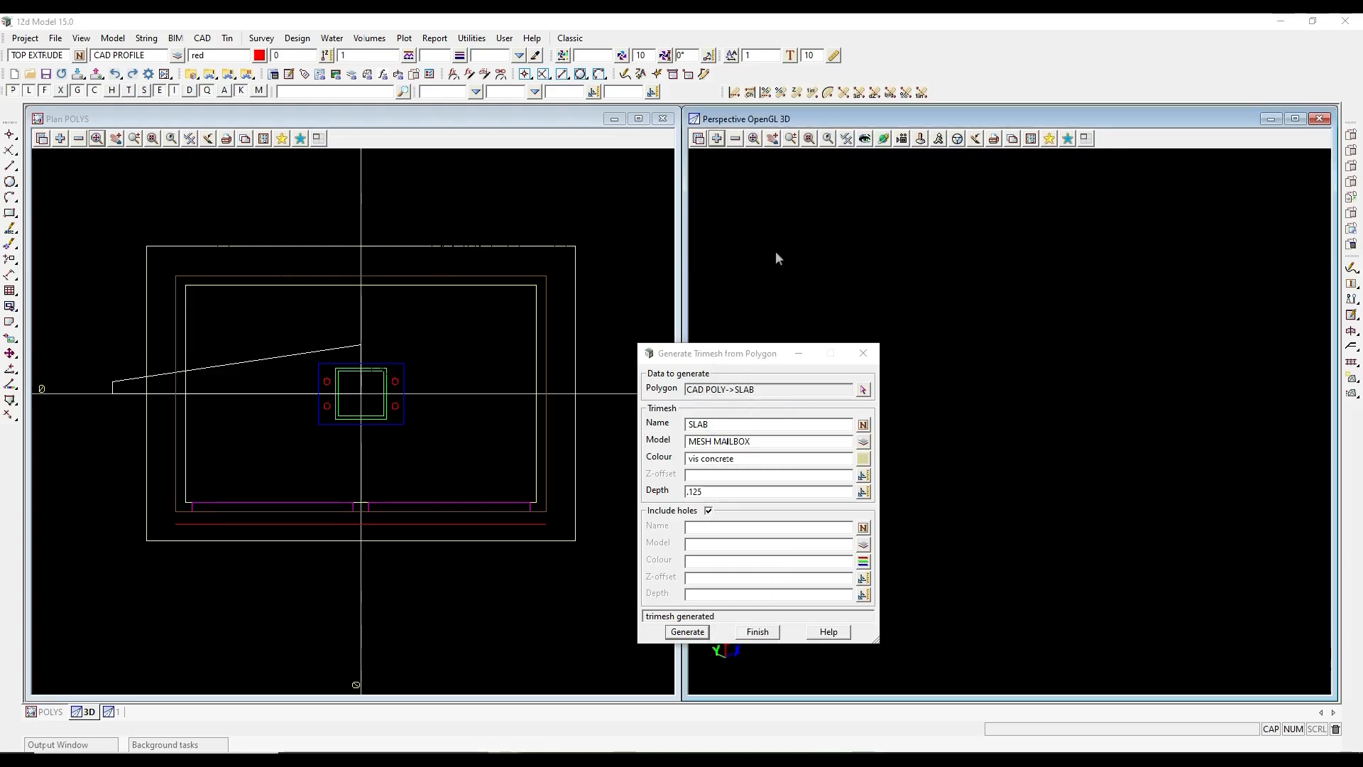
pyautogui.click(745, 353)
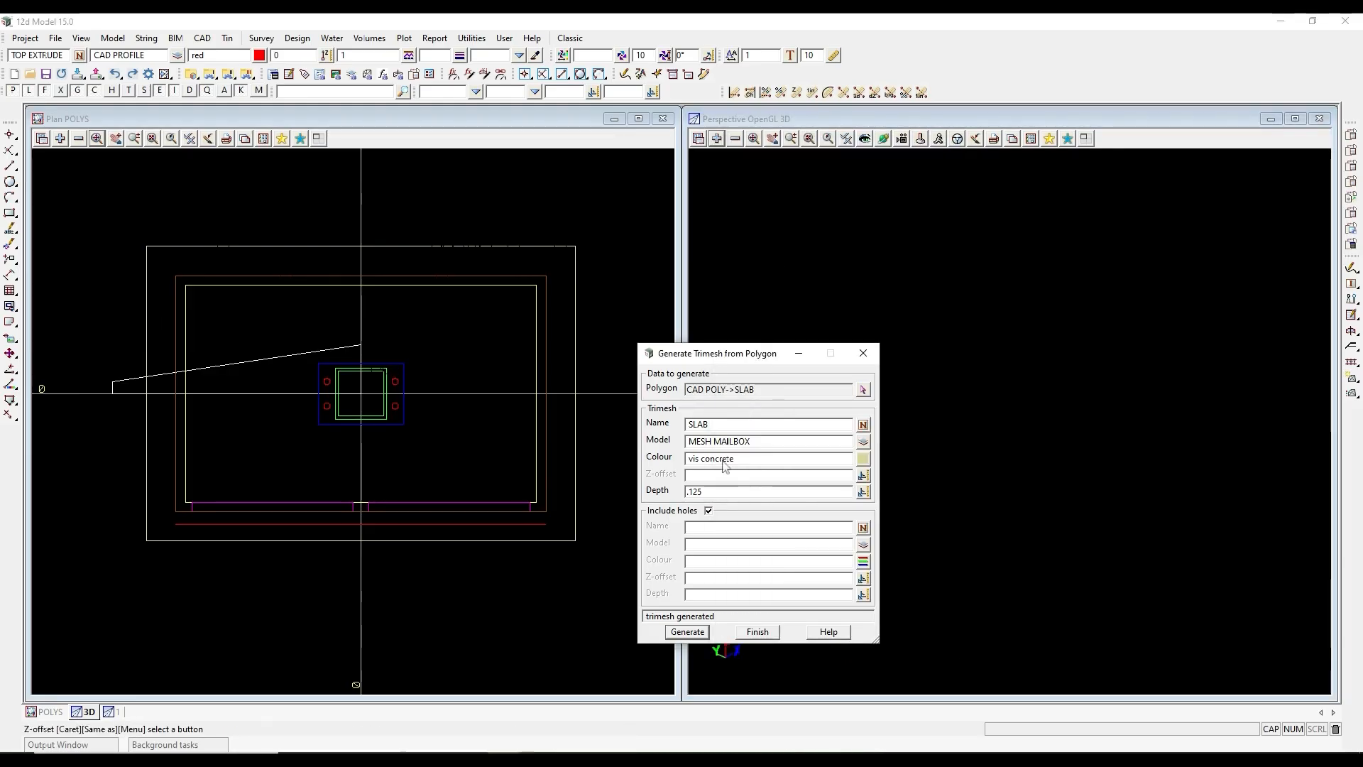
# Pick the blue BASEPLATE rectangle as the source polygon and copy its name to the trimesh.
pyautogui.click(864, 393)
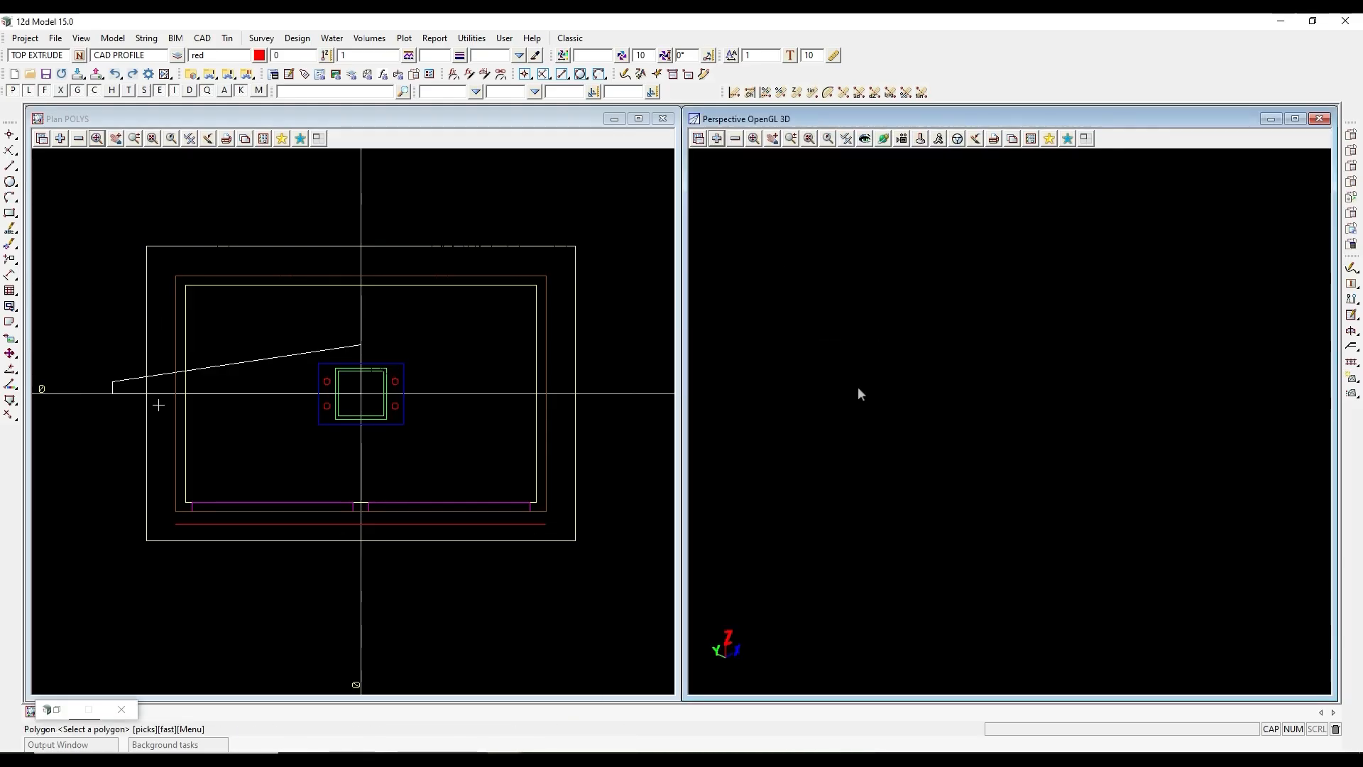
pyautogui.click(406, 364)
pyautogui.middleClick(407, 364)
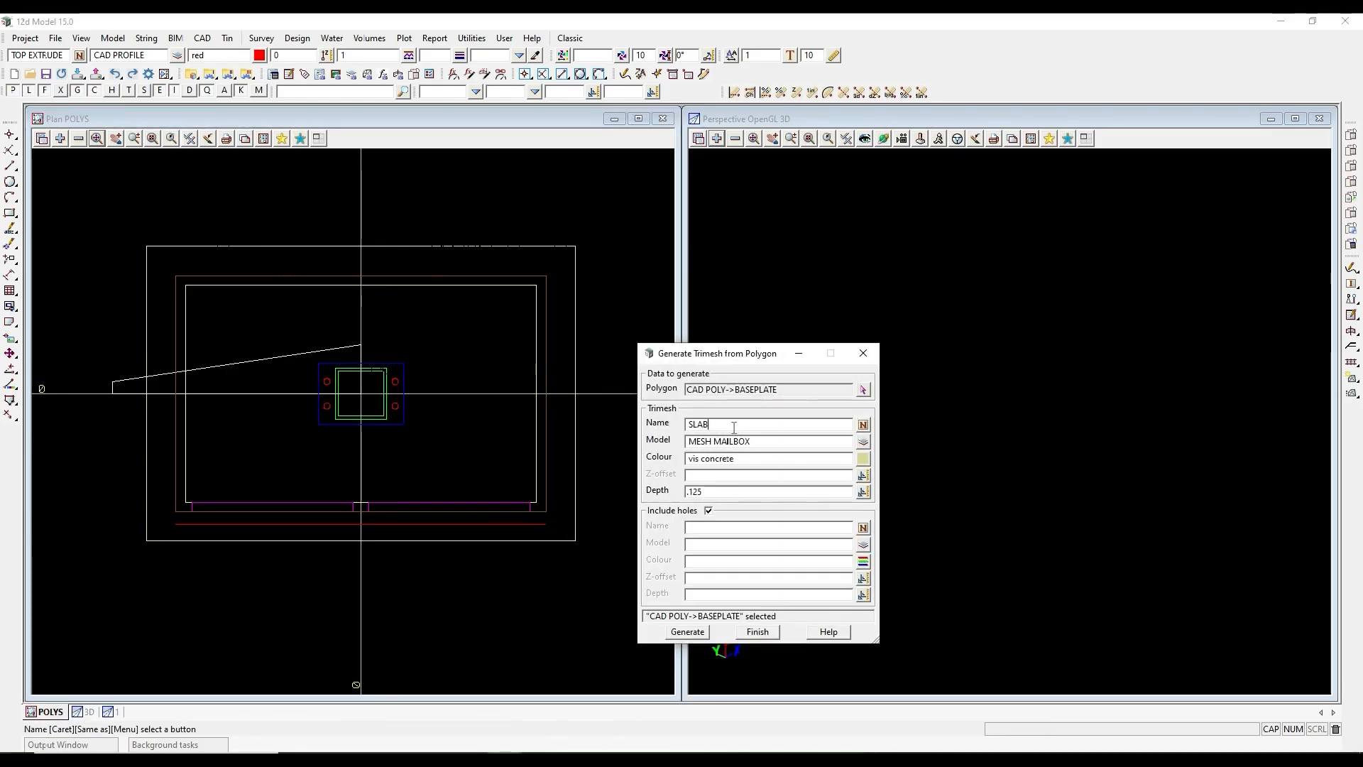
pyautogui.middleClick(734, 431)
pyautogui.middleClick(395, 370)
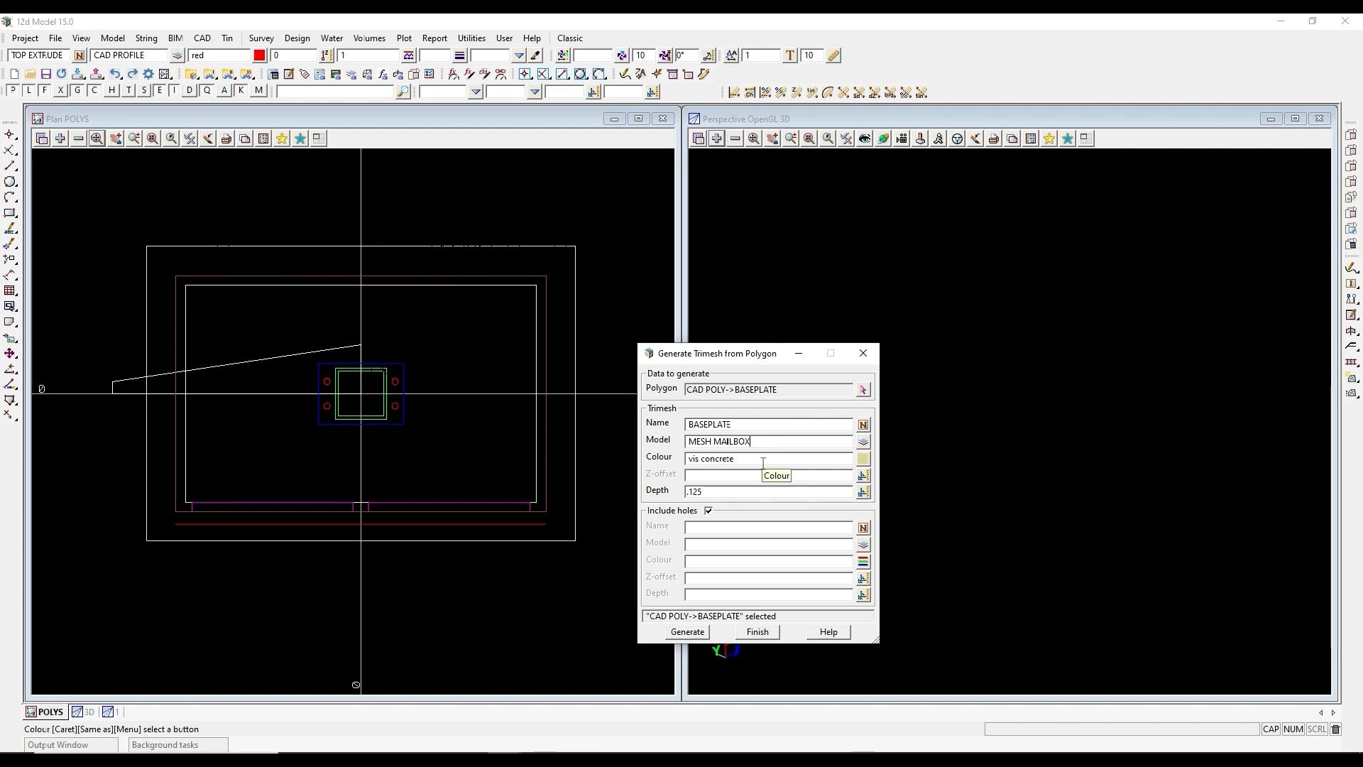
# Generate the baseplate trimesh with colour vis steel, Z-offset .012 and depth .012.
pyautogui.click(863, 459)
pyautogui.moveTo(1045, 390); pyautogui.dragTo(1052, 490)
pyautogui.doubleClick(1026, 488)
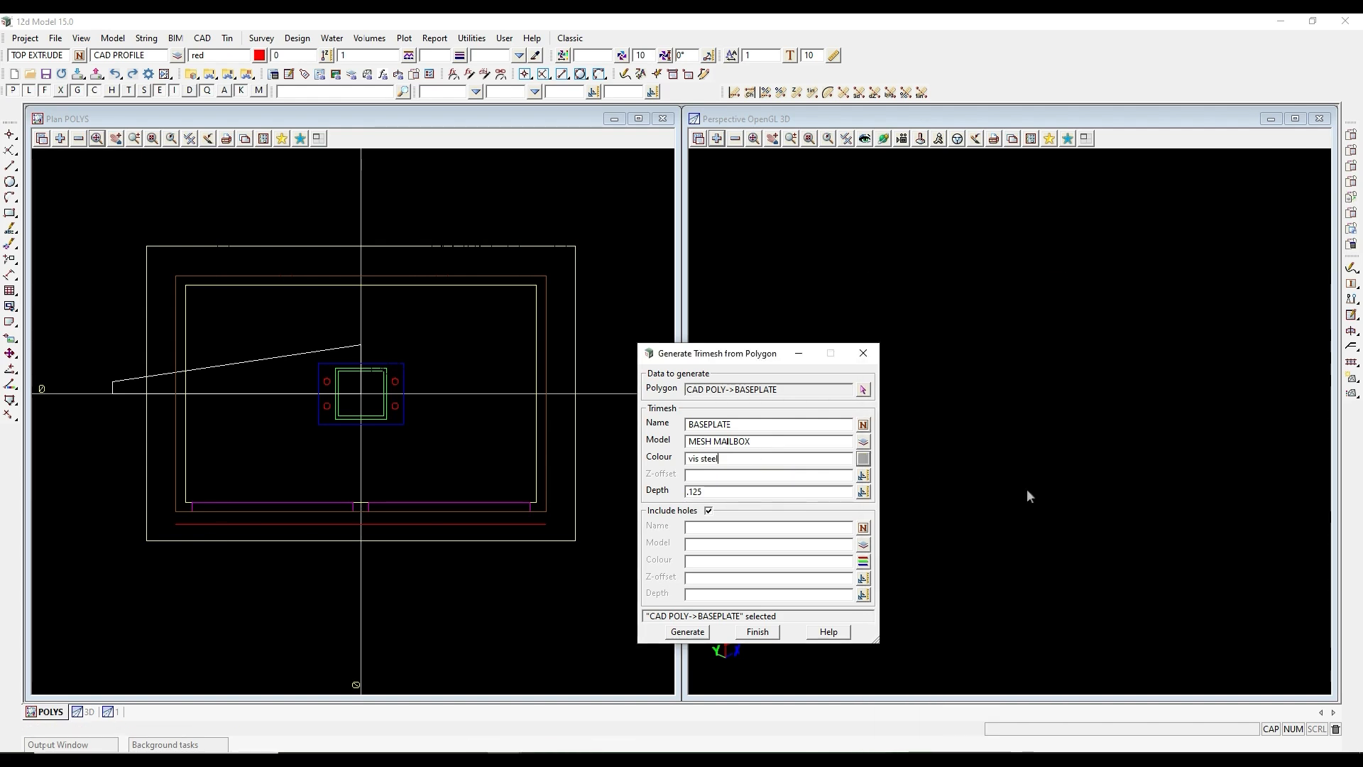
pyautogui.click(743, 475)
pyautogui.write('012')
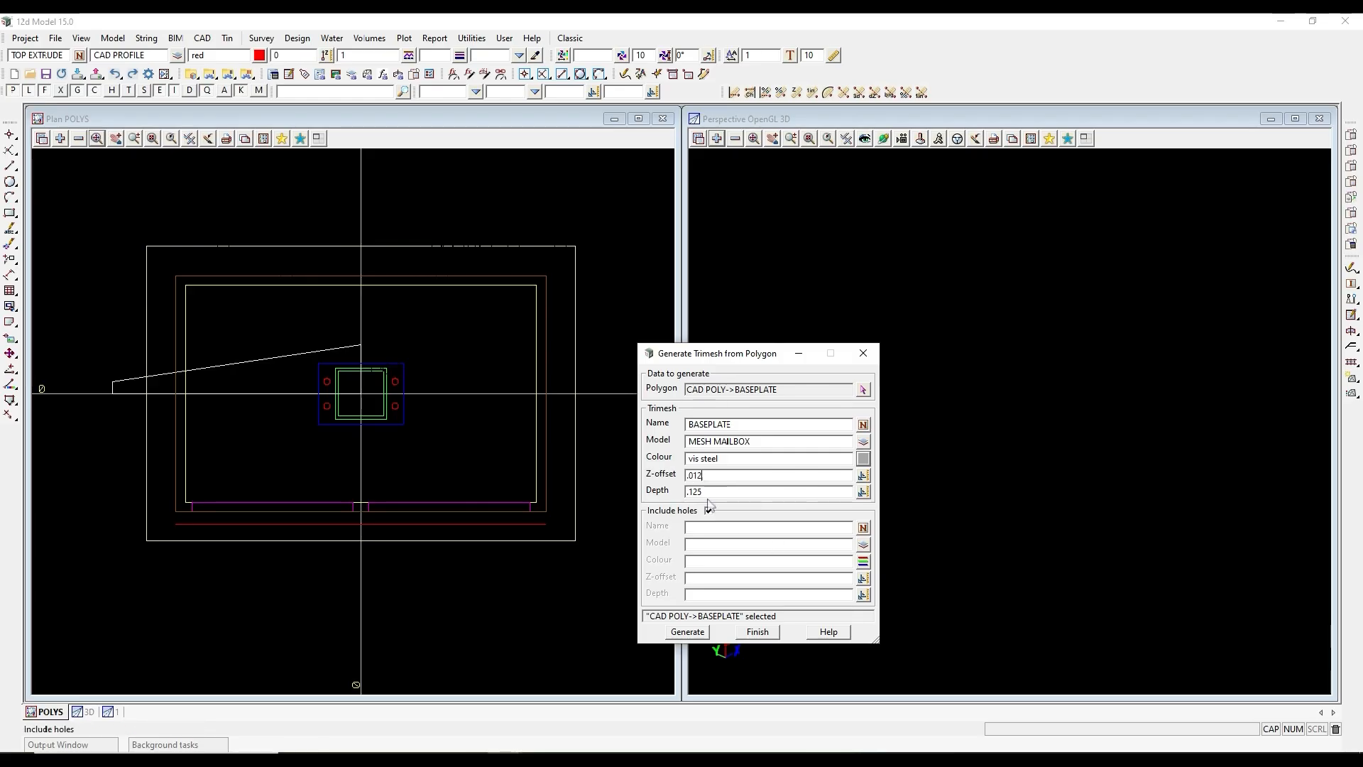
pyautogui.press('Tab')
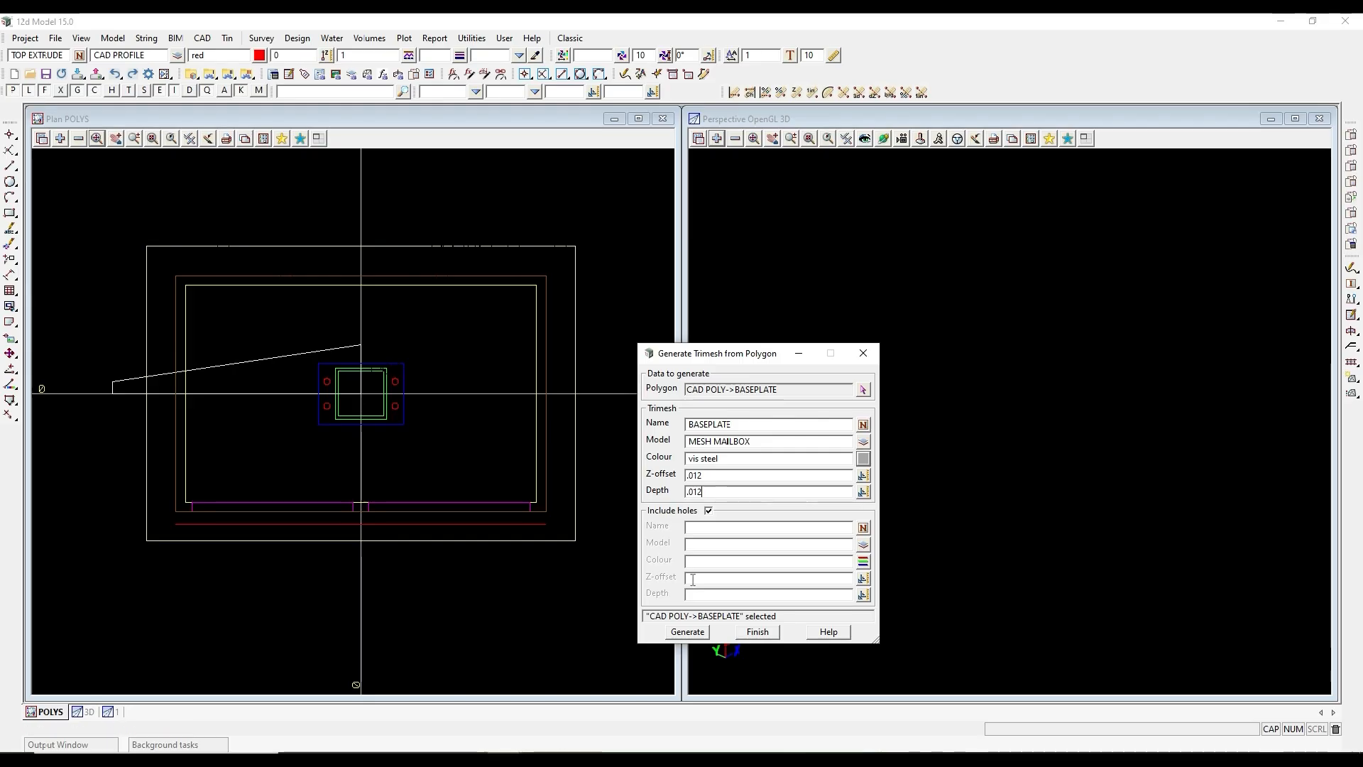
pyautogui.click(692, 635)
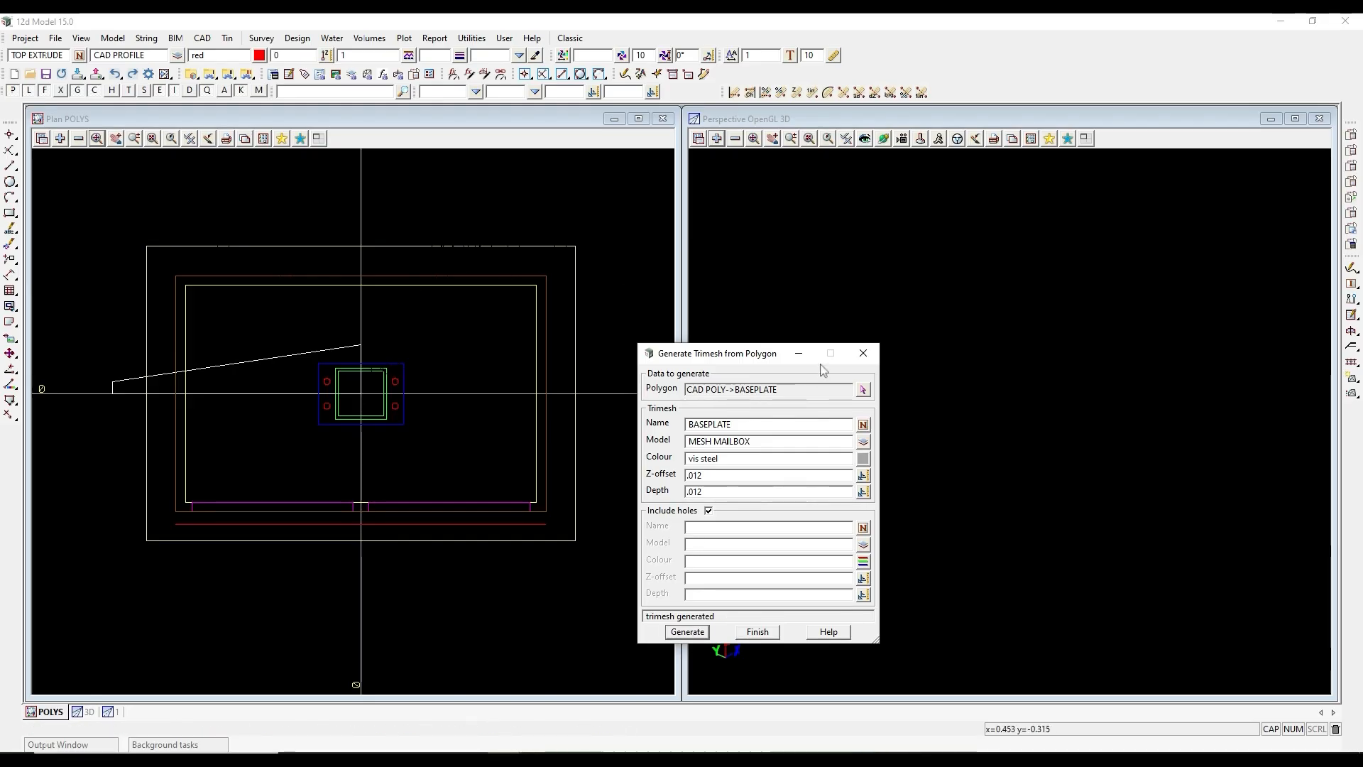
# Pick the green POST square as the source polygon and copy its name to the trimesh.
pyautogui.click(863, 391)
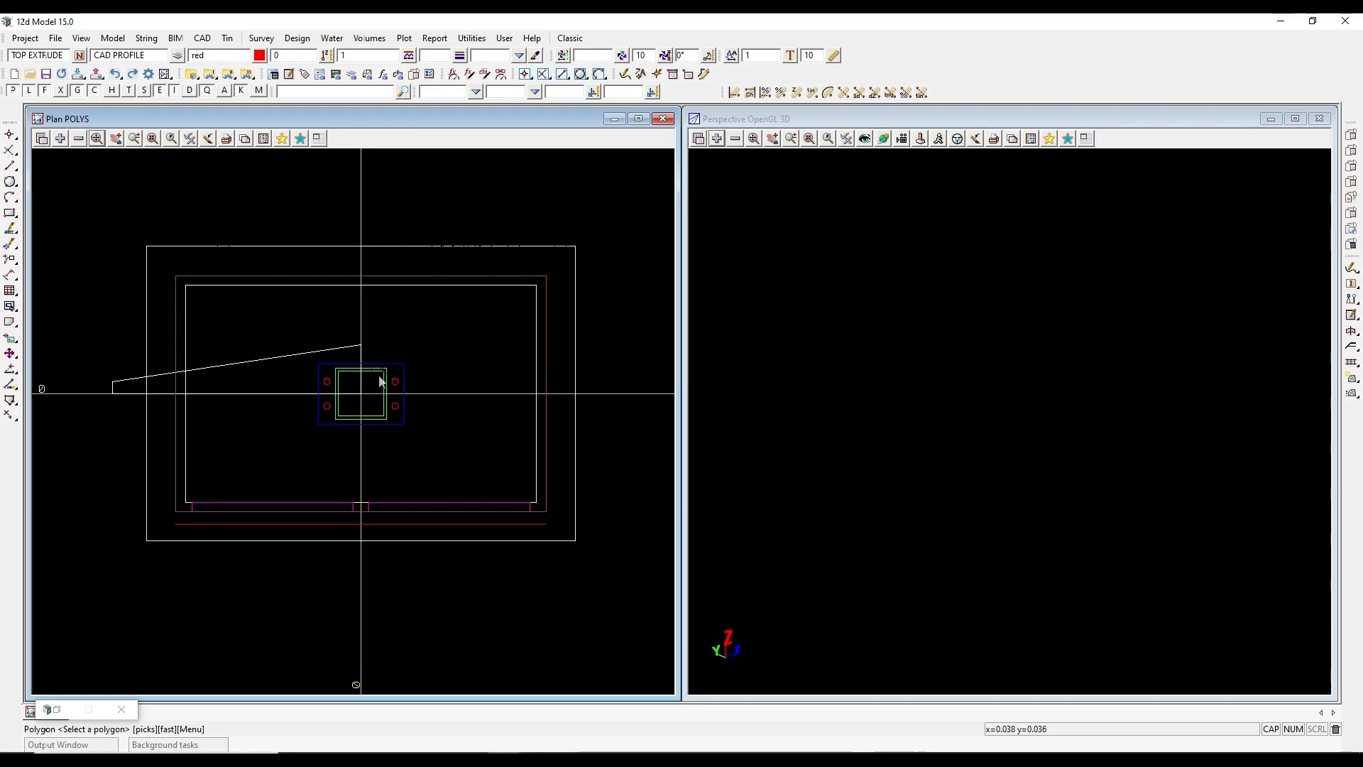
pyautogui.click(381, 379)
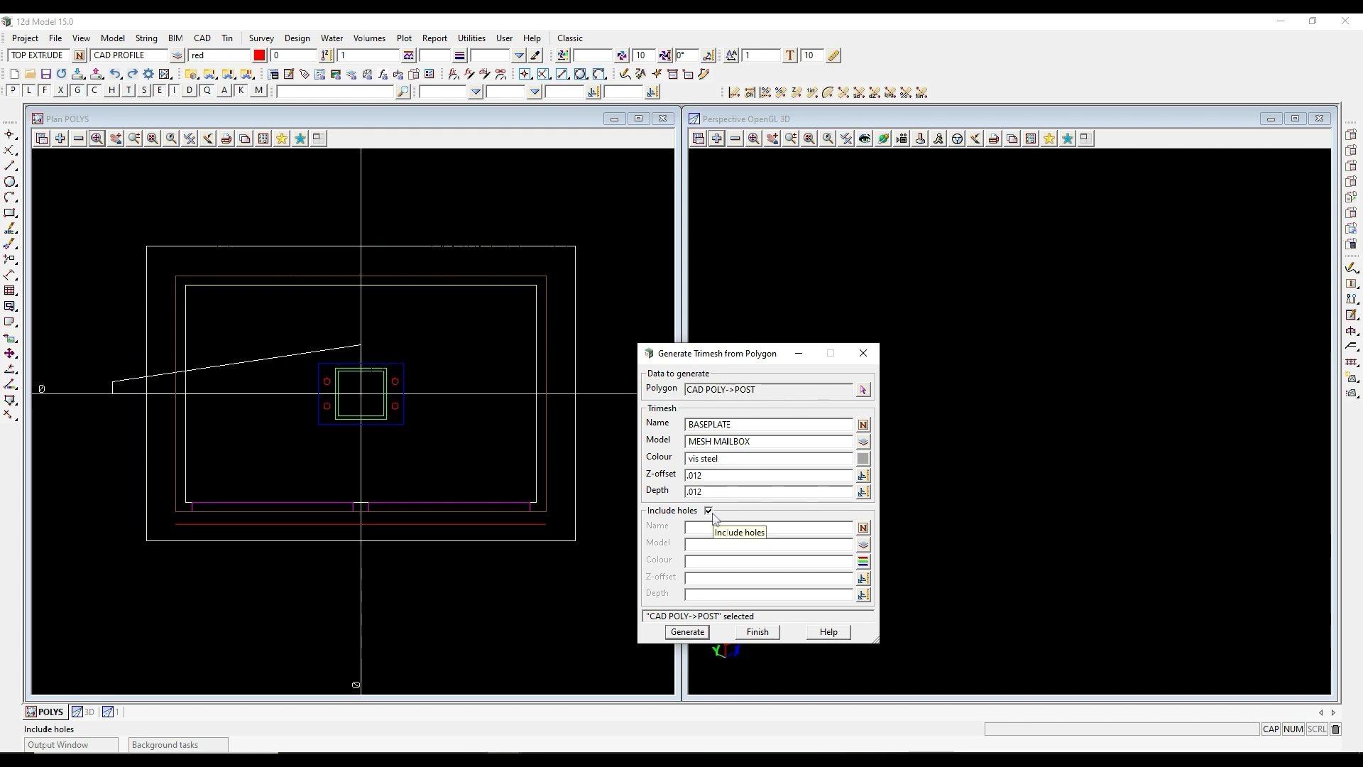
pyautogui.middleClick(751, 426)
pyautogui.click(387, 383)
pyautogui.middleClick(387, 383)
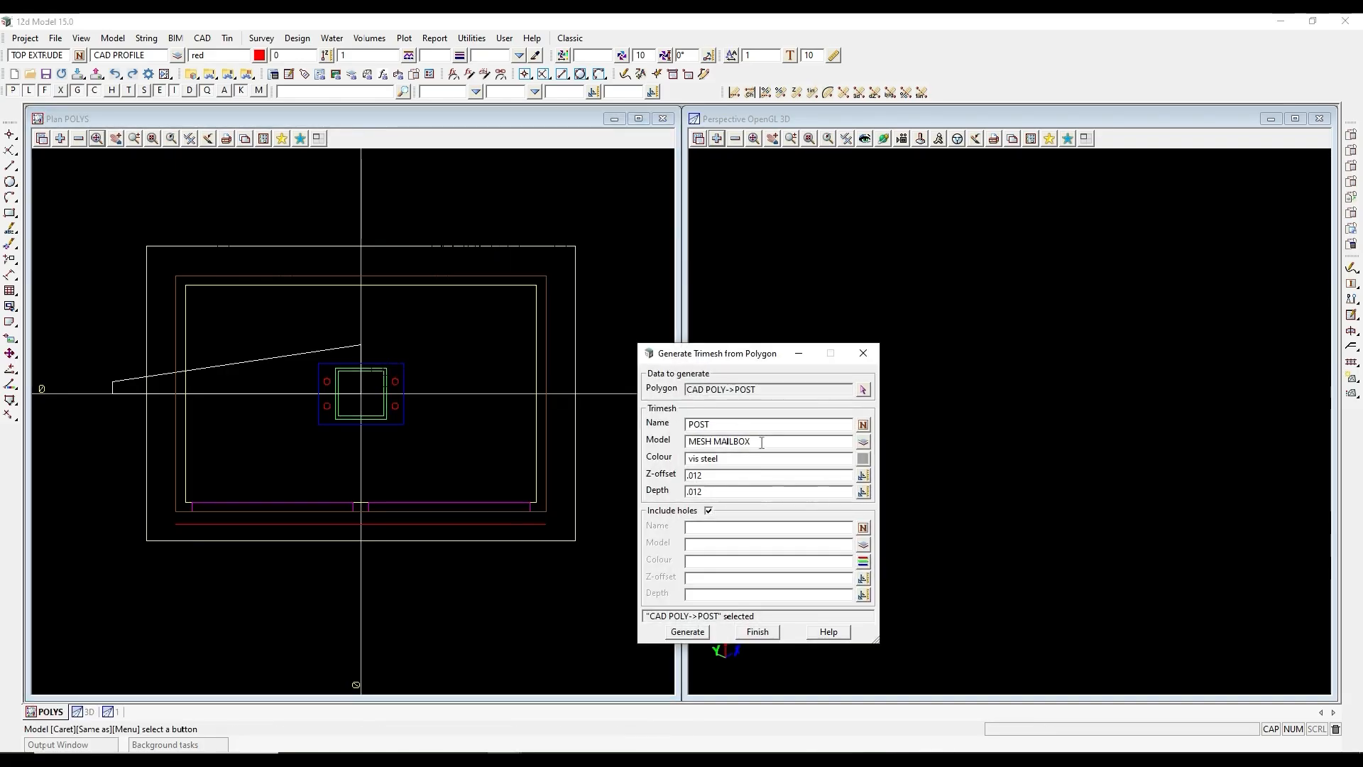
# Generate the post trimesh with Z-offset .245 and depth .233.
pyautogui.doubleClick(727, 477)
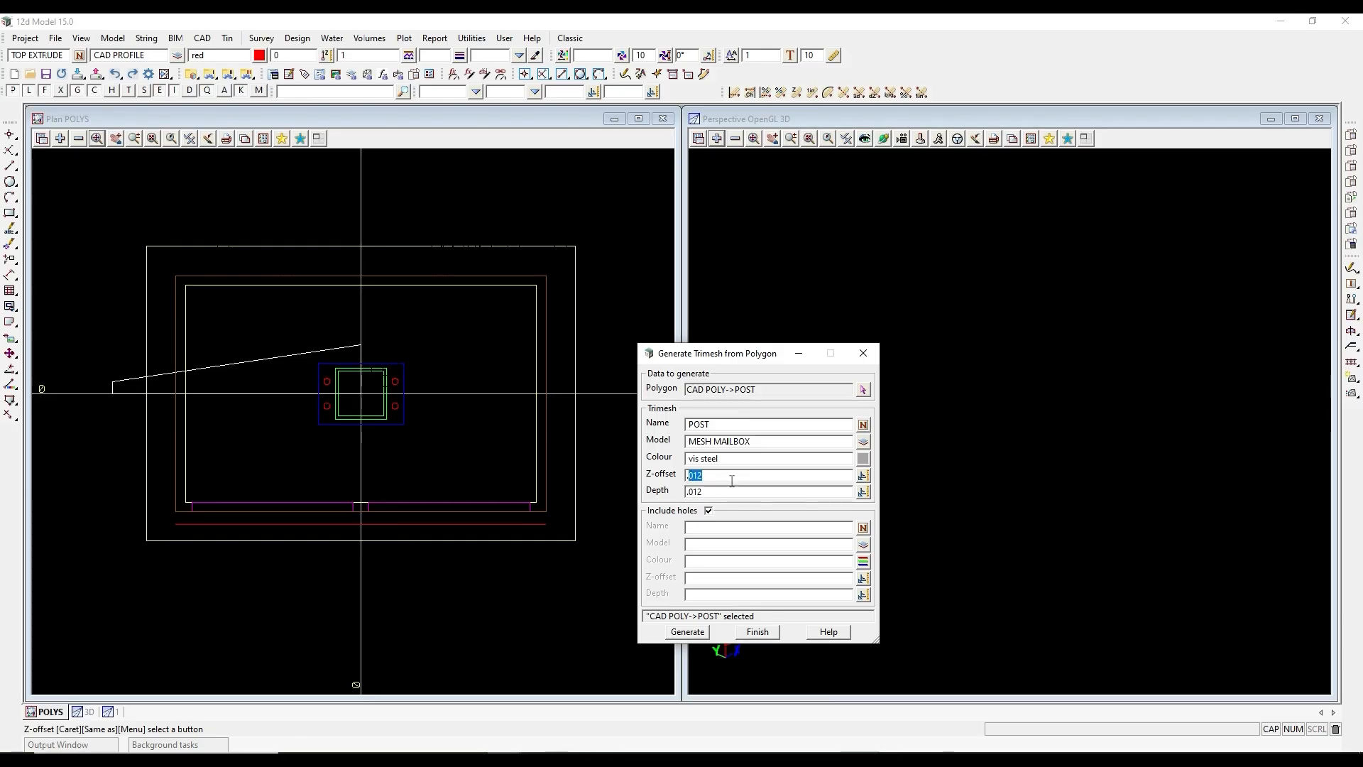
pyautogui.write('.245')
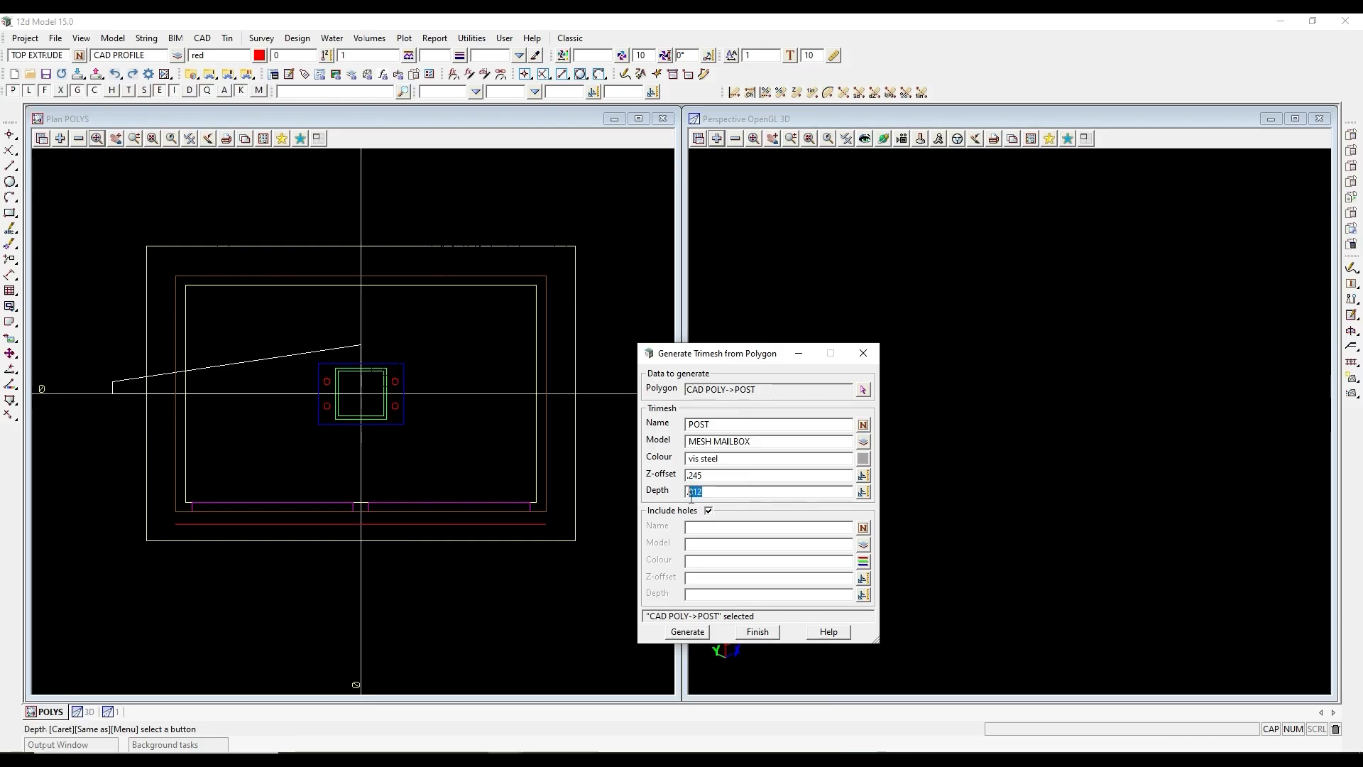
pyautogui.write('2433')
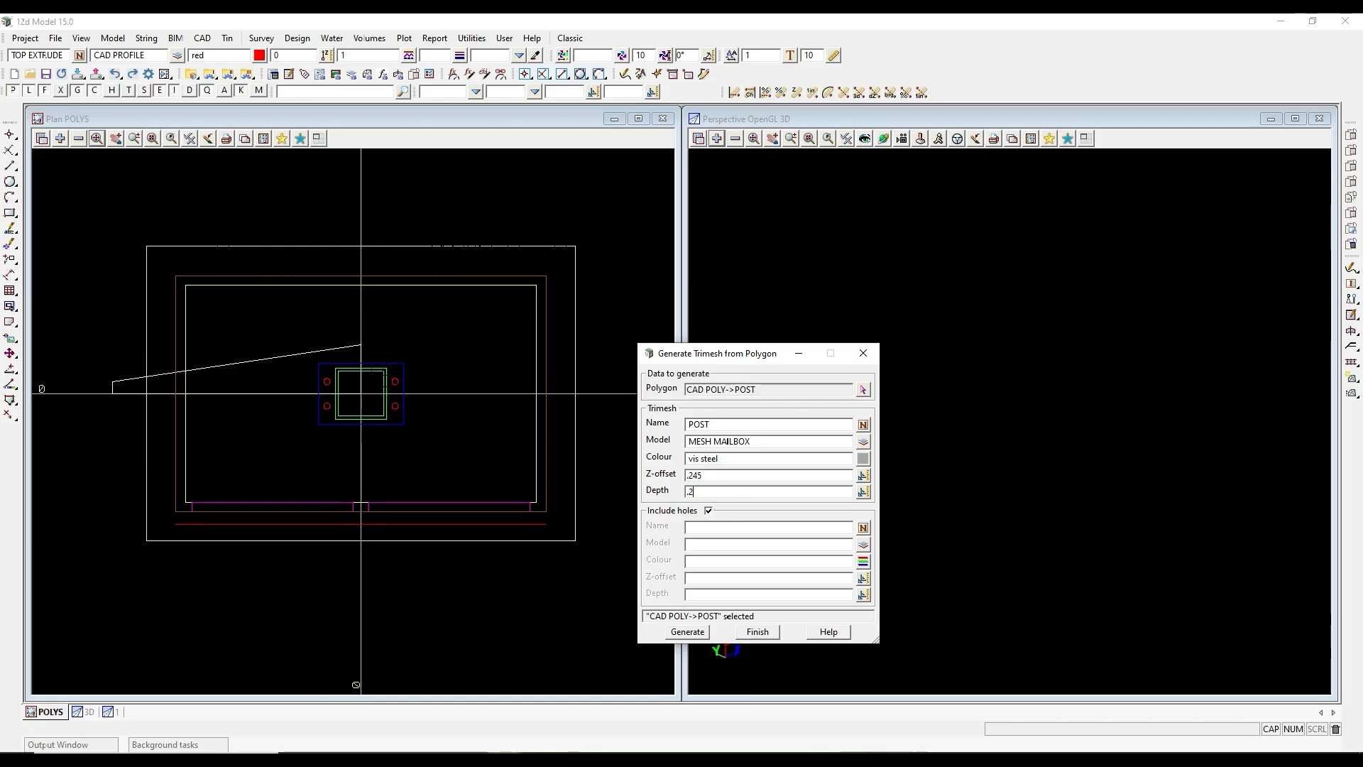
pyautogui.write('33')
pyautogui.click(701, 634)
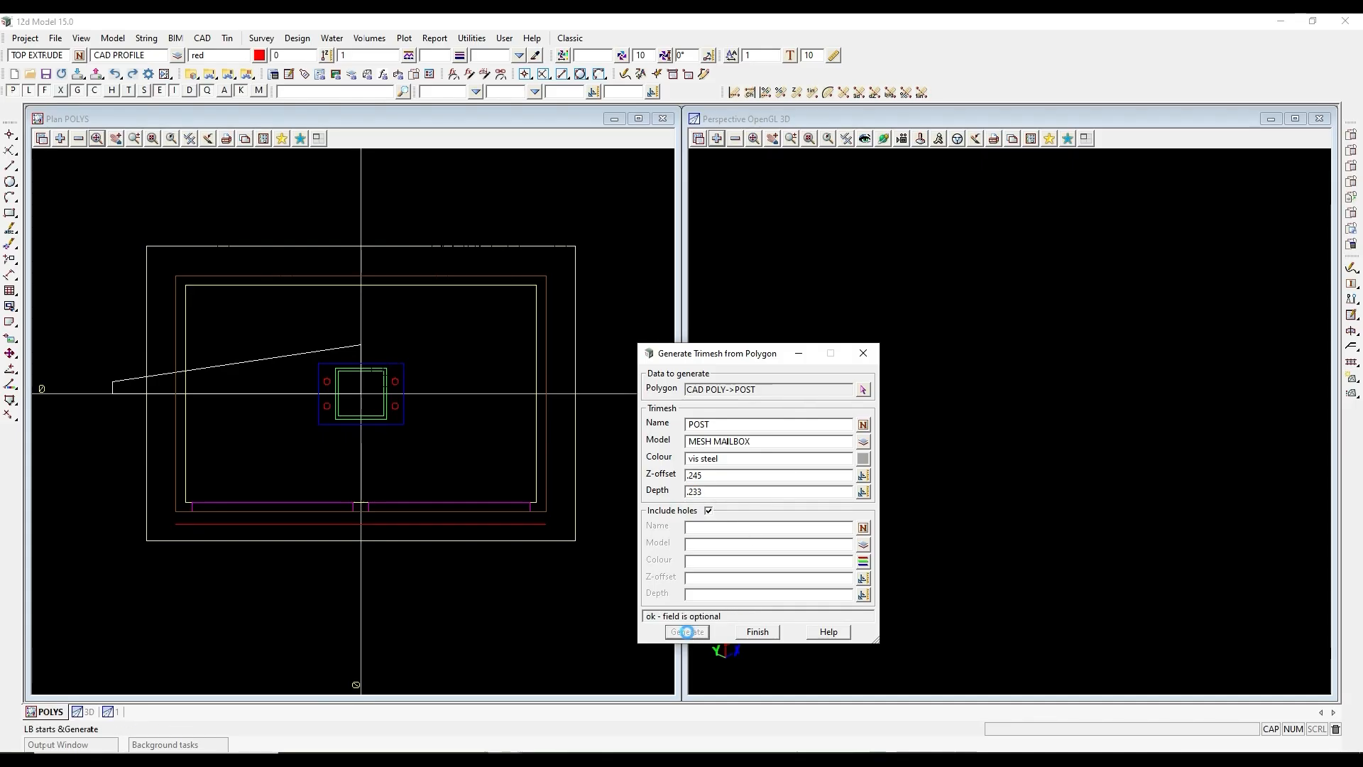
# Pick the brown rectangle named bottom as the source polygon and copy its name to the trimesh.
pyautogui.click(918, 140)
pyautogui.moveTo(1014, 328); pyautogui.dragTo(1062, 345)
pyautogui.click(747, 359)
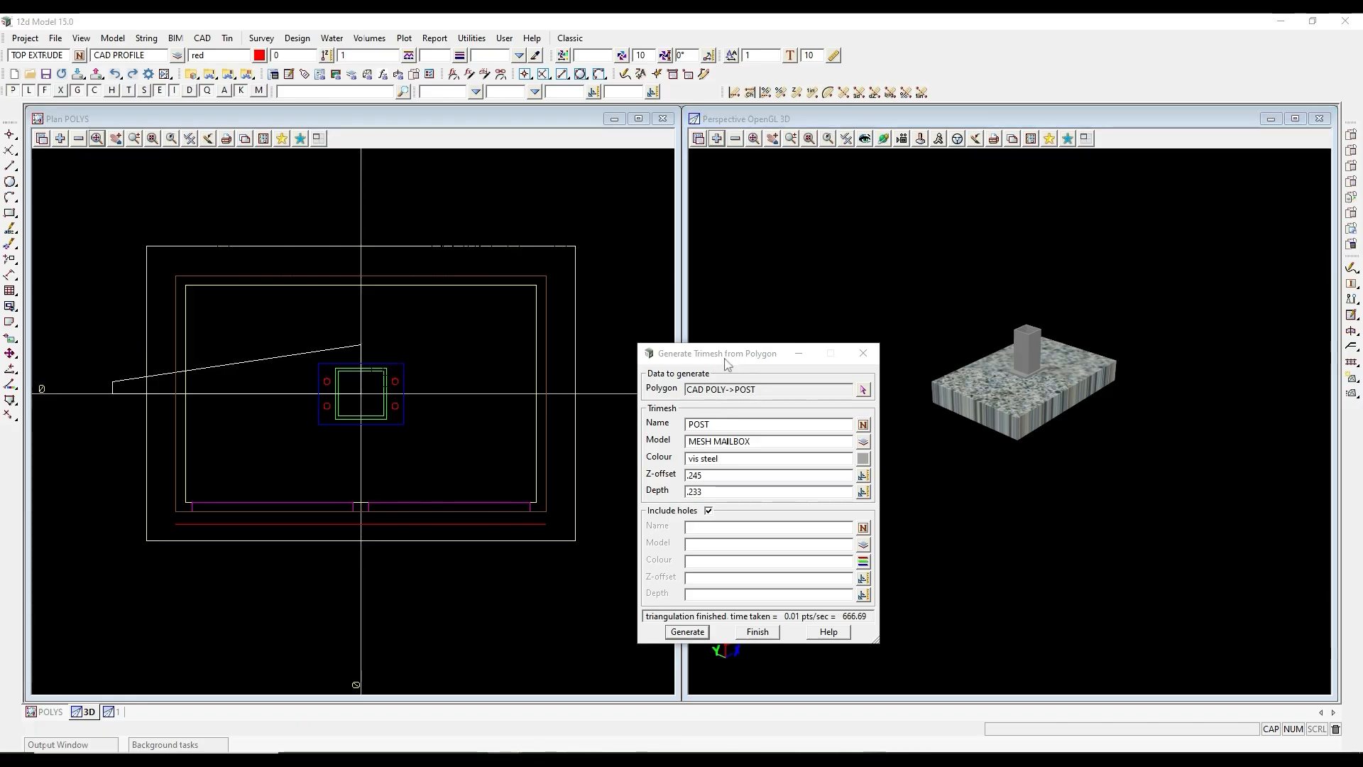
pyautogui.click(863, 390)
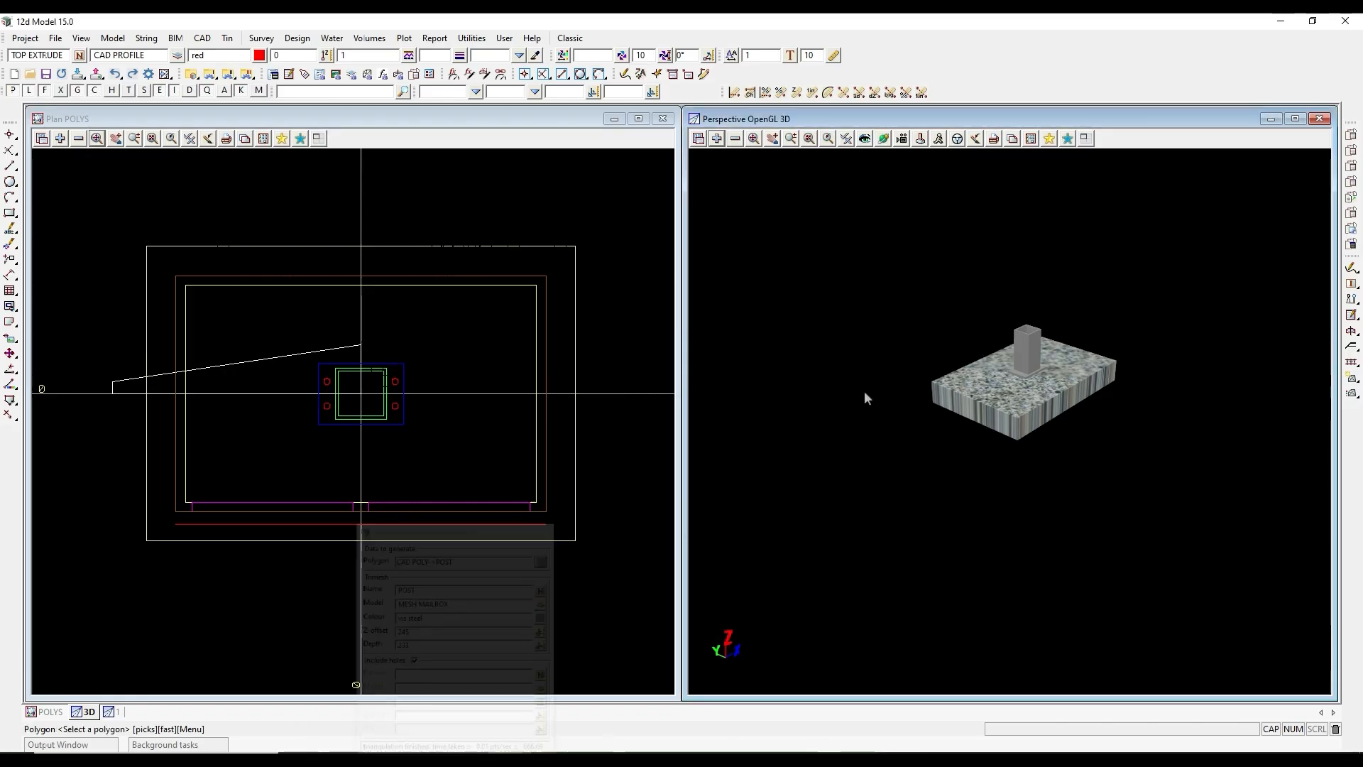
pyautogui.click(306, 277)
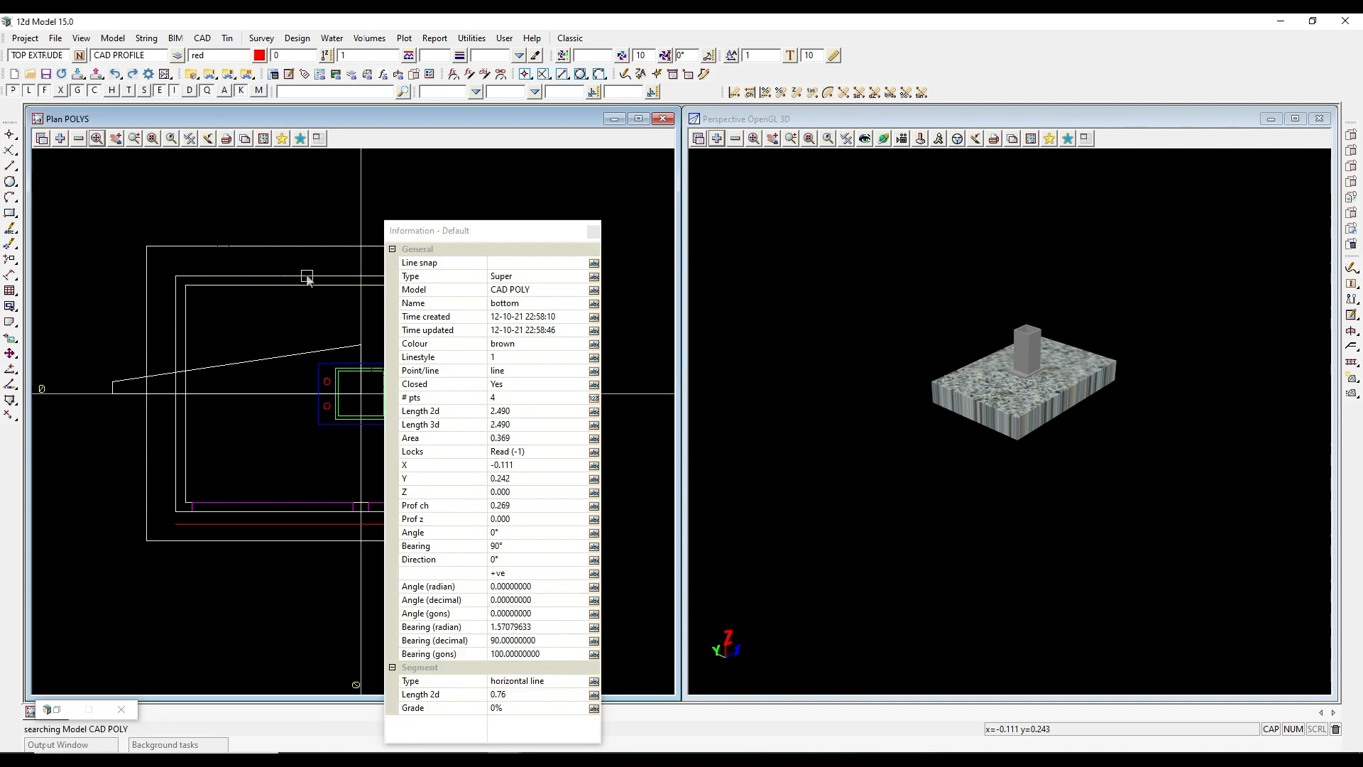
pyautogui.middleClick(307, 277)
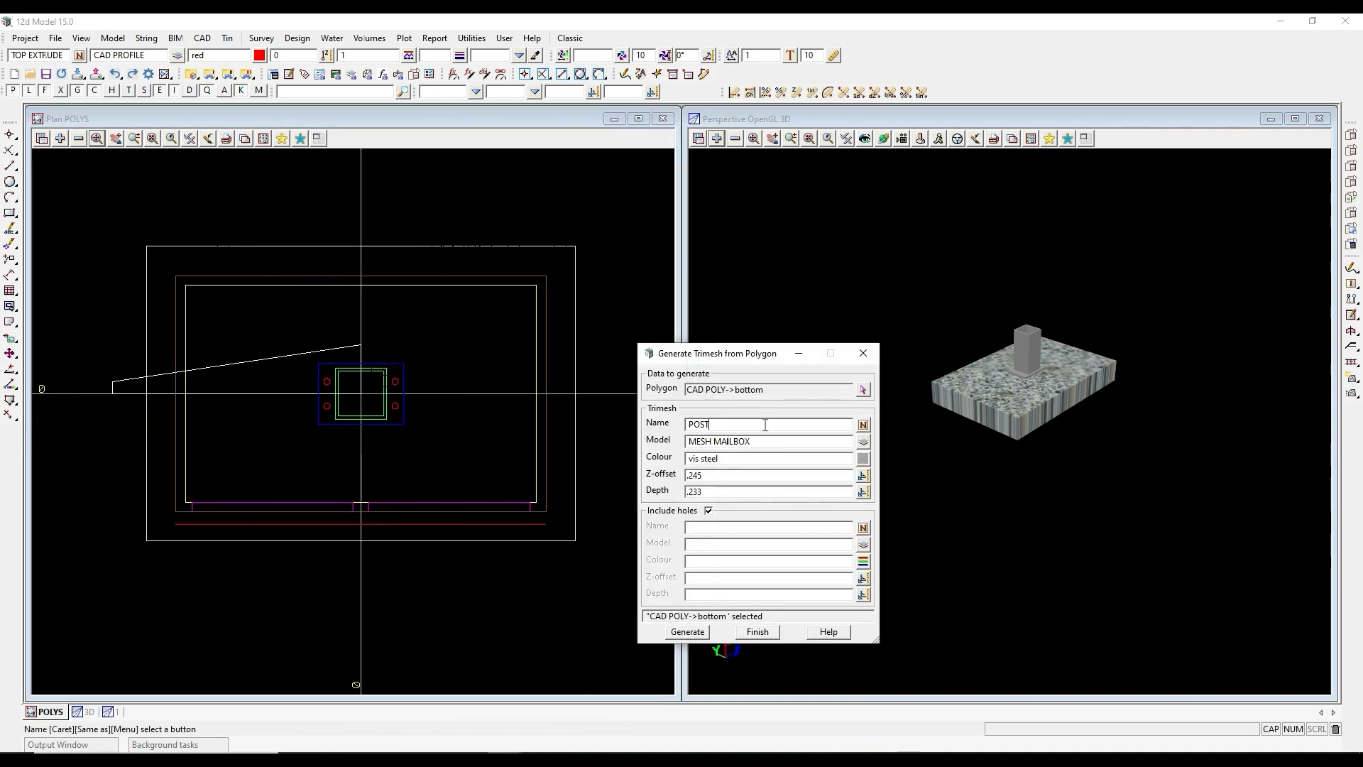
pyautogui.middleClick(766, 424)
pyautogui.click(453, 281)
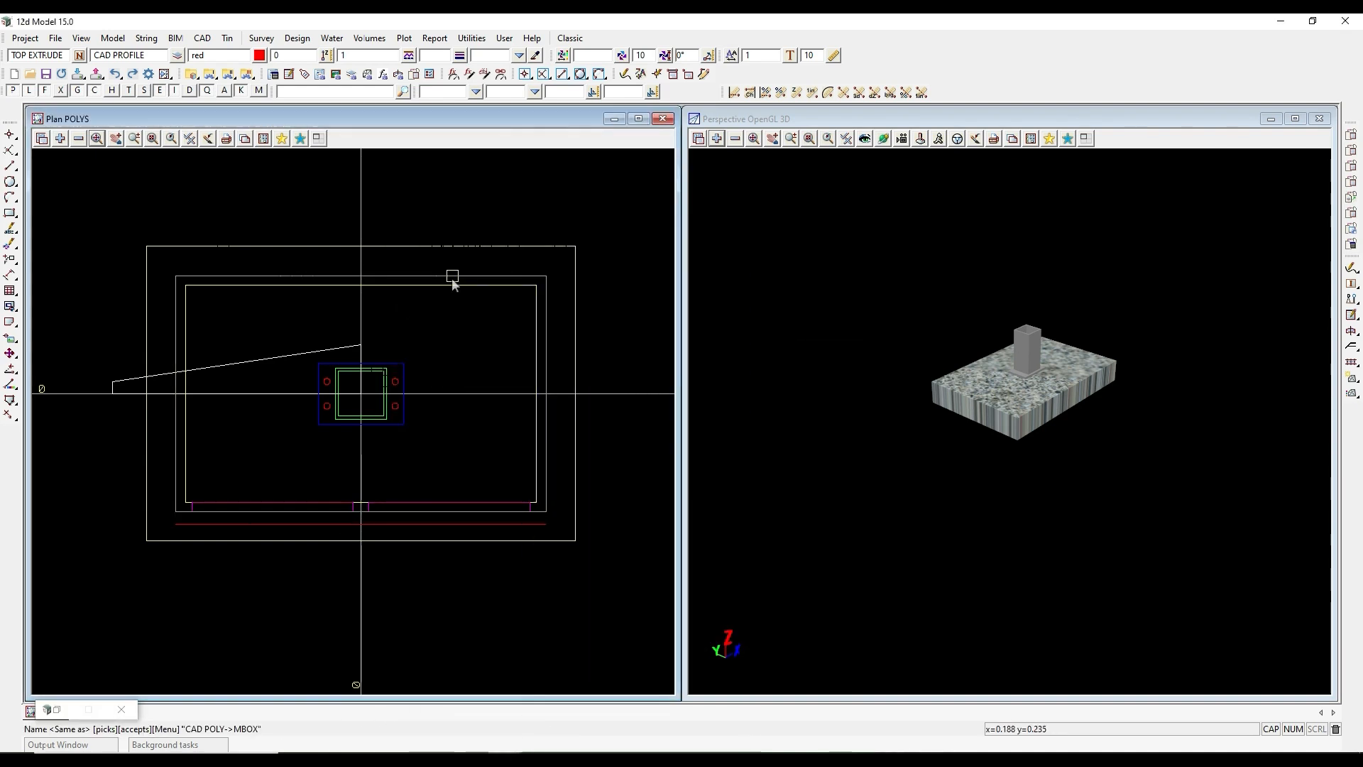
pyautogui.middleClick(451, 277)
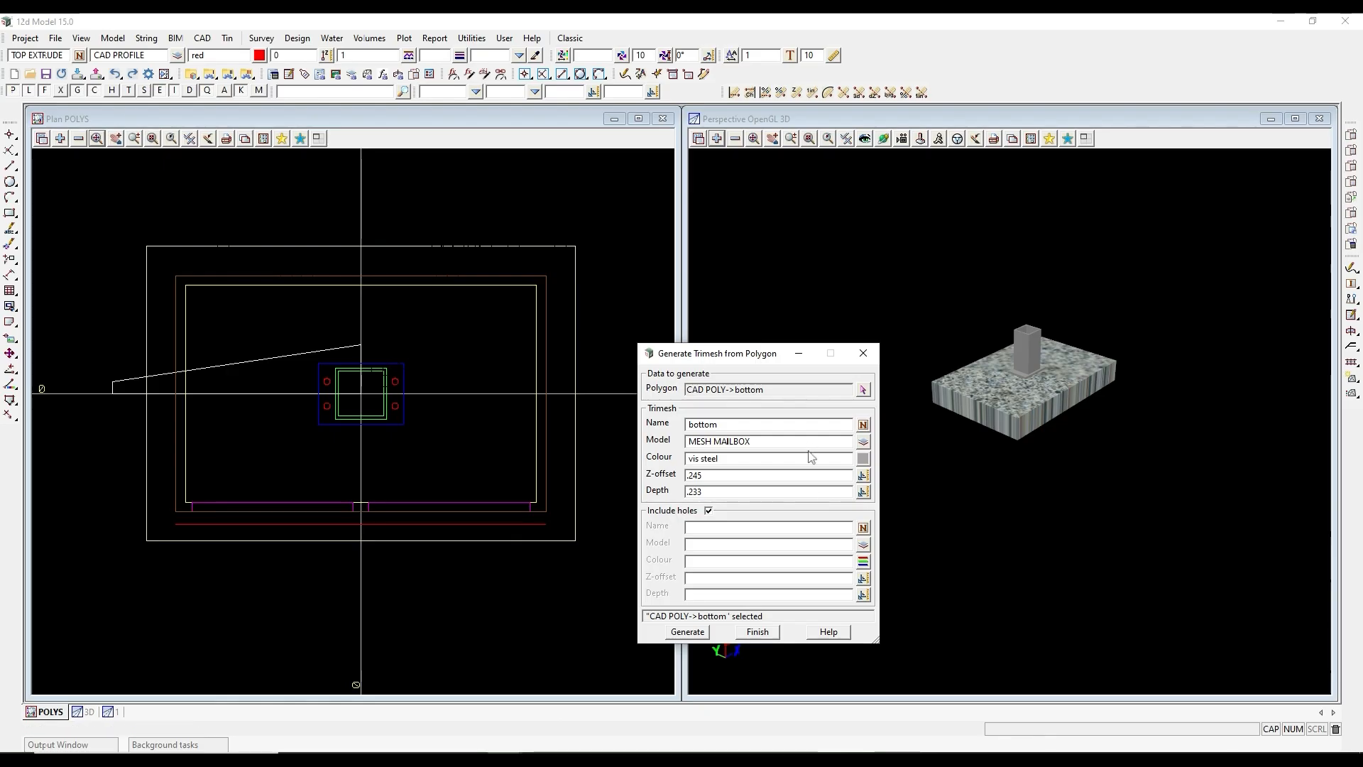
# Generate the bottom trimesh with colour vis h caramel, Z-offset .278 and depth .033.
pyautogui.click(863, 459)
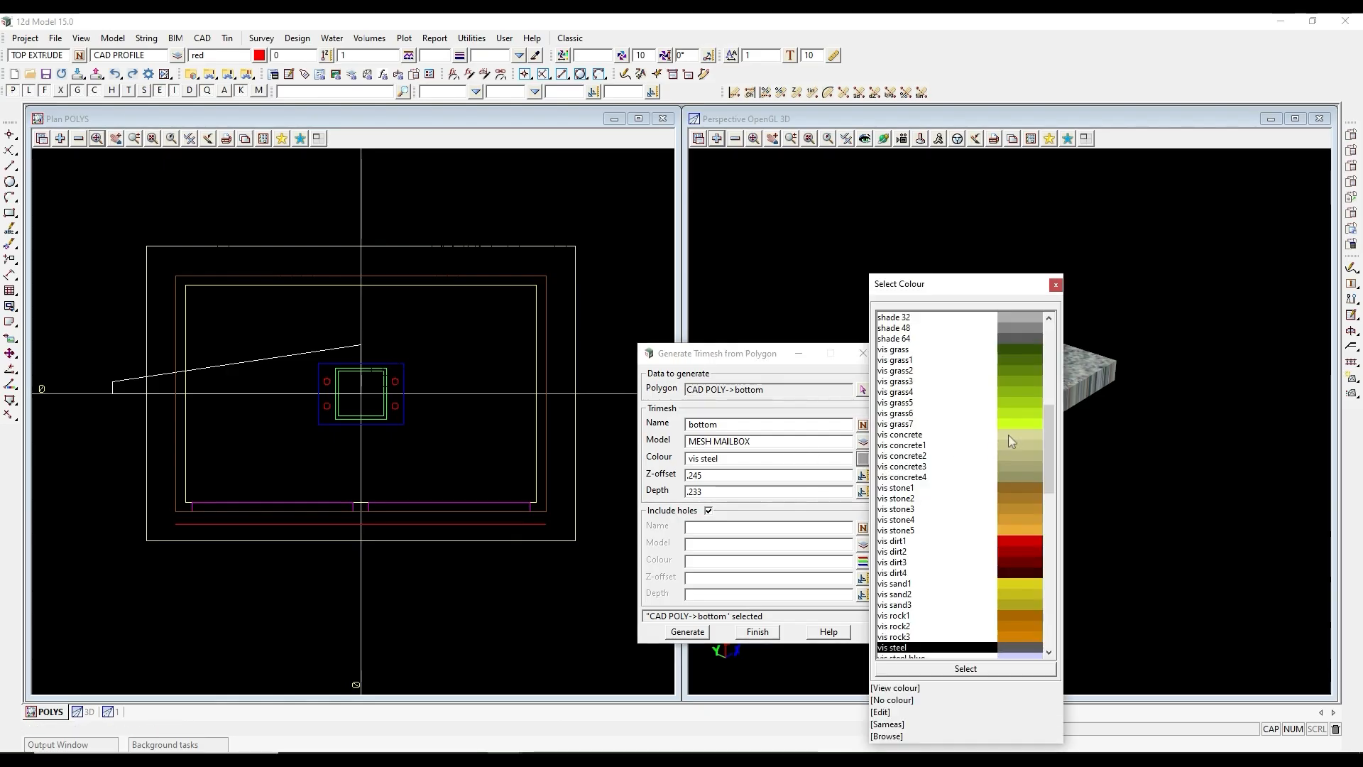
pyautogui.moveTo(1046, 426); pyautogui.dragTo(1056, 551)
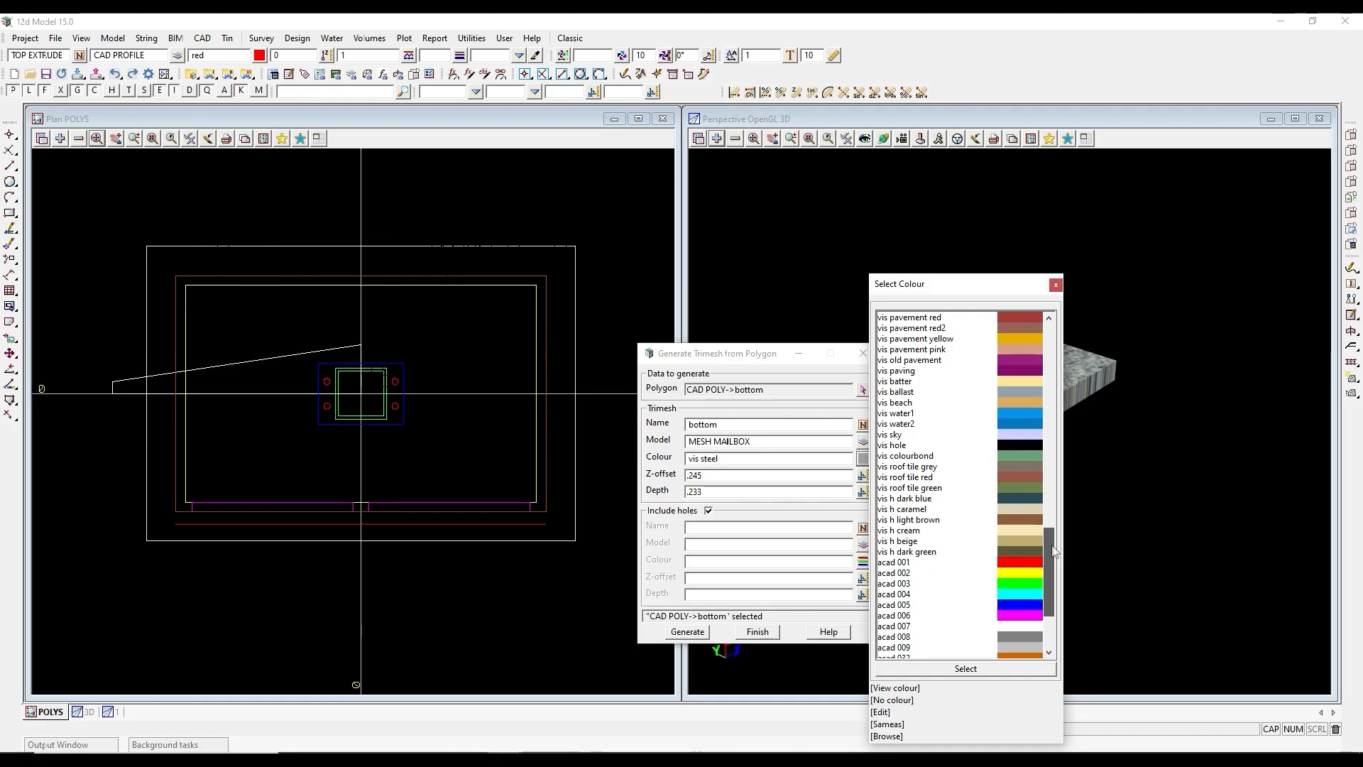
pyautogui.click(1017, 511)
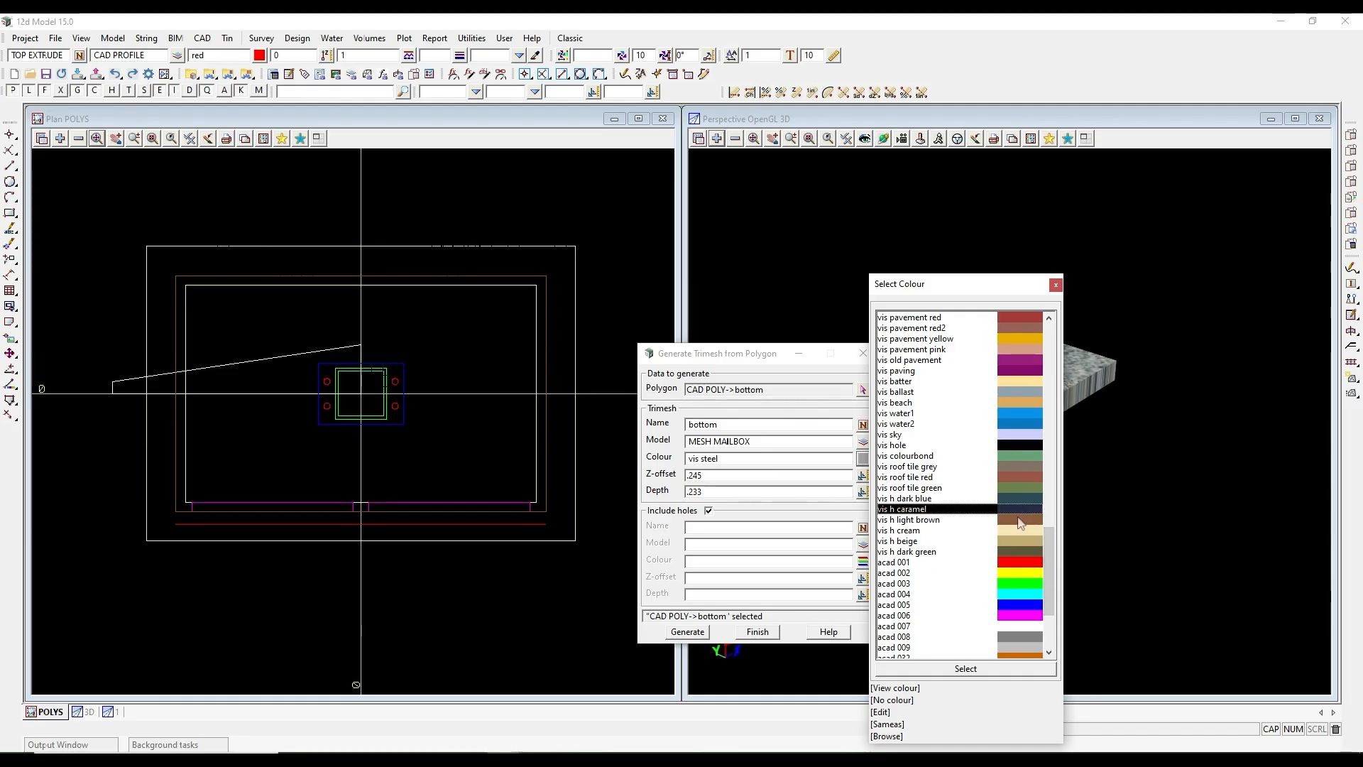
pyautogui.doubleClick(1017, 511)
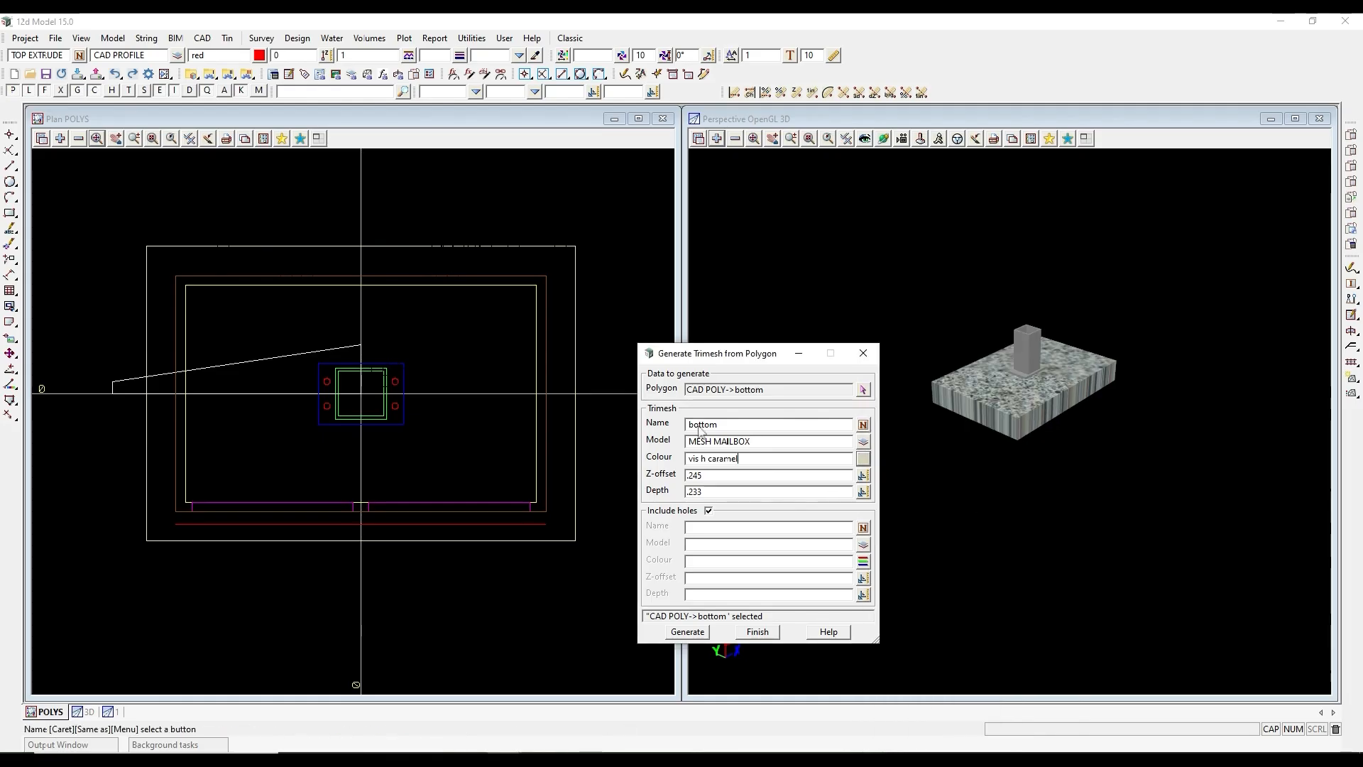
pyautogui.doubleClick(717, 476)
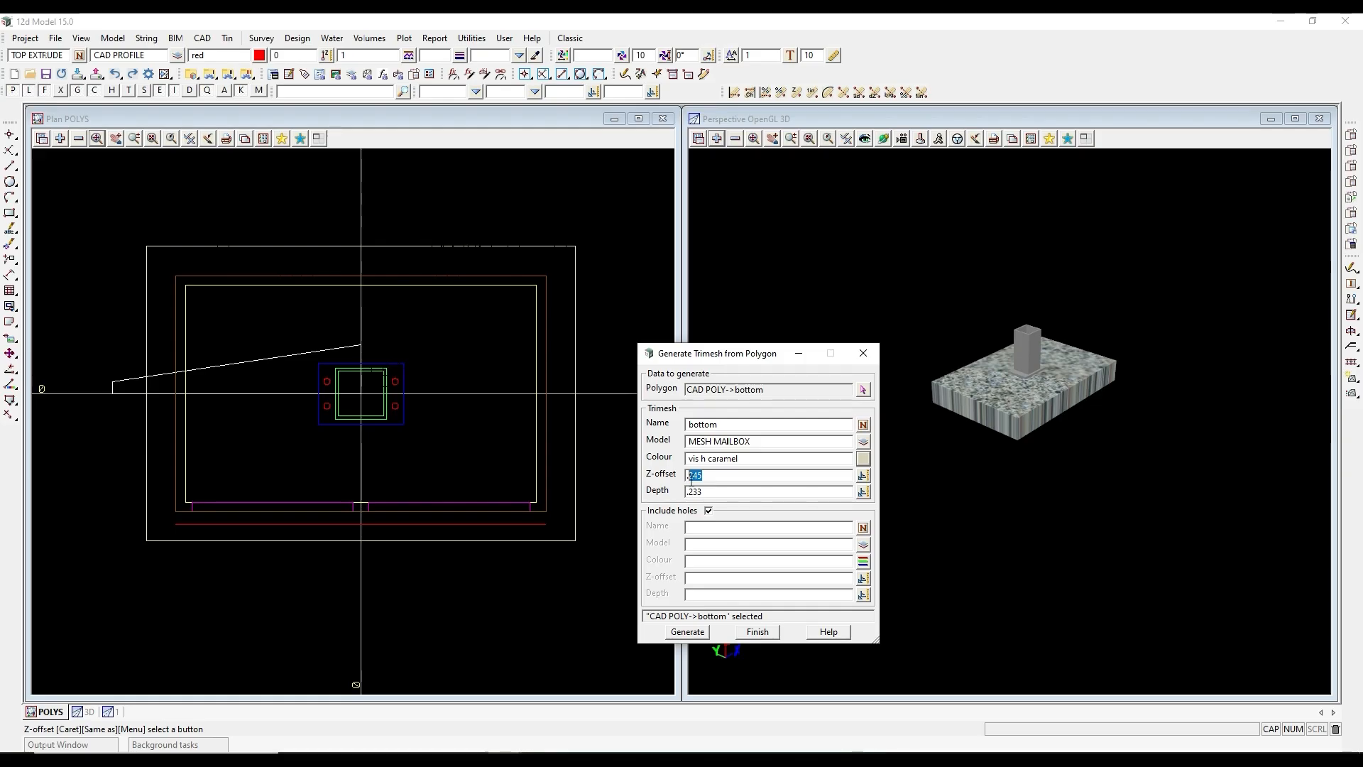
pyautogui.write('.278')
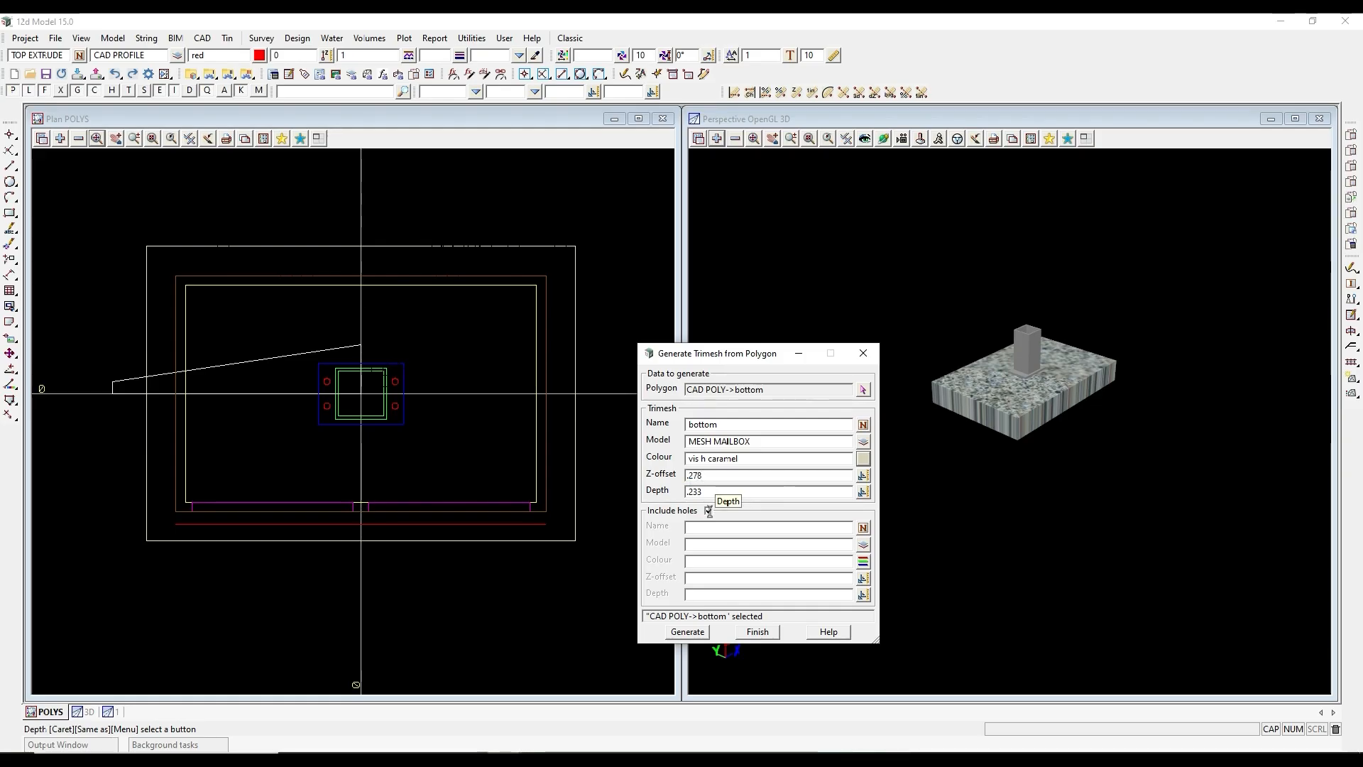
pyautogui.click(694, 492)
pyautogui.press('BackSpace')
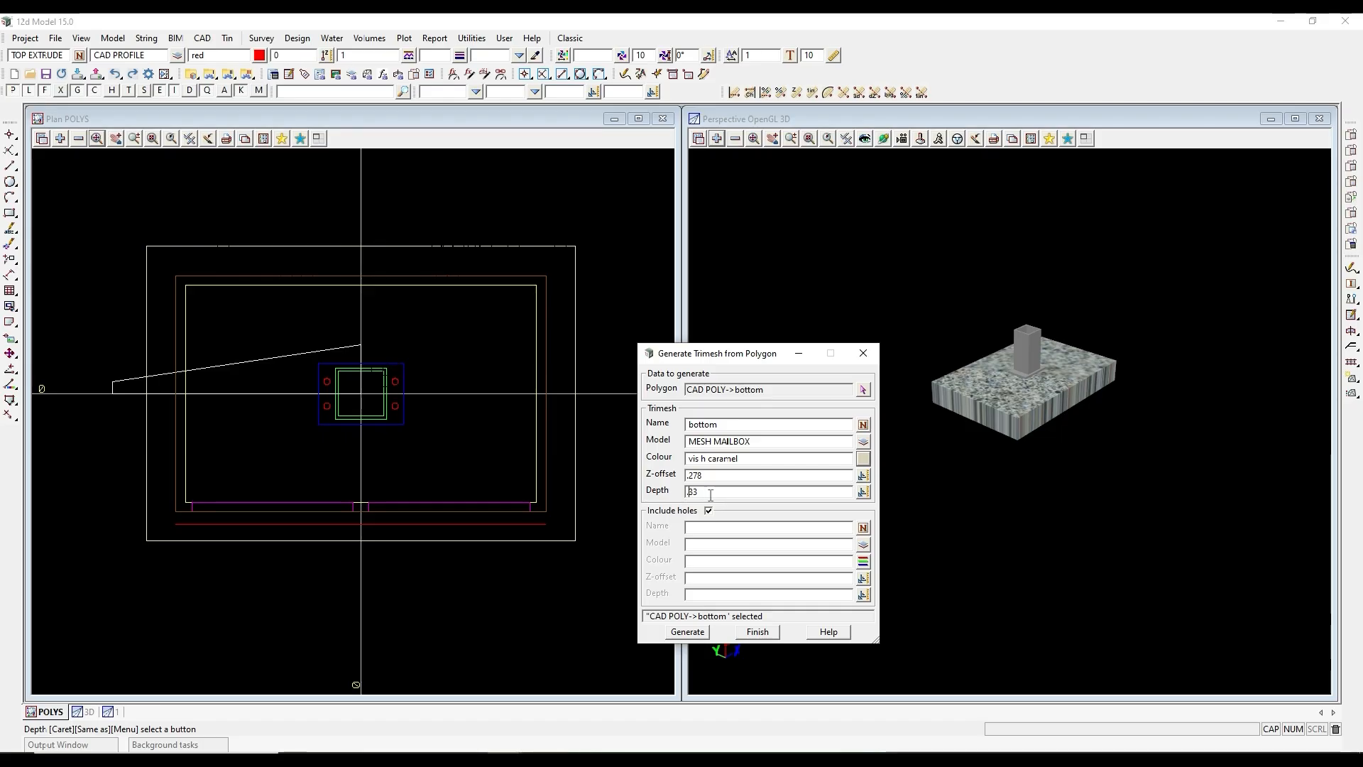
pyautogui.click(688, 631)
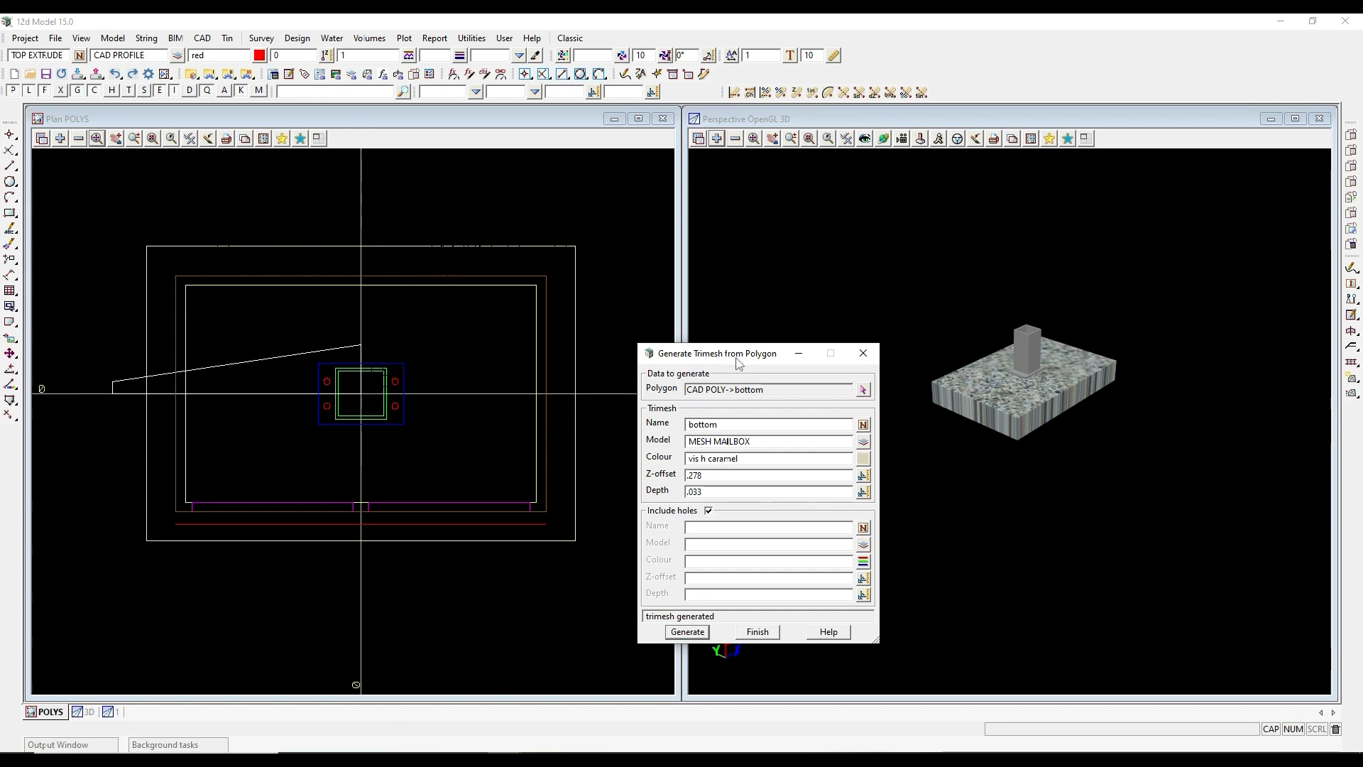
# Pick the MBOX rectangle in the plan as the source polygon and copy its name to the trimesh.
pyautogui.click(863, 389)
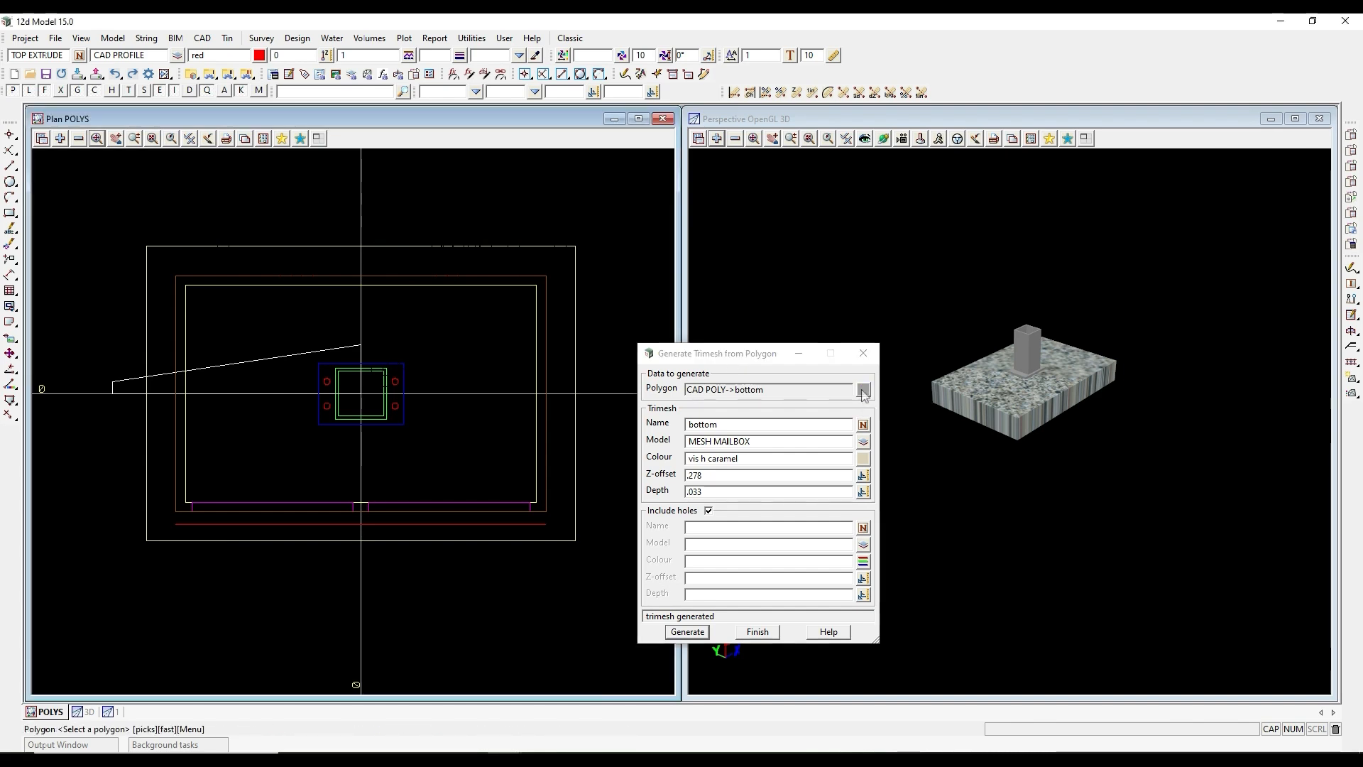
pyautogui.click(301, 277)
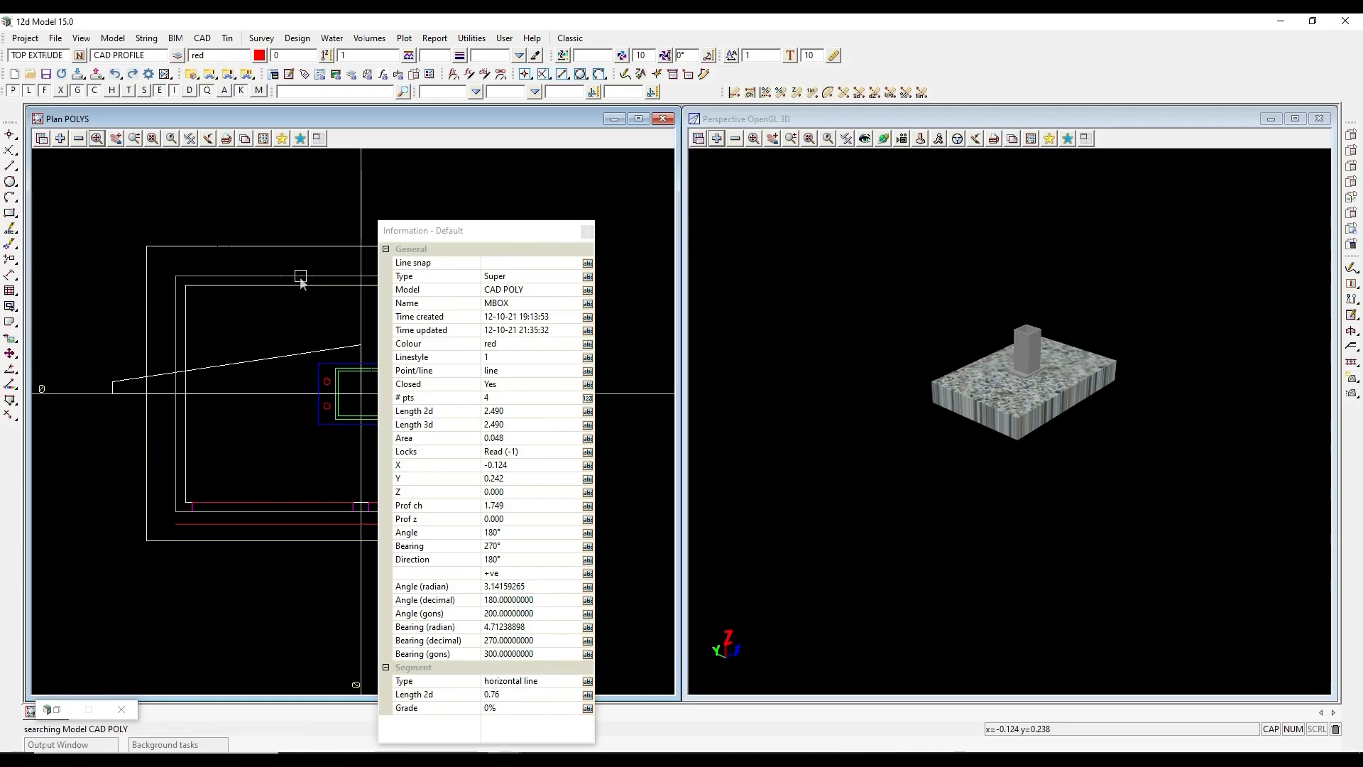
pyautogui.middleClick(301, 278)
pyautogui.click(739, 424)
pyautogui.middleClick(740, 424)
pyautogui.click(479, 276)
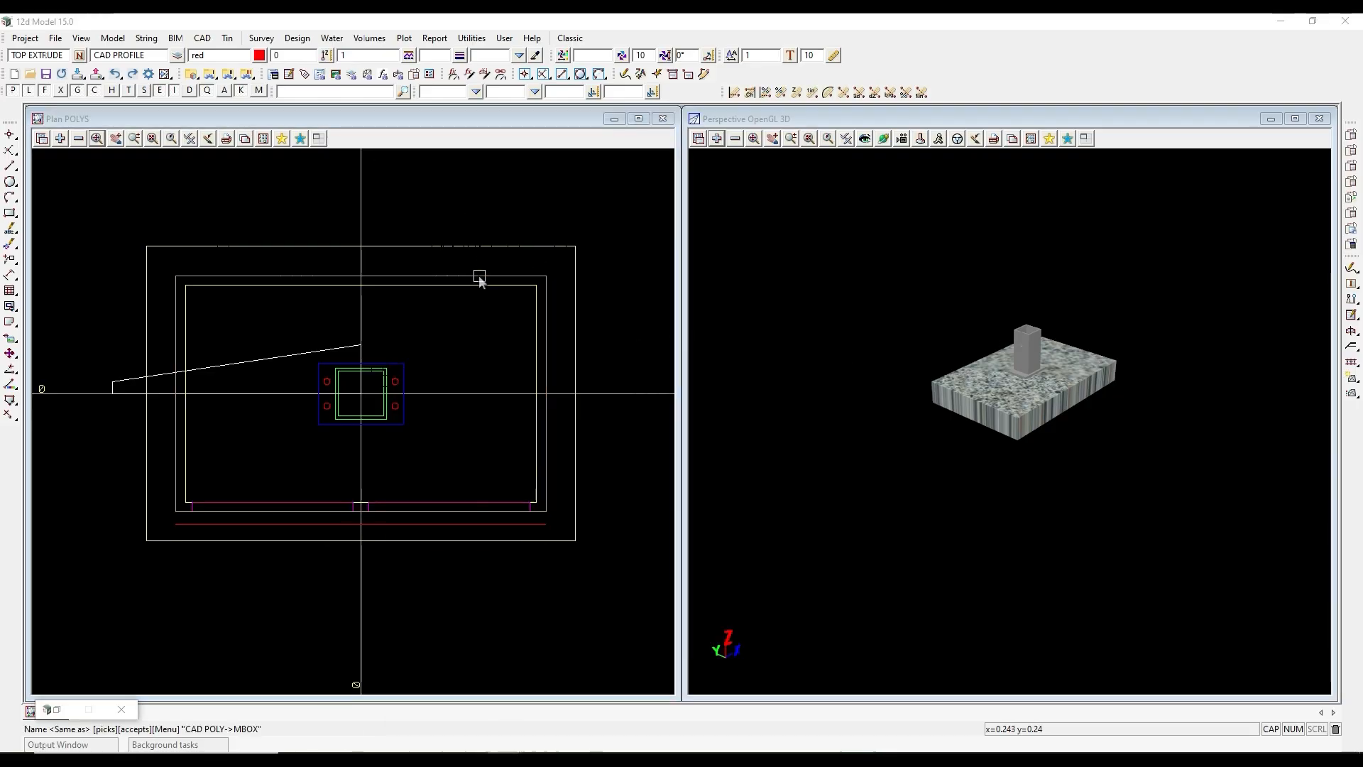
pyautogui.middleClick(480, 277)
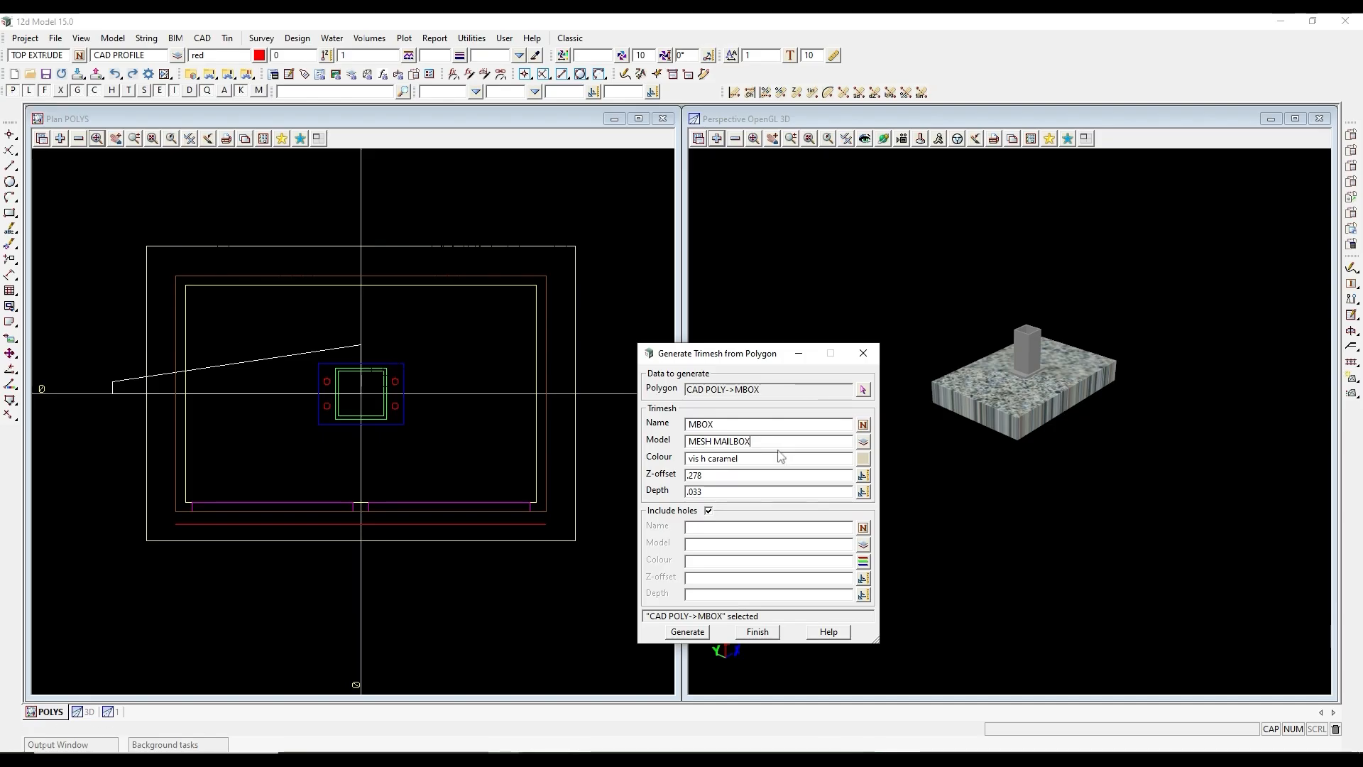
# Generate the MBOX trimesh in model MESH 1 with Z-offset 1.445 and depth 1.167.
pyautogui.moveTo(811, 438); pyautogui.dragTo(729, 439)
pyautogui.write('1')
pyautogui.click(755, 466)
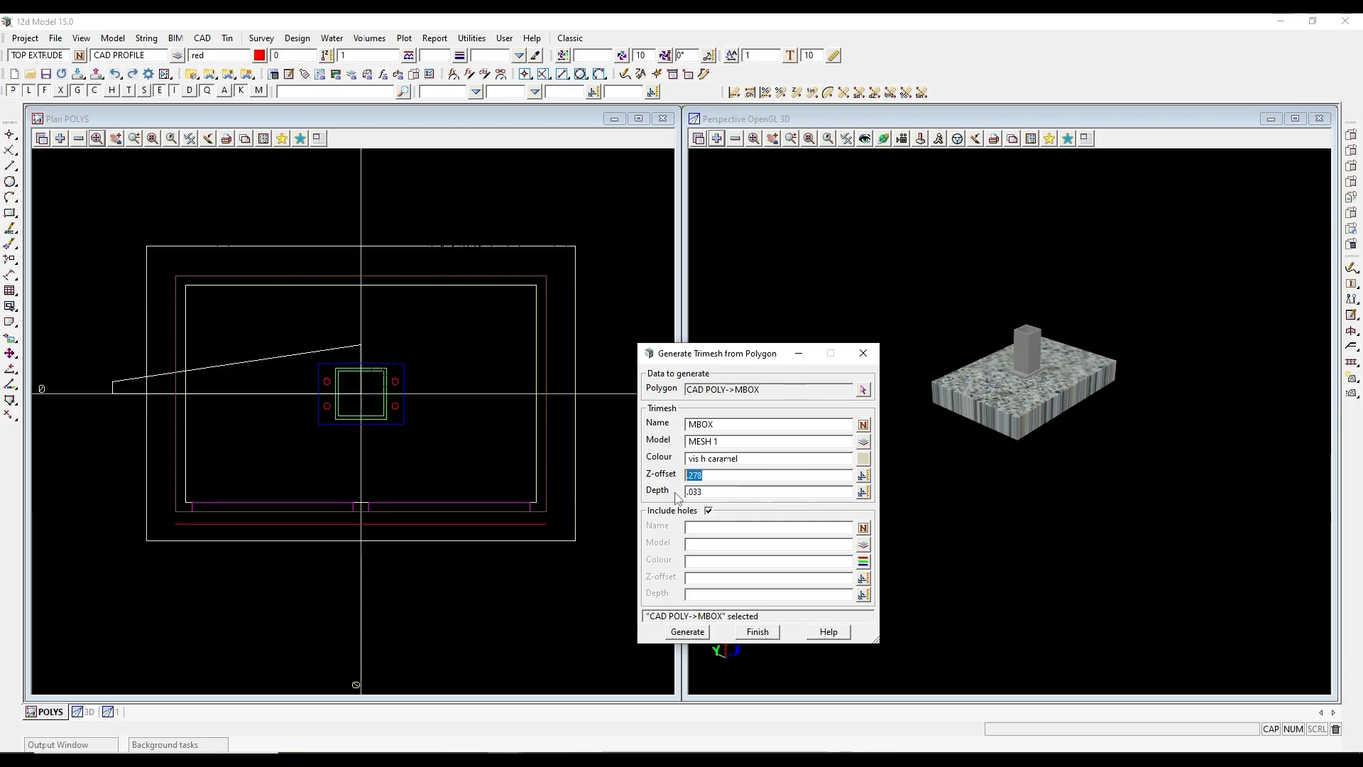
pyautogui.write('1.445')
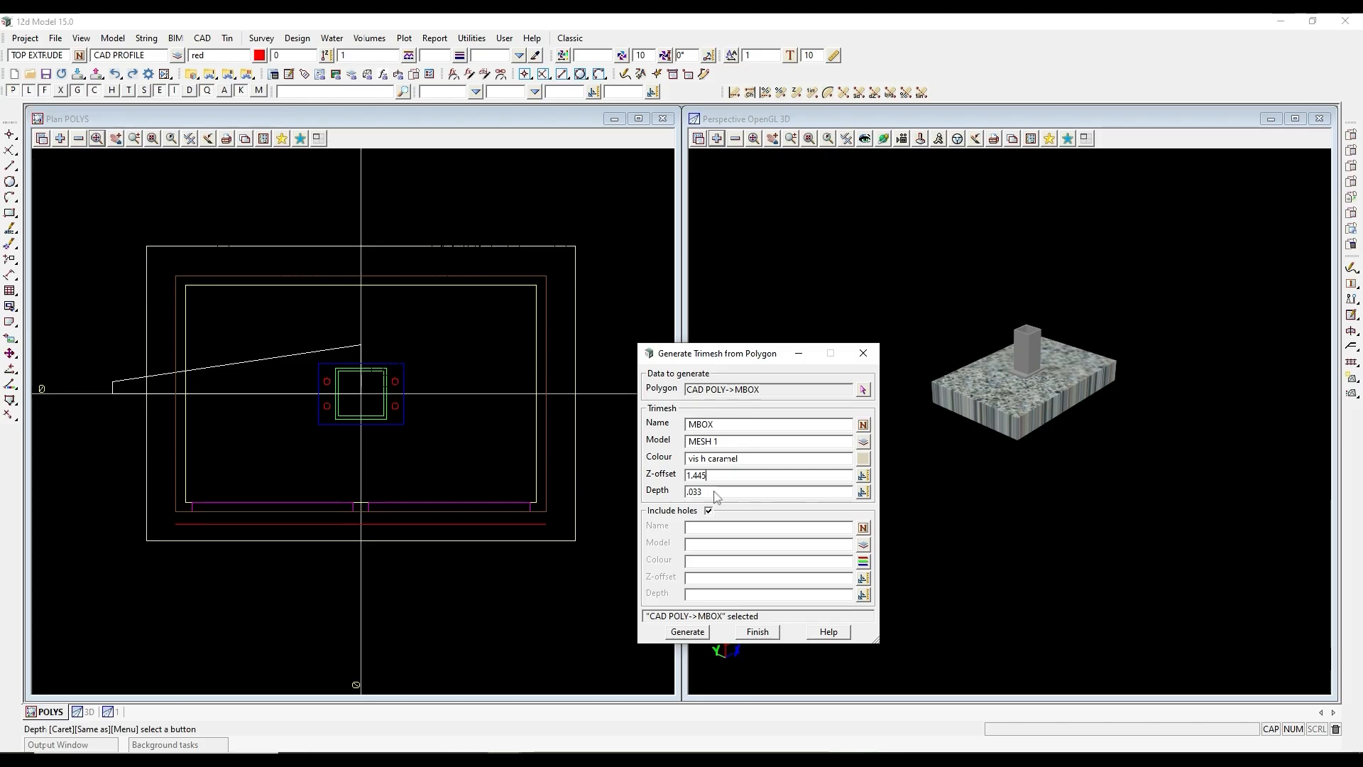
pyautogui.moveTo(717, 495); pyautogui.dragTo(689, 492)
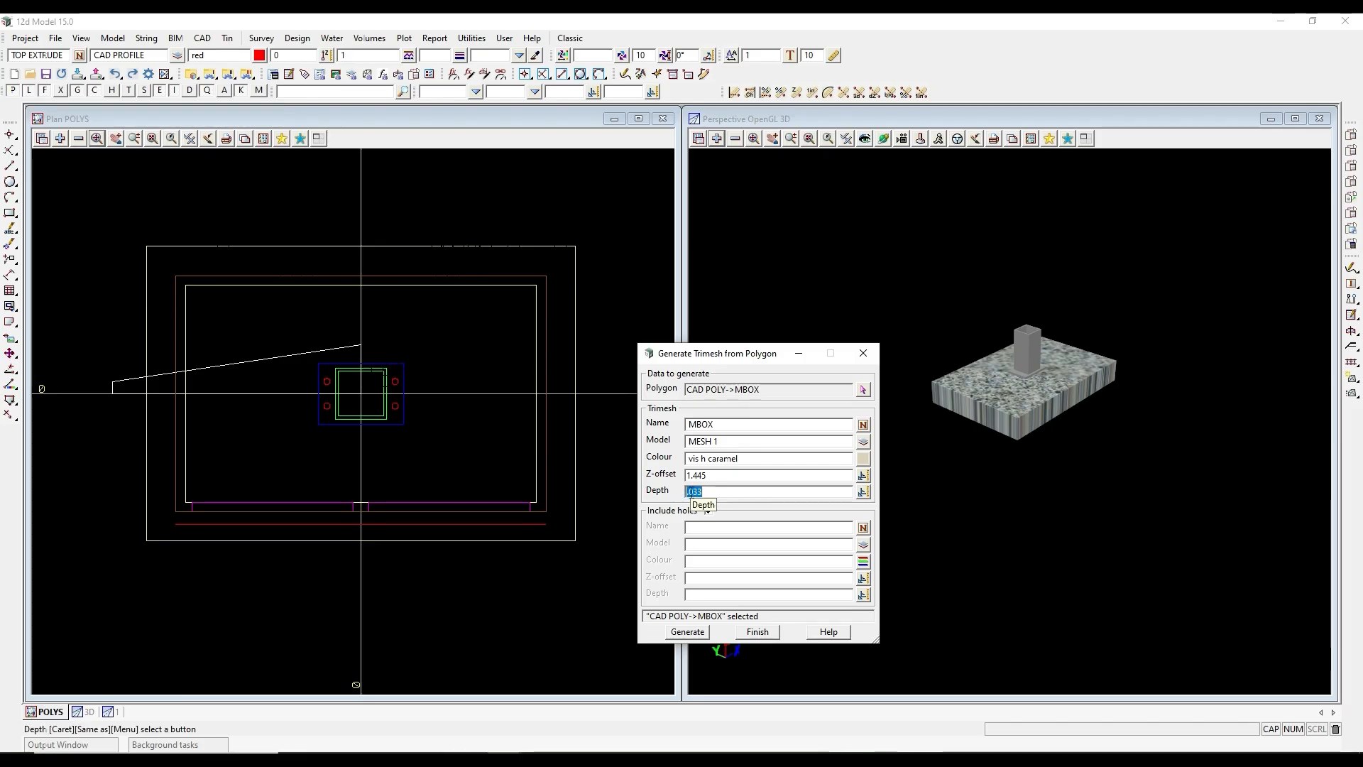
pyautogui.write('1.167')
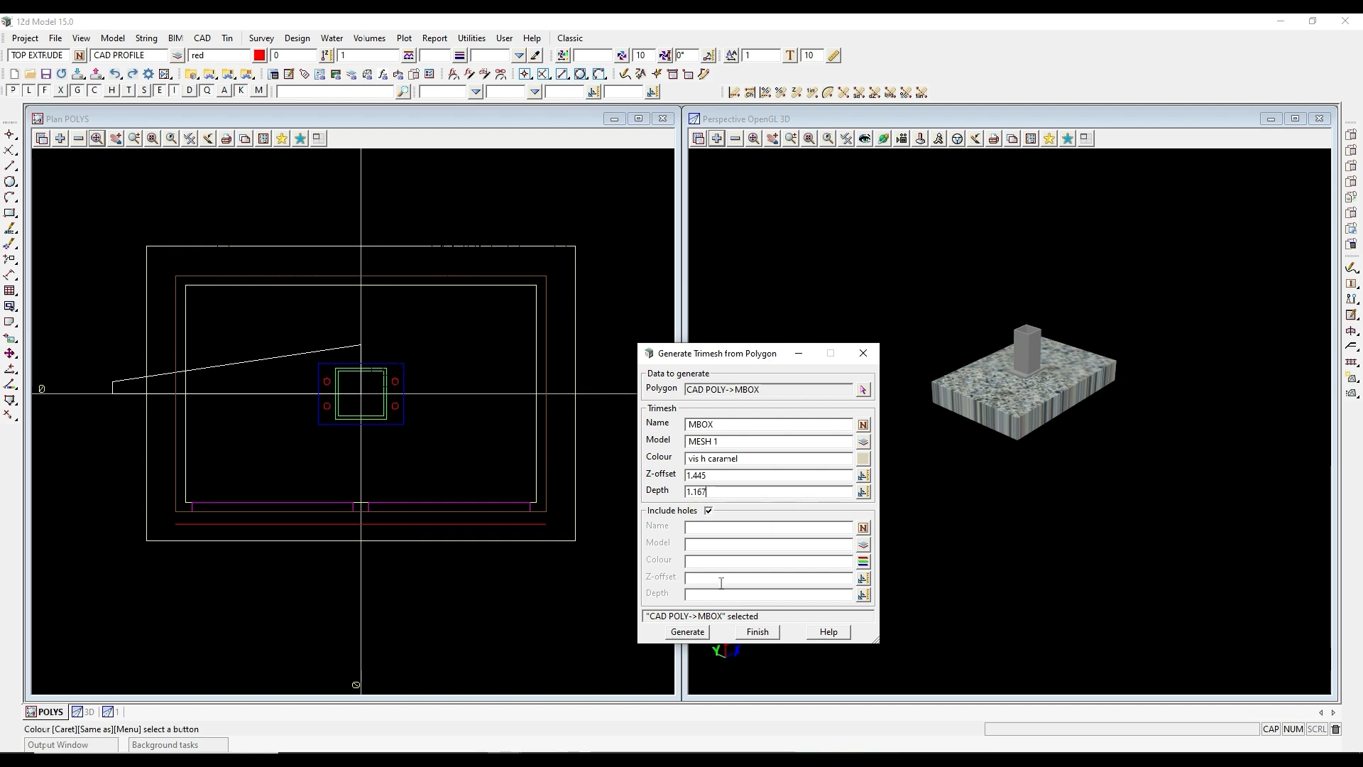
pyautogui.click(688, 632)
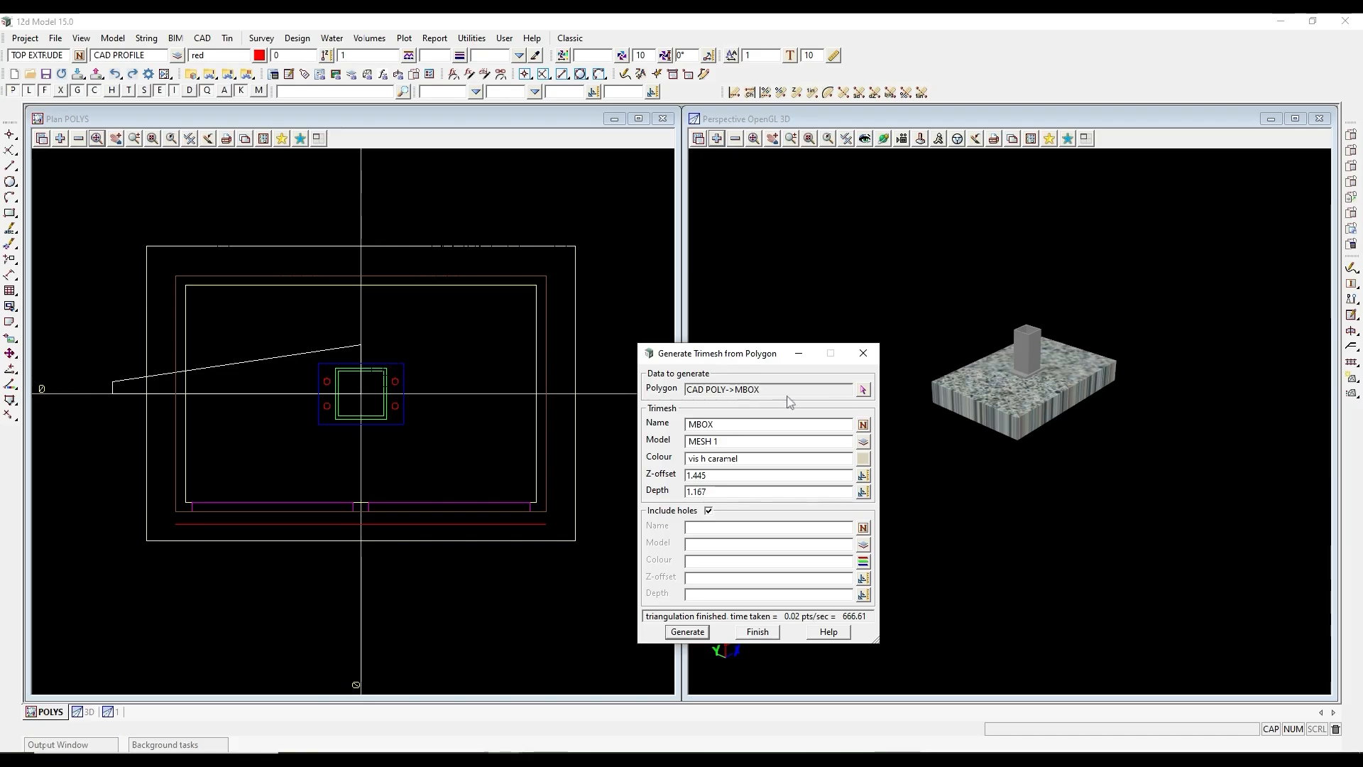
# Pick the left magenta DOOR 1 outline as the source polygon and copy its name to the trimesh.
pyautogui.click(863, 390)
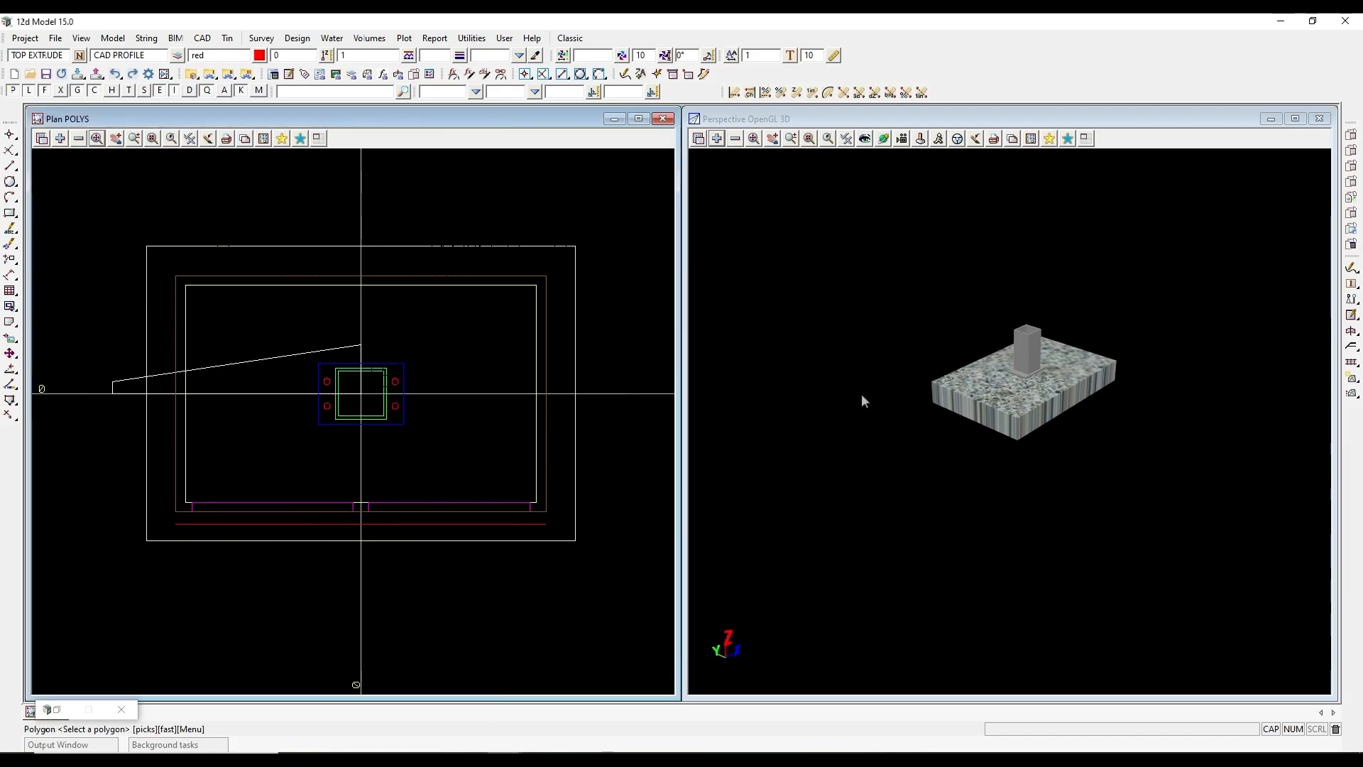
pyautogui.click(221, 503)
pyautogui.middleClick(219, 500)
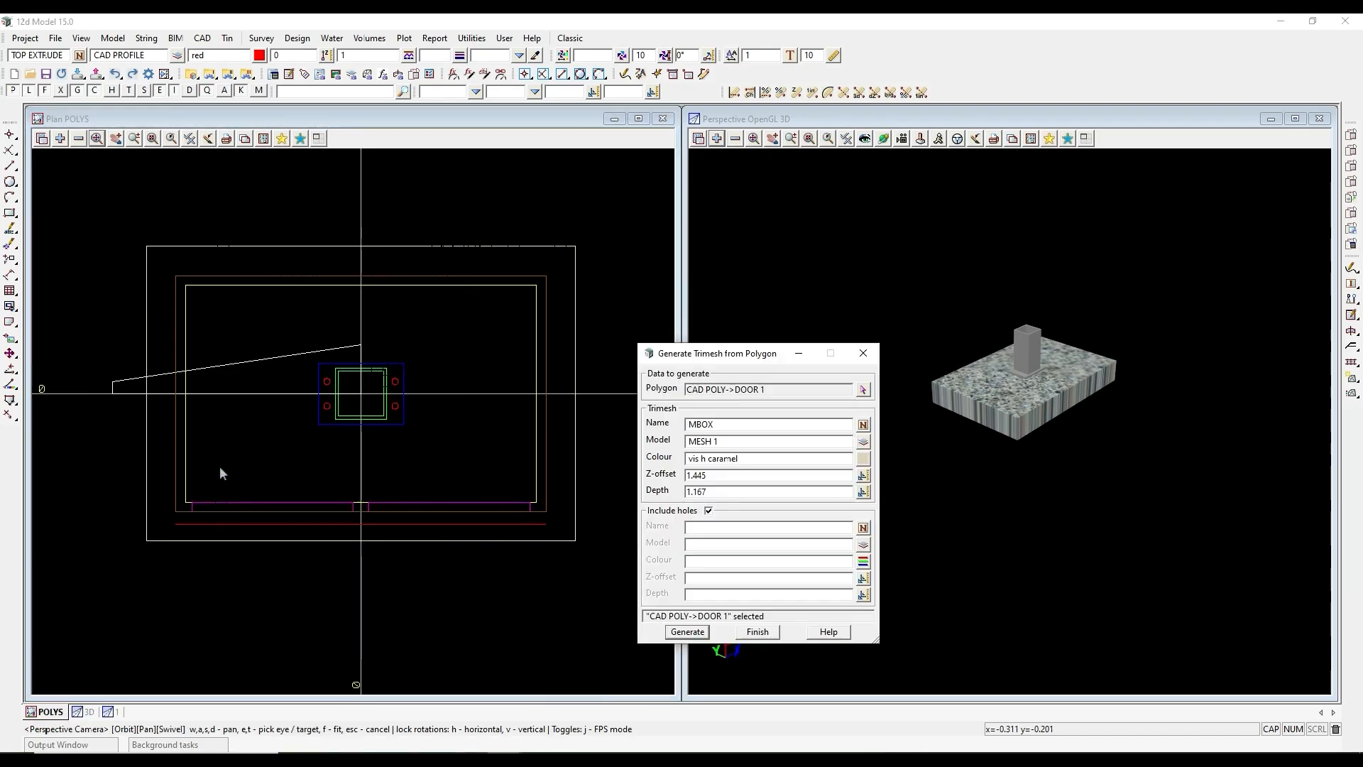
pyautogui.middleClick(786, 425)
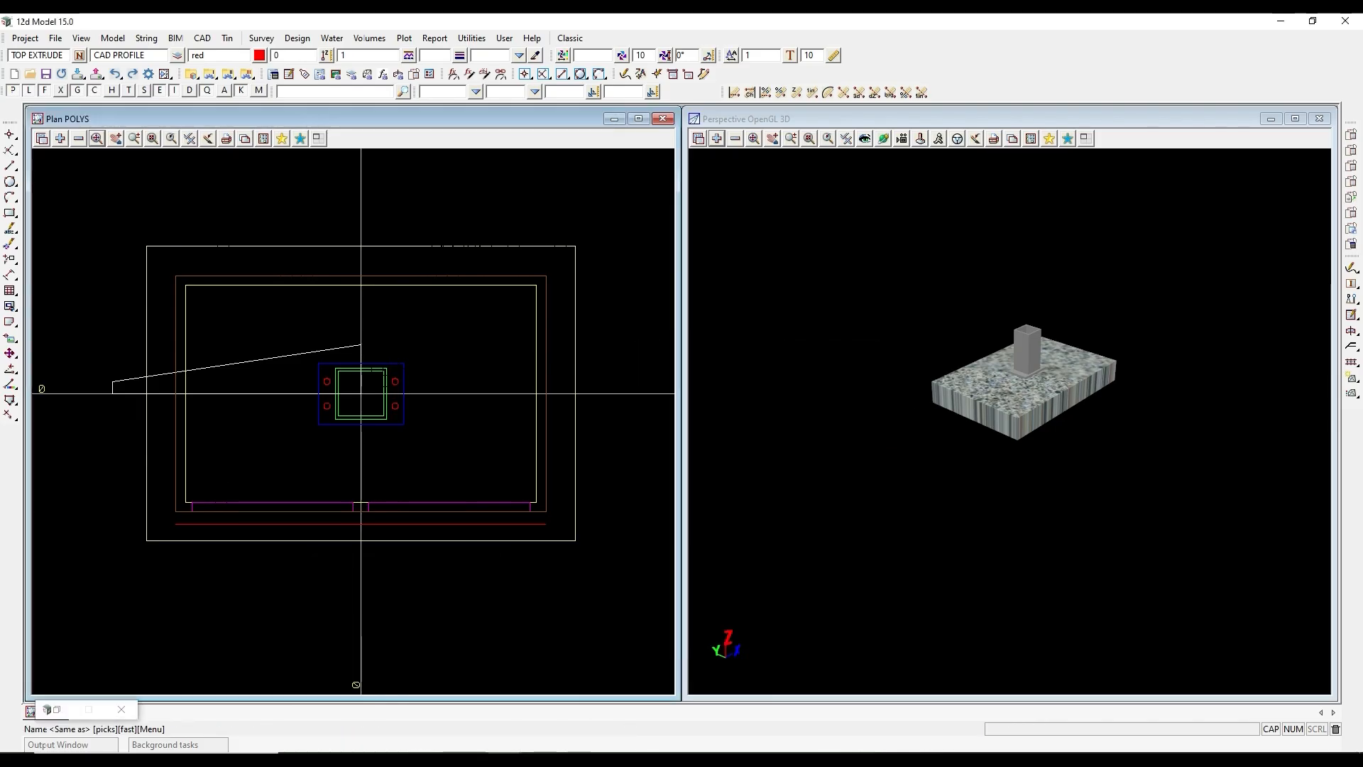
pyautogui.click(225, 506)
pyautogui.middleClick(224, 503)
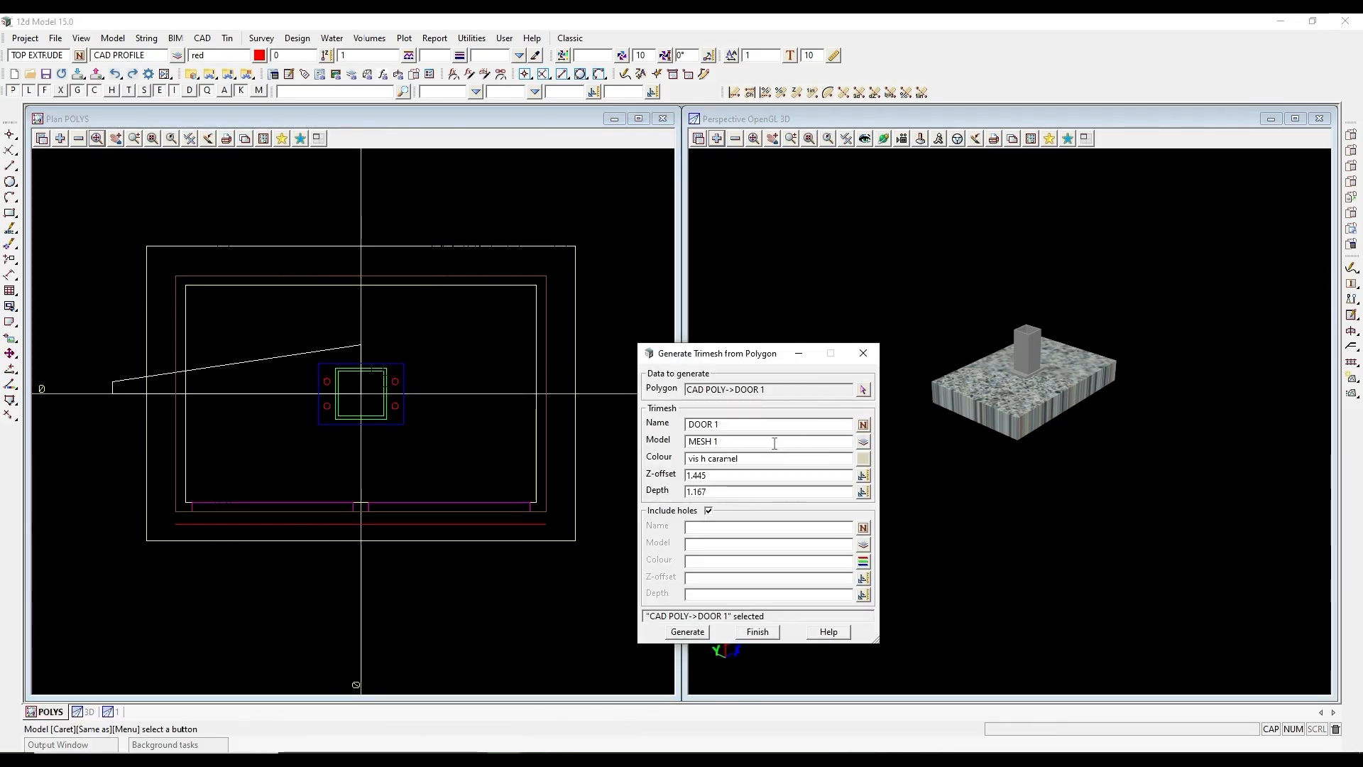
# Set the door trimesh's model to MESH MAILBOX by matching the slab in the perspective view.
pyautogui.middleClick(844, 438)
pyautogui.click(987, 381)
pyautogui.middleClick(987, 381)
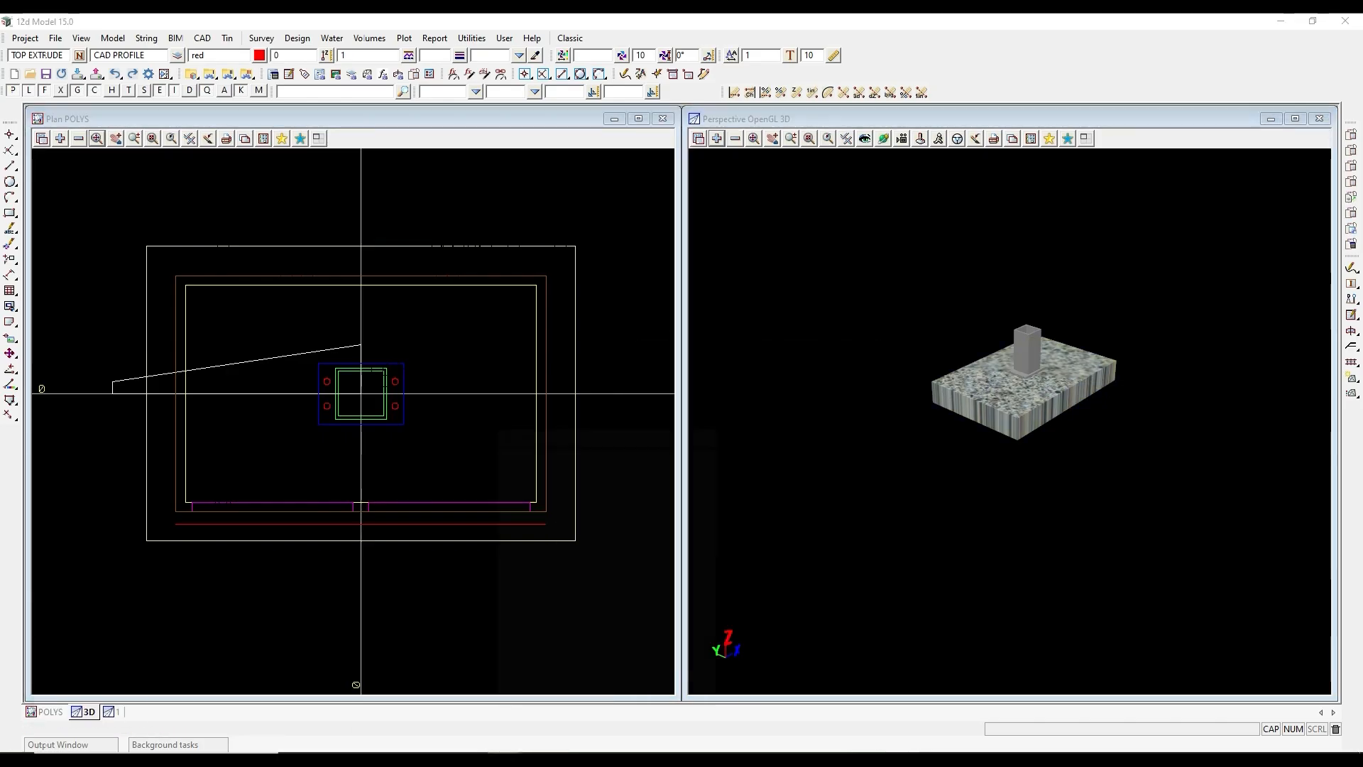
# Generate the DOOR 1 trimesh with the post's colour vis steel, Z-offset 1.412 and depth 1.1.
pyautogui.click(754, 463)
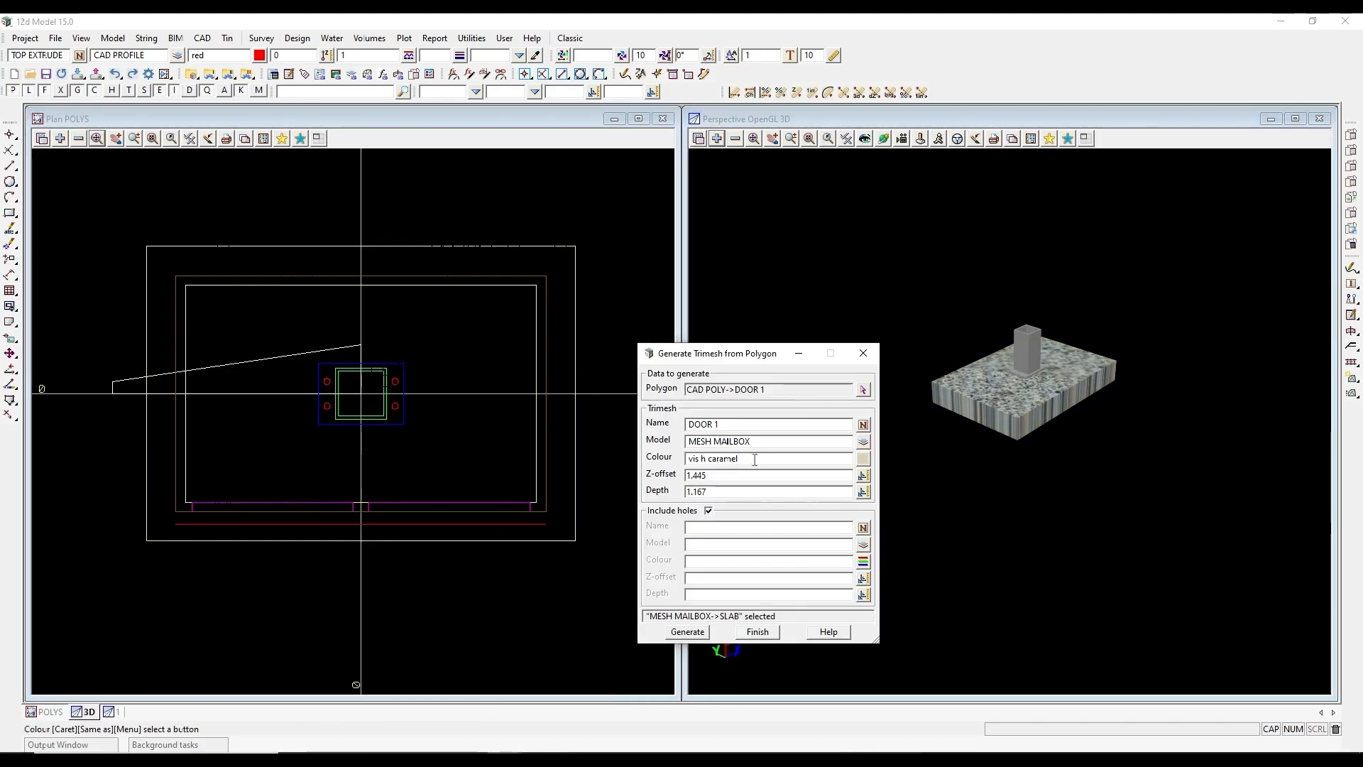
pyautogui.middleClick(834, 460)
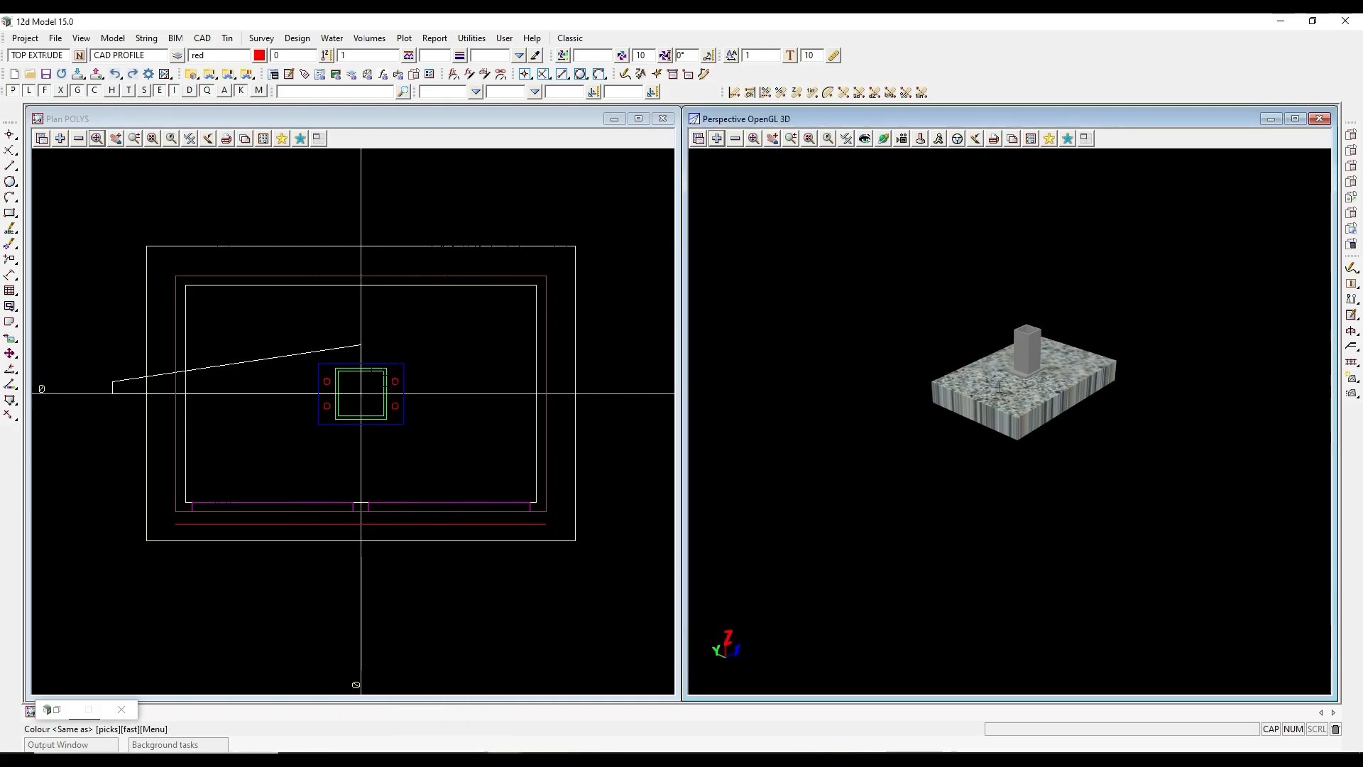
pyautogui.click(1028, 341)
pyautogui.click(1029, 365)
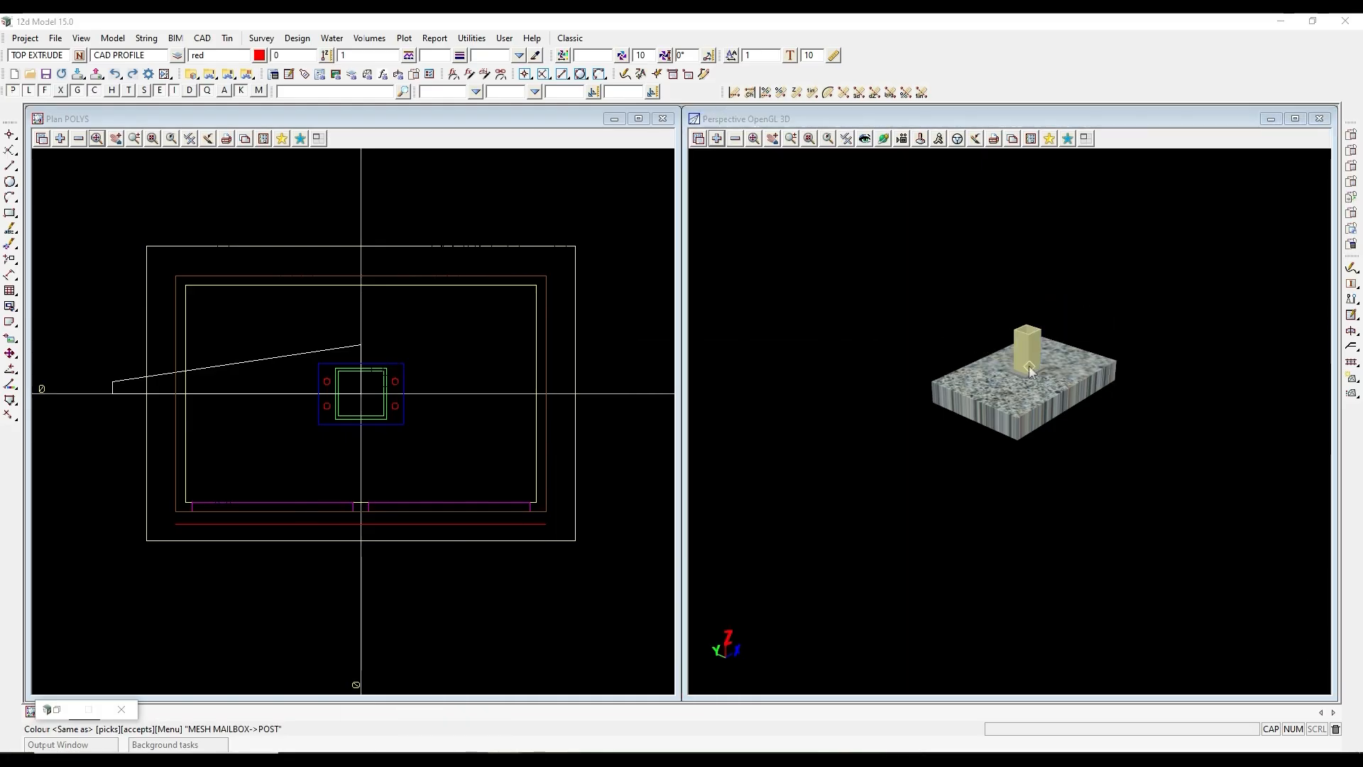
pyautogui.middleClick(1029, 364)
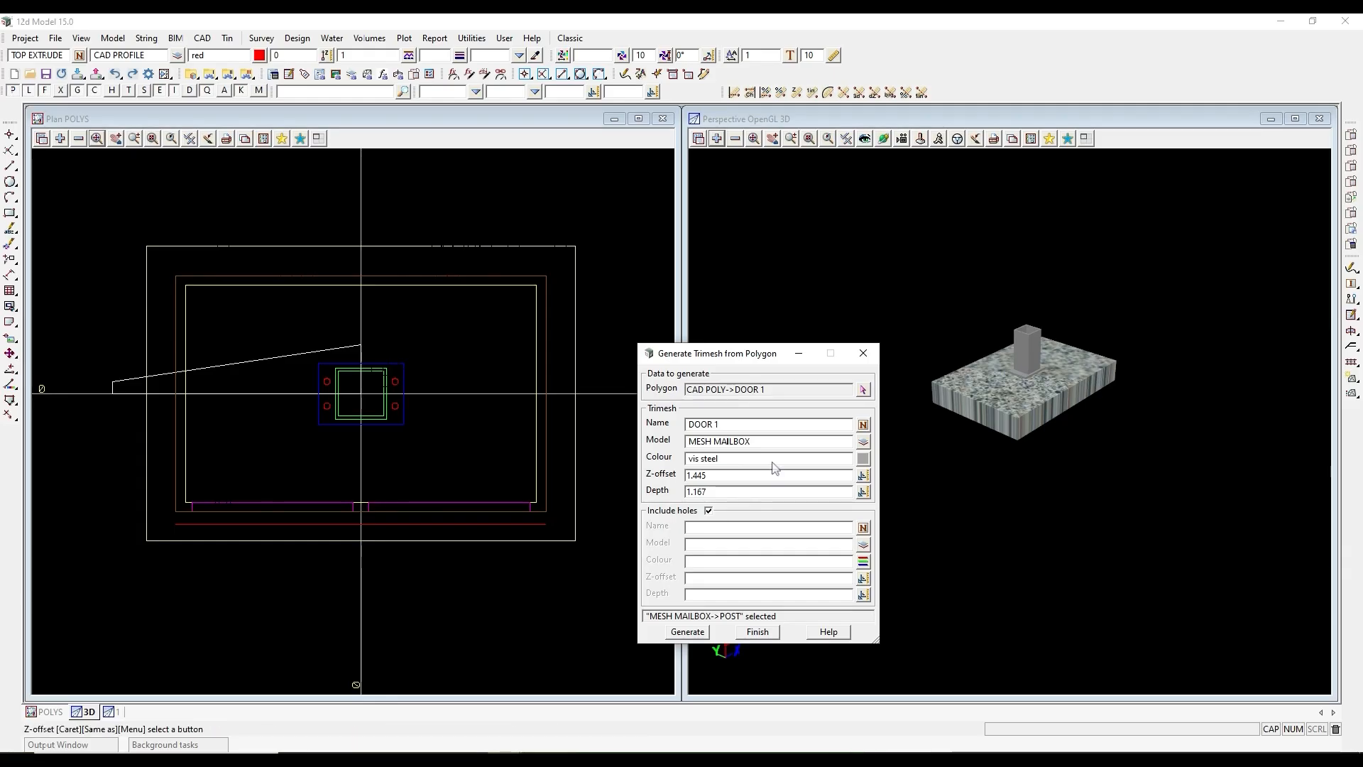
pyautogui.moveTo(716, 478); pyautogui.dragTo(696, 479)
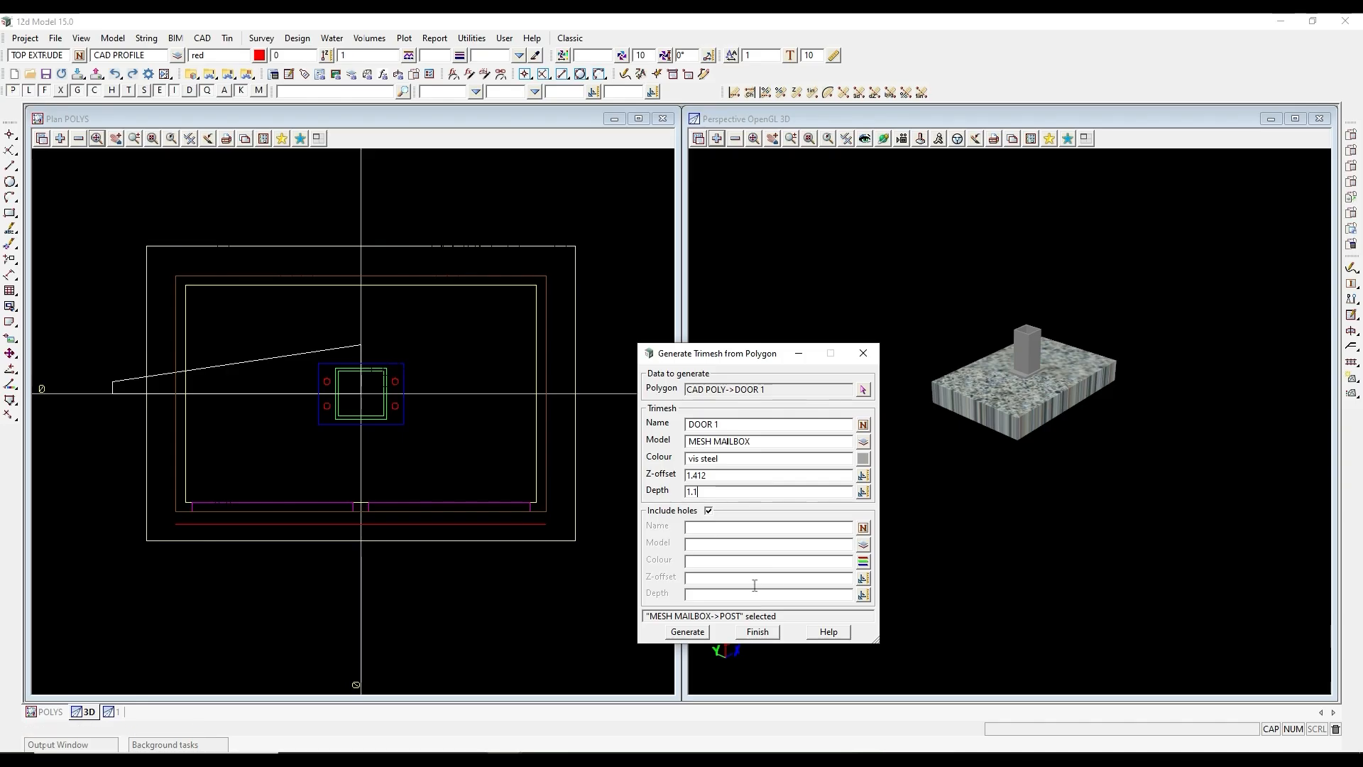
pyautogui.click(685, 632)
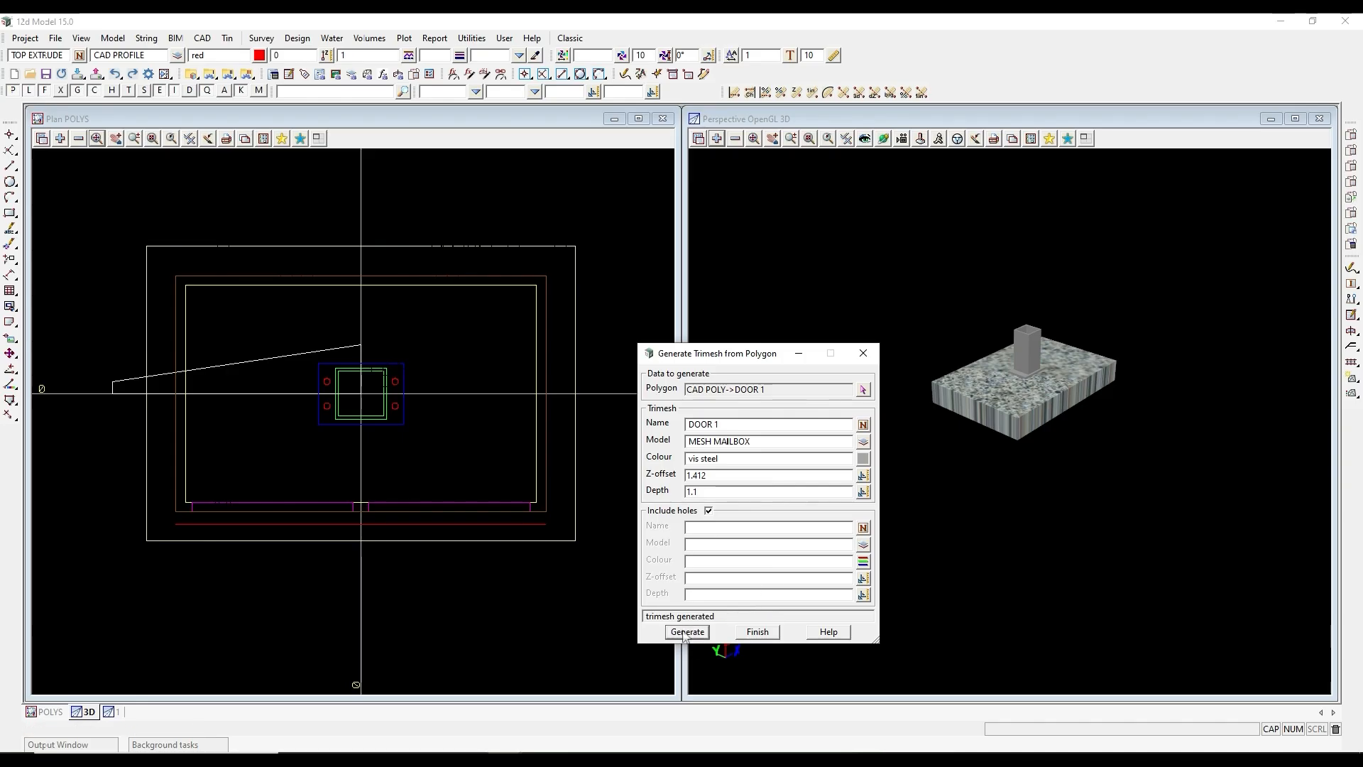
# Generate a trimesh named DOOR 2 from the right magenta door polygon with the same settings, and finish trimesh generation.
pyautogui.click(863, 391)
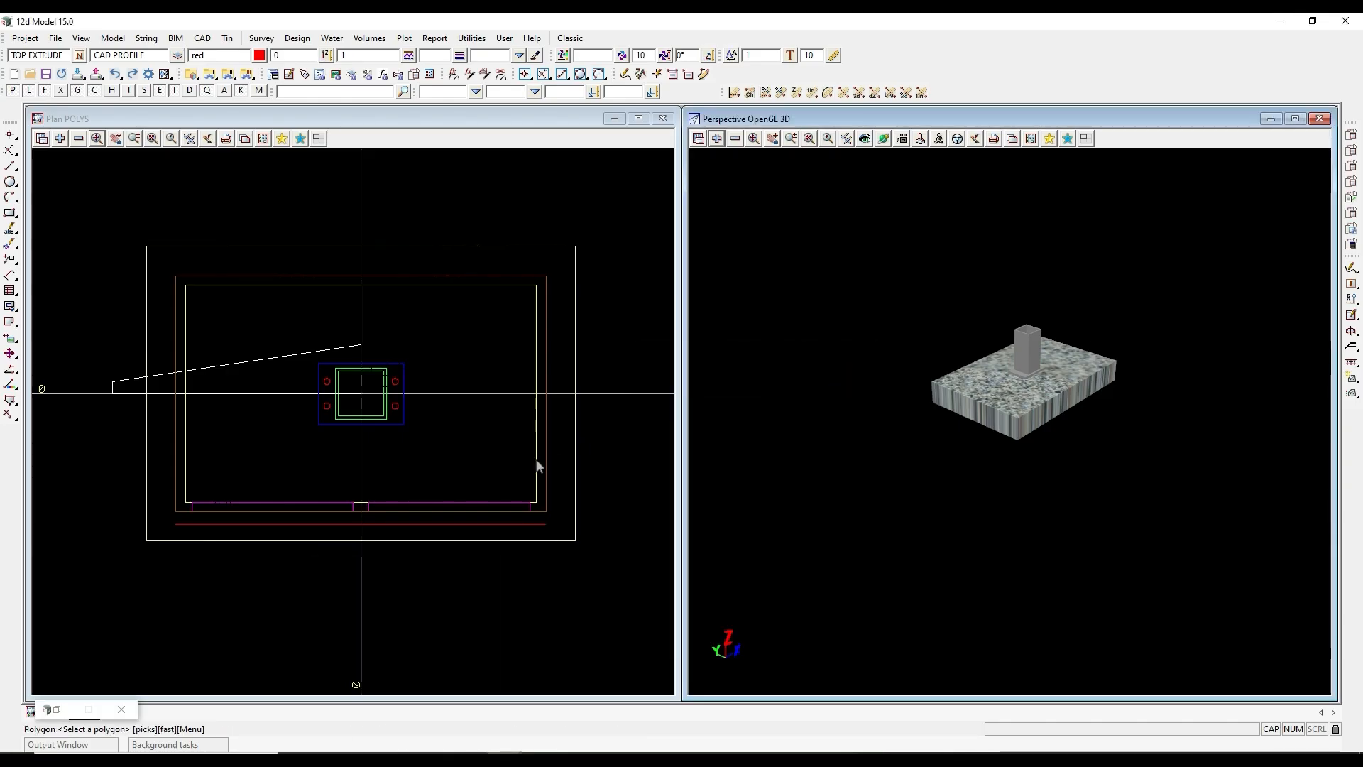
pyautogui.click(472, 502)
pyautogui.middleClick(470, 502)
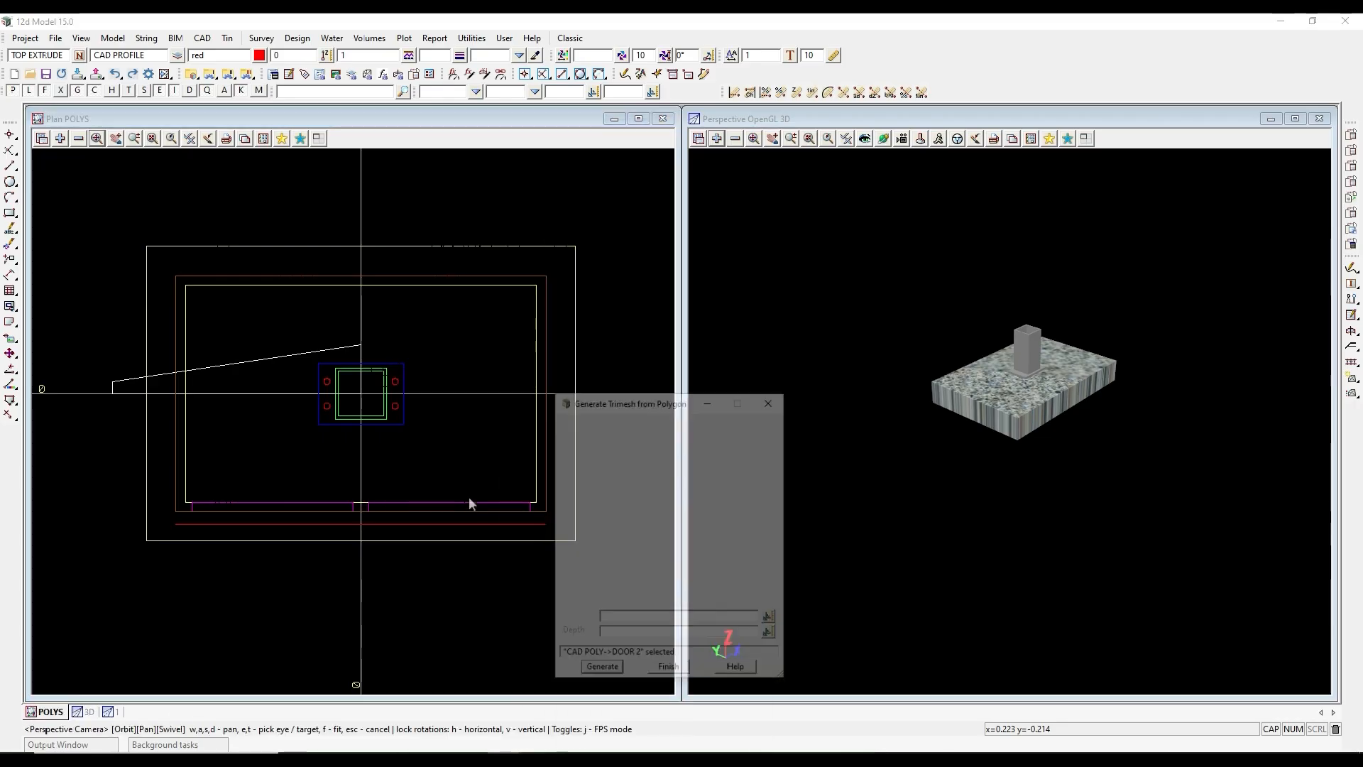
pyautogui.click(749, 425)
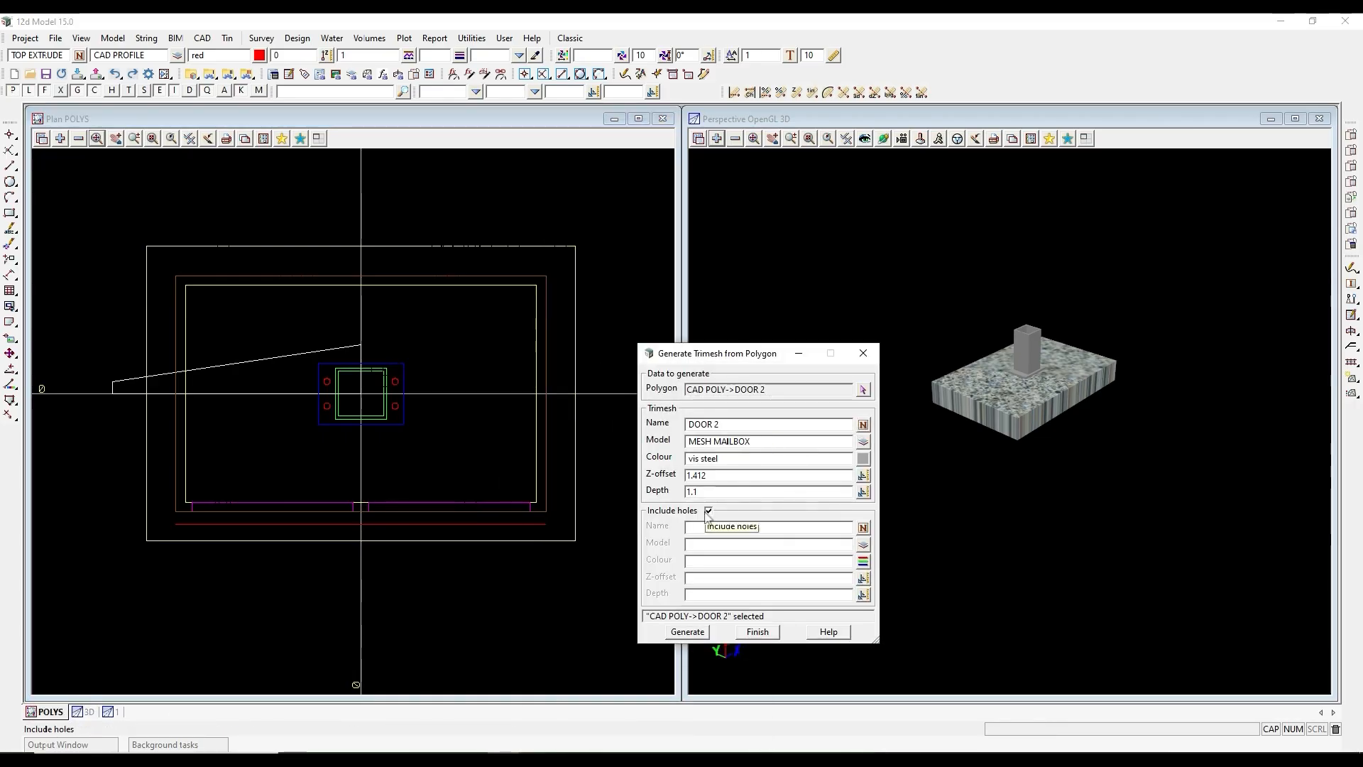
pyautogui.click(688, 634)
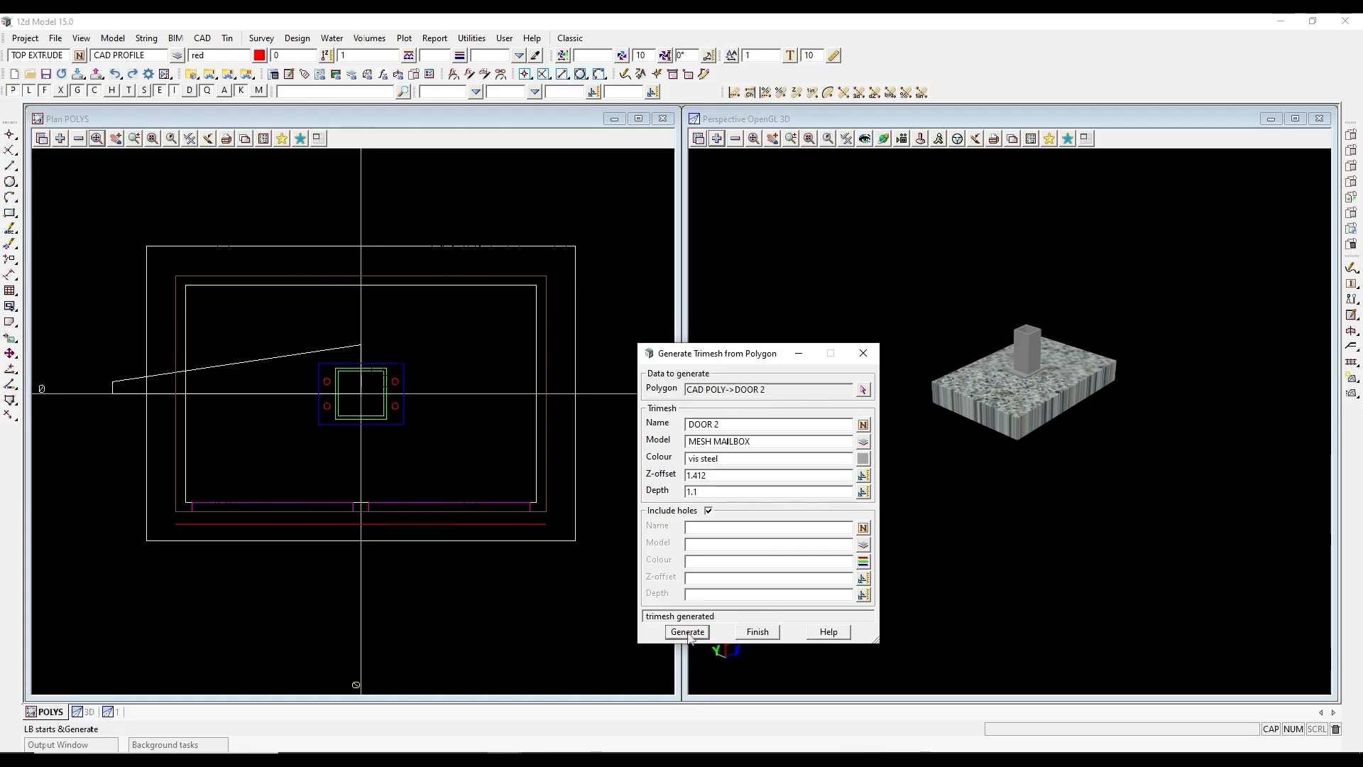
pyautogui.click(757, 632)
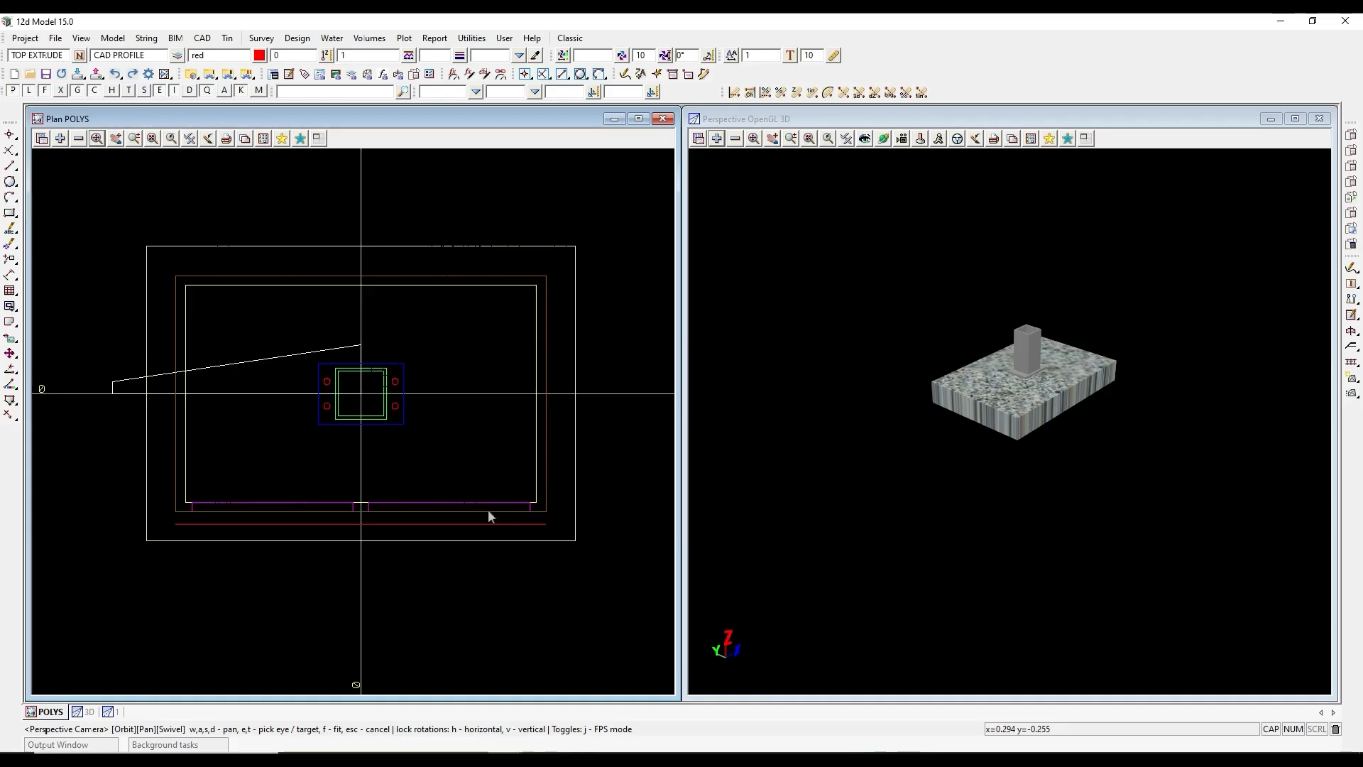
# Start the trimesh Union/Difference/Intersection operation and add model MESH 1 to the empty perspective view 1.
pyautogui.click(176, 37)
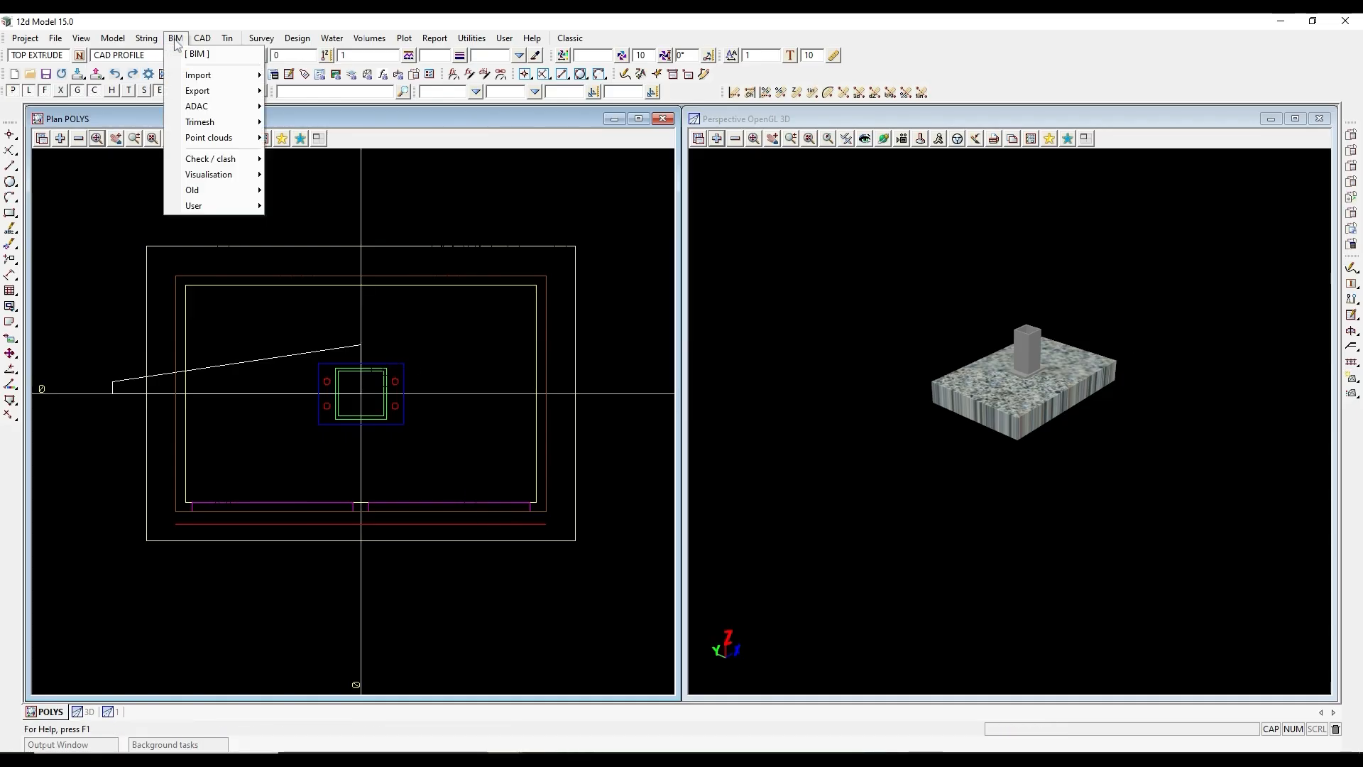
pyautogui.moveTo(200, 127)
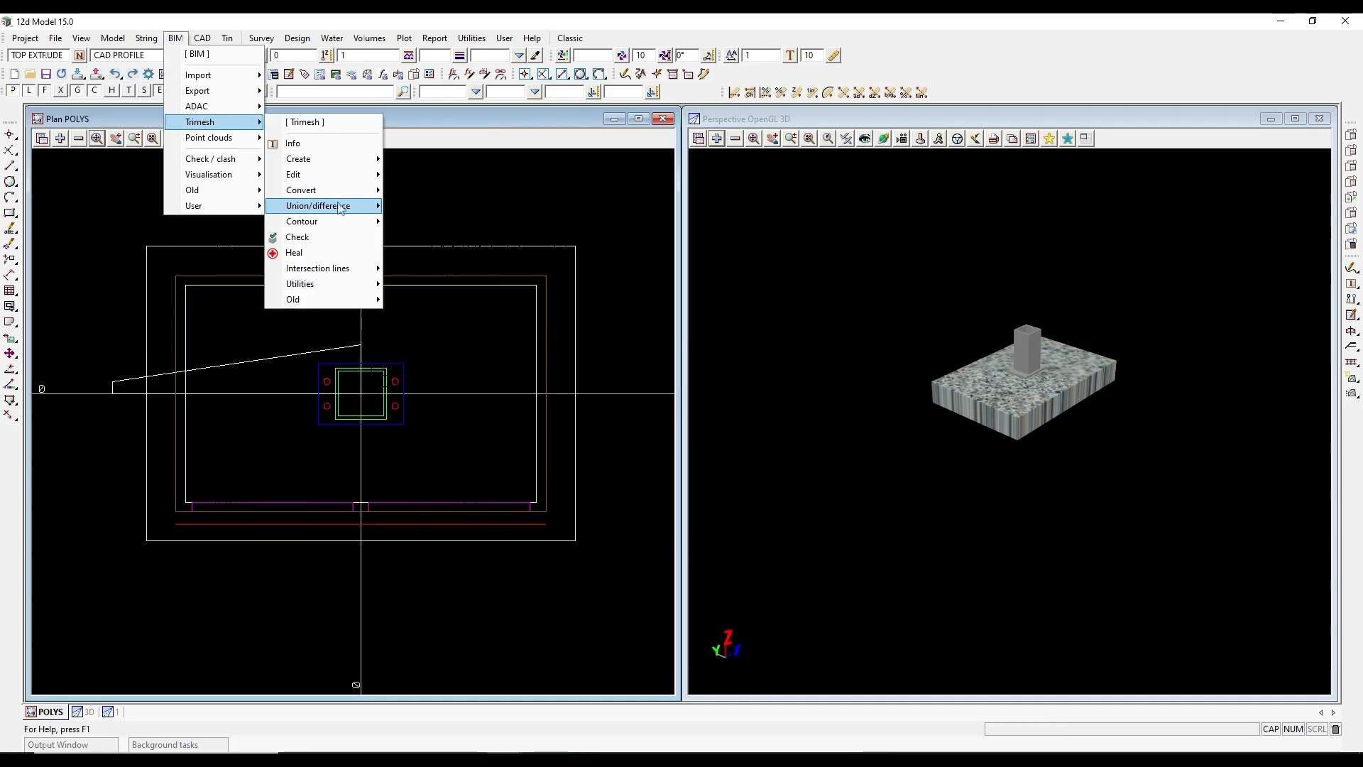
pyautogui.moveTo(339, 207)
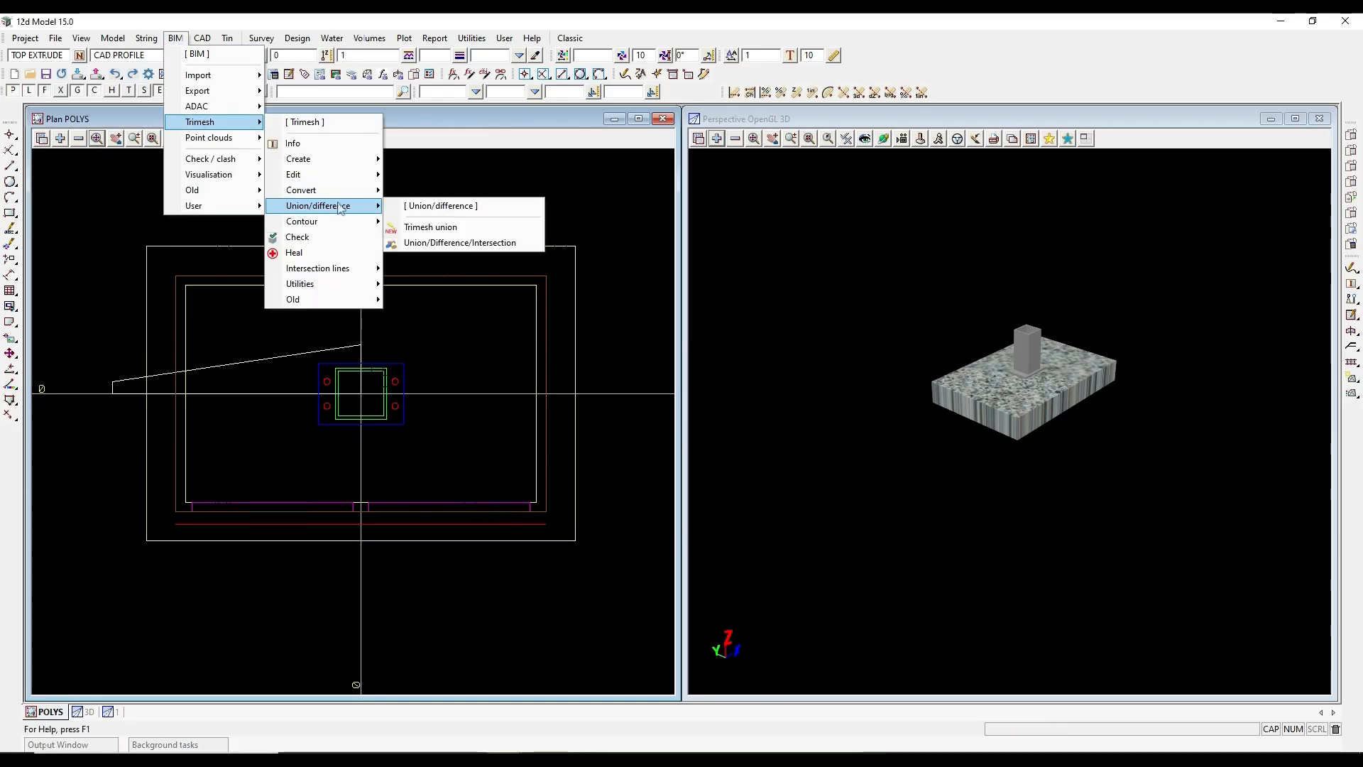
pyautogui.click(443, 243)
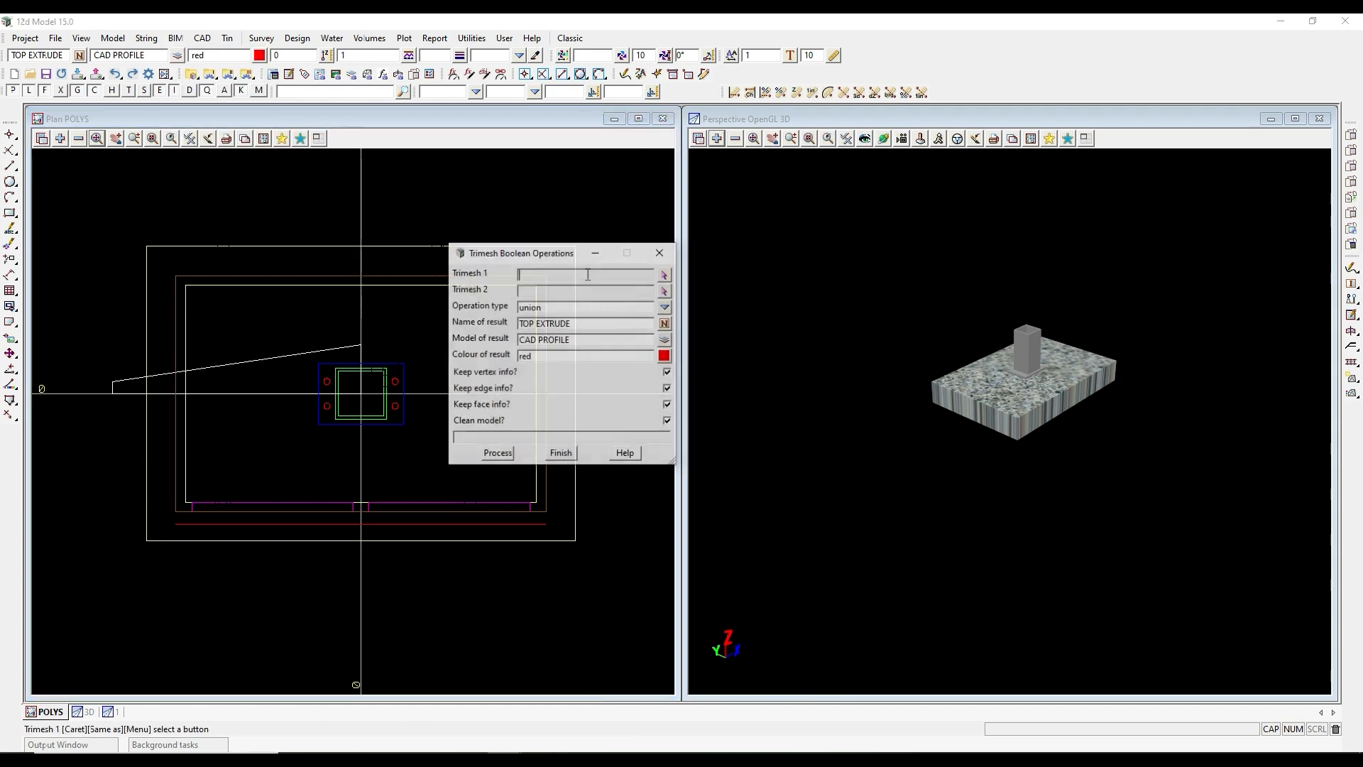
pyautogui.moveTo(633, 368); pyautogui.dragTo(667, 373)
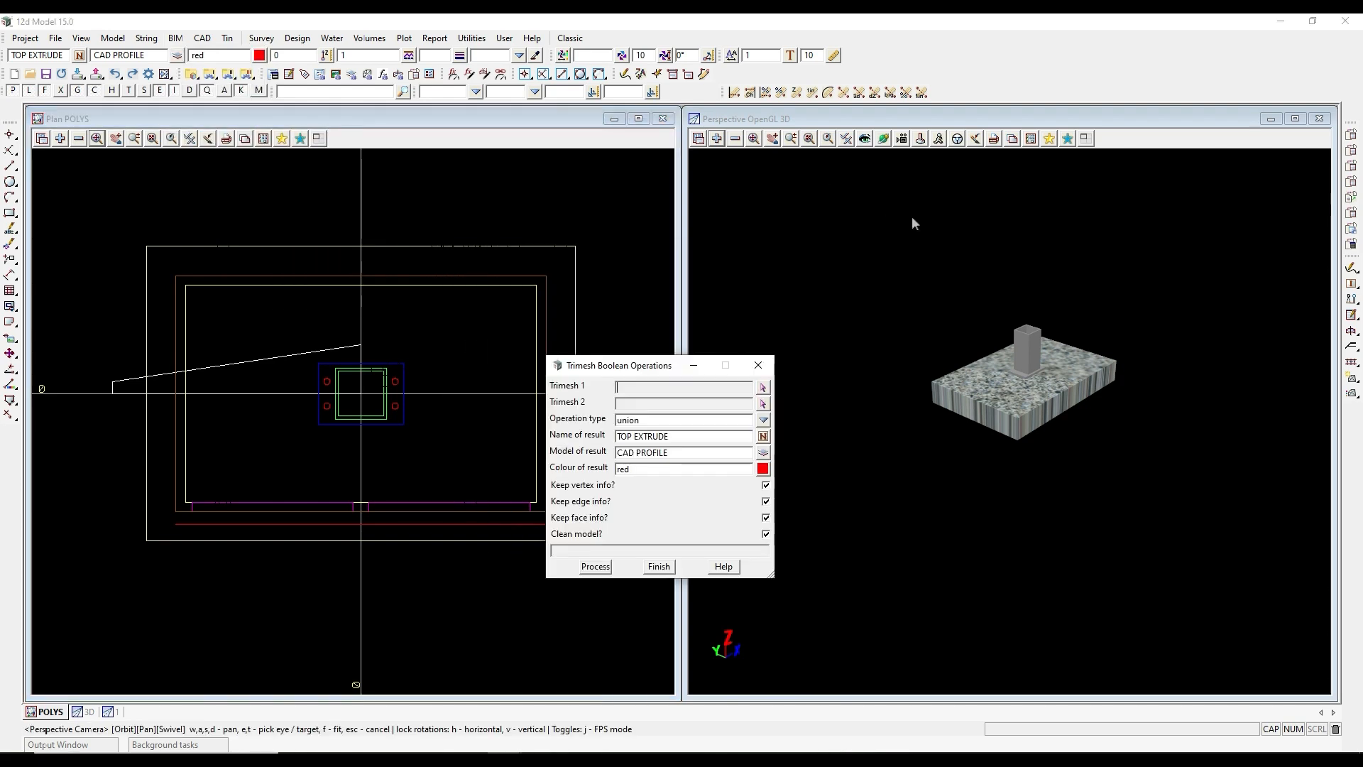
pyautogui.click(47, 745)
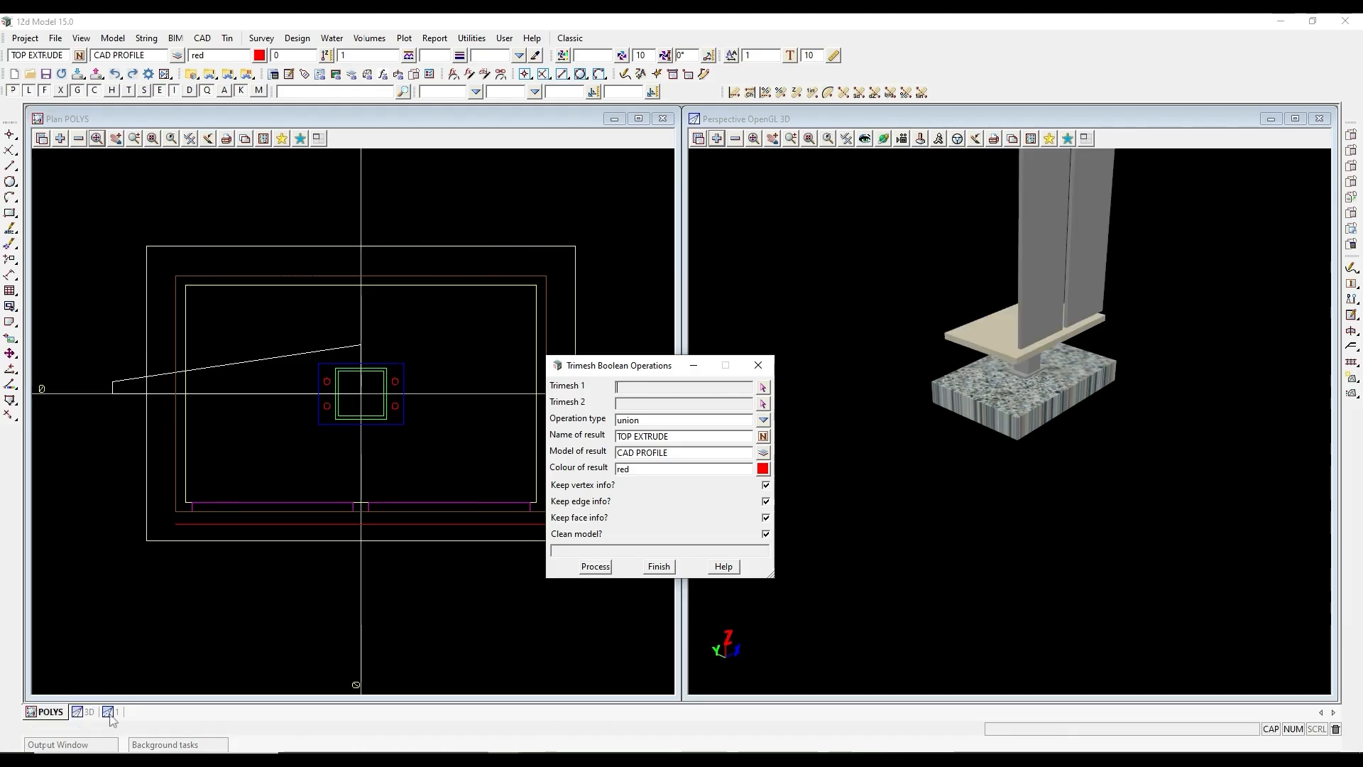
pyautogui.click(110, 711)
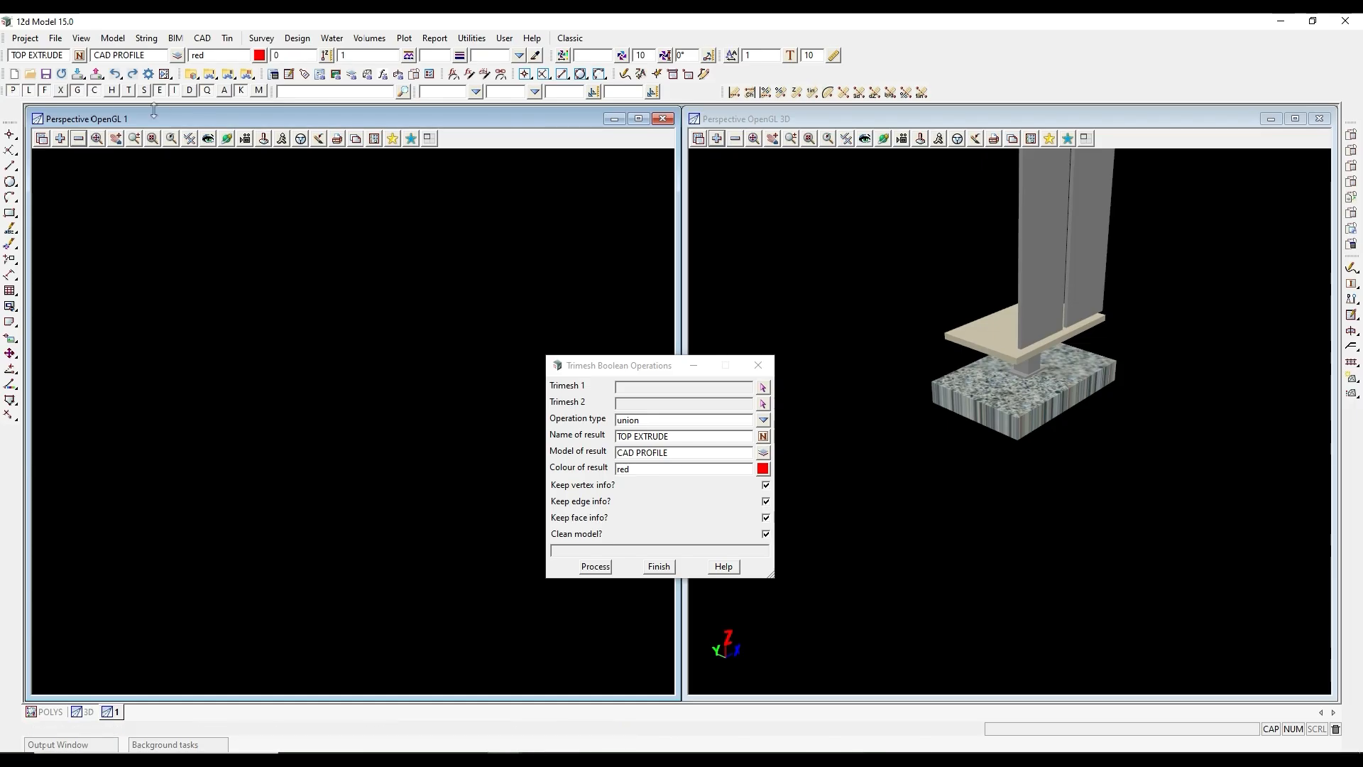
pyautogui.click(61, 140)
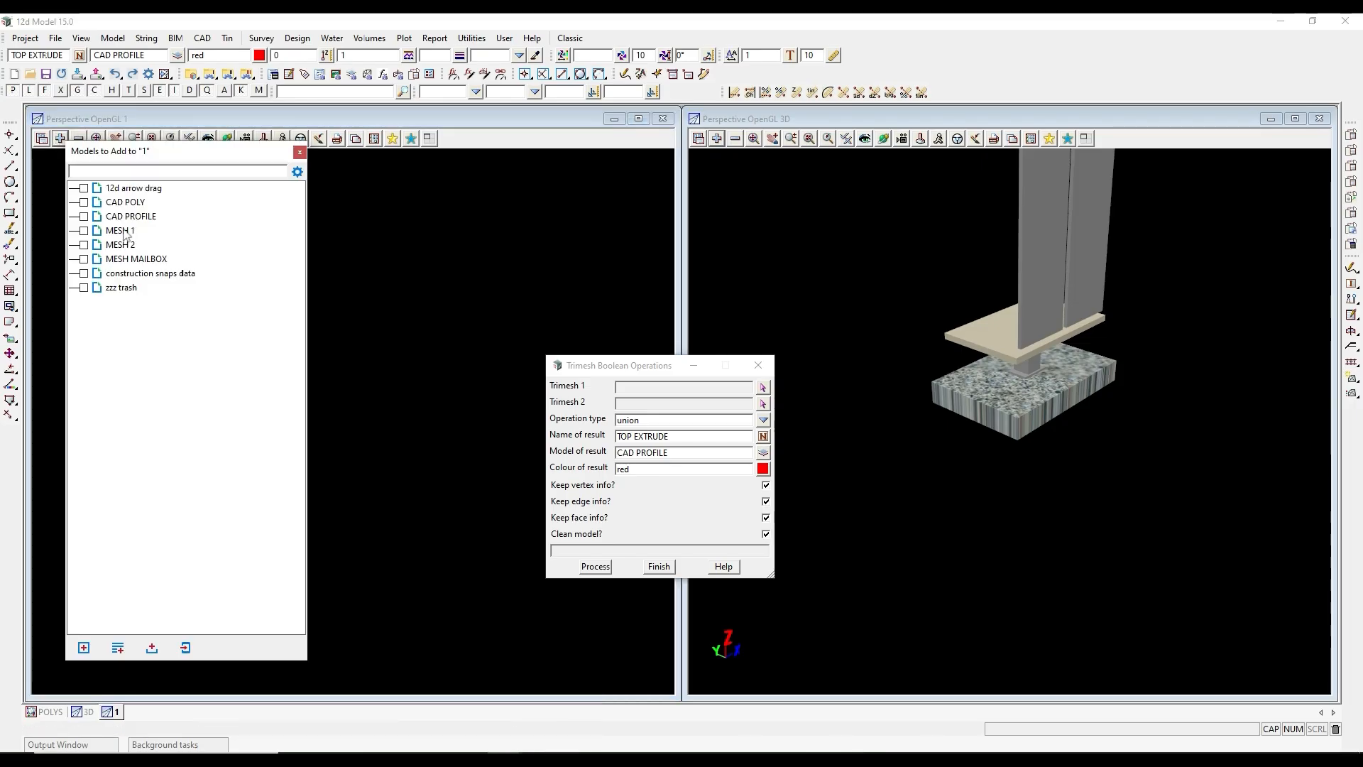
pyautogui.doubleClick(124, 232)
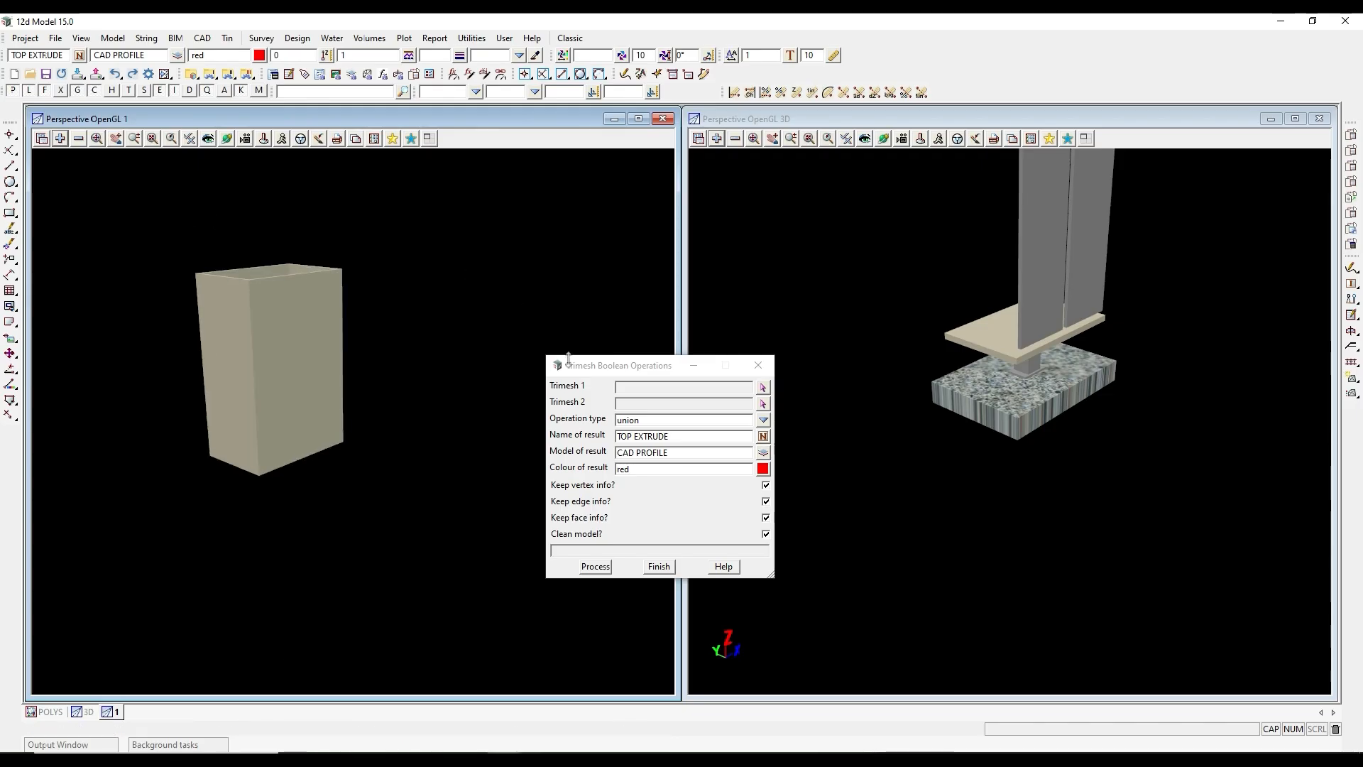
# Set the boolean operation to 1 minus 2, with MBOX from MESH 1 as trimesh 1 and DOOR 1 as trimesh 2.
pyautogui.click(595, 387)
pyautogui.click(763, 421)
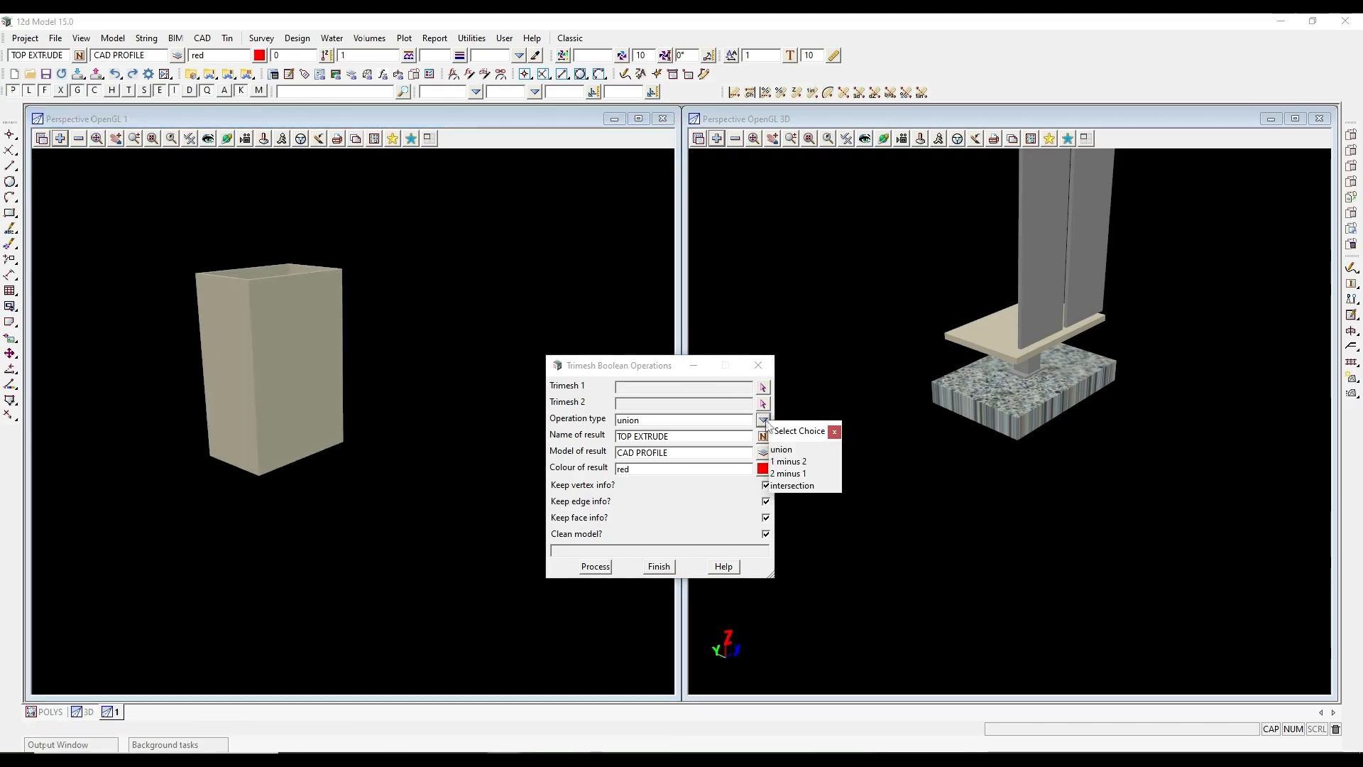
pyautogui.click(785, 461)
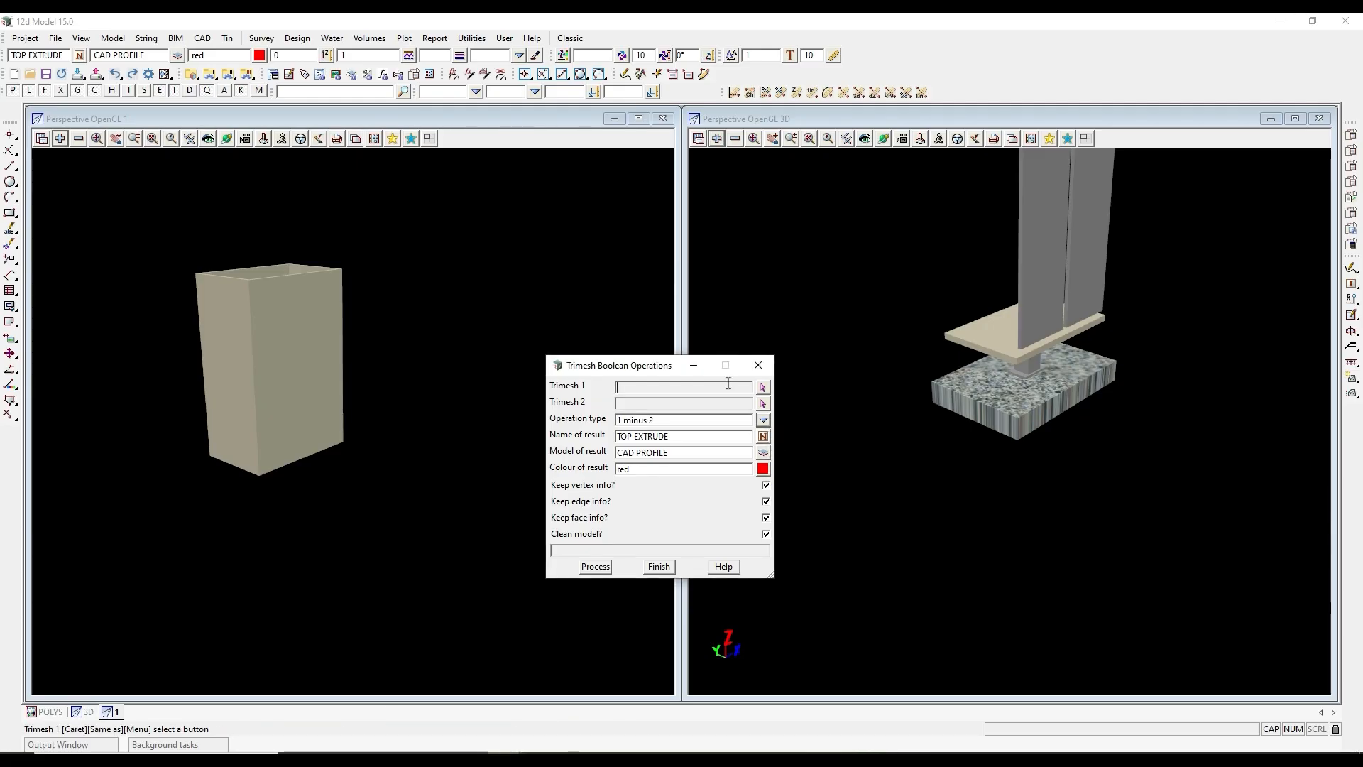
pyautogui.click(764, 390)
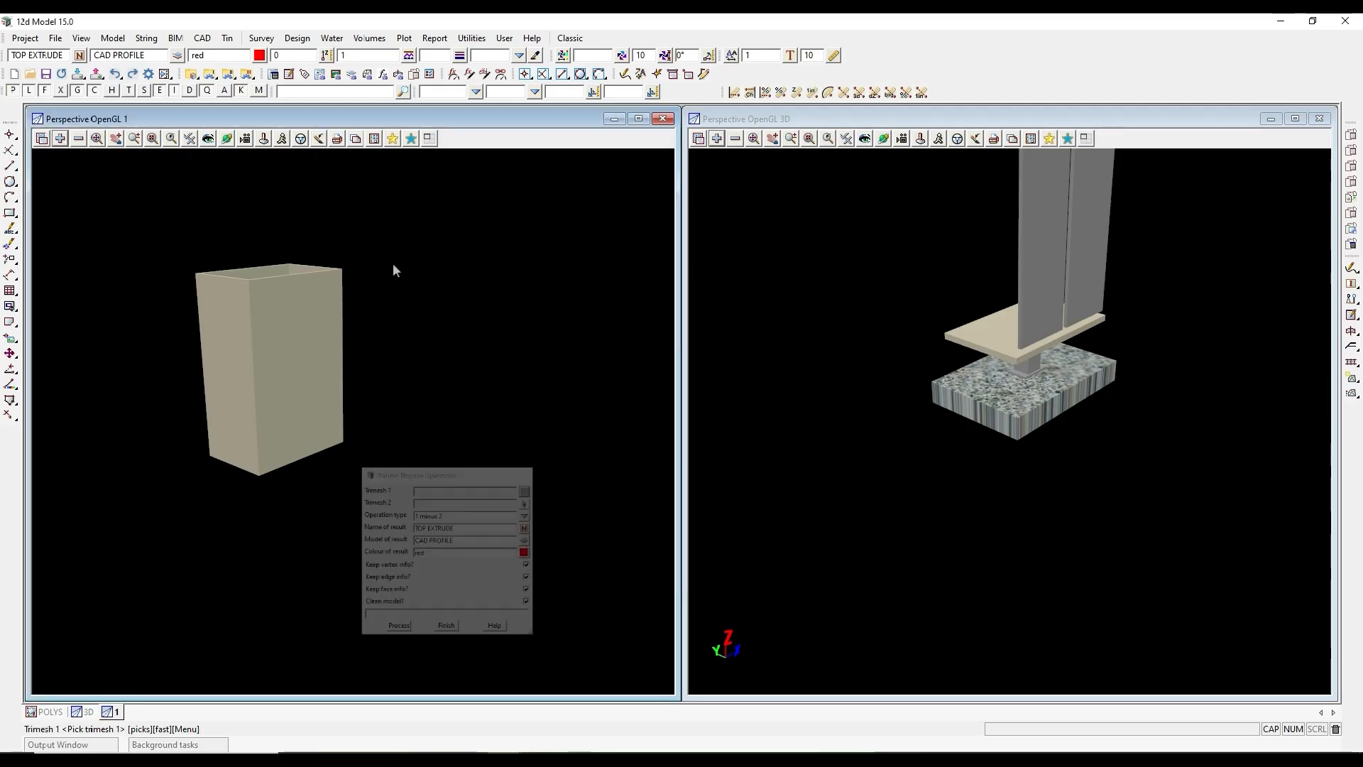
pyautogui.click(286, 332)
pyautogui.middleClick(283, 331)
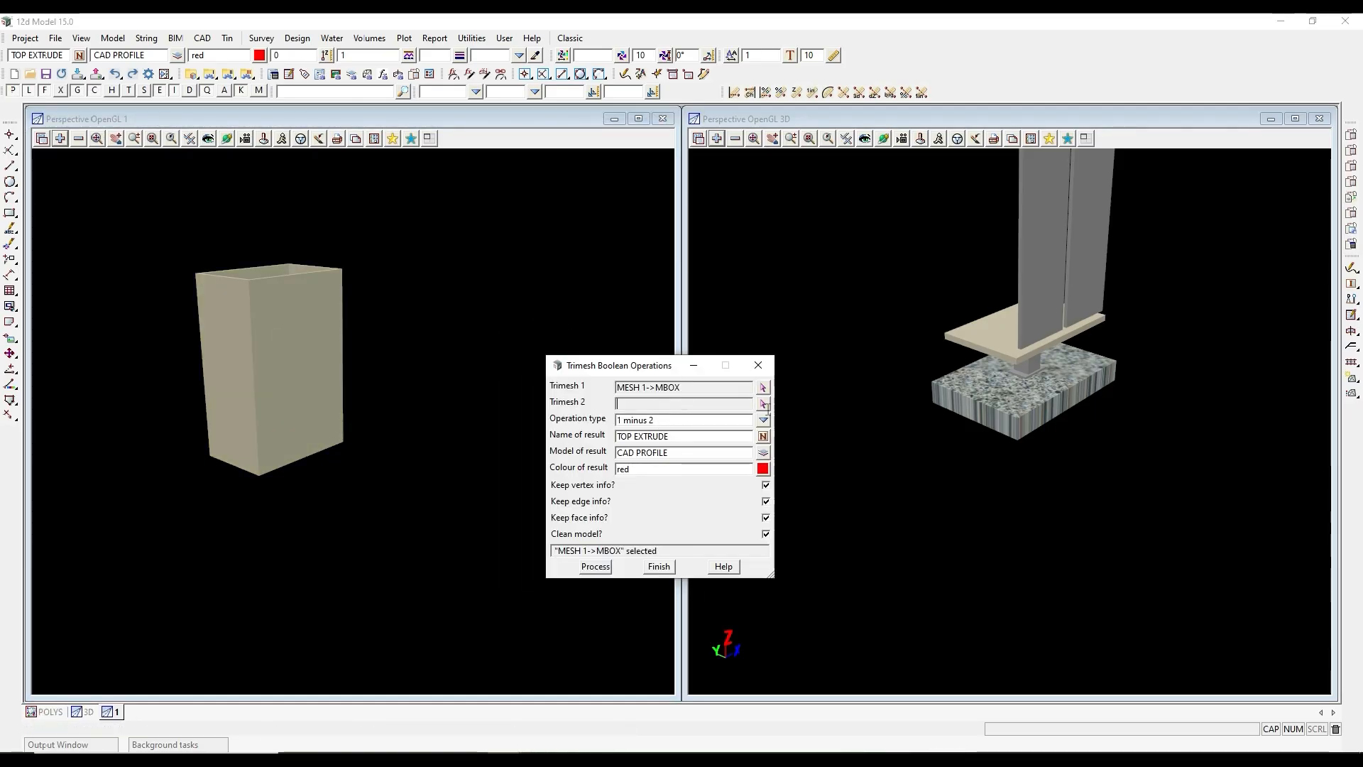
pyautogui.click(764, 403)
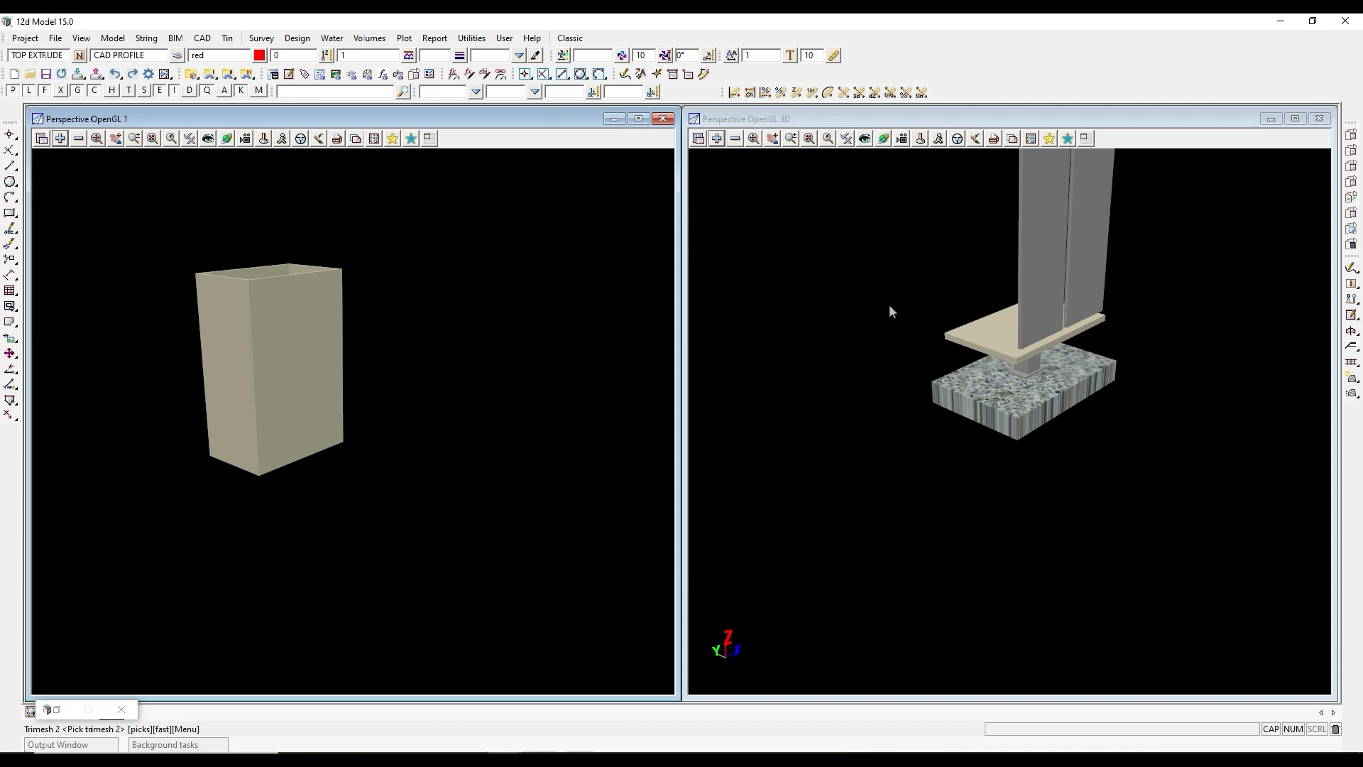
pyautogui.click(1025, 263)
pyautogui.middleClick(1025, 261)
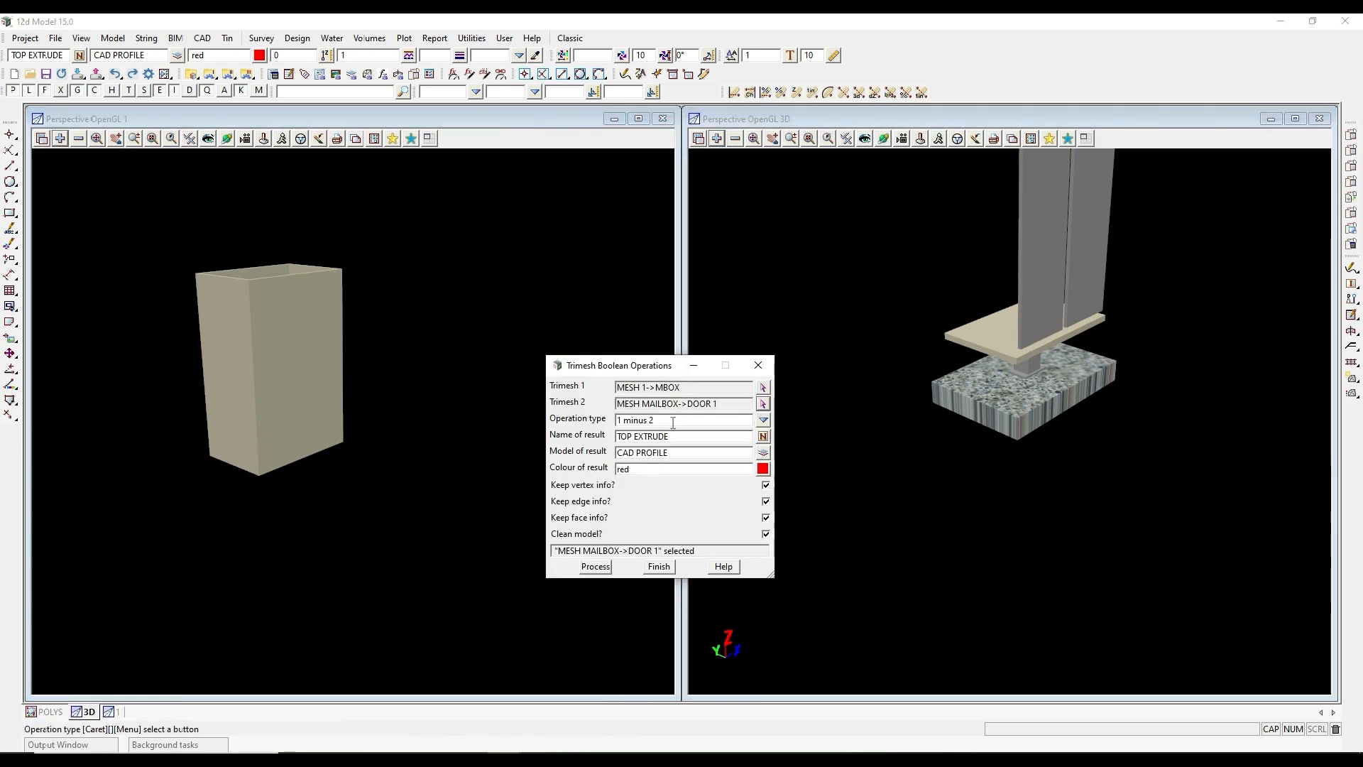
# Set the result's name to MBOX and its model to MESH 1 by matching the box in perspective view 1.
pyautogui.click(689, 437)
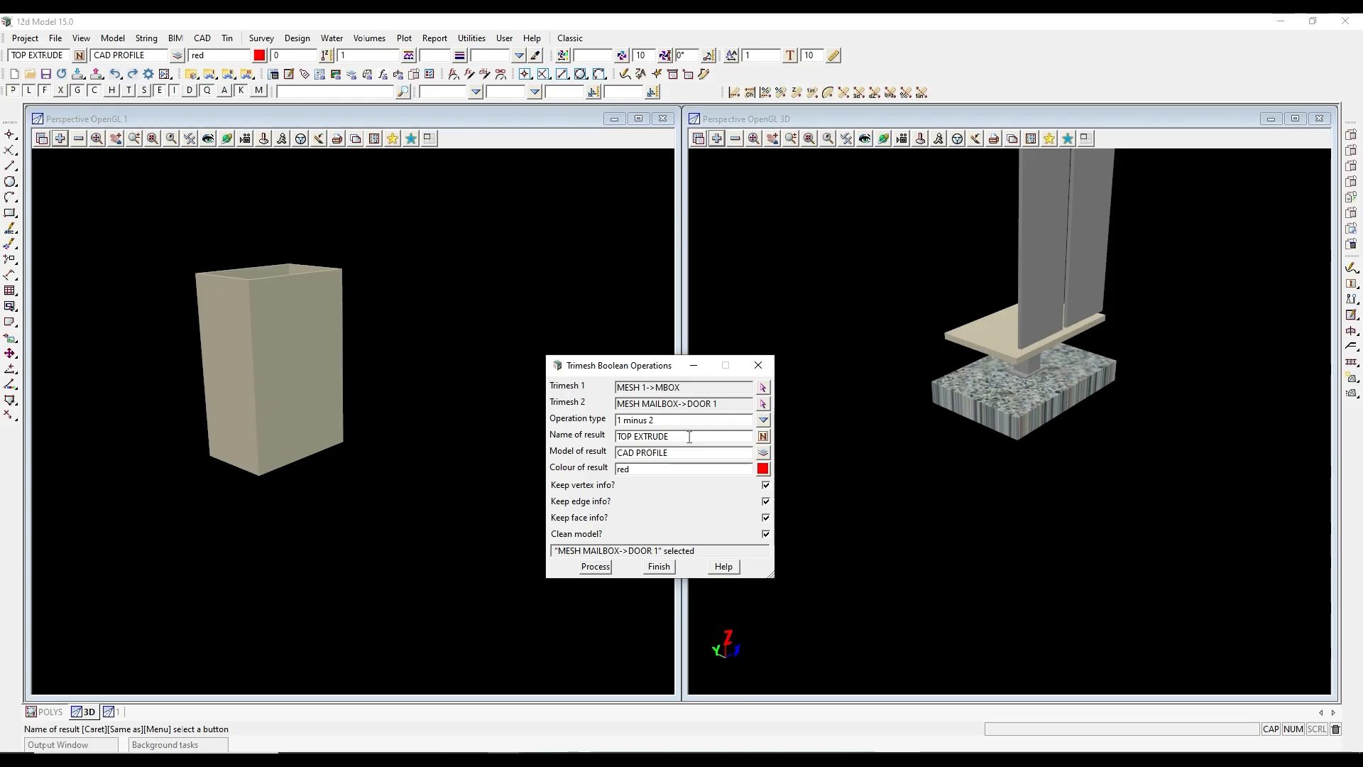
pyautogui.middleClick(690, 437)
pyautogui.click(265, 354)
pyautogui.middleClick(266, 353)
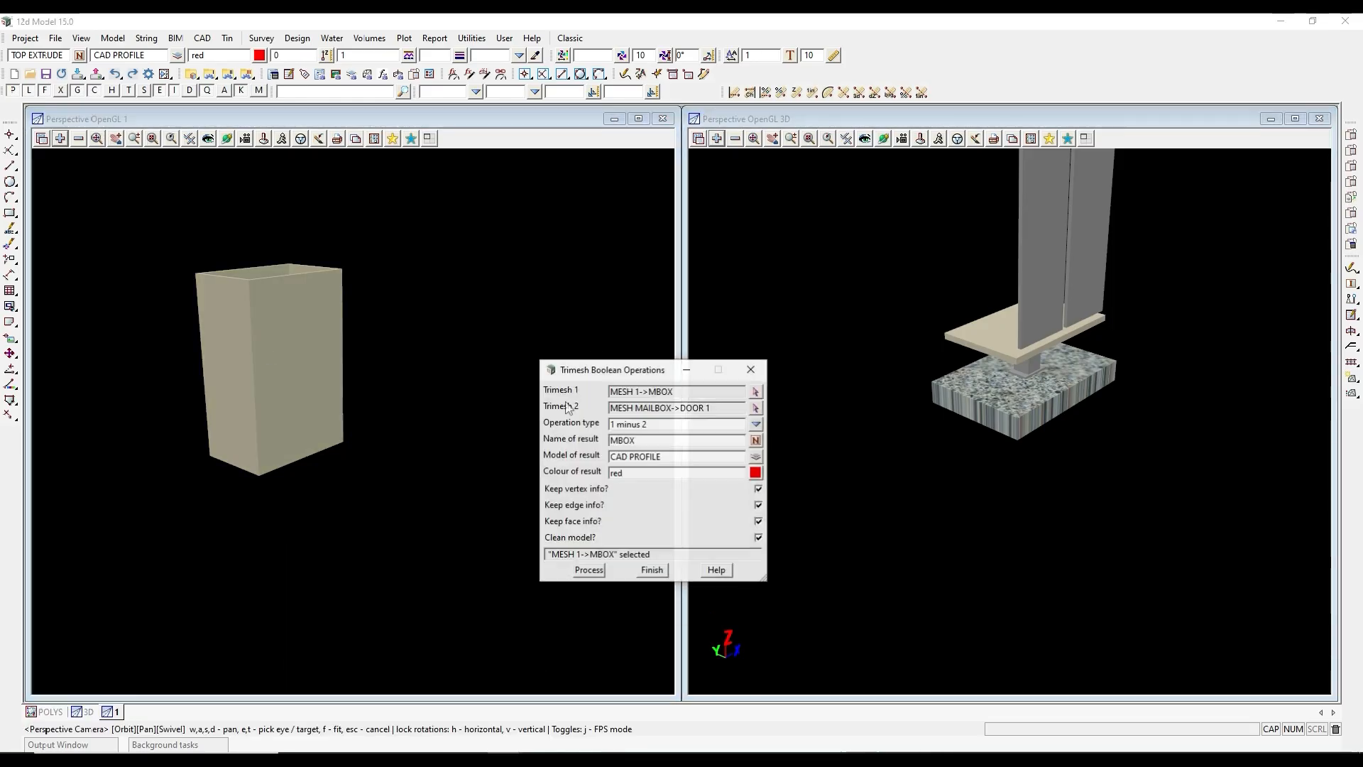
pyautogui.click(684, 454)
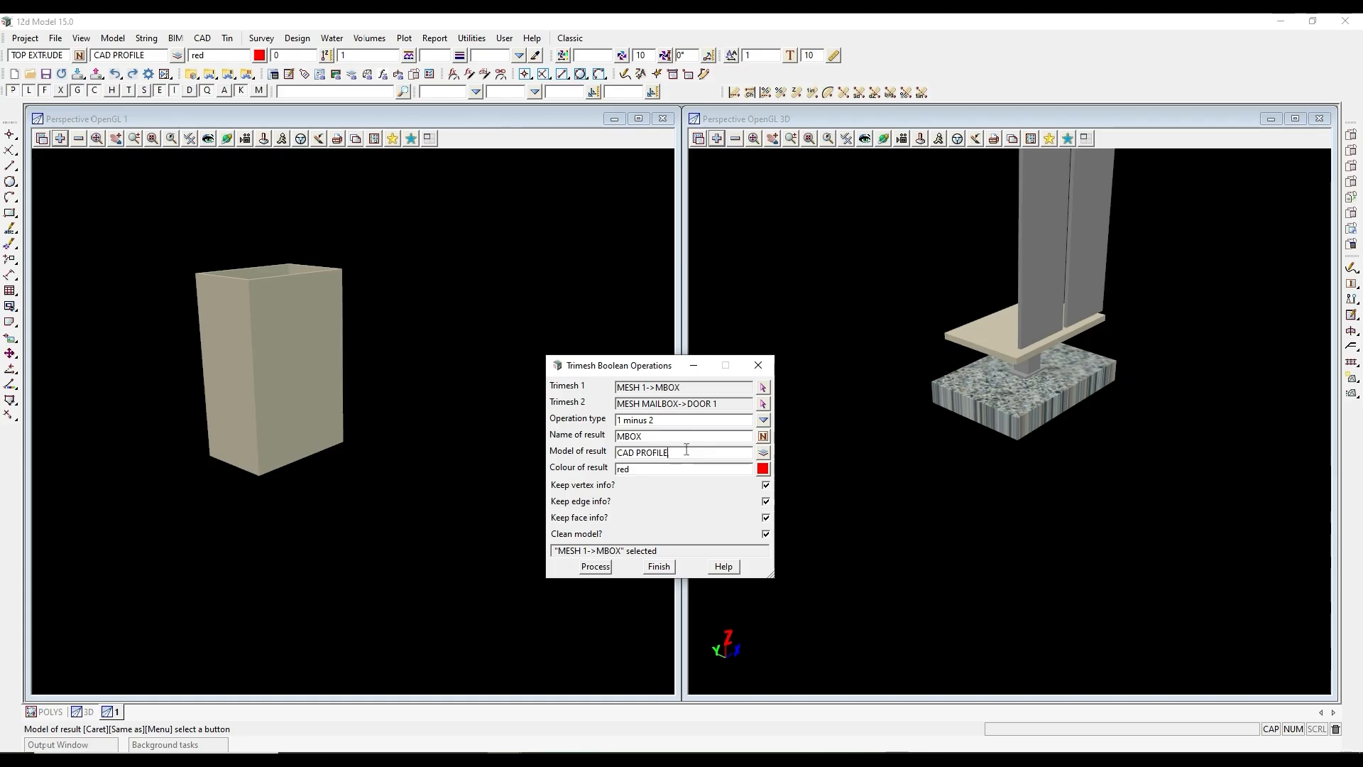
pyautogui.middleClick(687, 452)
pyautogui.click(299, 372)
pyautogui.middleClick(306, 368)
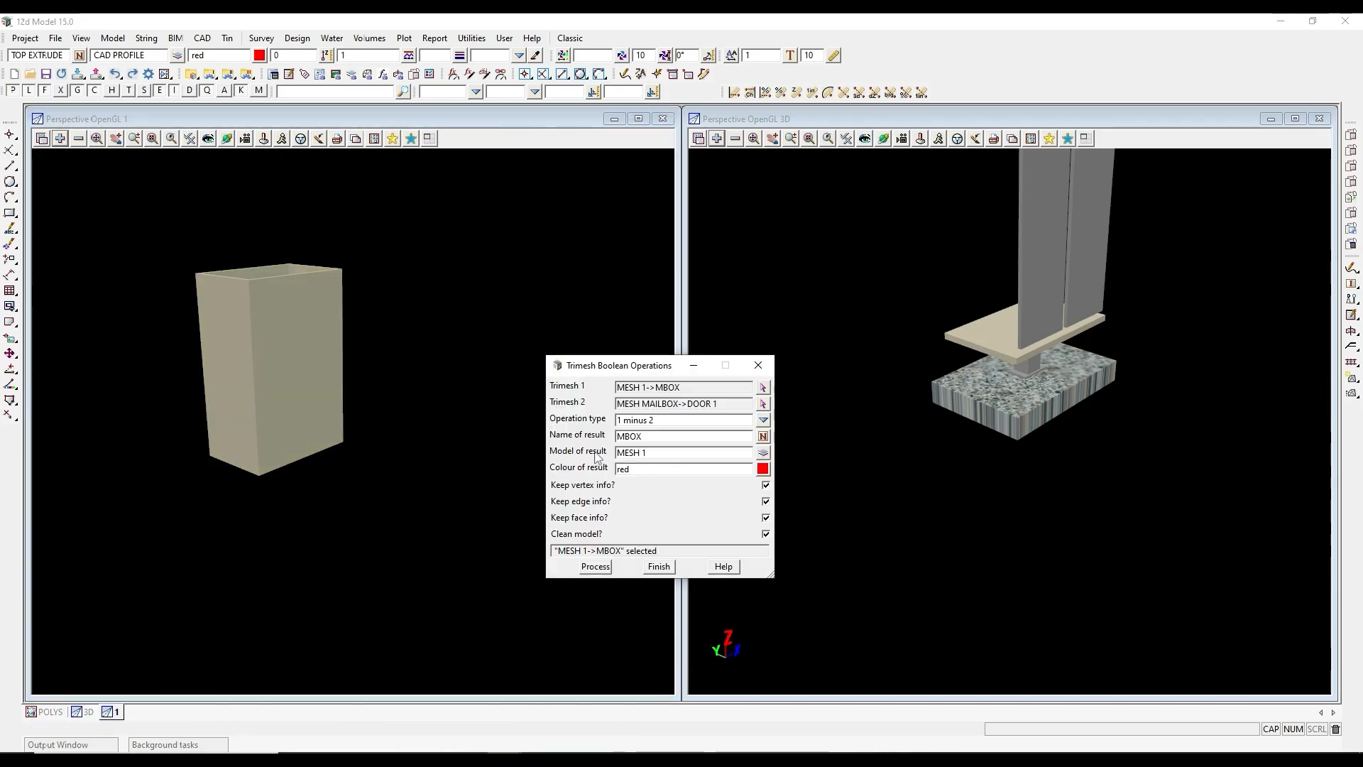
# Match the result's colour to the box's vis h caramel, set its model to MESH 2, and process the DOOR 1 subtraction.
pyautogui.middleClick(648, 469)
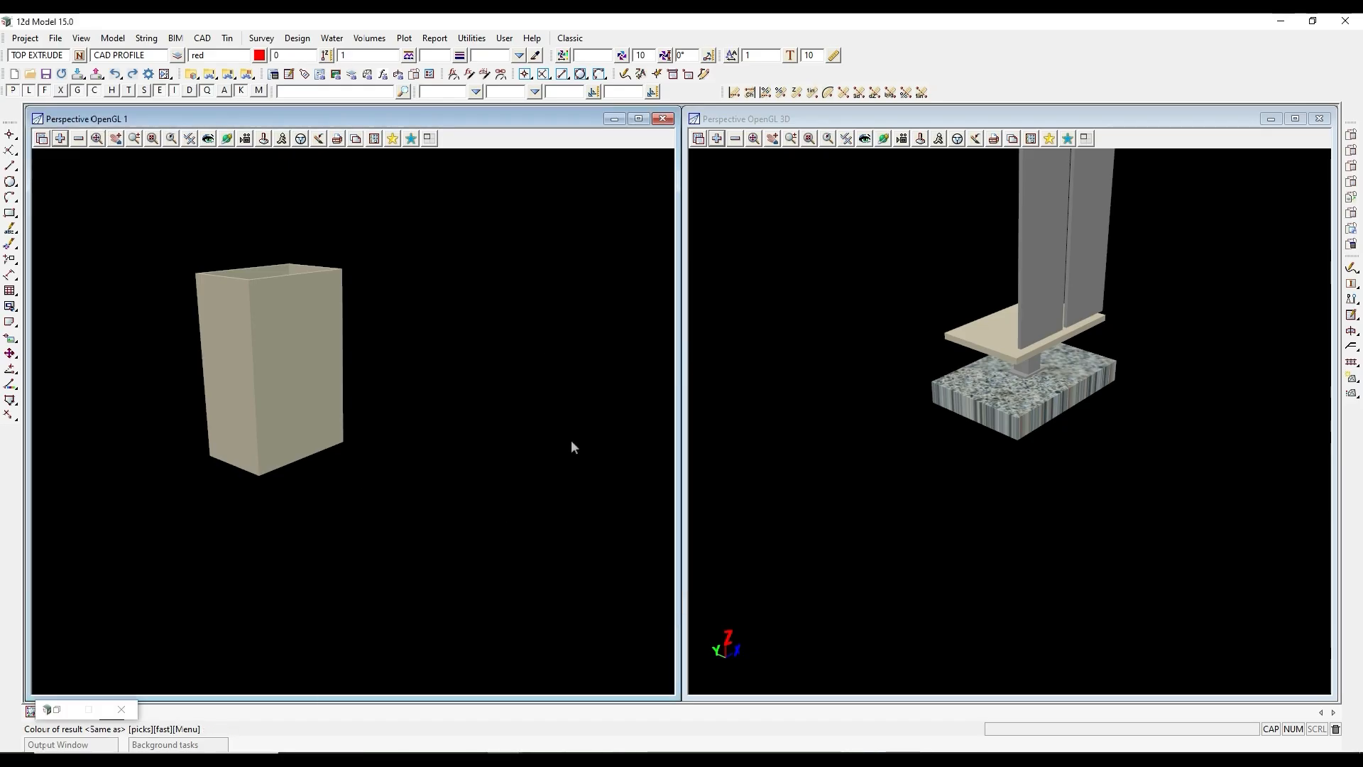
pyautogui.click(297, 387)
pyautogui.middleClick(299, 384)
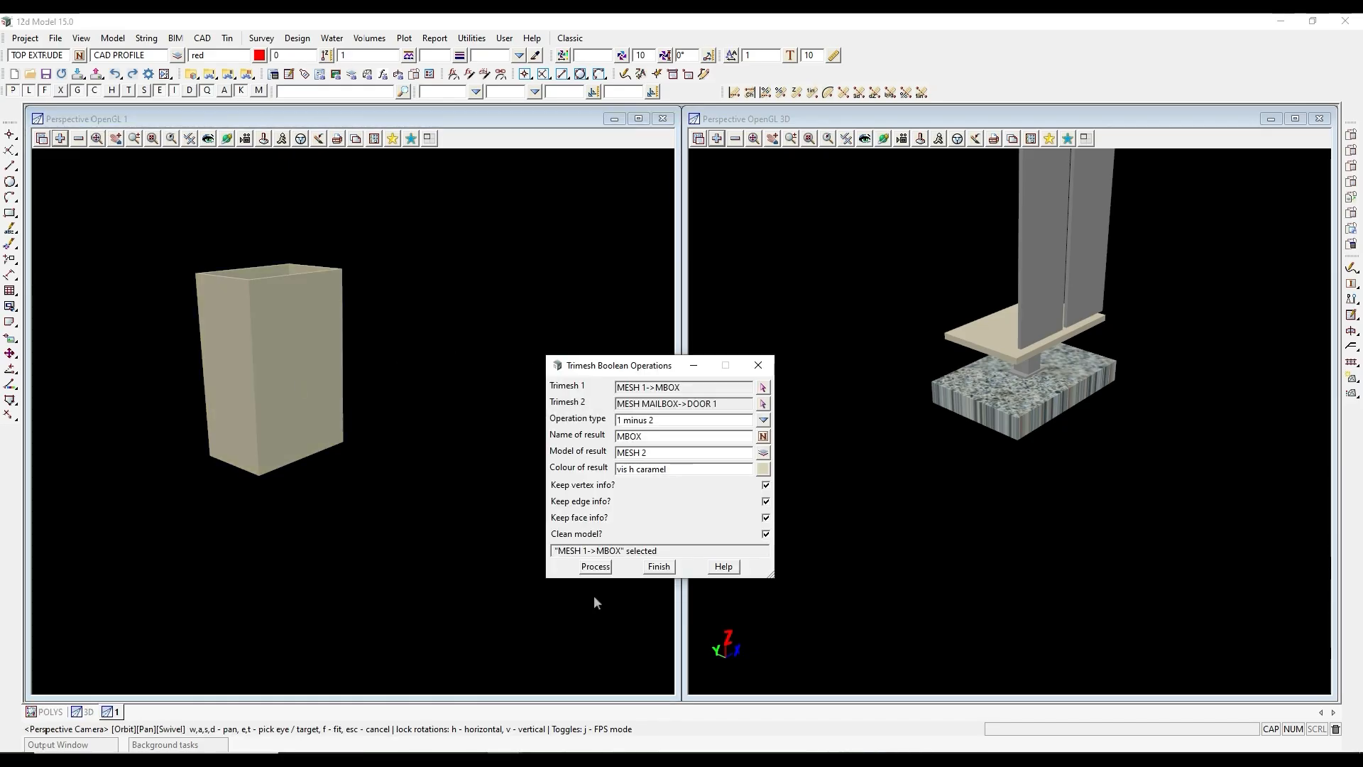
pyautogui.click(595, 566)
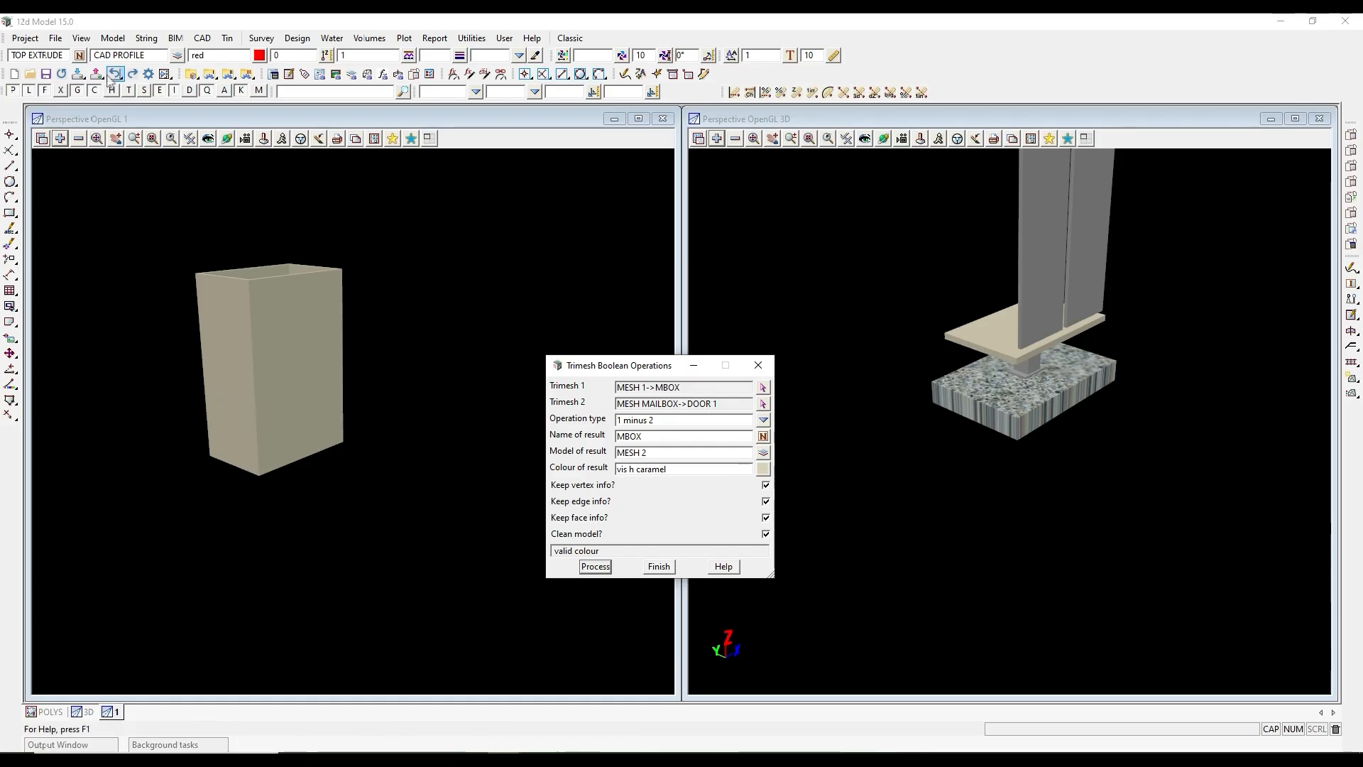
# Replace model MESH 1 with MESH 2 in perspective view 1 and inspect the box with its door cut-out.
pyautogui.click(79, 138)
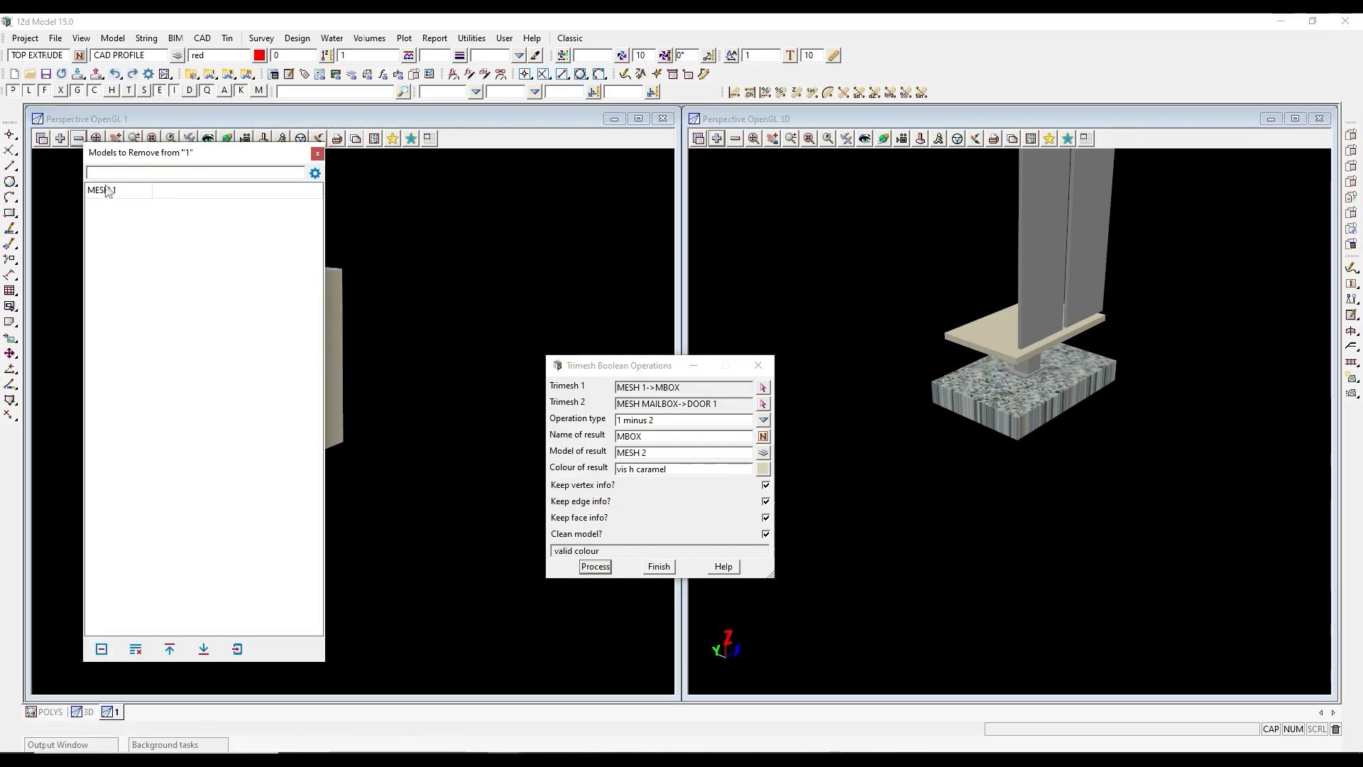
pyautogui.click(107, 190)
pyautogui.click(60, 138)
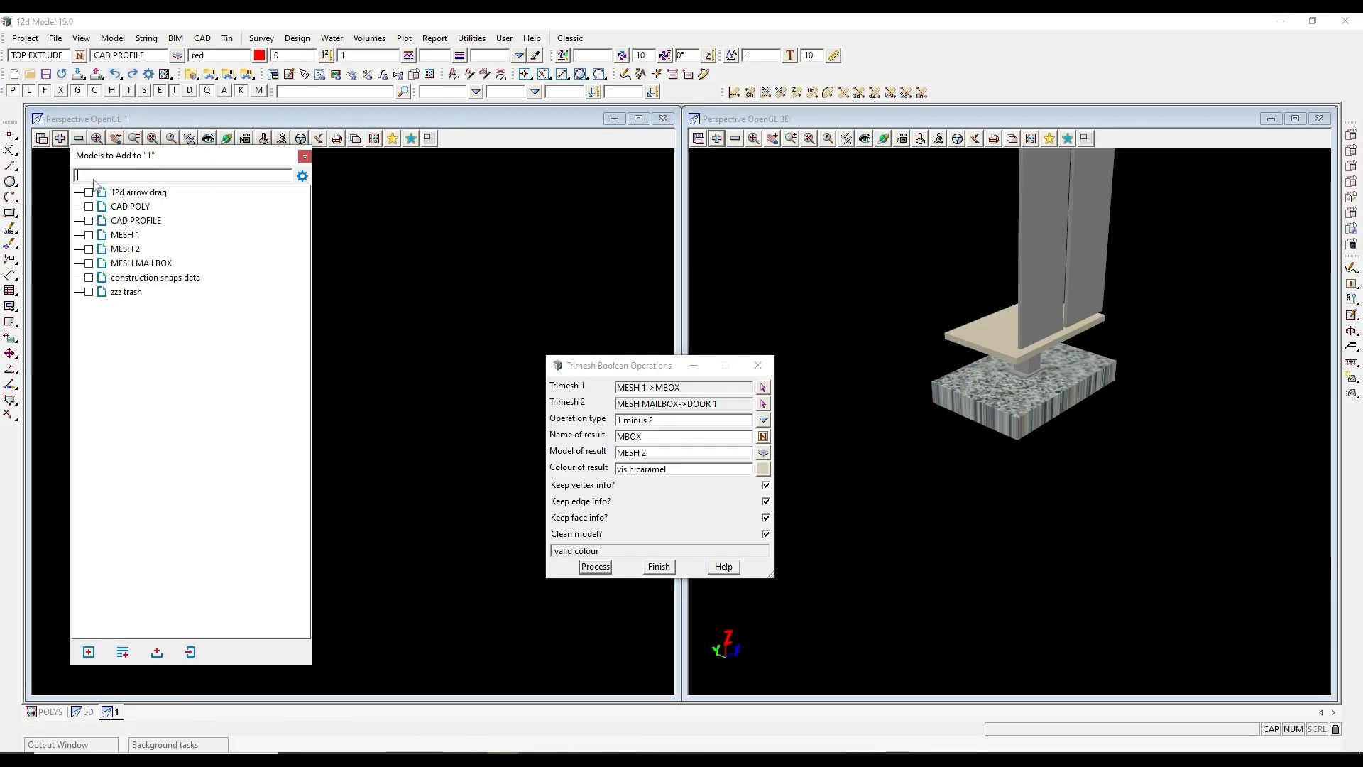
pyautogui.click(124, 250)
pyautogui.click(123, 249)
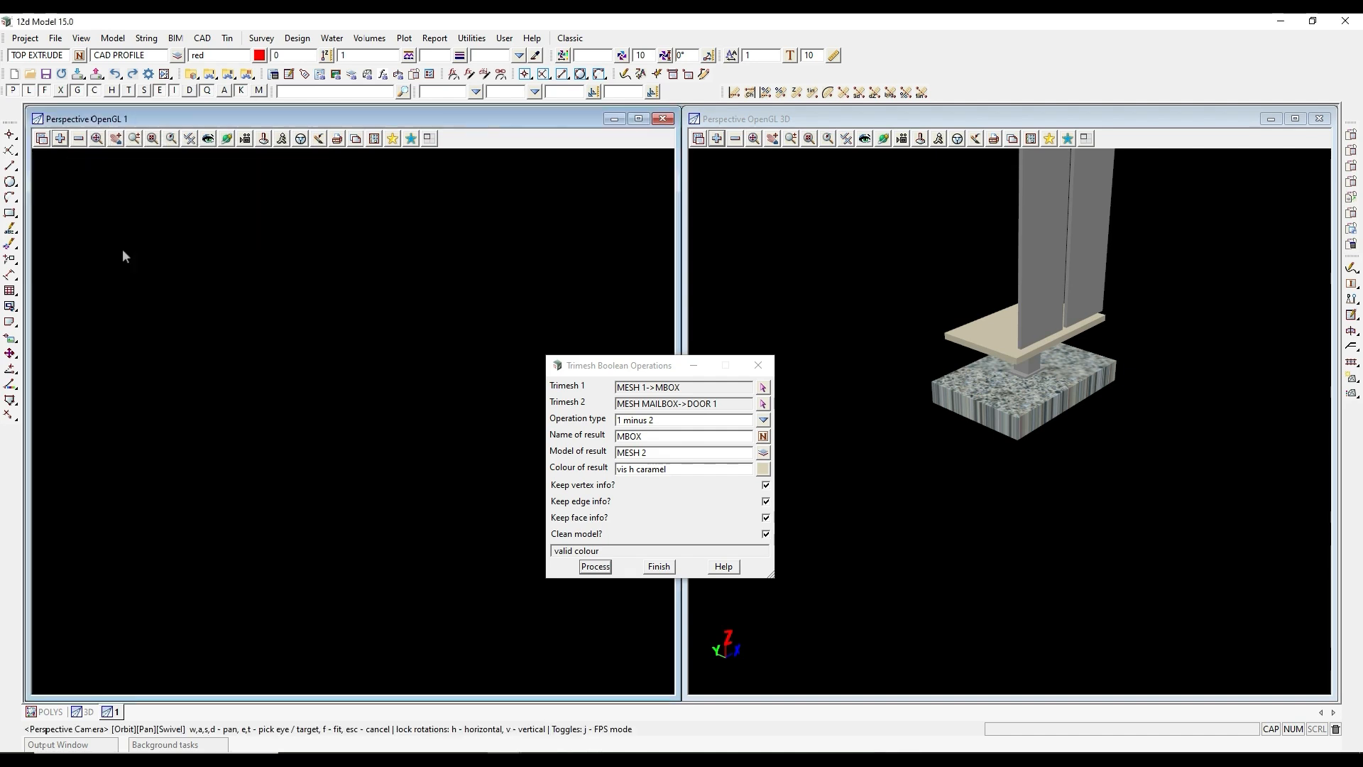
pyautogui.scroll(-6, 279, 372)
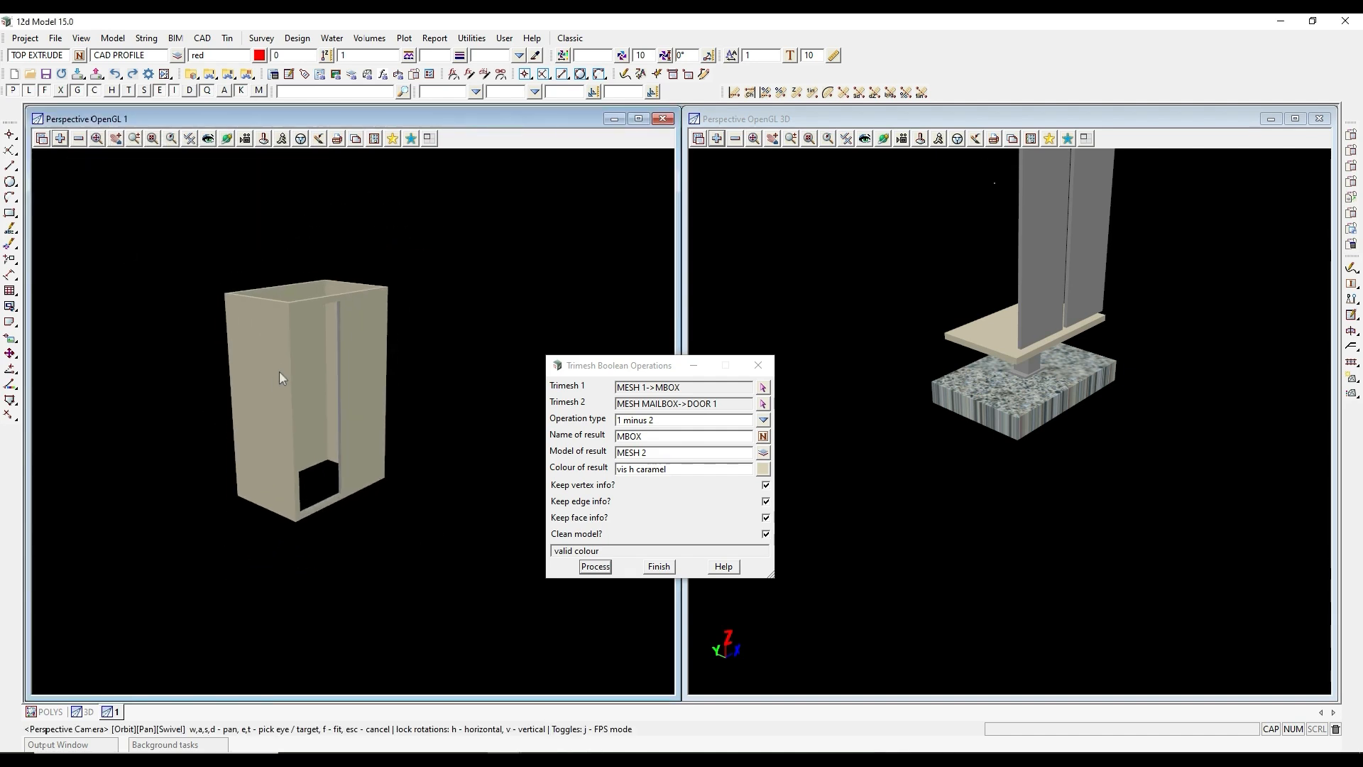
pyautogui.scroll(3, 285, 286)
pyautogui.scroll(-2, 285, 291)
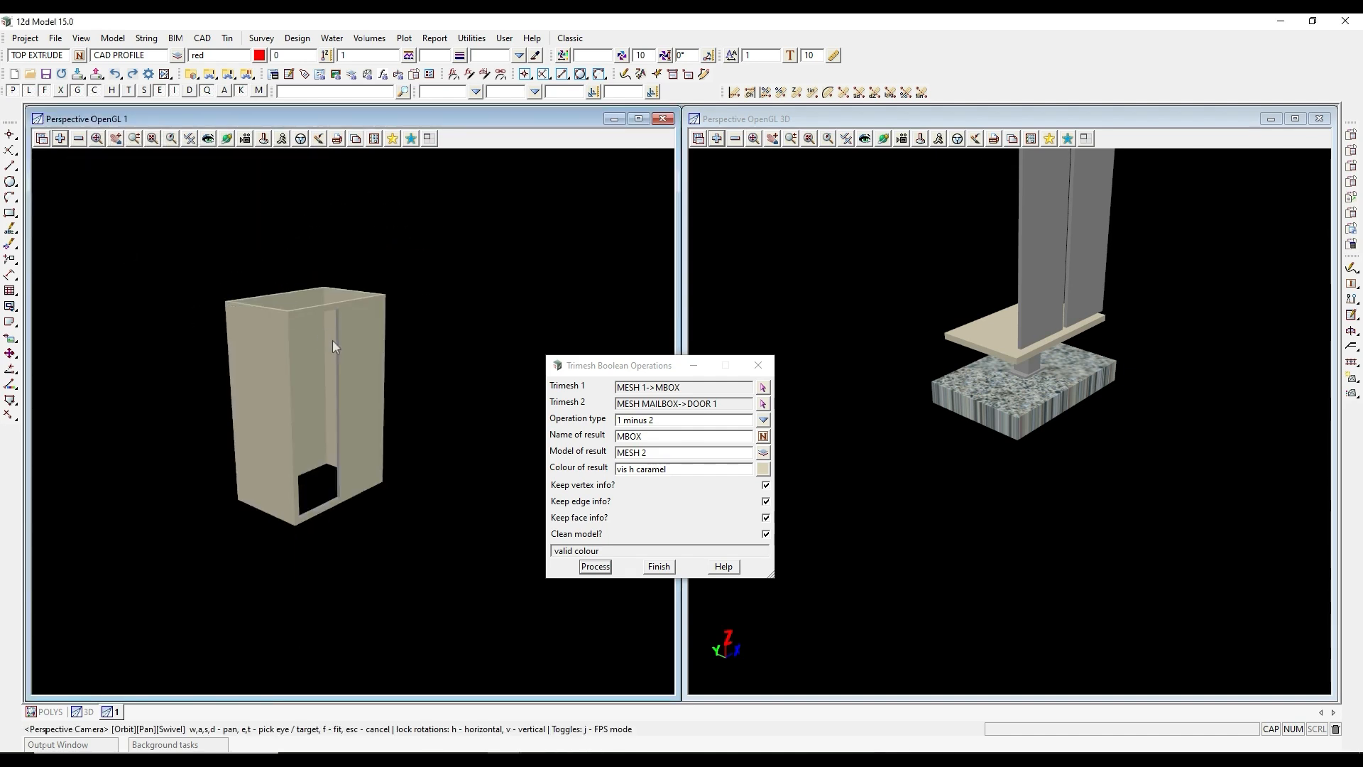
# Pick MBOX from MESH 2 as trimesh 1 and DOOR 2 from MESH MAILBOX as trimesh 2.
pyautogui.click(646, 367)
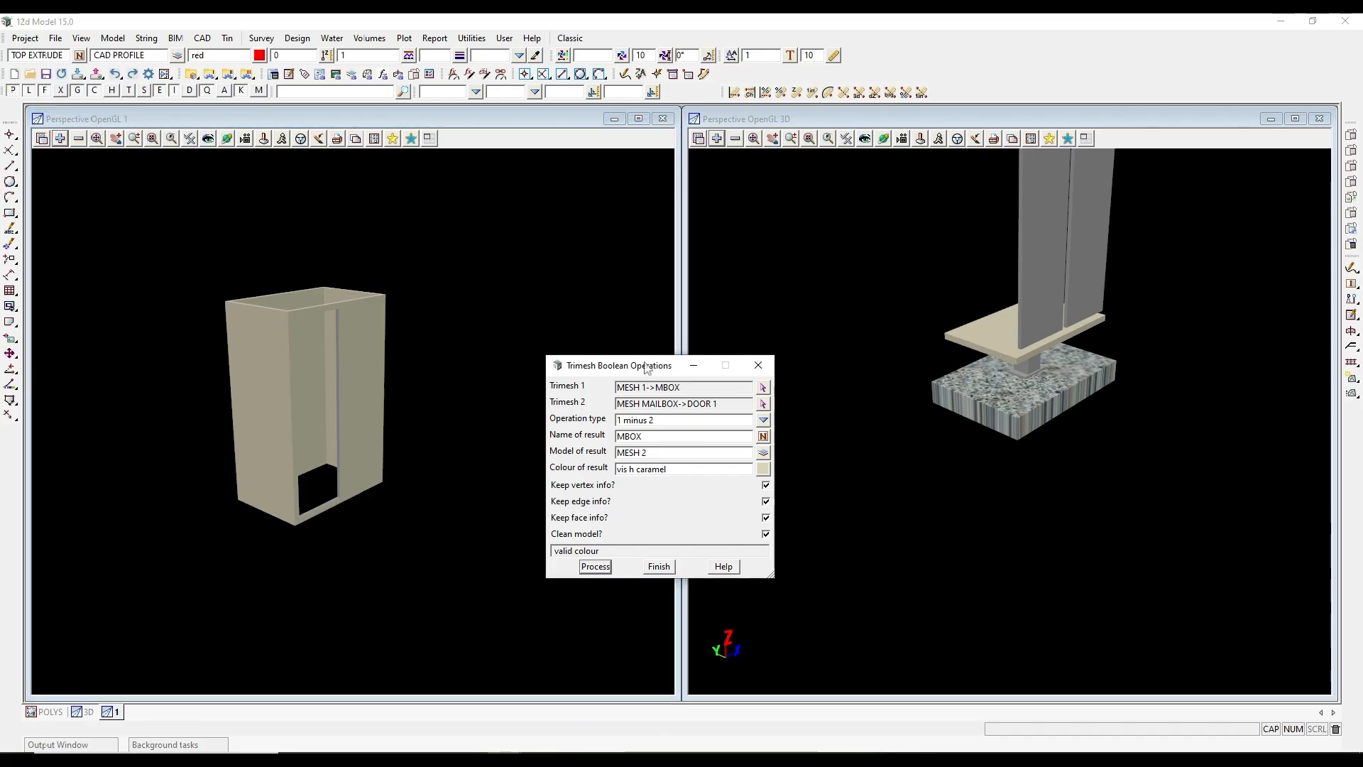
pyautogui.click(764, 388)
pyautogui.click(370, 357)
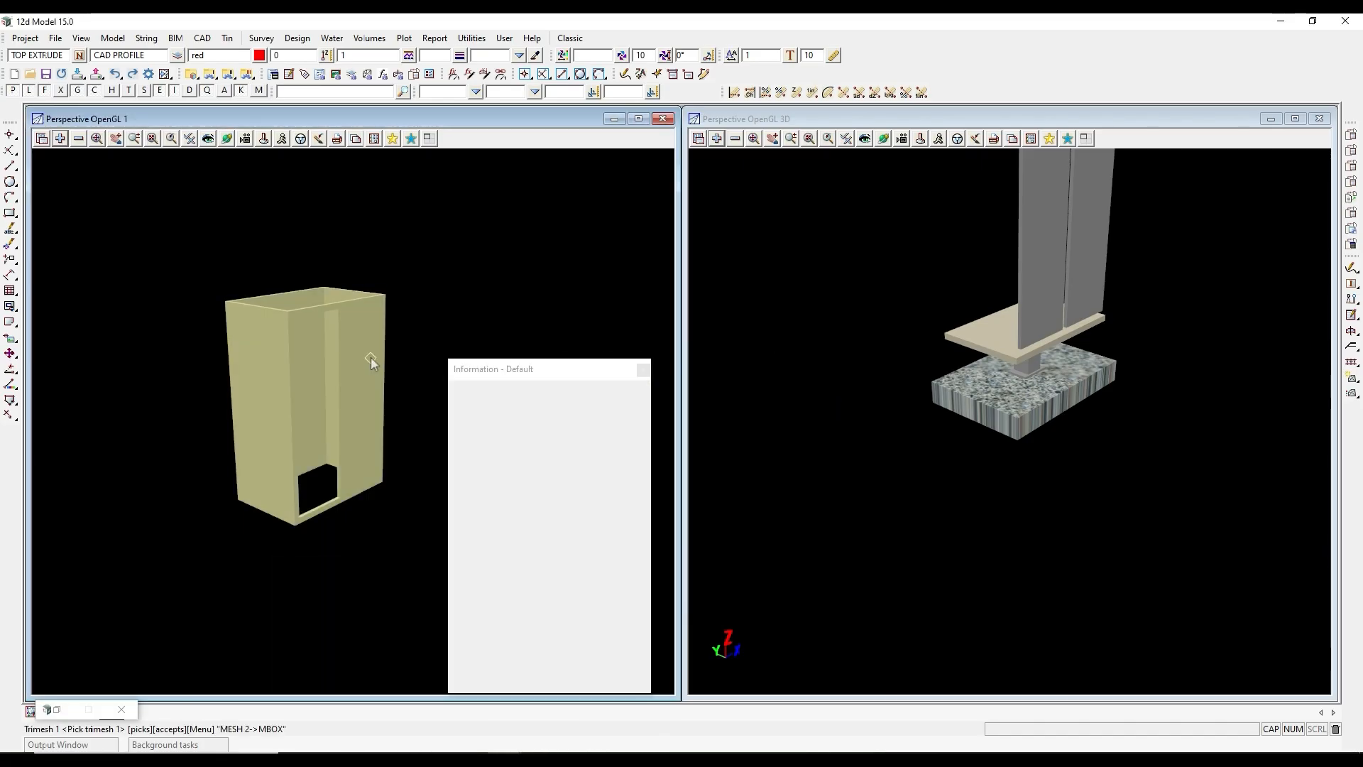
pyautogui.middleClick(370, 357)
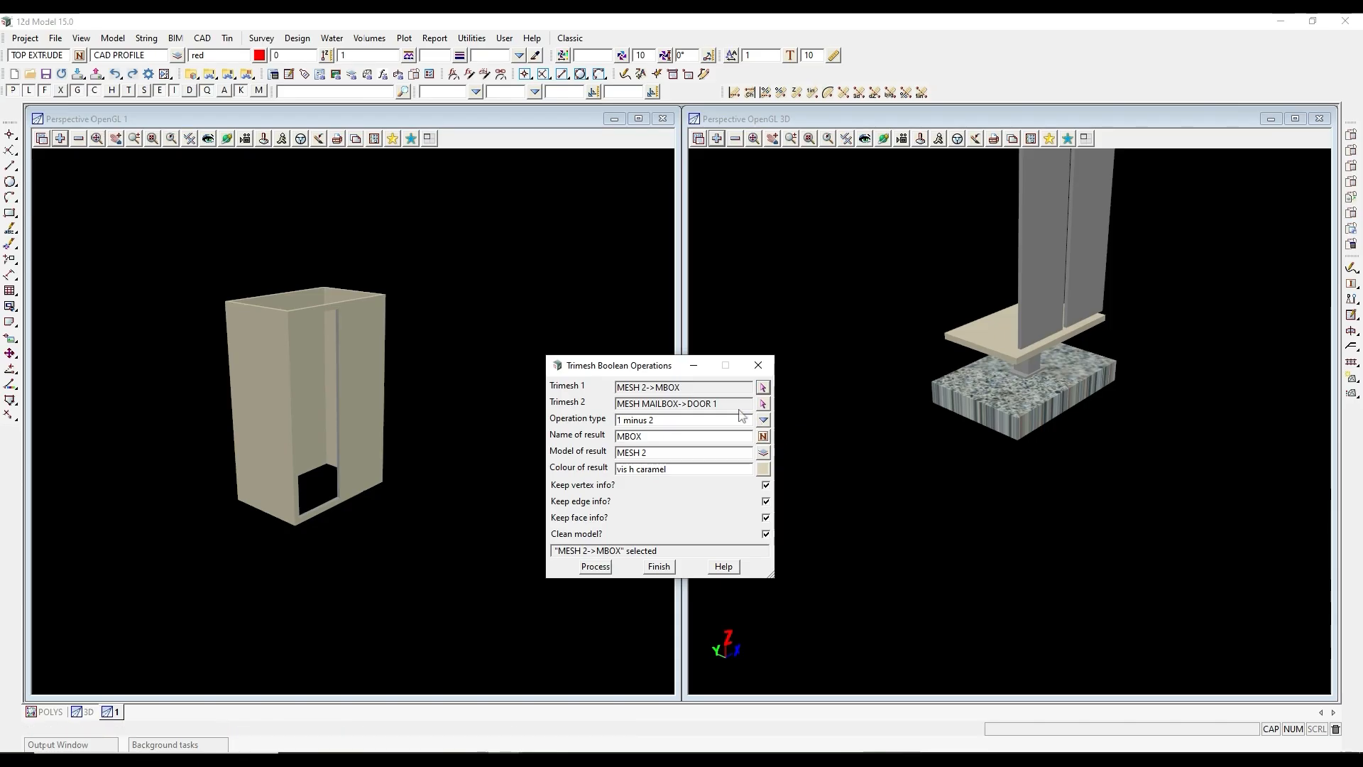
pyautogui.click(764, 403)
pyautogui.click(1088, 253)
pyautogui.middleClick(1087, 250)
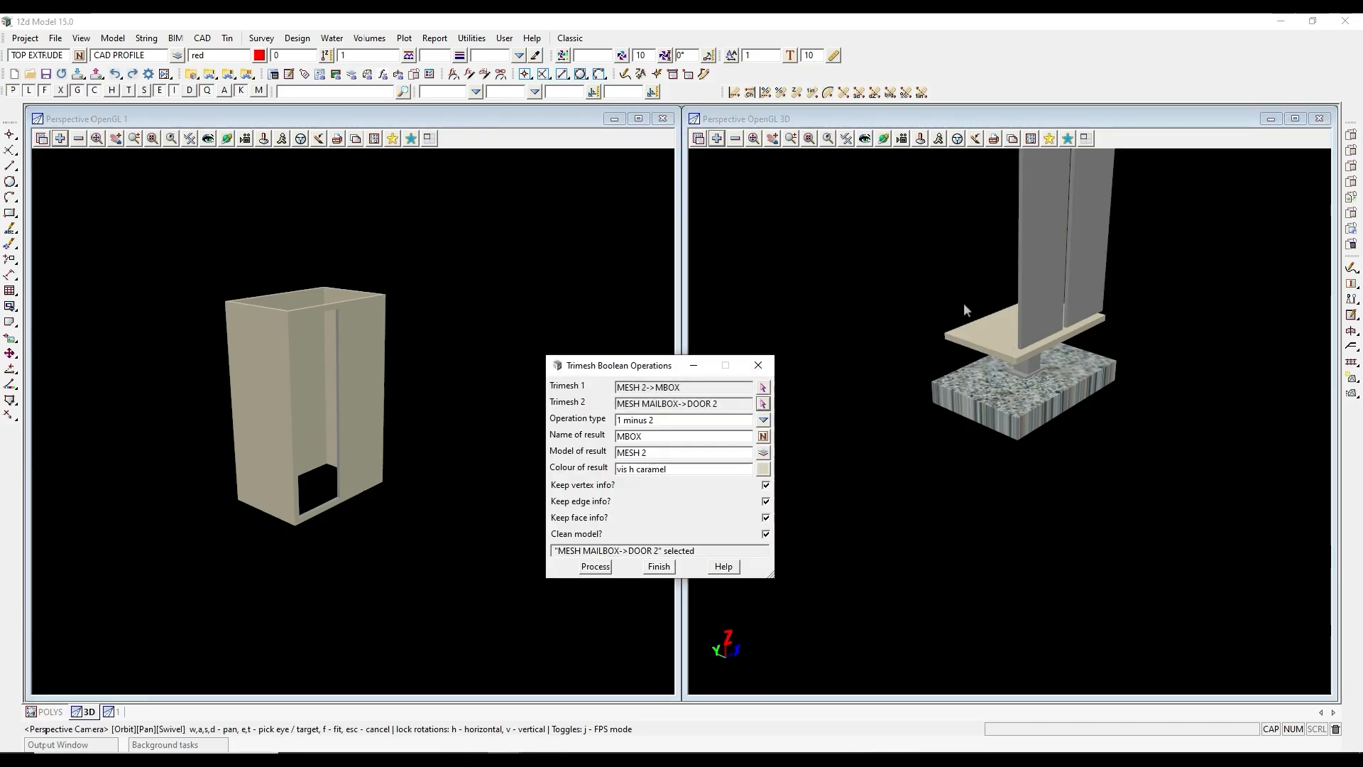
# Set the result's model to MESH MAILBOX by matching the bottom slab, process the subtraction with model cleaning off, and finish.
pyautogui.middleClick(660, 451)
pyautogui.click(990, 335)
pyautogui.middleClick(989, 334)
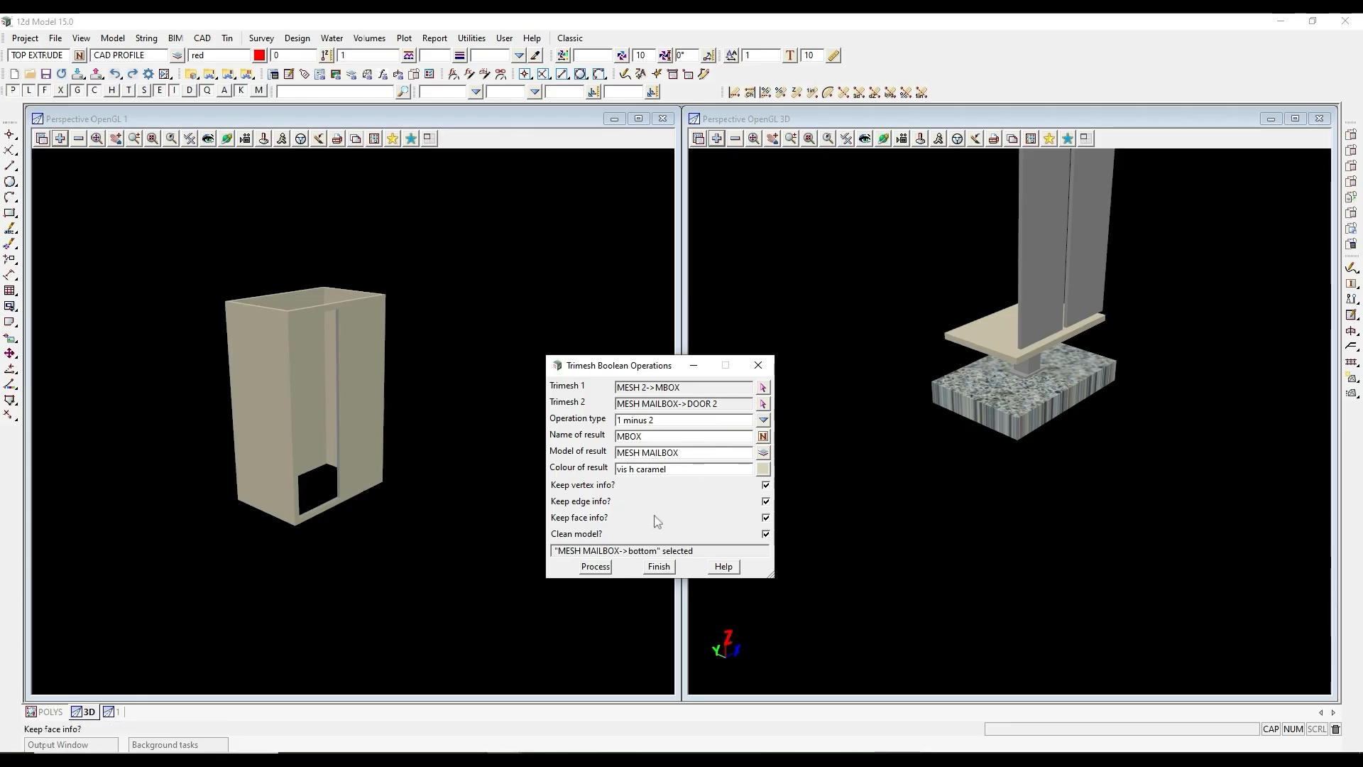
pyautogui.click(596, 567)
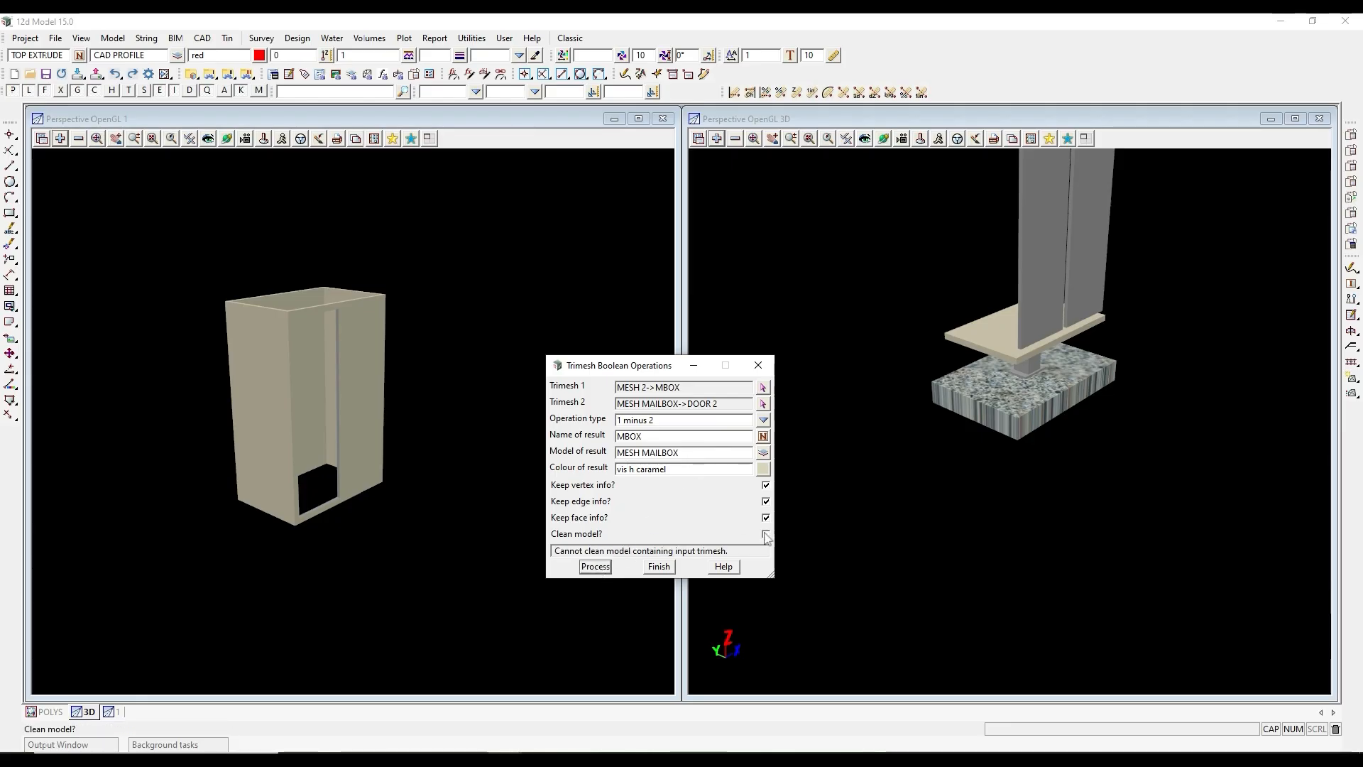
pyautogui.click(597, 570)
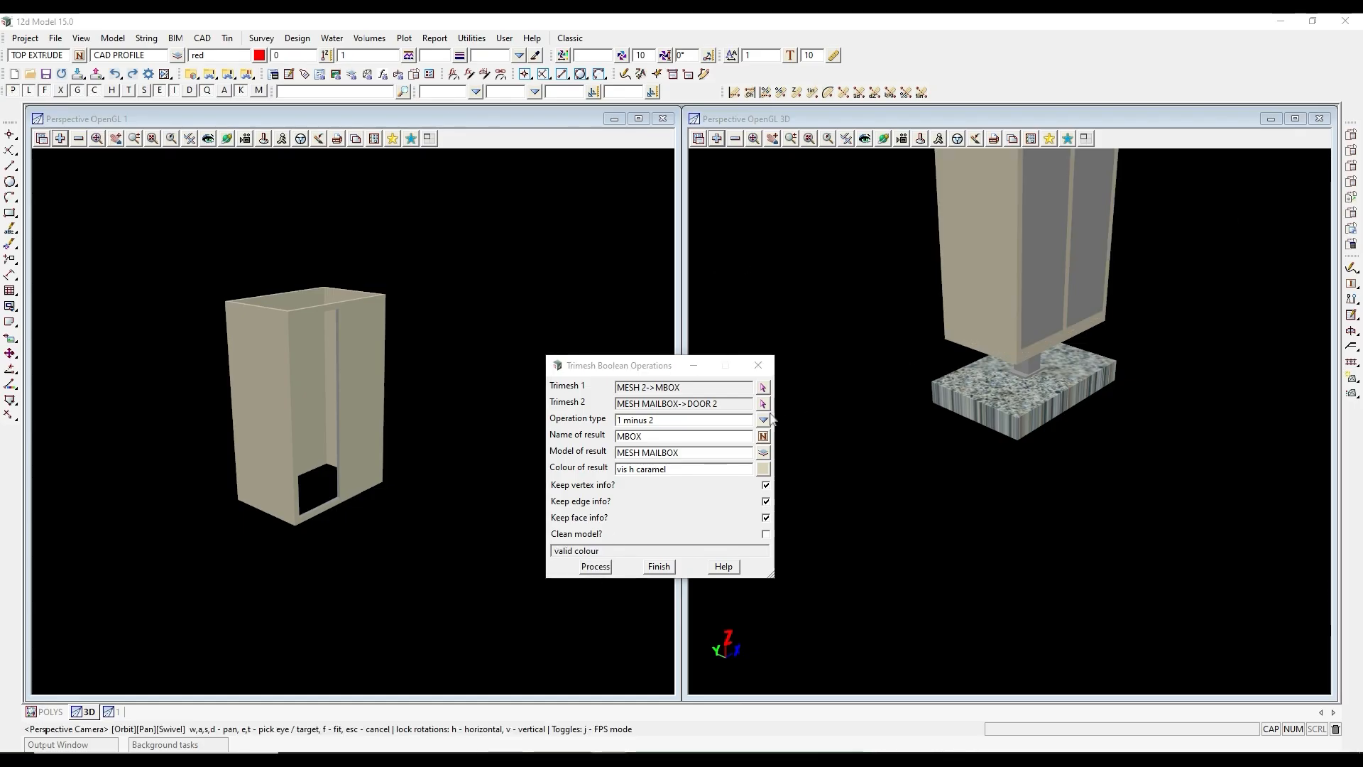
pyautogui.click(656, 570)
pyautogui.click(657, 568)
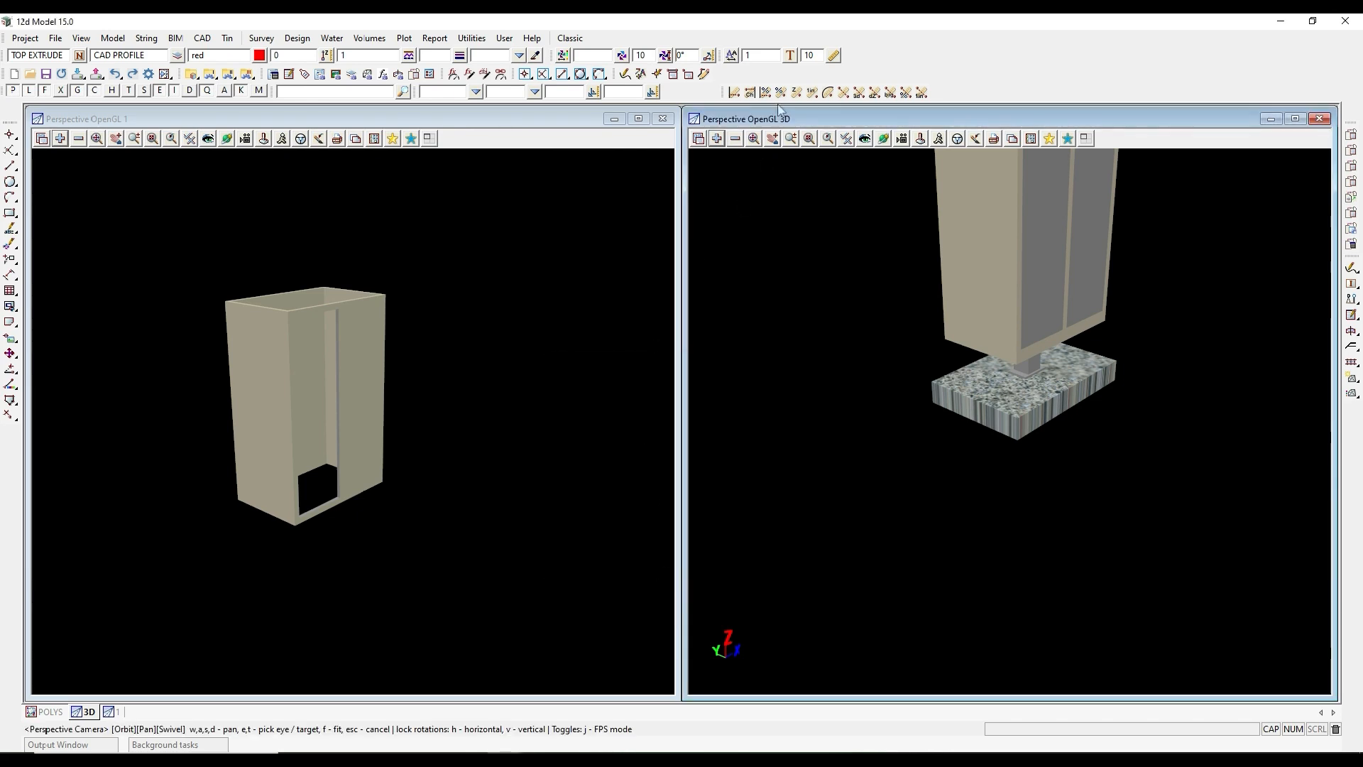
# Show the POLYS plan view beside the 3D view and start creating a trimesh by profile along a string.
pyautogui.scroll(-5, 865, 352)
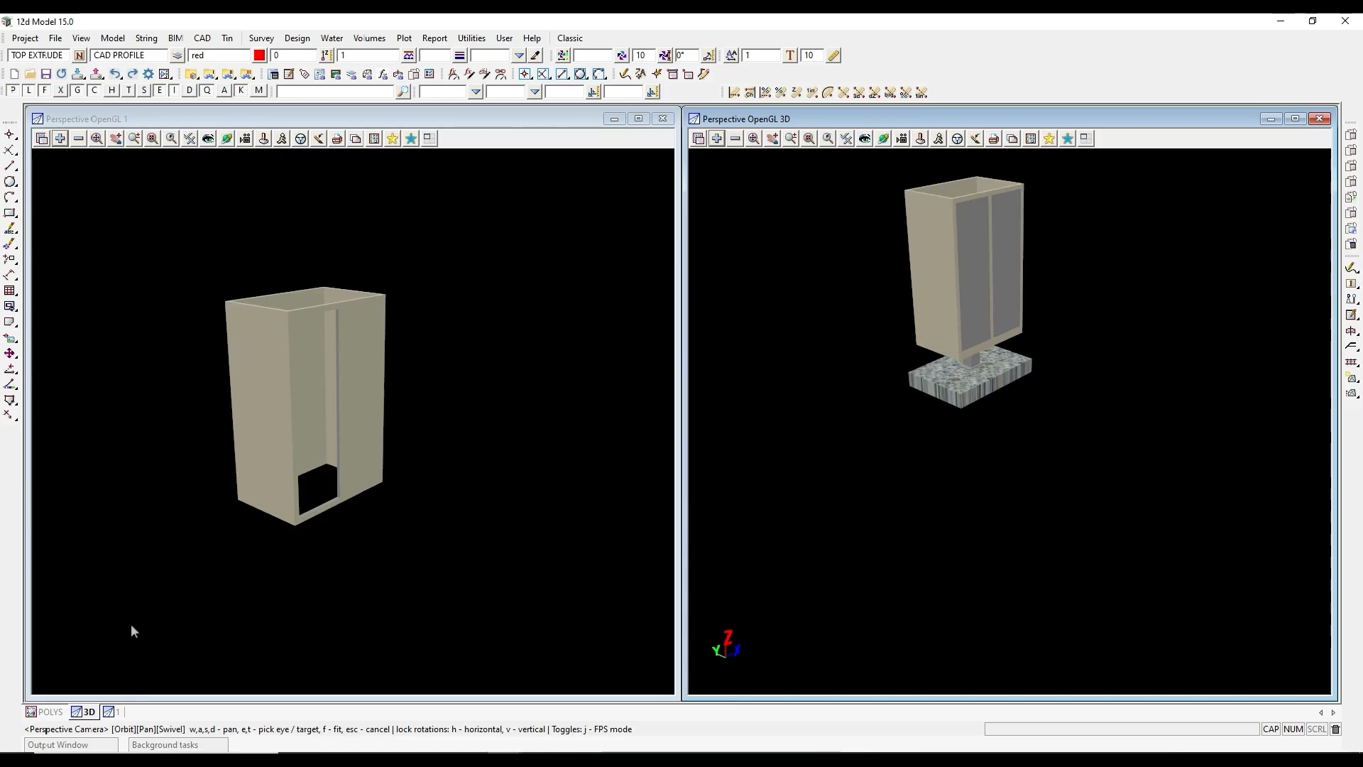
pyautogui.click(50, 712)
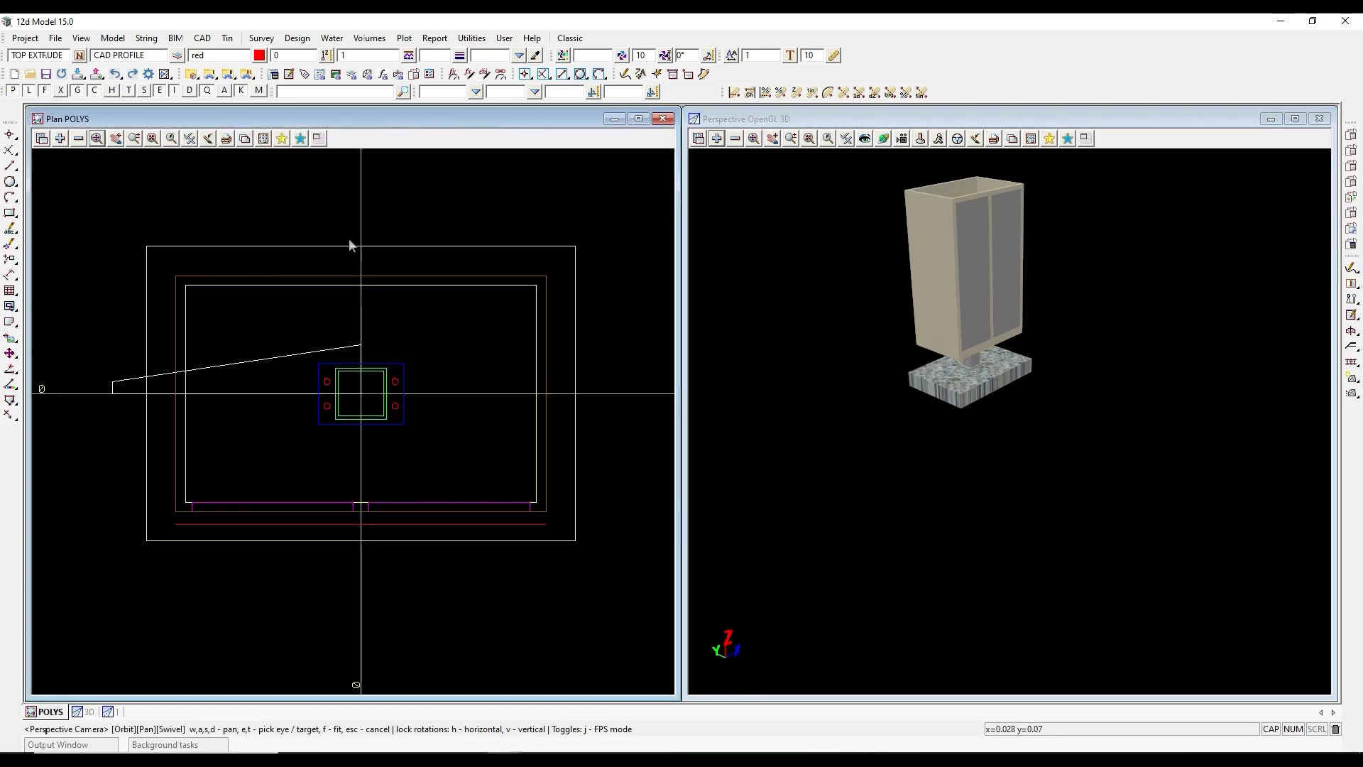
pyautogui.click(175, 39)
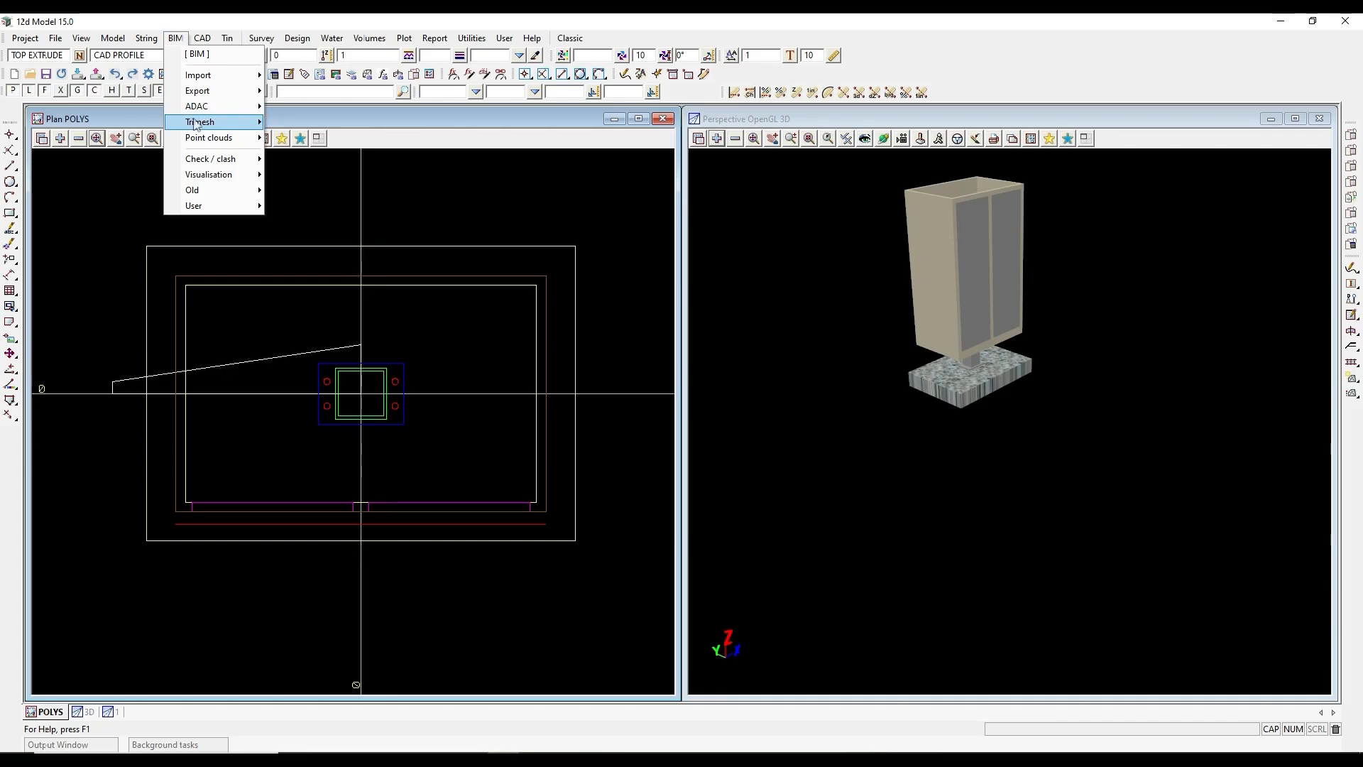
pyautogui.moveTo(199, 123)
pyautogui.moveTo(305, 159)
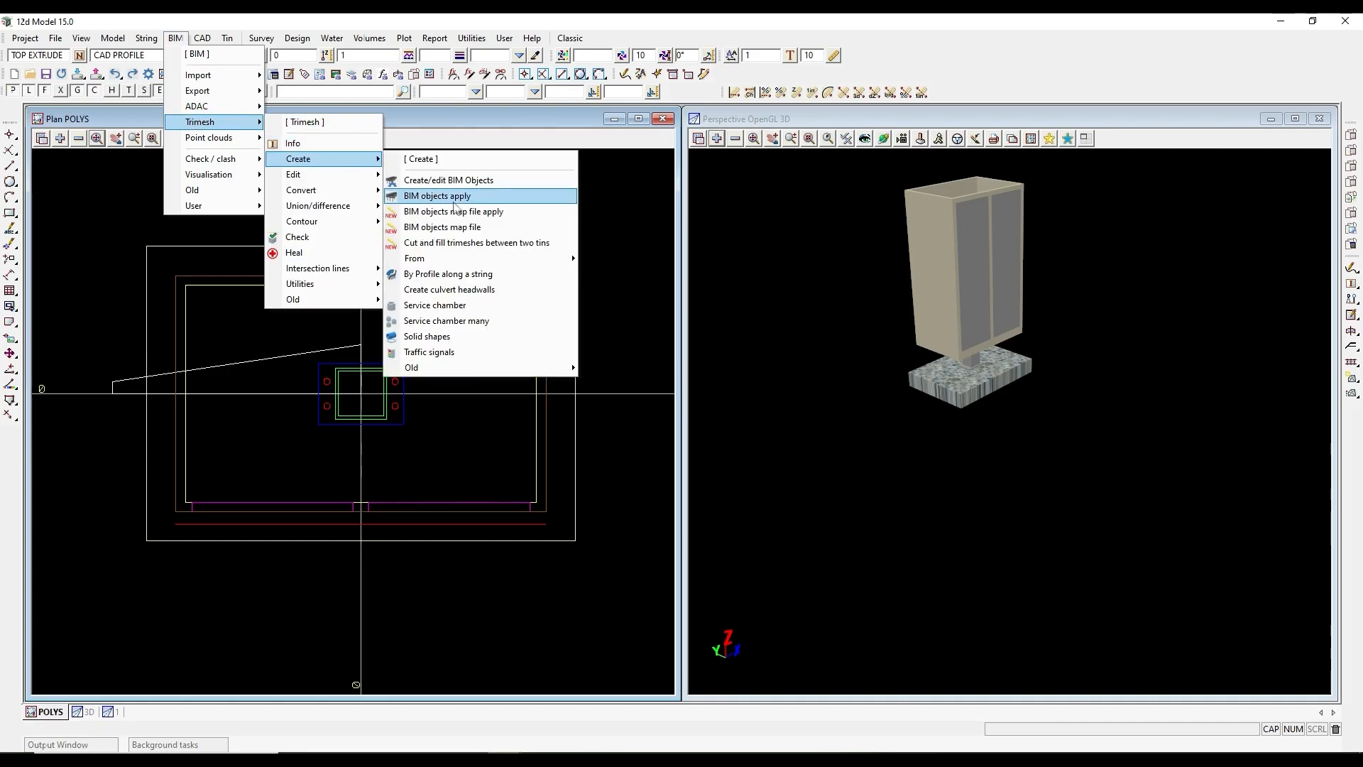
pyautogui.click(468, 274)
pyautogui.moveTo(554, 287); pyautogui.dragTo(501, 150)
# Add the CAD PROFILE model to the 3D perspective view so the extrusion string can be picked.
pyautogui.click(732, 121)
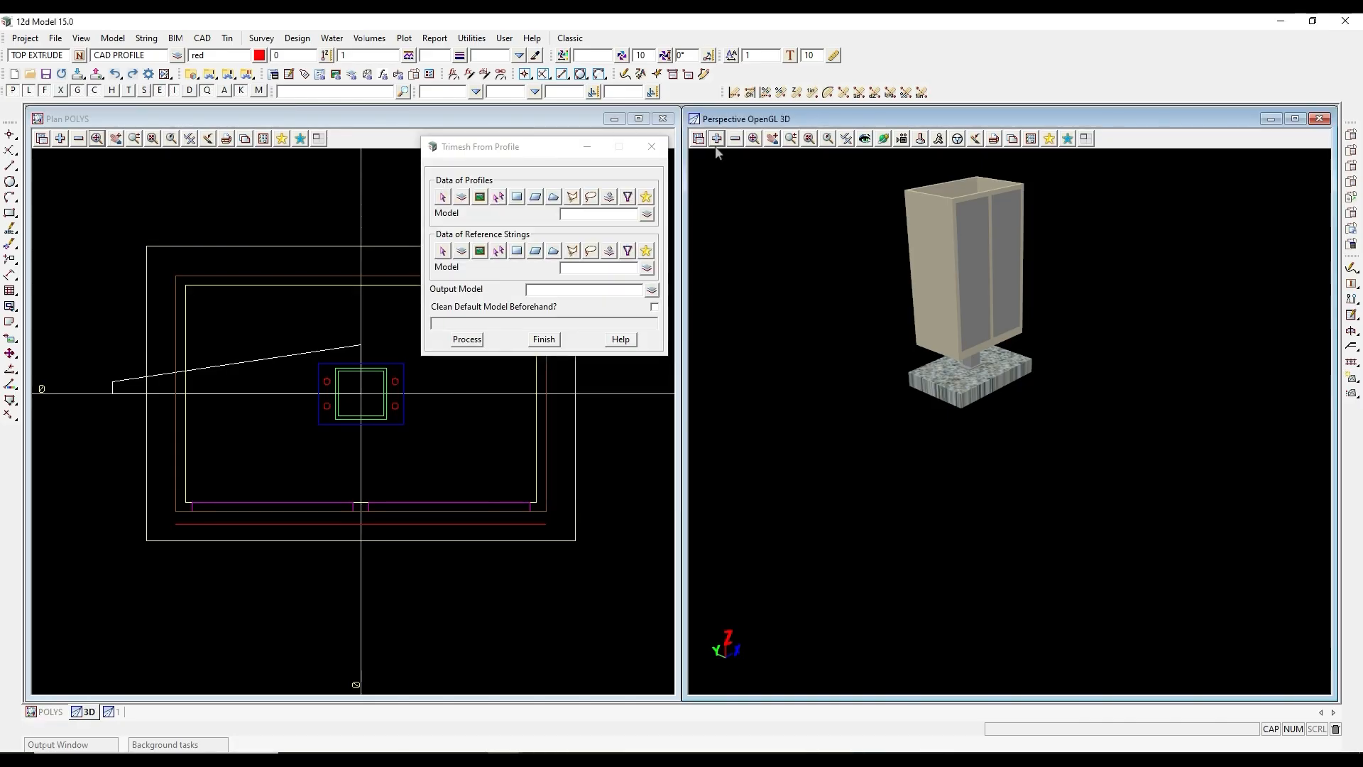
pyautogui.click(716, 139)
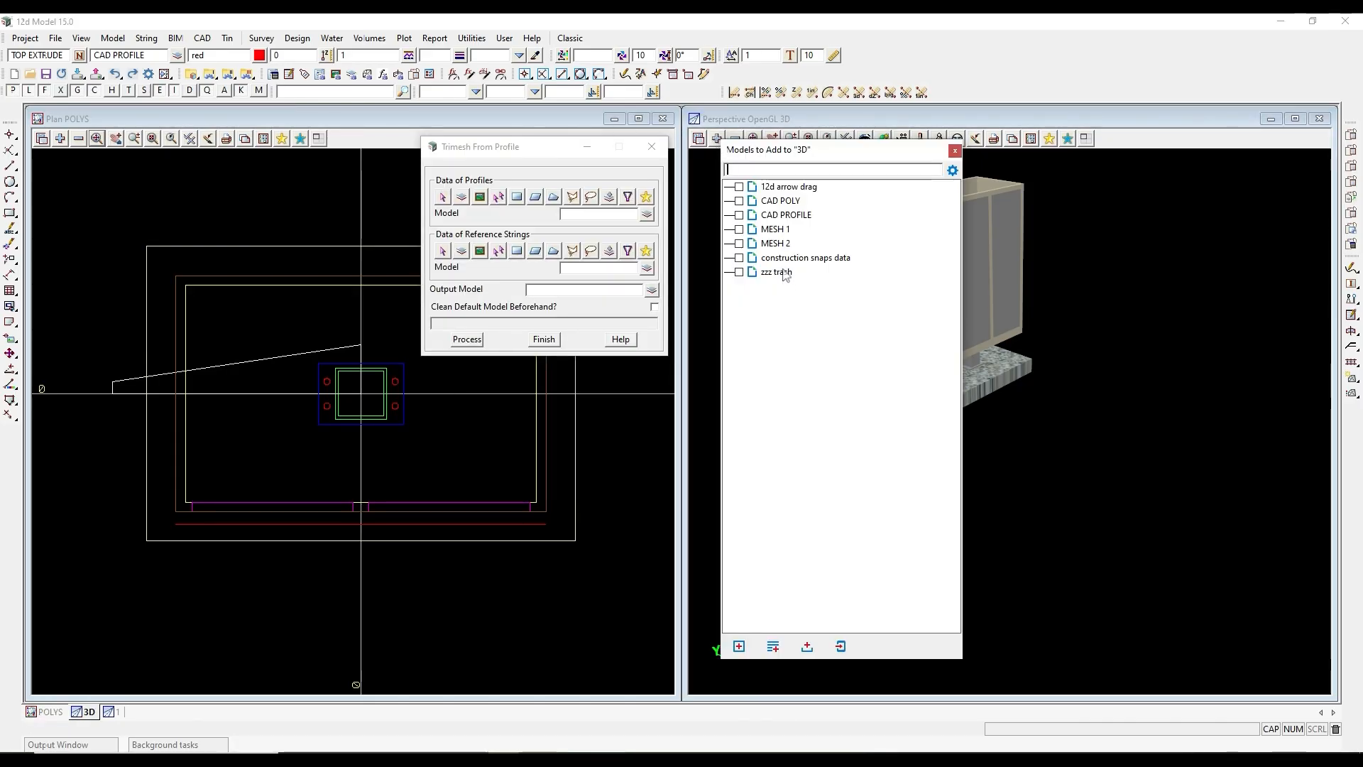
pyautogui.doubleClick(782, 213)
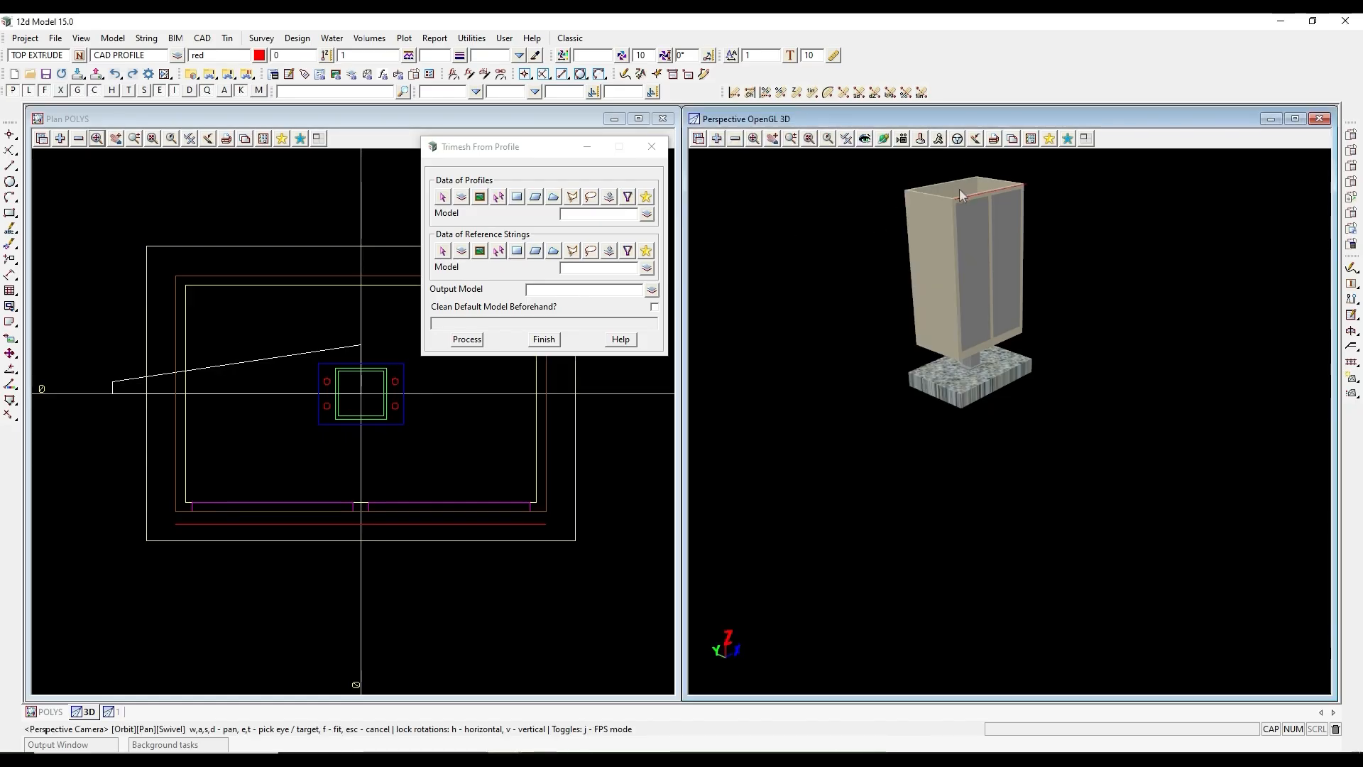
pyautogui.scroll(3, 958, 189)
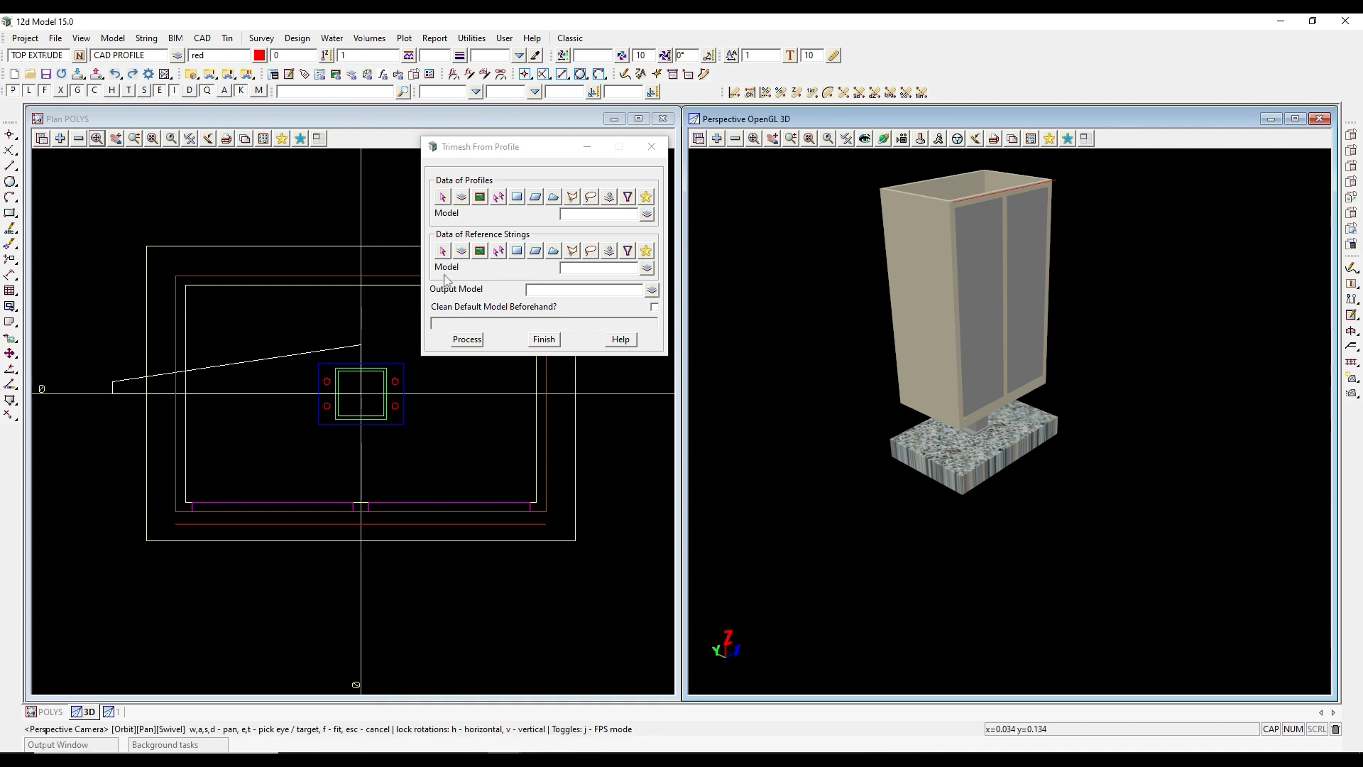
# Inquire on the sloping roof polygon in the POLYS plan view to check its properties.
pyautogui.click(352, 324)
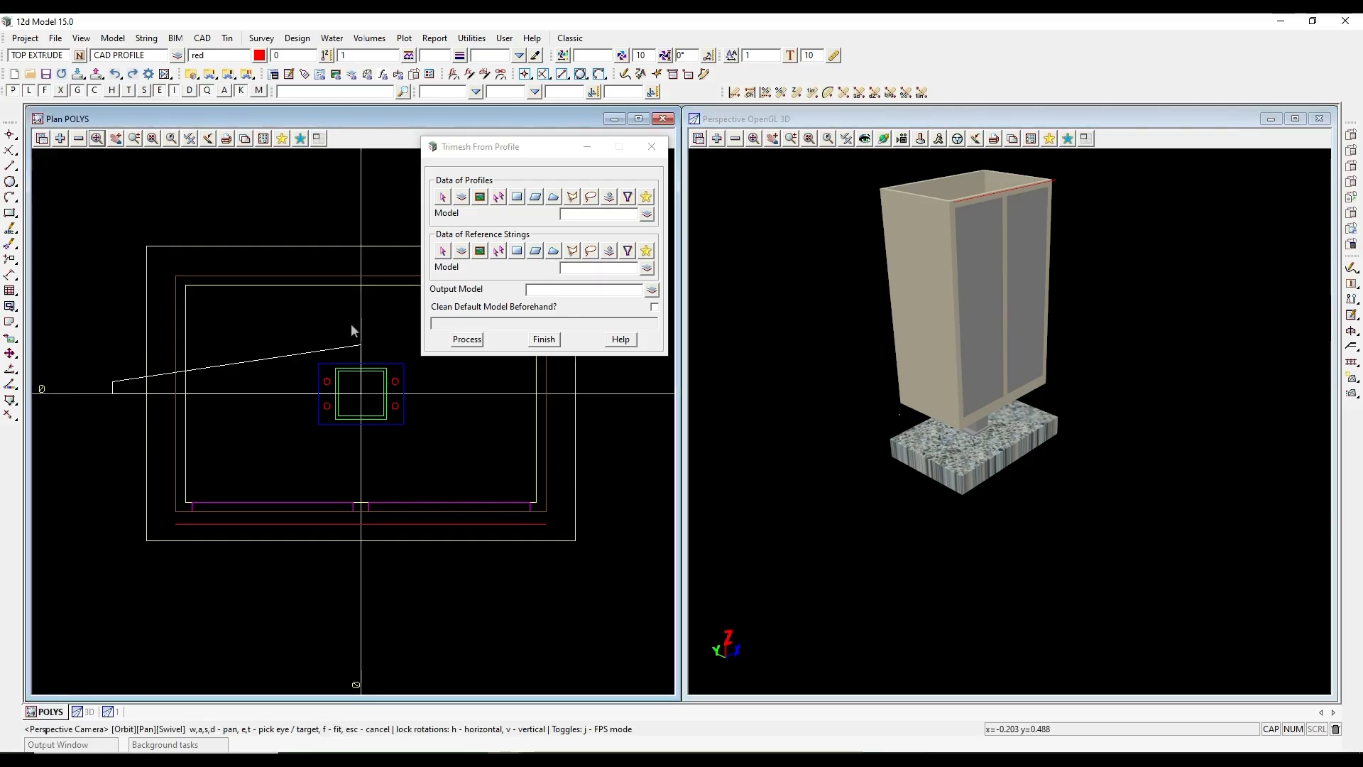
pyautogui.press('F2')
pyautogui.click(279, 355)
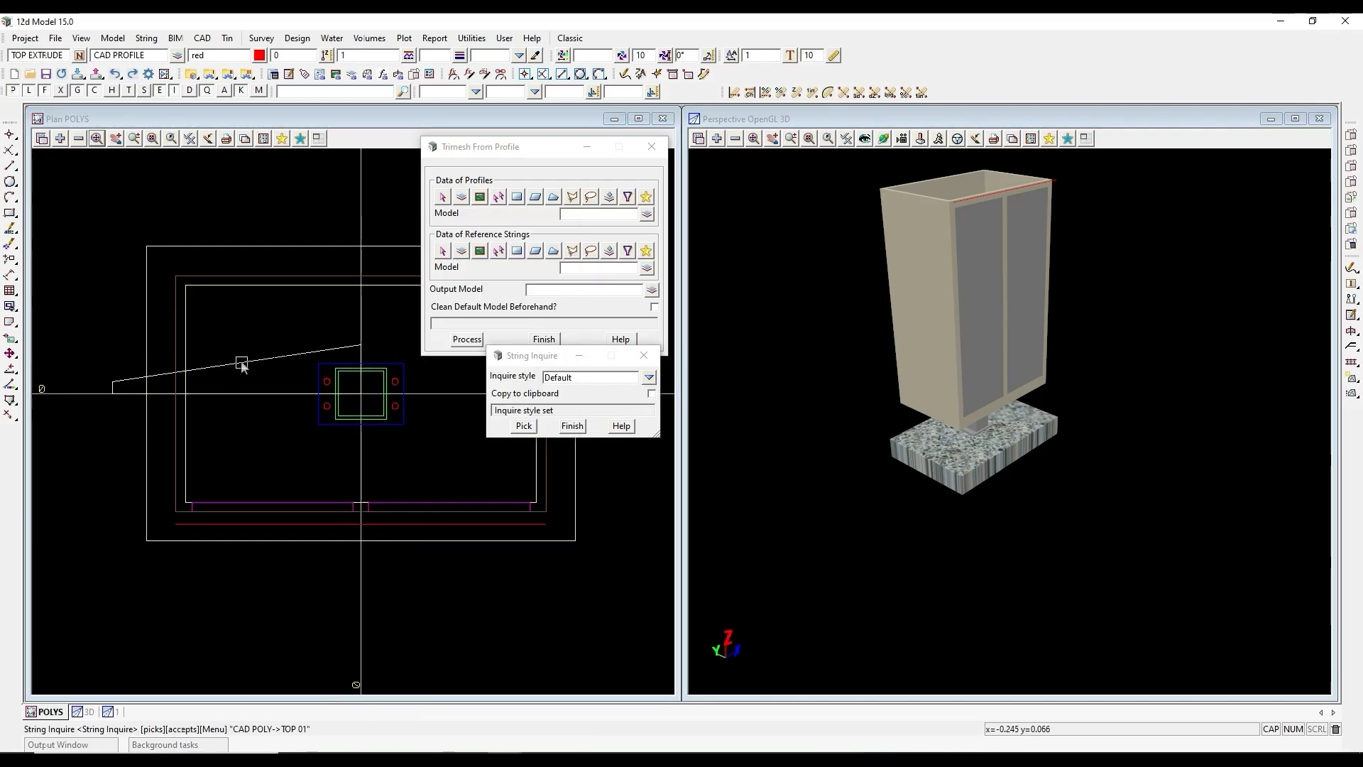
pyautogui.click(241, 361)
pyautogui.press('Escape')
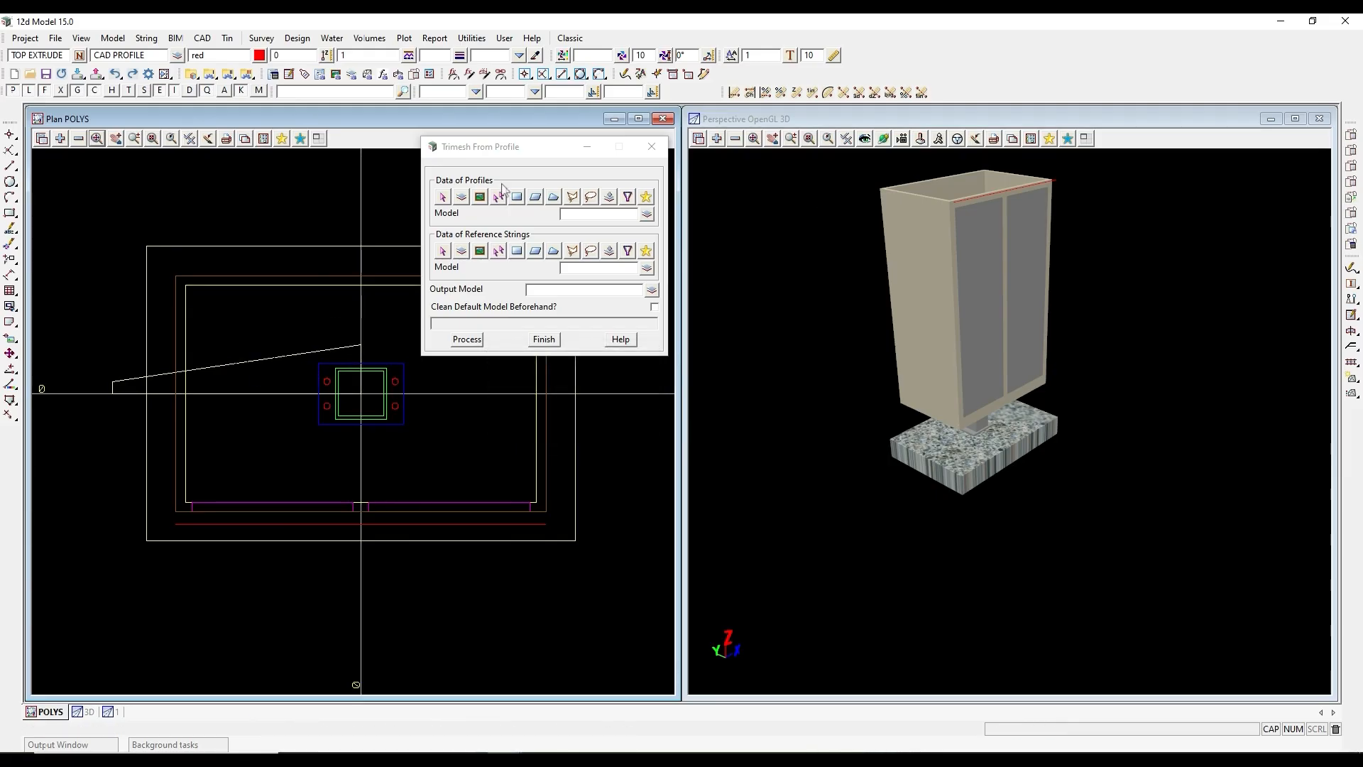
# Pick TOP 01 from CAD POLY as the profile and TOP EXTRUDE from CAD PROFILE as the reference string.
pyautogui.click(443, 198)
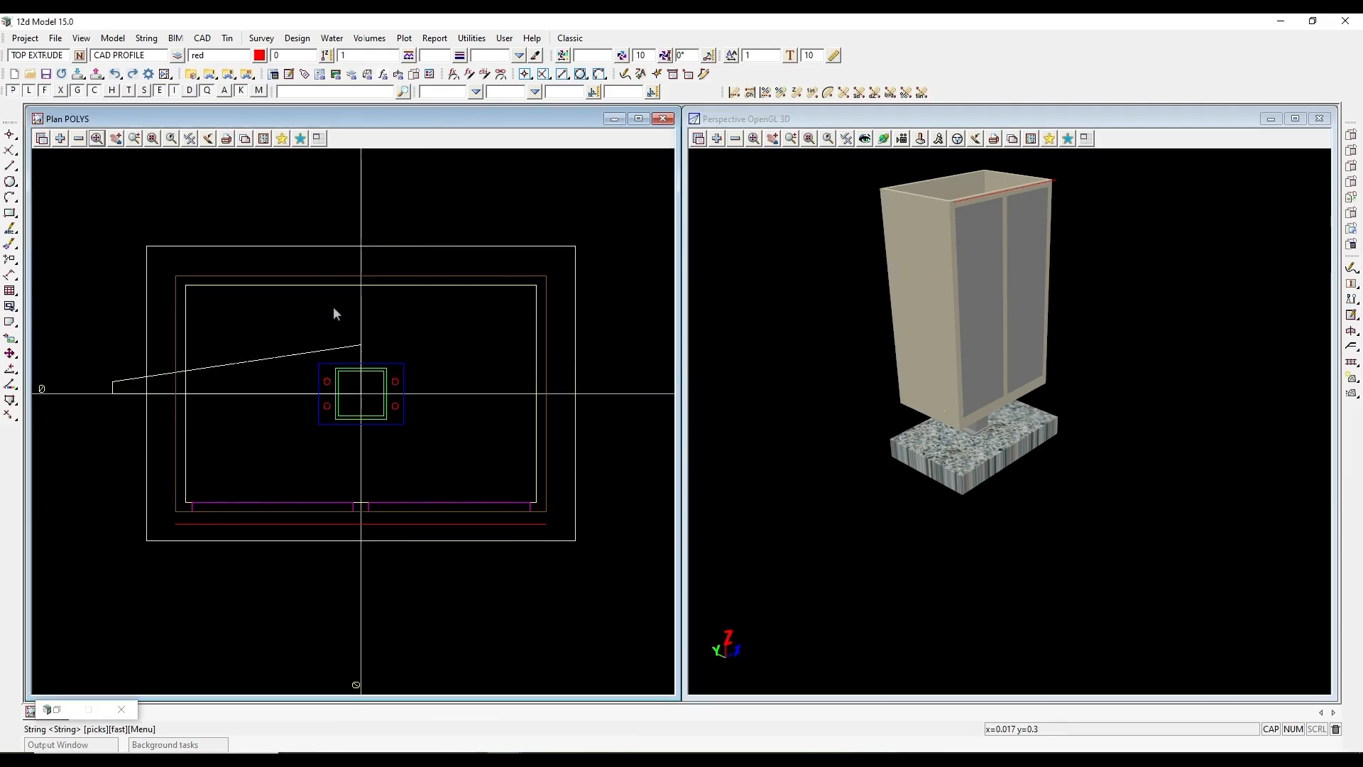
pyautogui.click(292, 354)
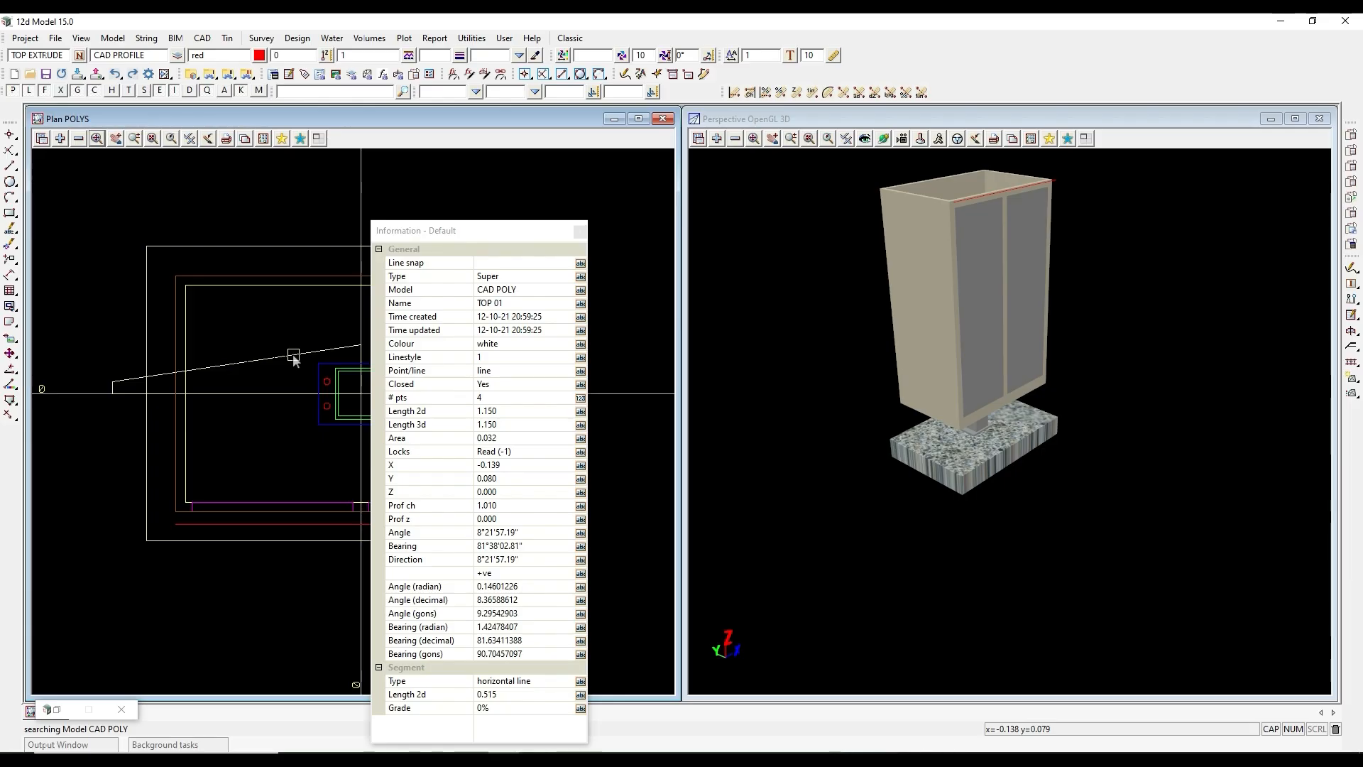
pyautogui.middleClick(293, 354)
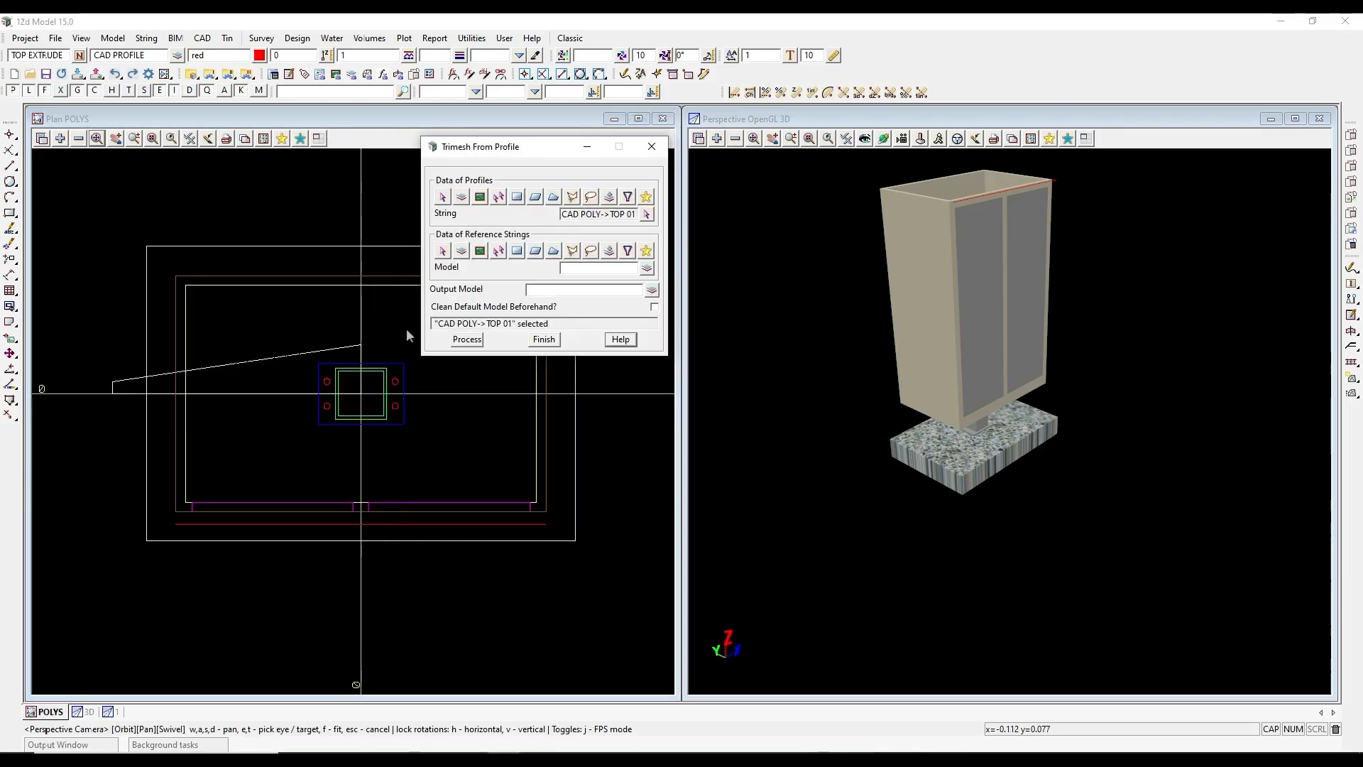
pyautogui.click(443, 251)
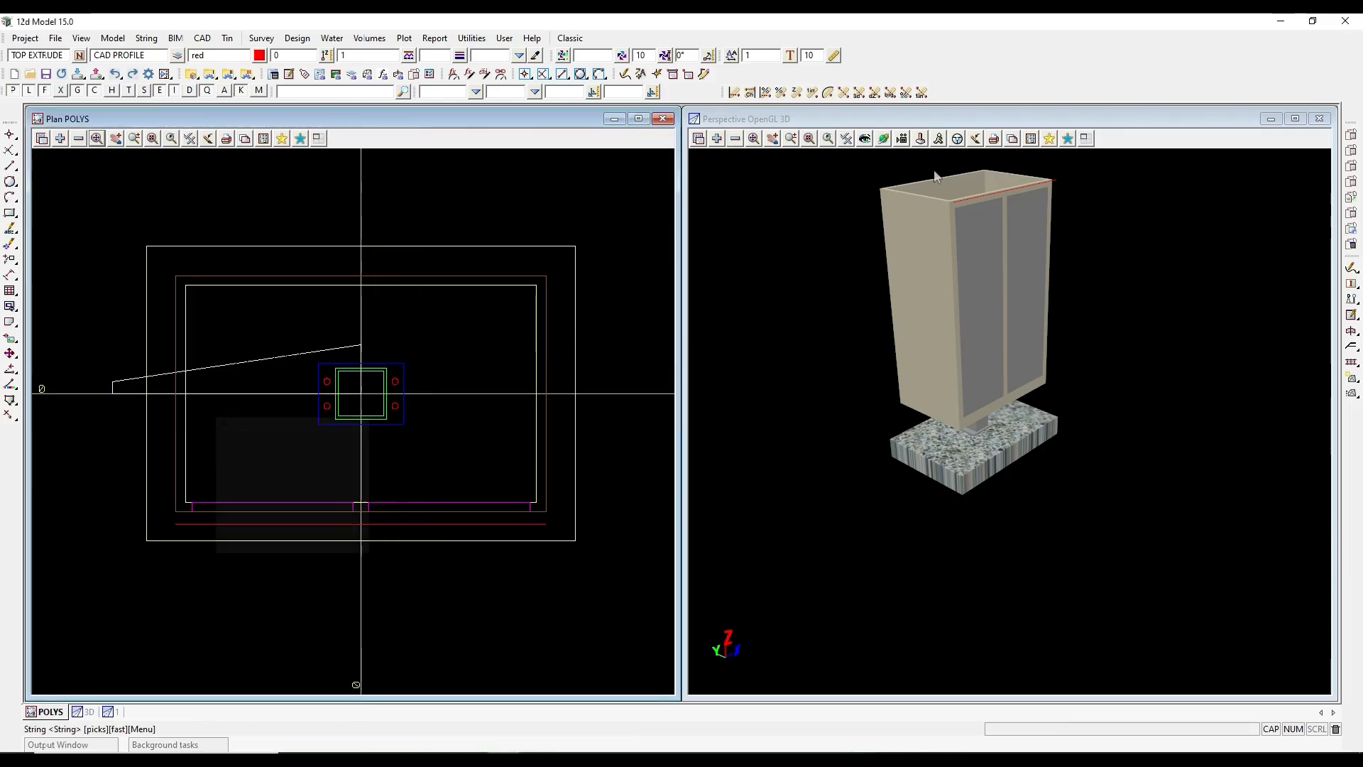
pyautogui.click(1057, 182)
pyautogui.middleClick(1057, 185)
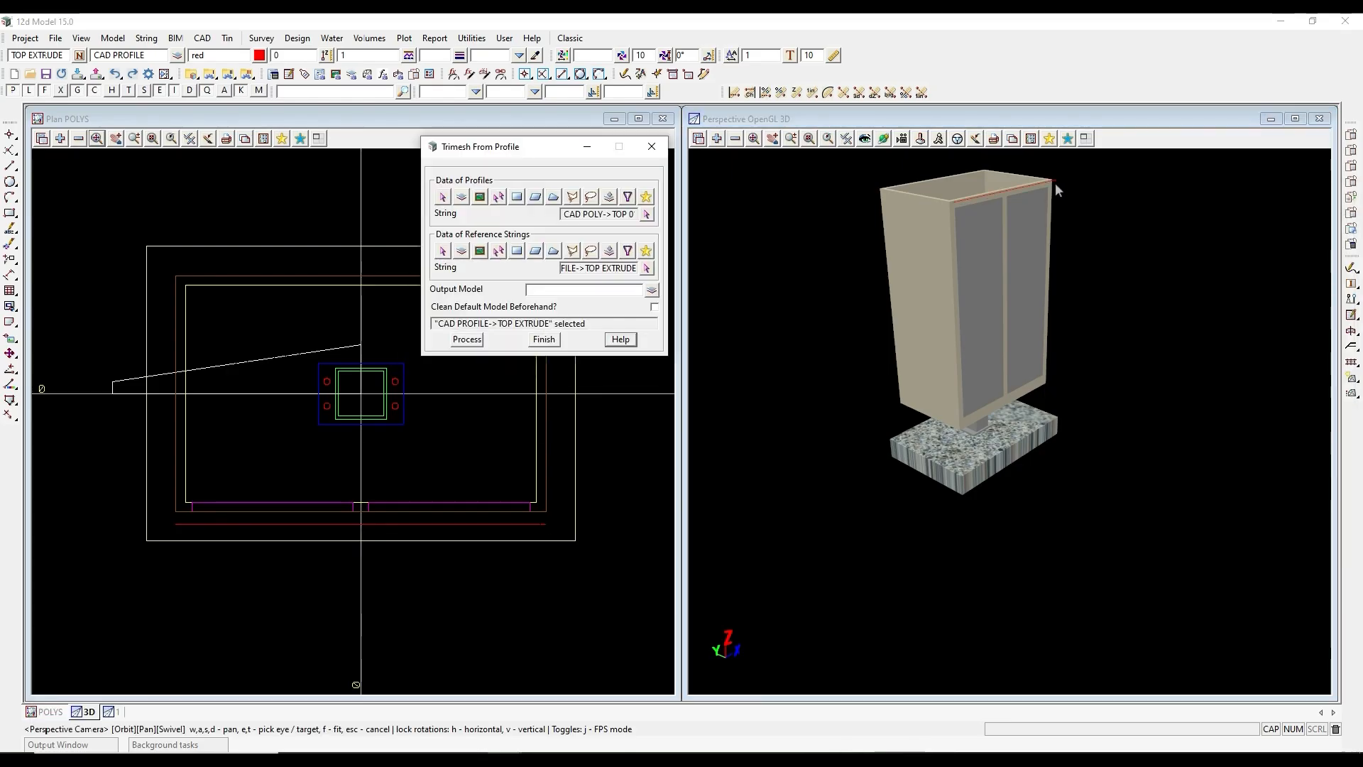
# Generate the roof trimesh into MESH MAILBOX, taking the output model from the box, and remove CAD PROFILE from the 3D view.
pyautogui.middleClick(599, 290)
pyautogui.click(933, 262)
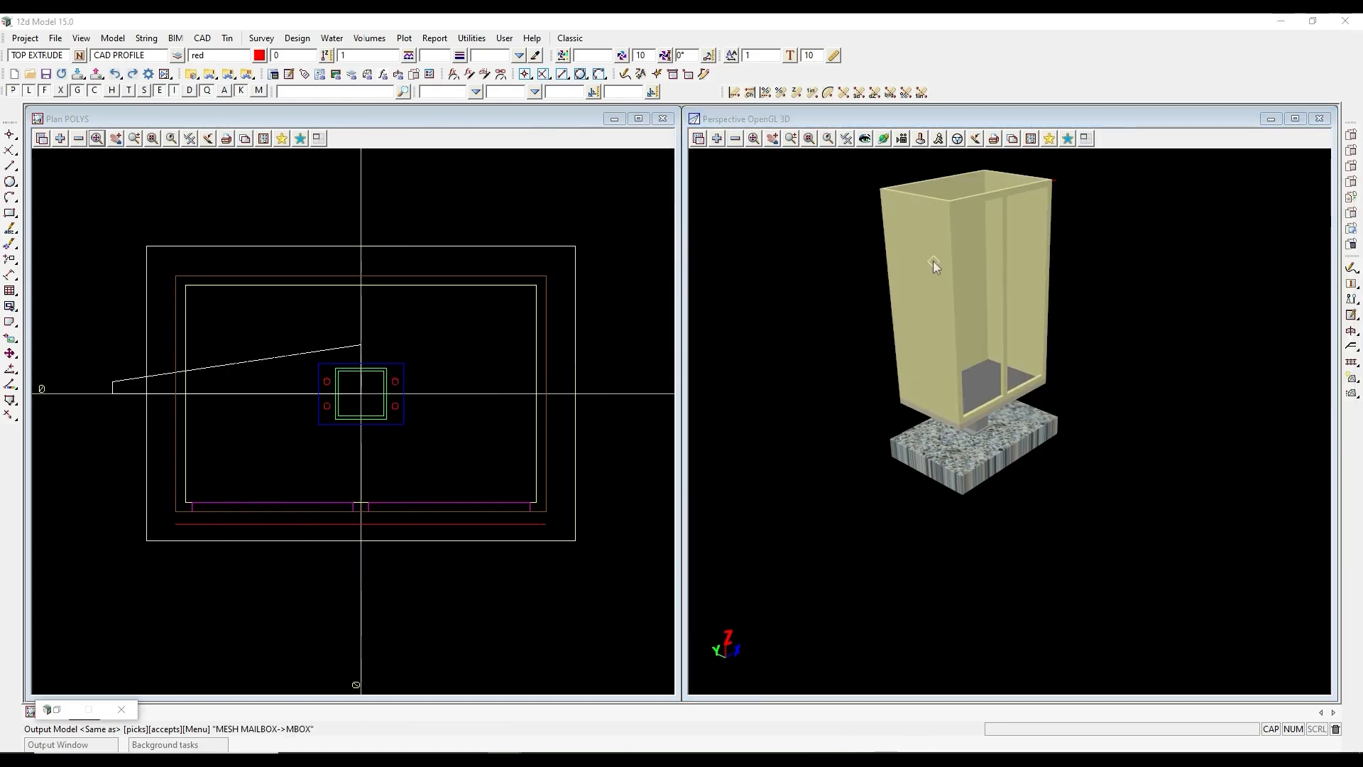
pyautogui.middleClick(933, 259)
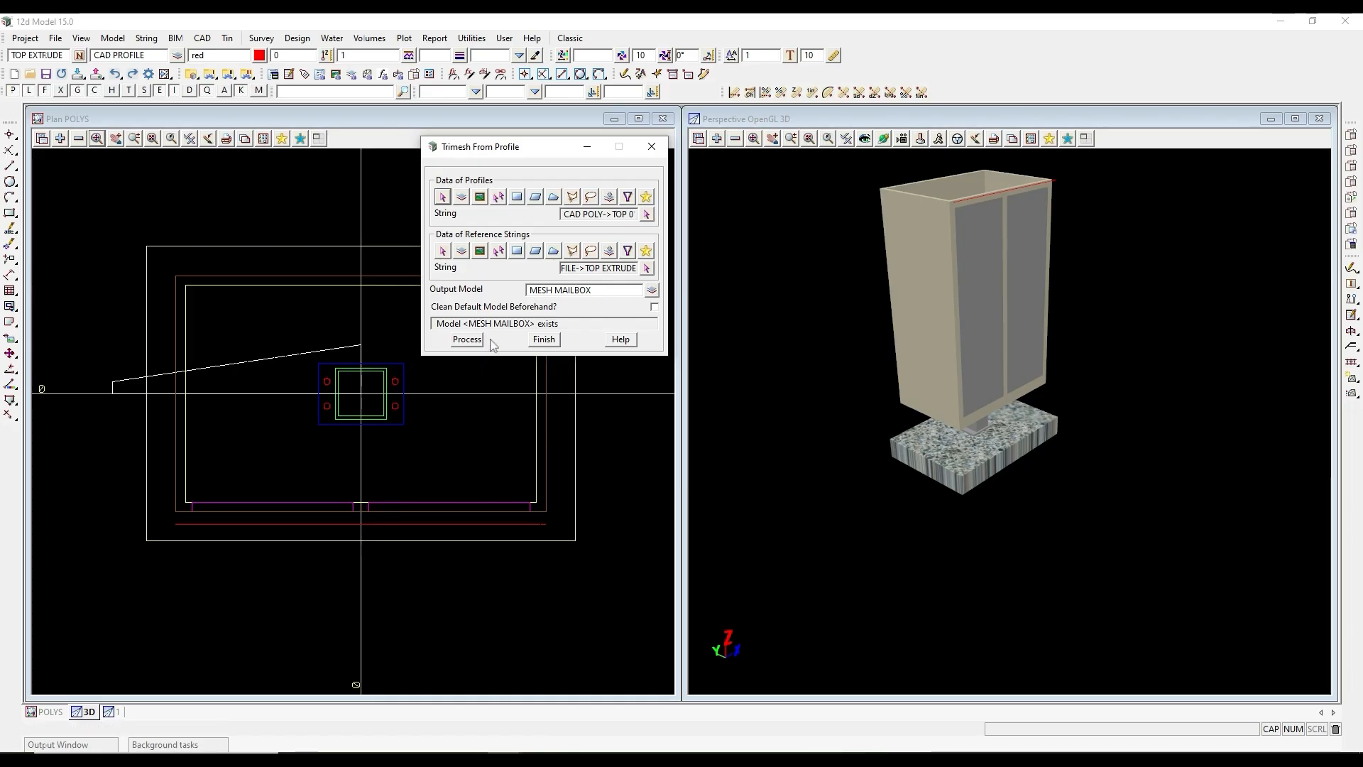
pyautogui.click(468, 340)
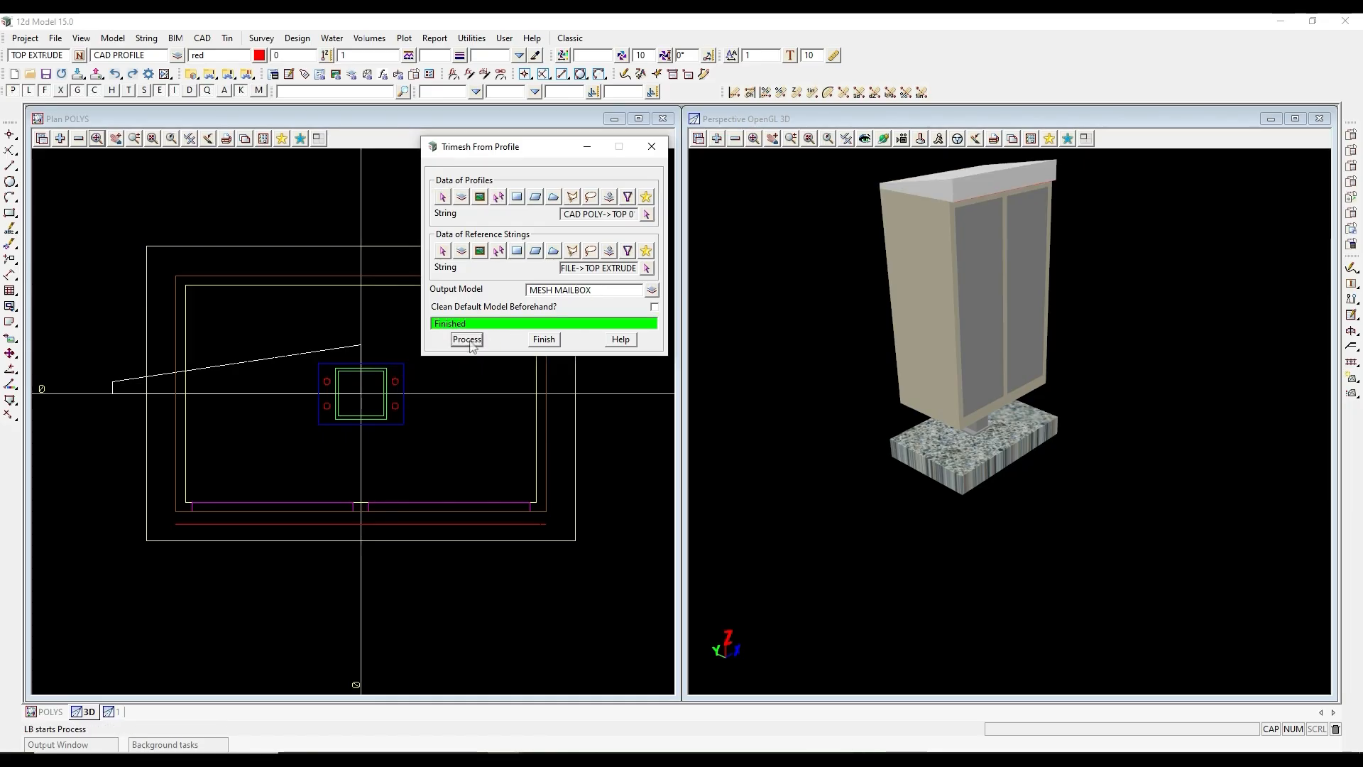
pyautogui.click(544, 339)
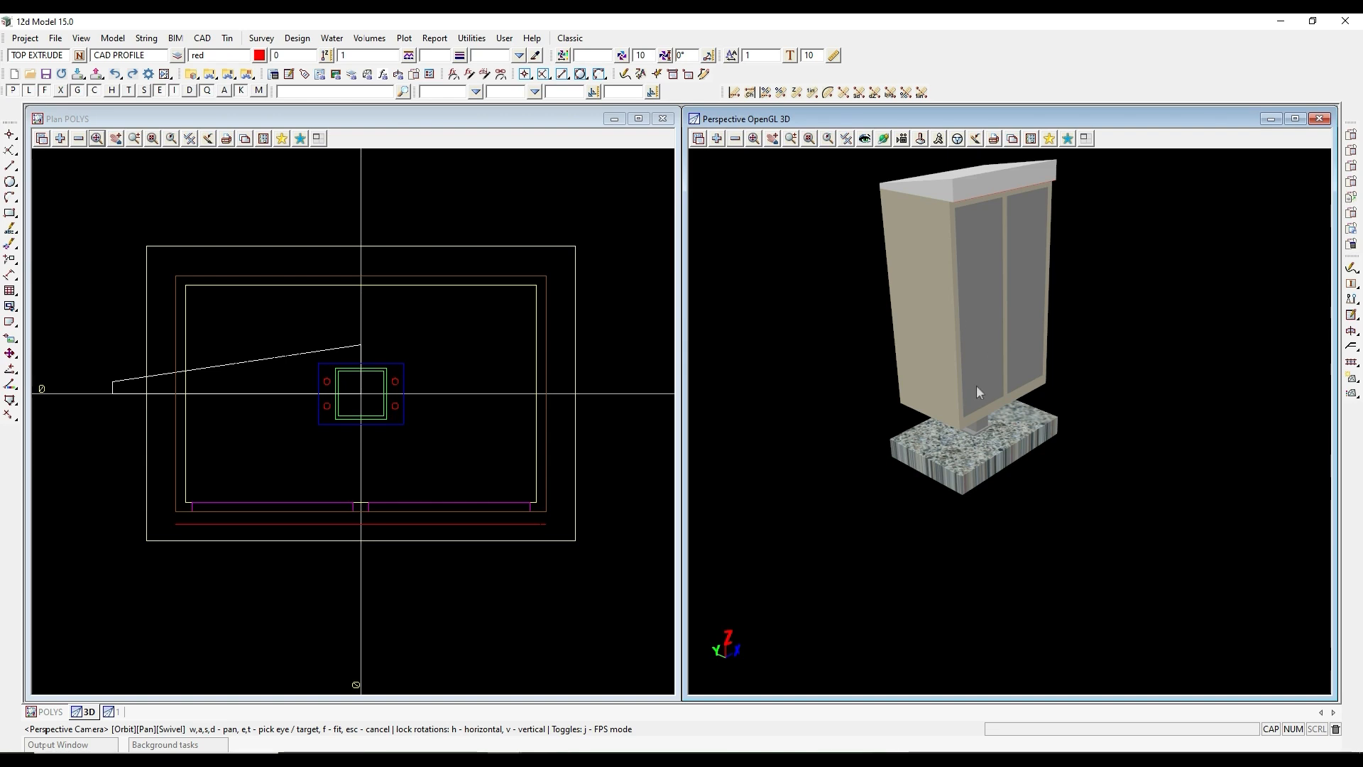
pyautogui.click(736, 140)
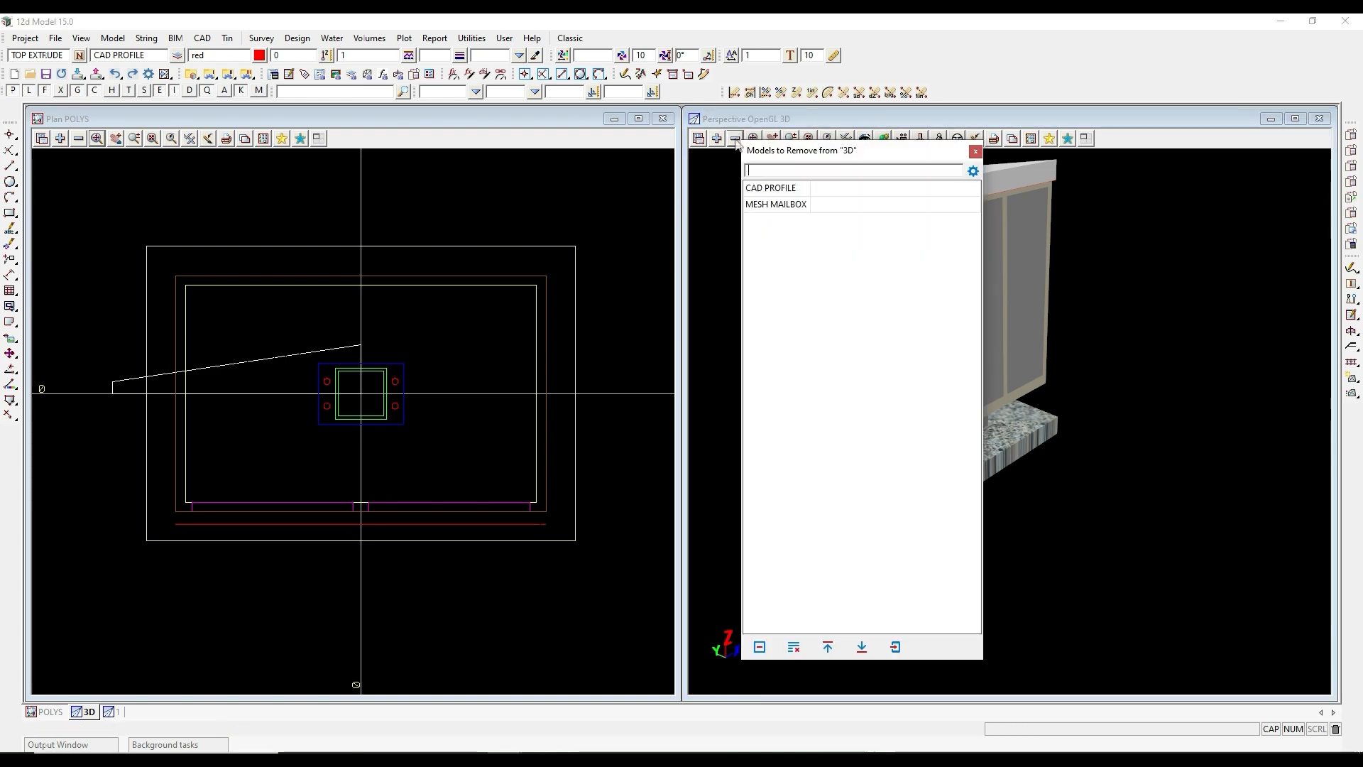
pyautogui.doubleClick(766, 189)
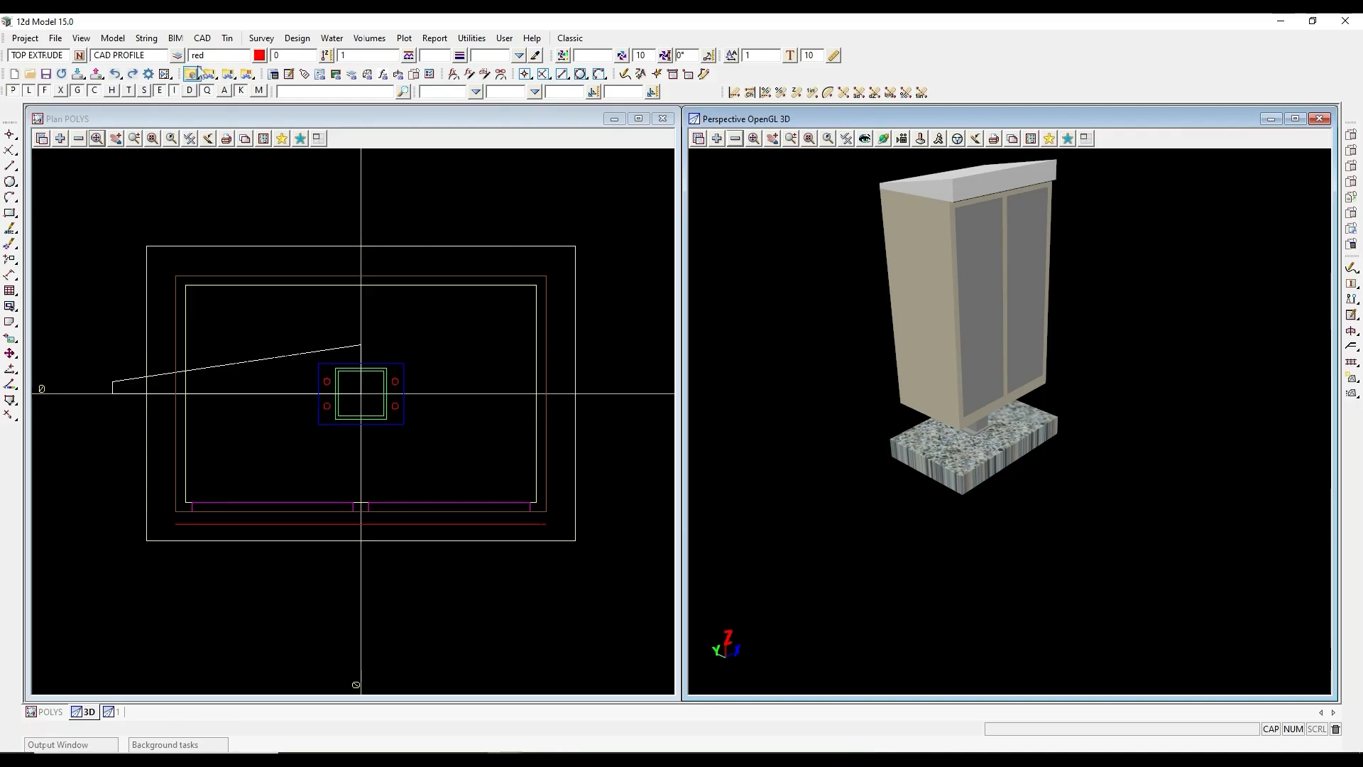
# Write the MESH MAILBOX model to a 12da file named MESH MAILBOX, replacing the existing file.
pyautogui.click(56, 41)
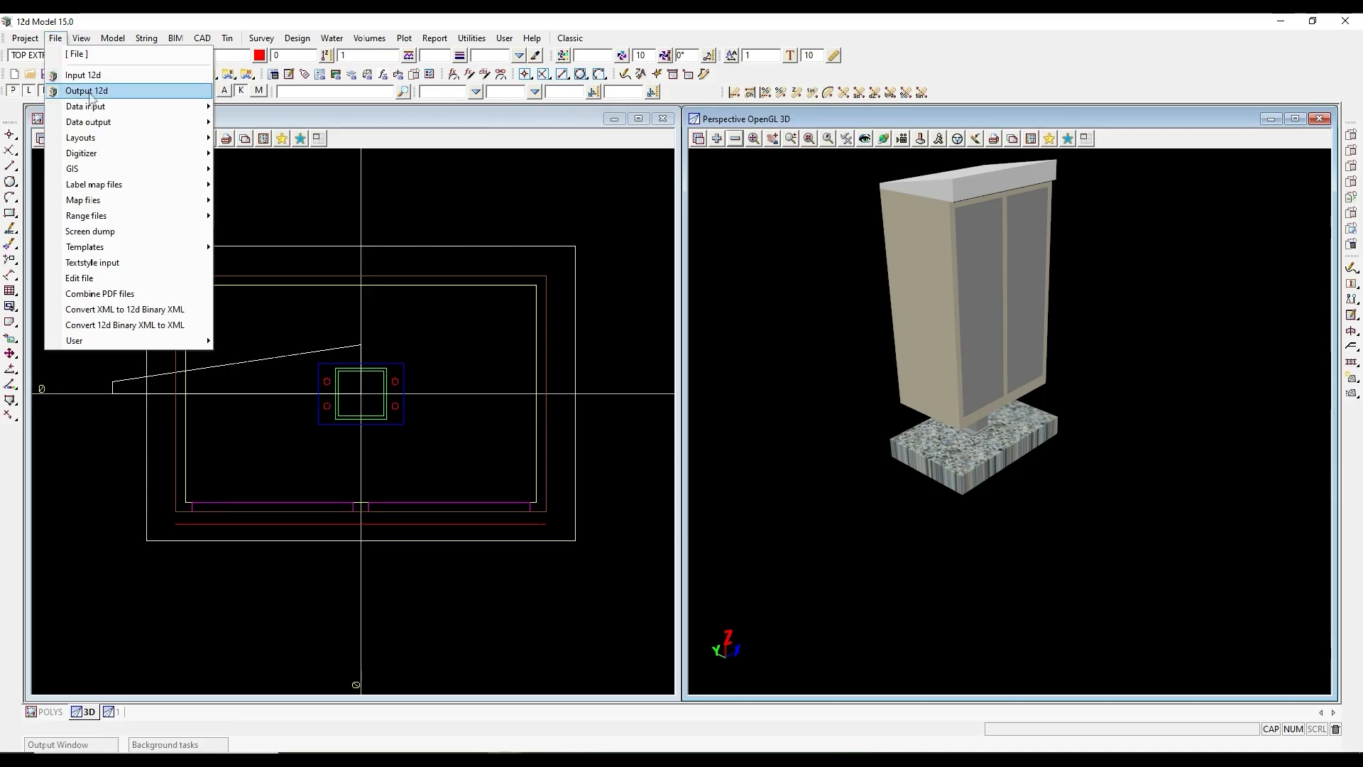
pyautogui.click(90, 90)
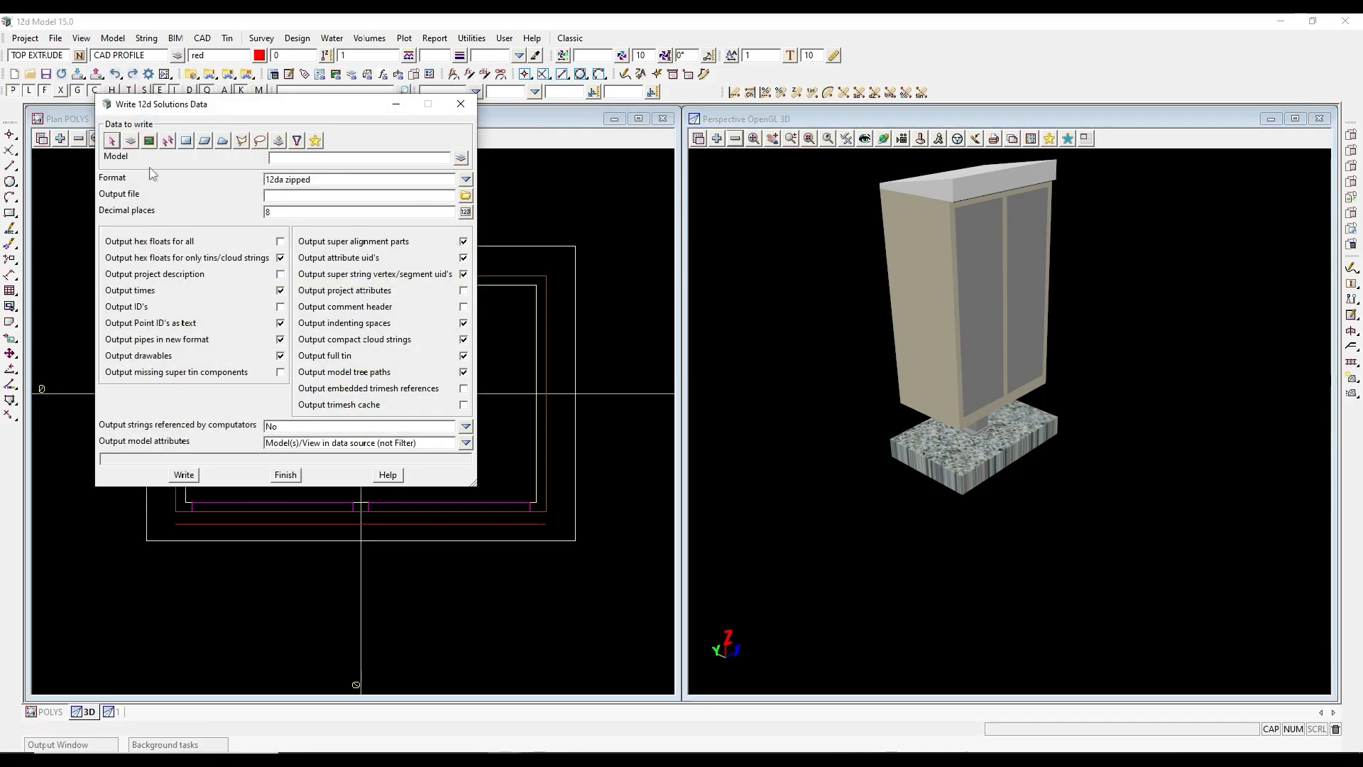
pyautogui.click(466, 179)
pyautogui.click(482, 220)
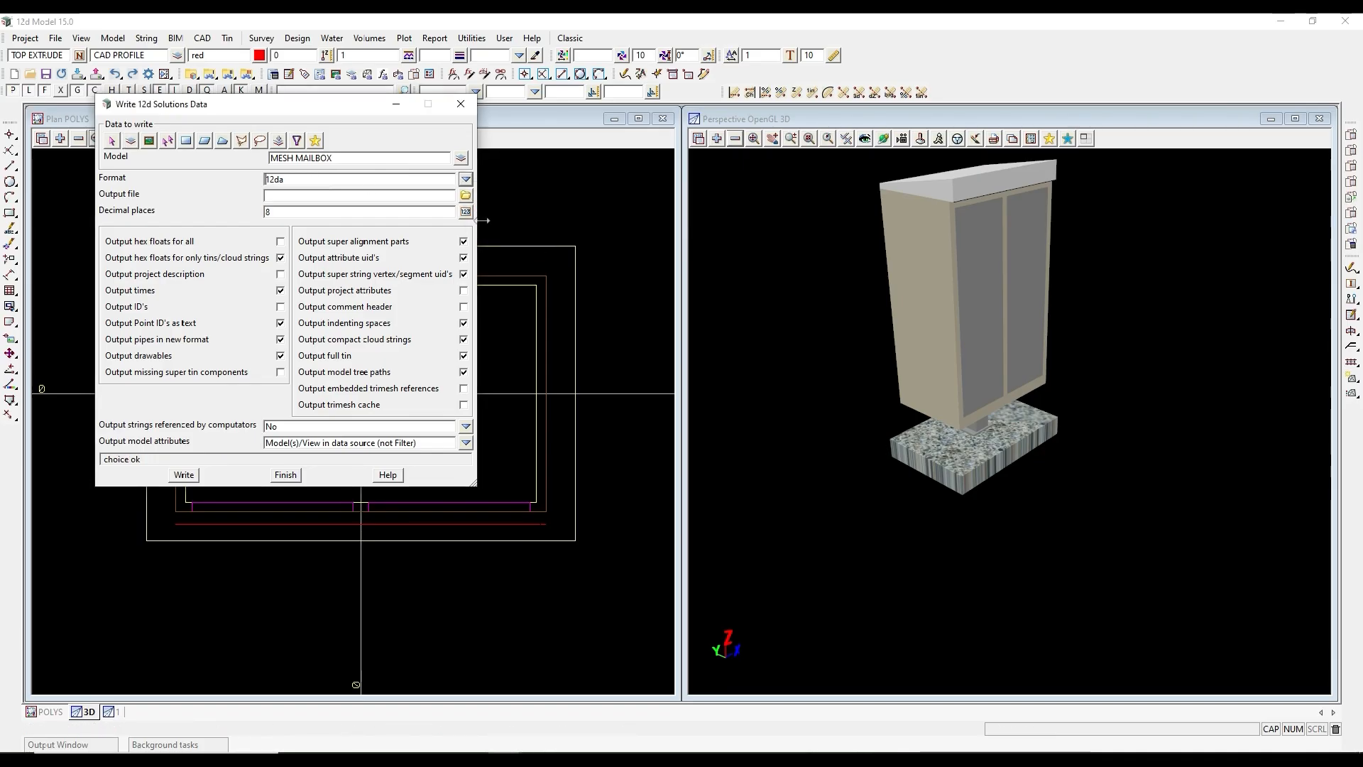
pyautogui.click(345, 196)
pyautogui.write('MESH MAILBOX')
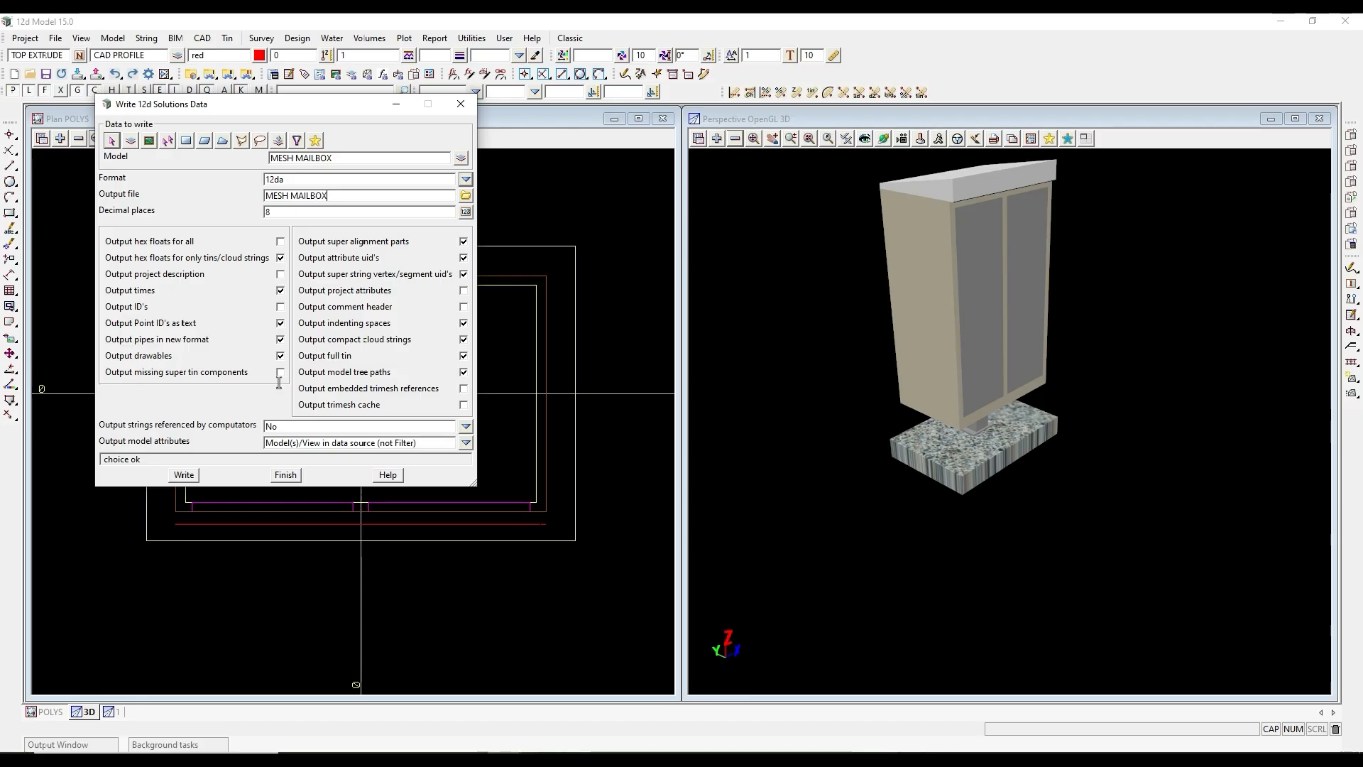
pyautogui.click(183, 475)
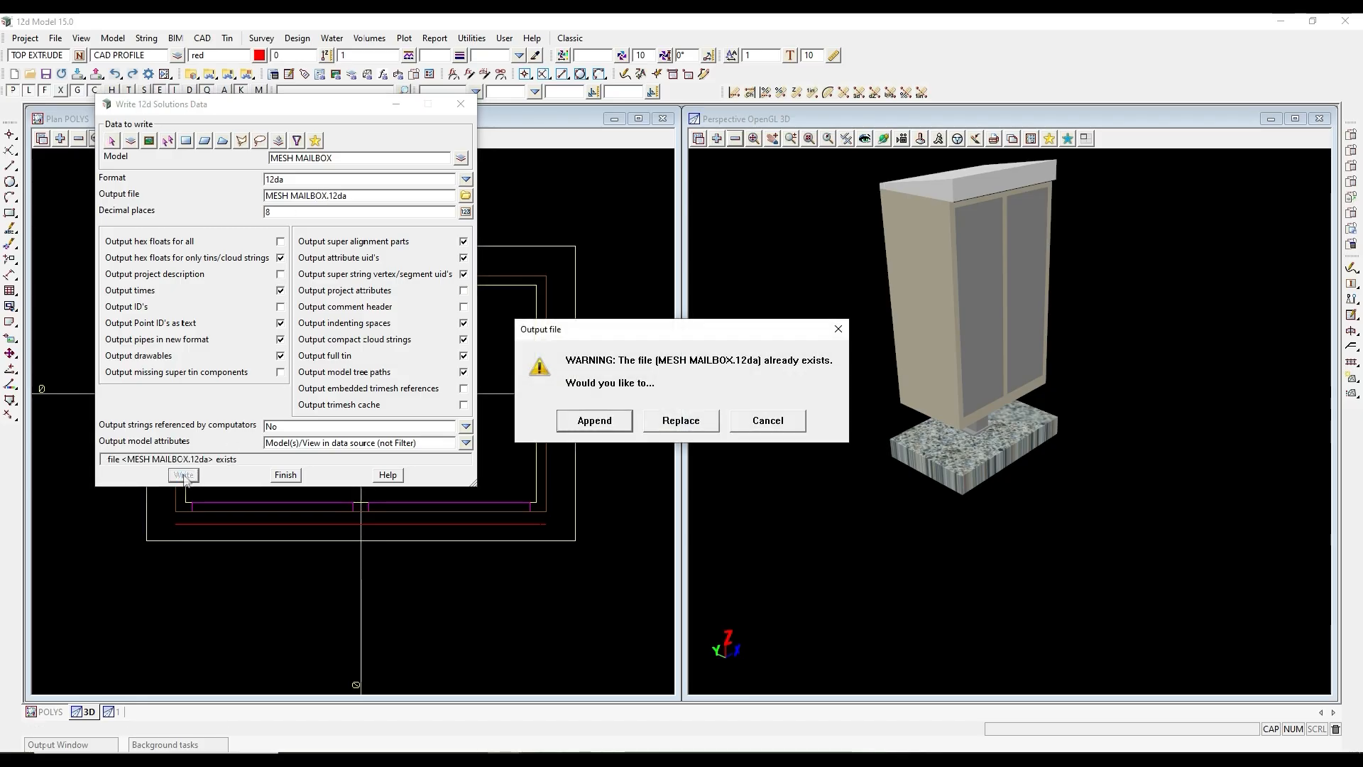
pyautogui.click(667, 422)
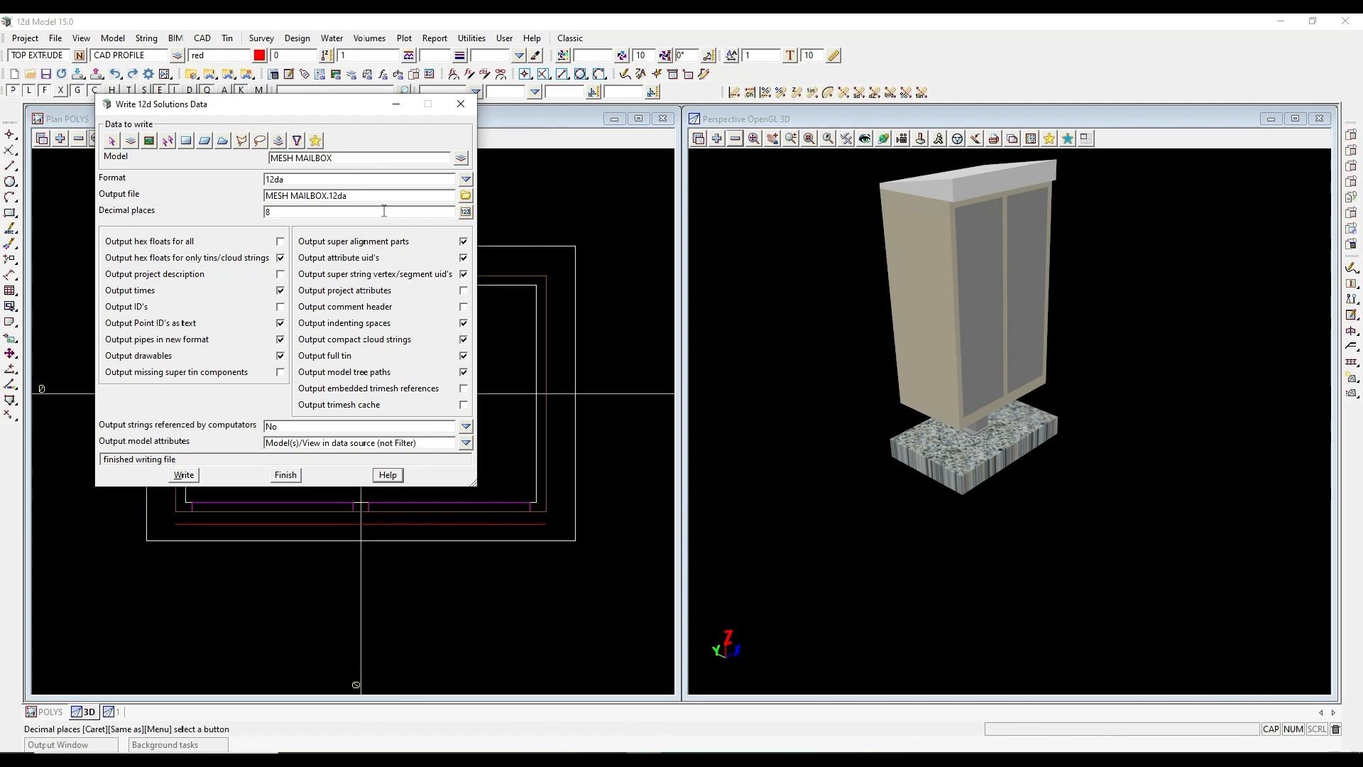
pyautogui.click(356, 196)
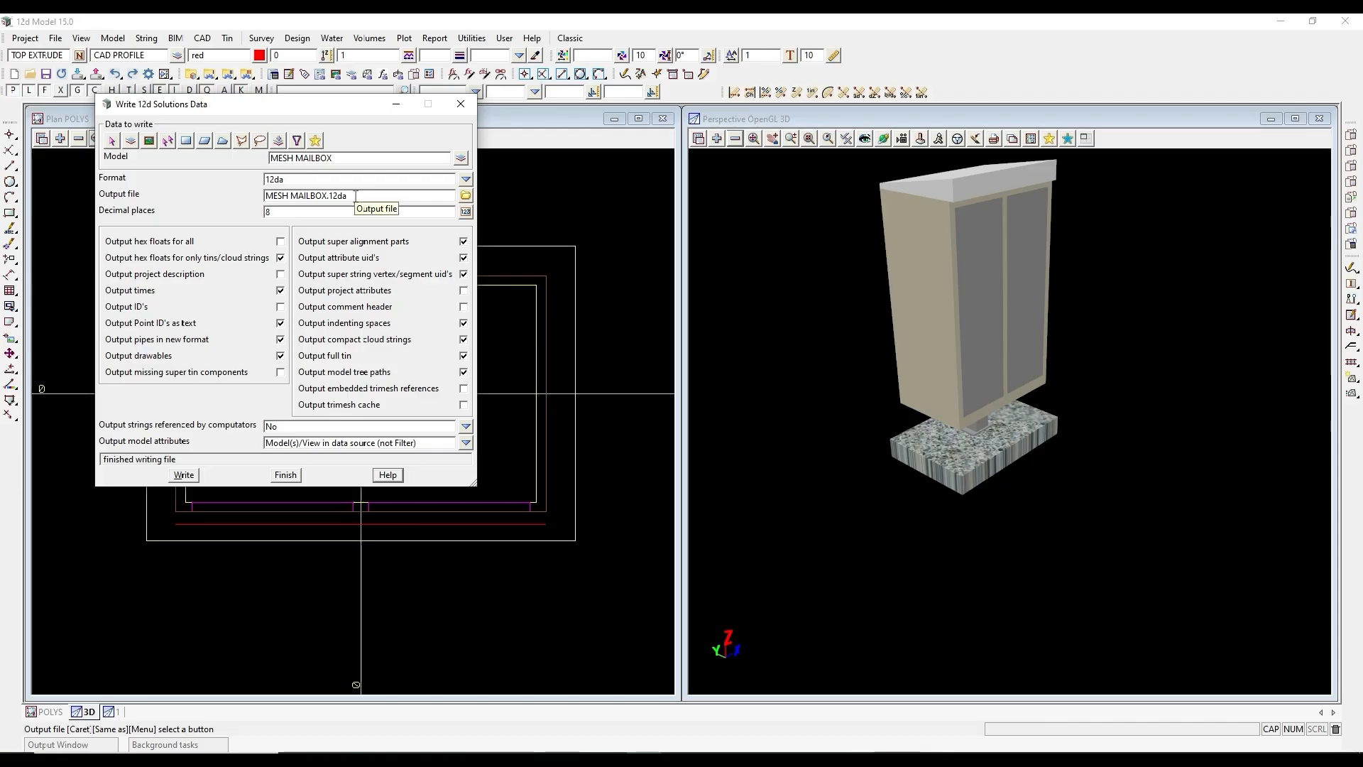
# Switch to the road design project and open the trimesh BIM objects editor with its file set to 12d_Trimesh_Node_Link.bim_objects, without the $LIB path.
pyautogui.hotkey('alt', 'Tab')
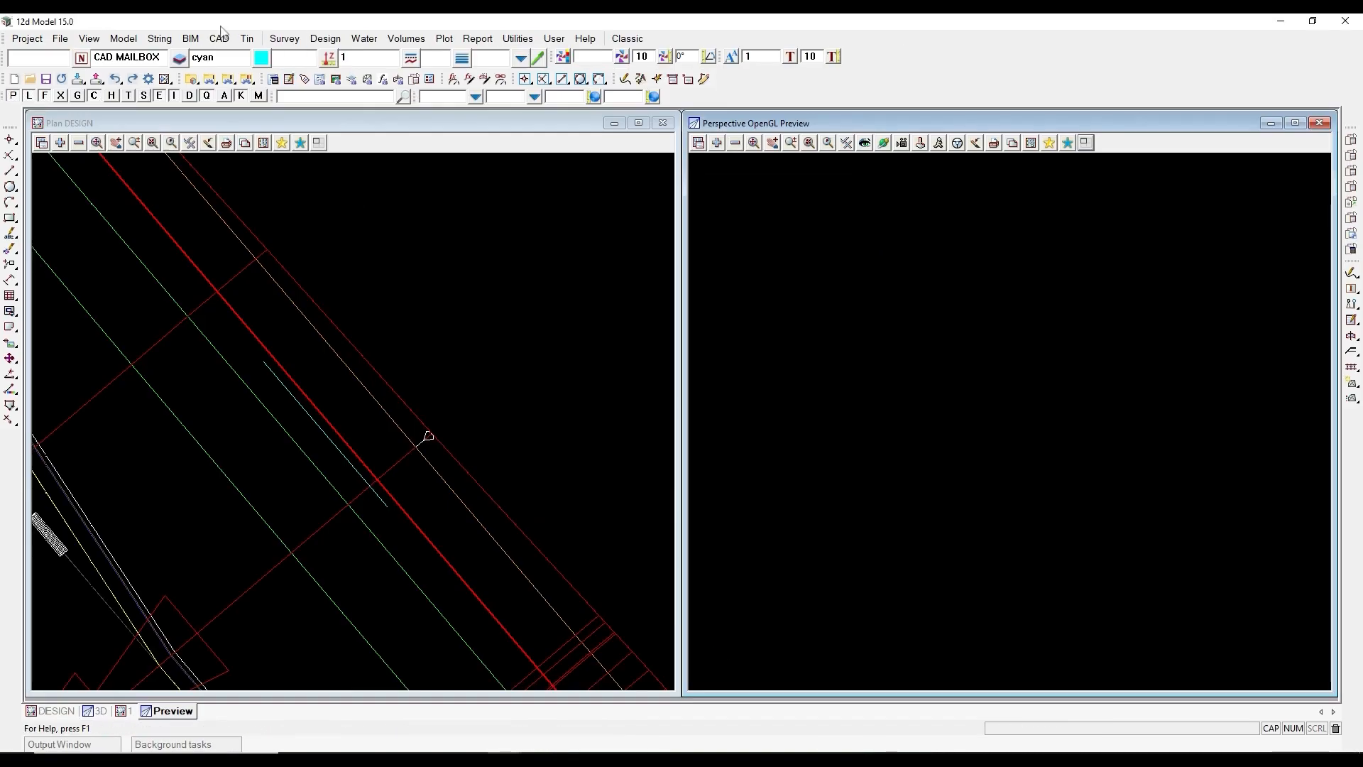
pyautogui.click(192, 39)
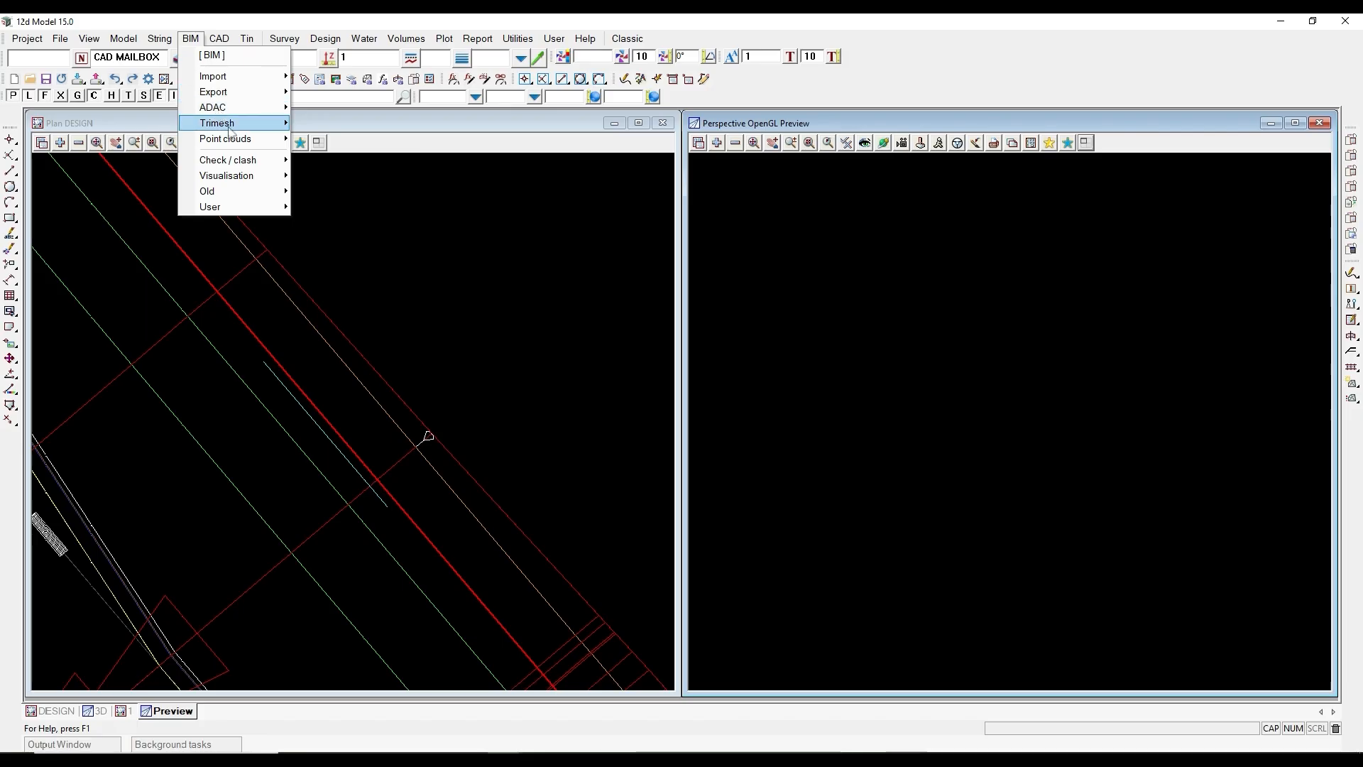
pyautogui.moveTo(227, 123)
pyautogui.moveTo(377, 164)
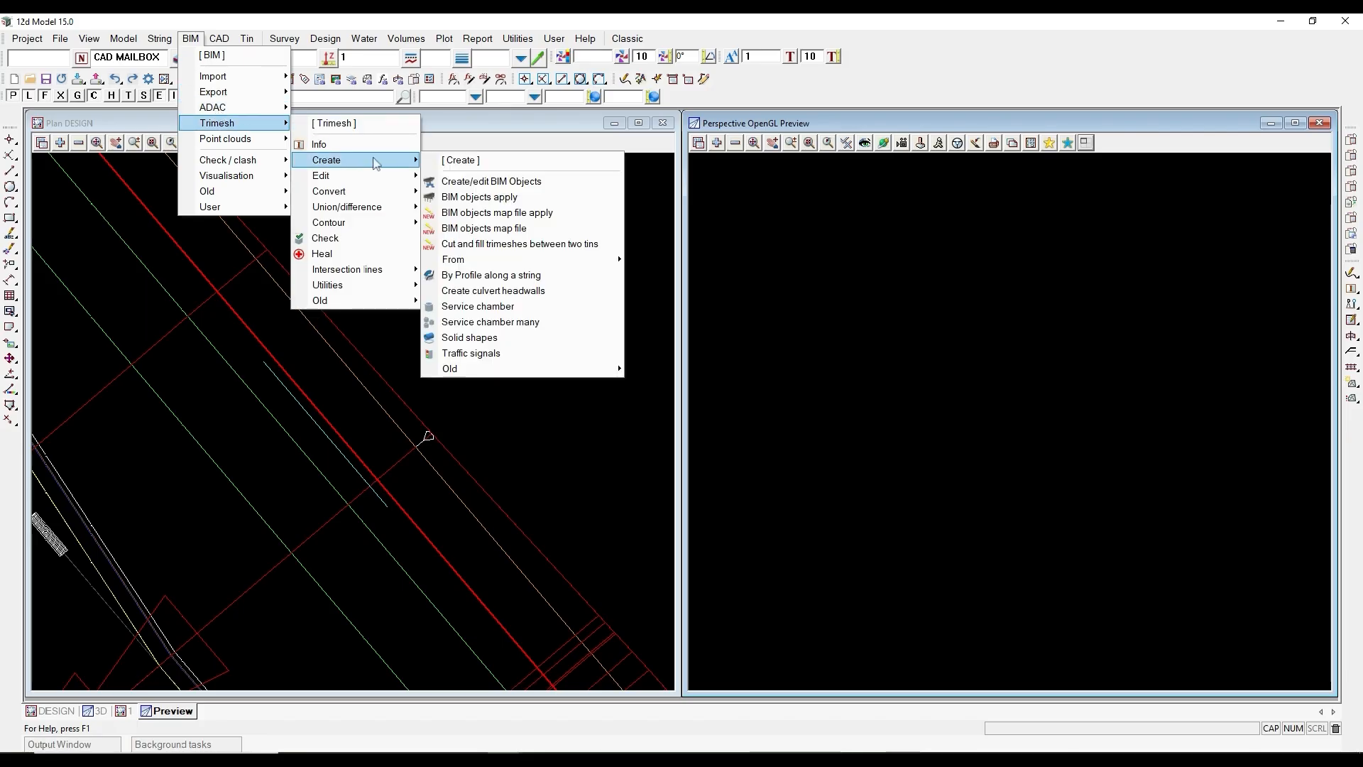
pyautogui.click(480, 183)
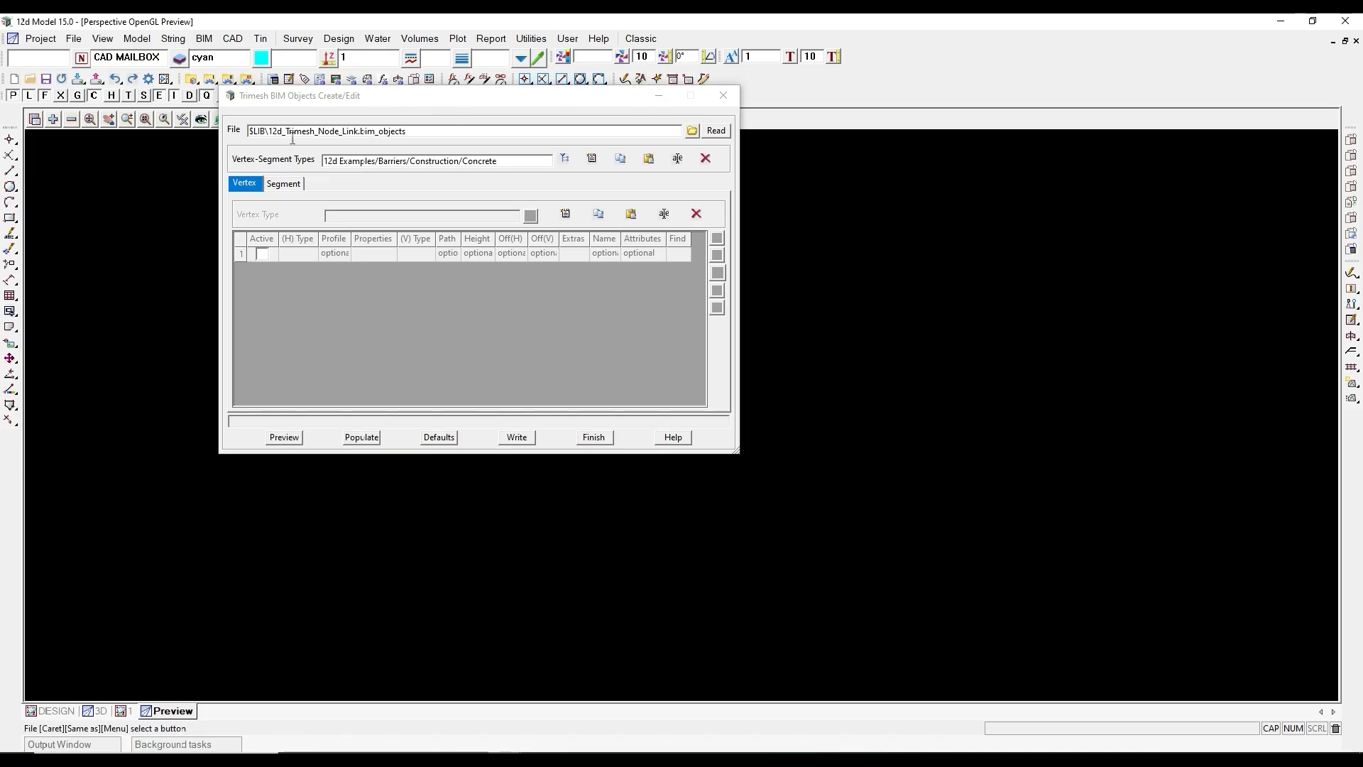
pyautogui.click(270, 134)
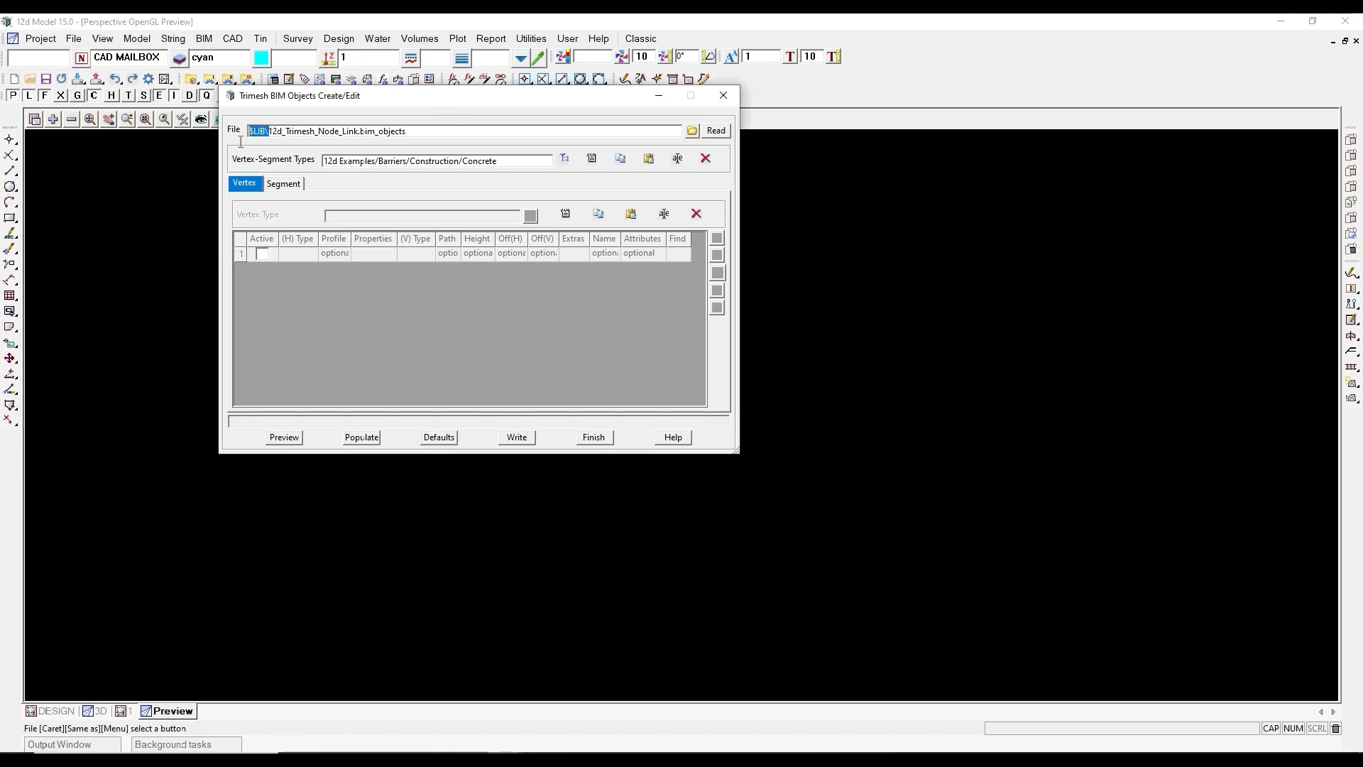
pyautogui.press('BackSpace')
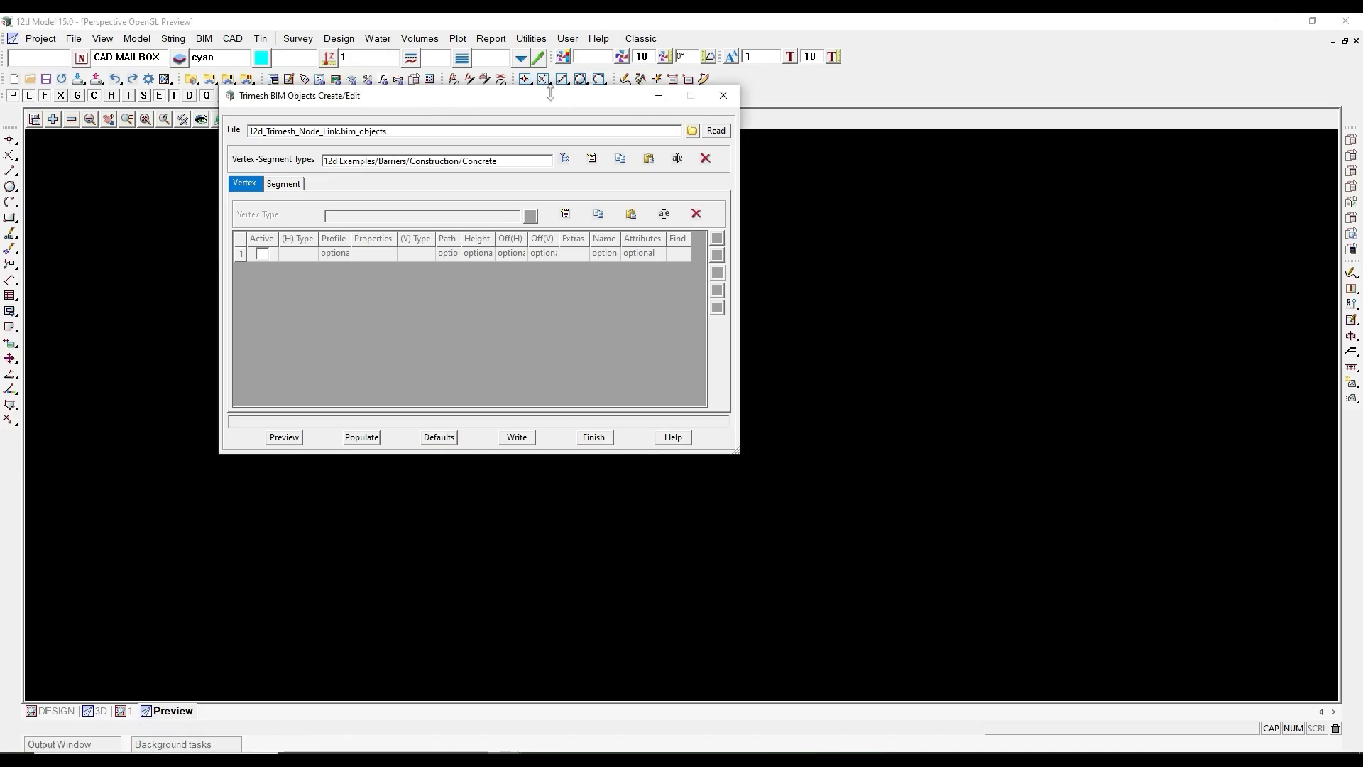
# Write 12d_Trimesh_Node_Link.bim_objects to the project and add a new vertex-segment type named PUBLIC/INFRA.
pyautogui.click(517, 438)
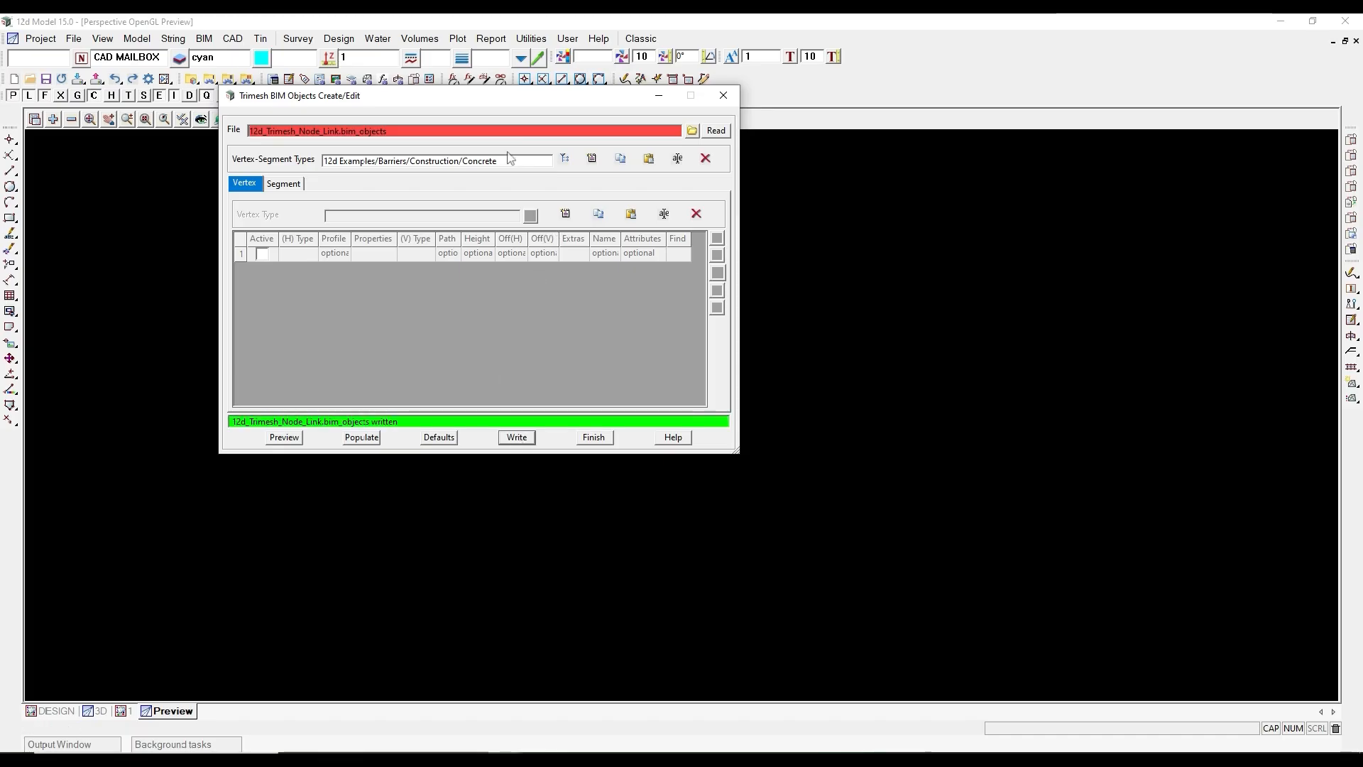
pyautogui.click(591, 157)
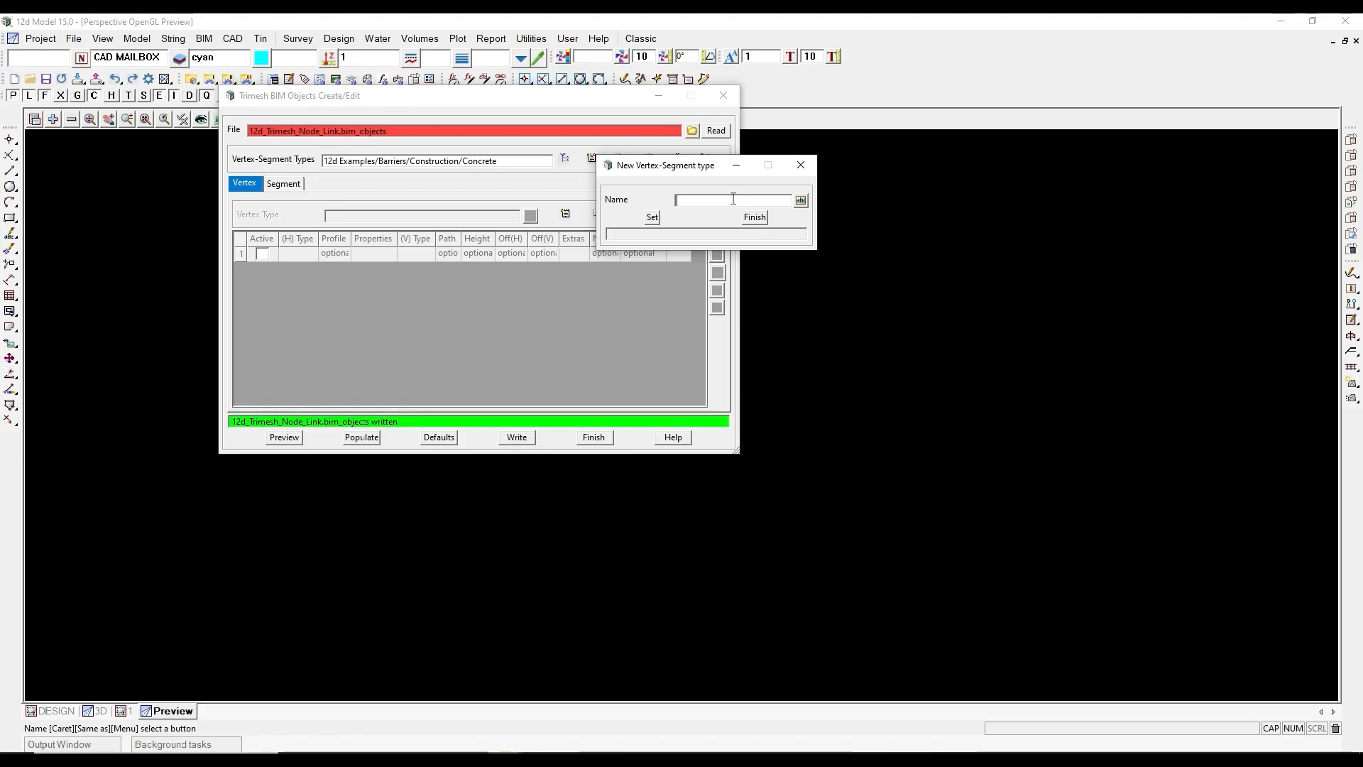
pyautogui.write('PUBLIC/INFRA')
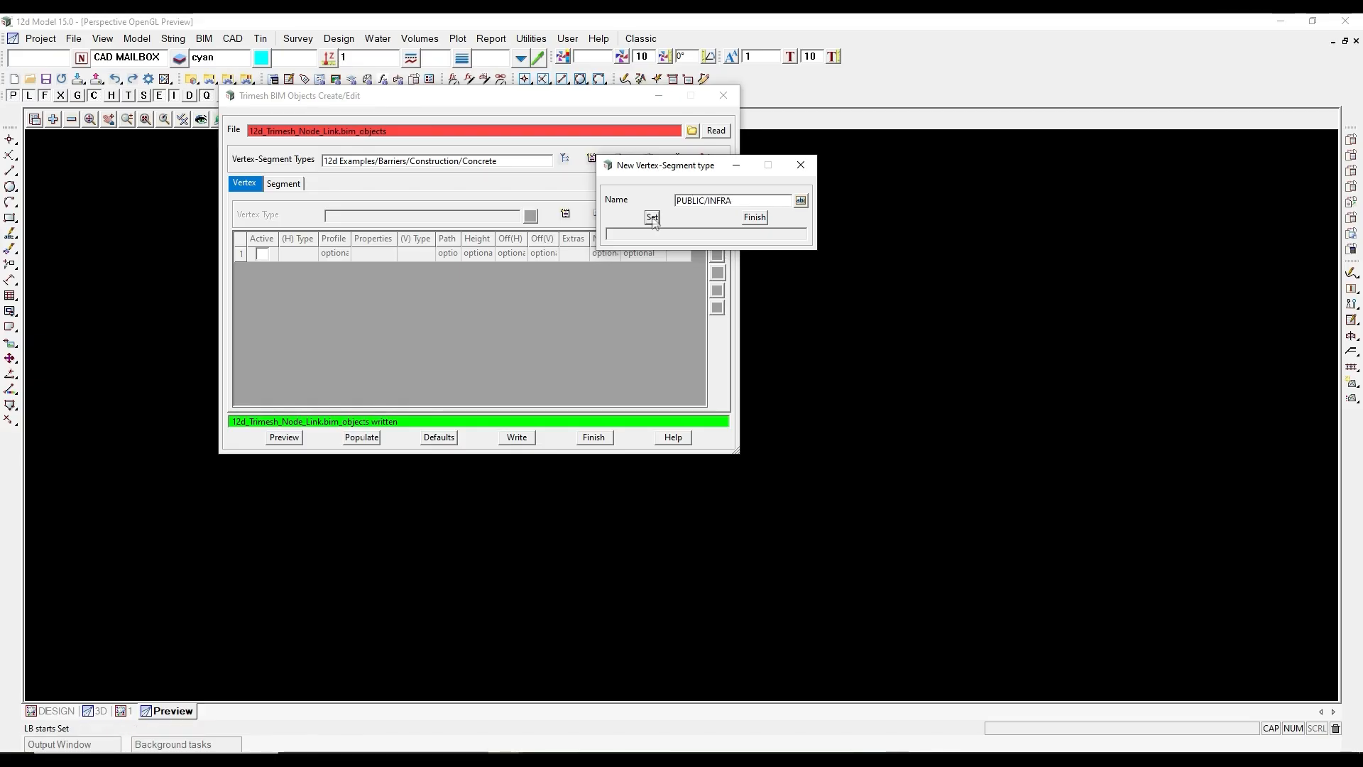
pyautogui.click(652, 217)
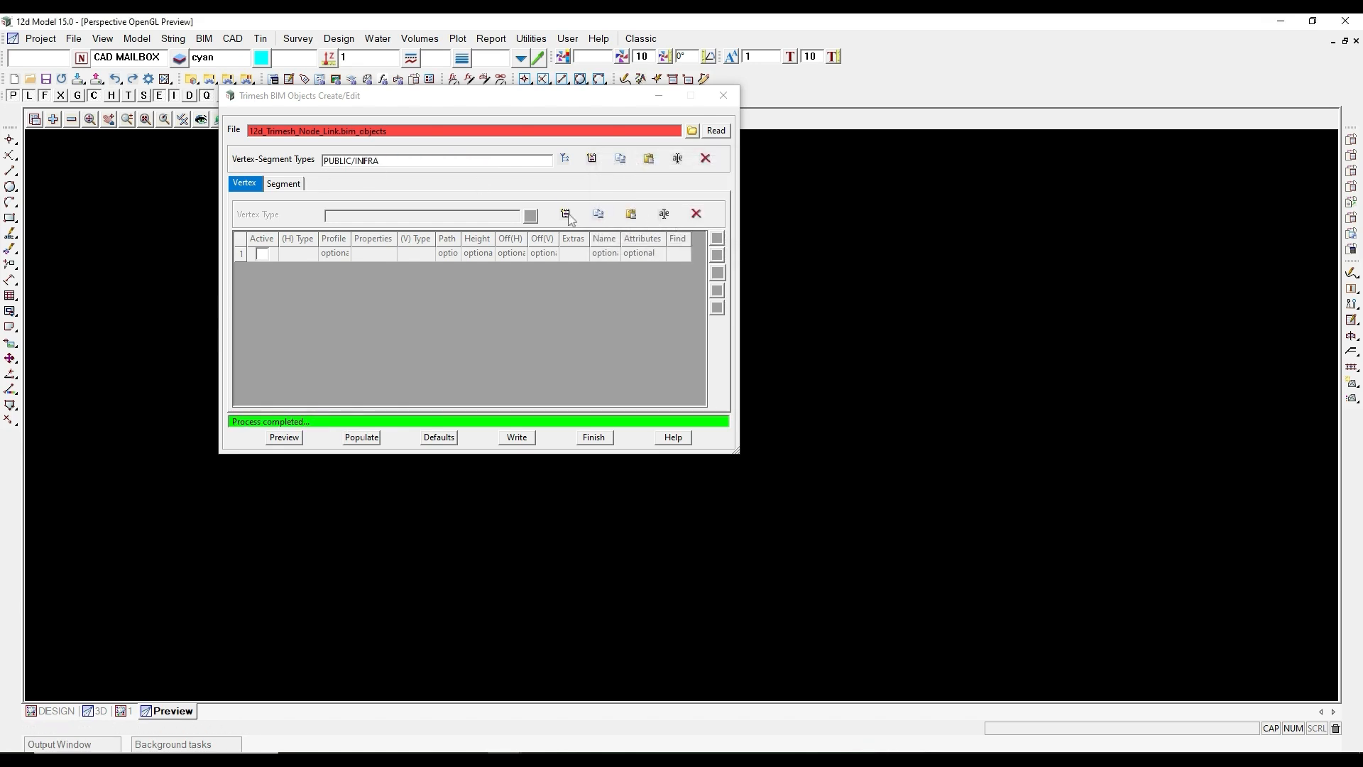
# Add a vertex type named MAILBOX and activate its first row with the horizontal type 12da File.
pyautogui.click(567, 215)
pyautogui.write('MAILBOX')
pyautogui.click(622, 277)
pyautogui.click(263, 255)
pyautogui.click(297, 255)
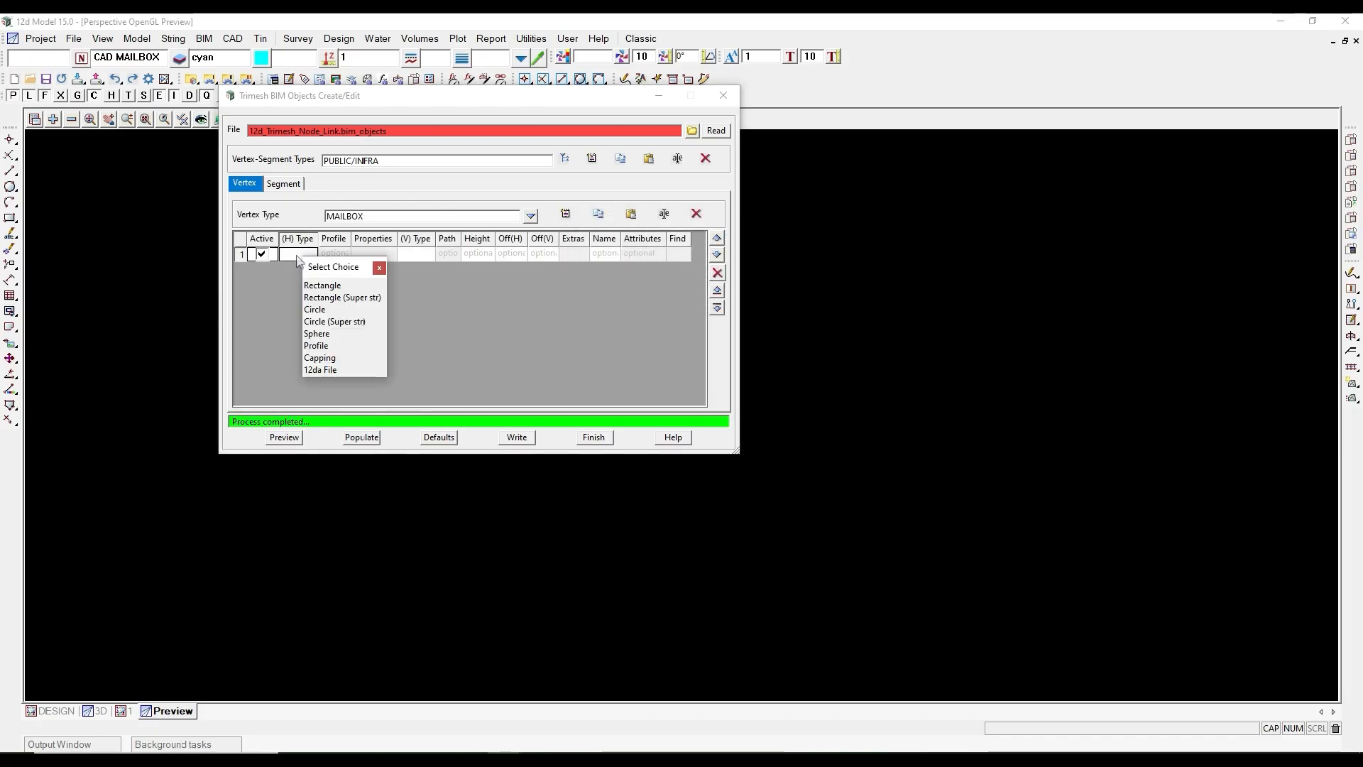
pyautogui.click(320, 369)
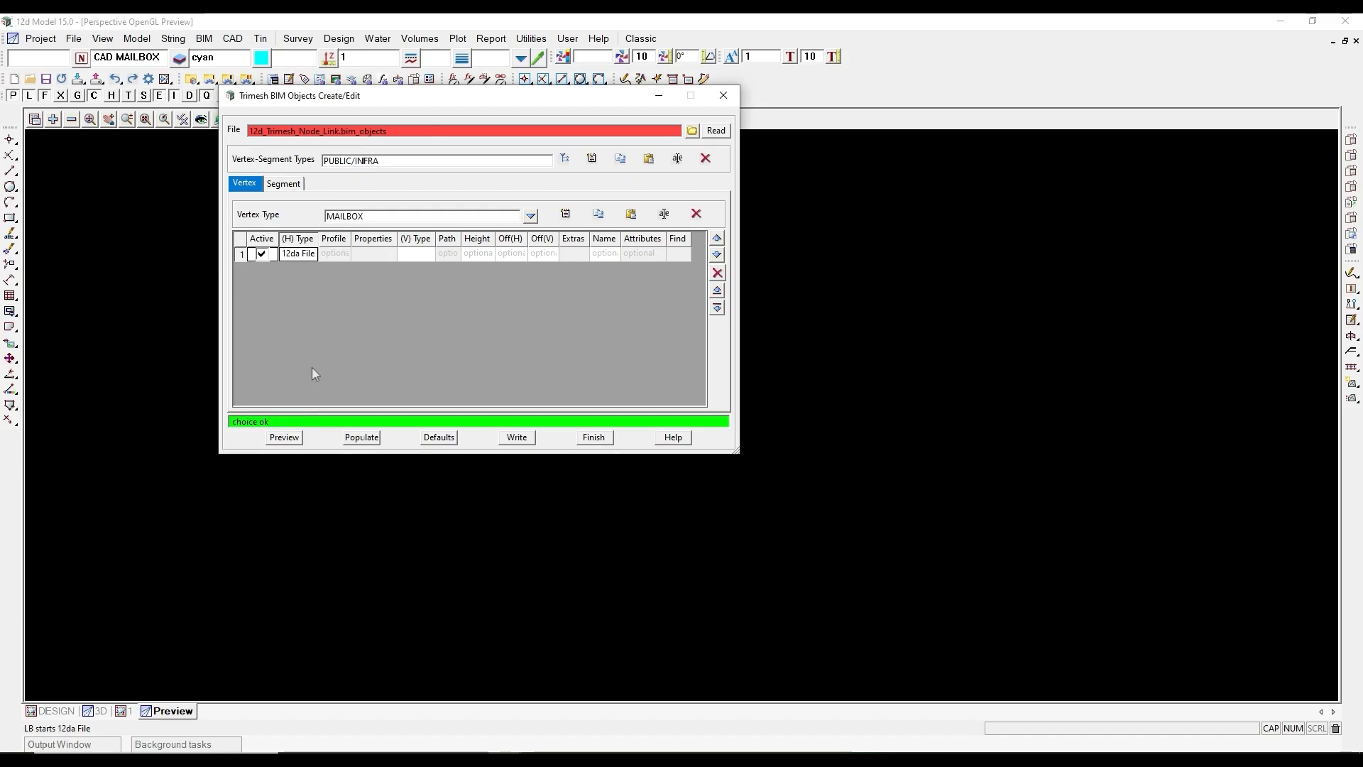
# Set the MAILBOX vertex properties to use the 12da file MESH MAILBOX.12da.
pyautogui.click(365, 254)
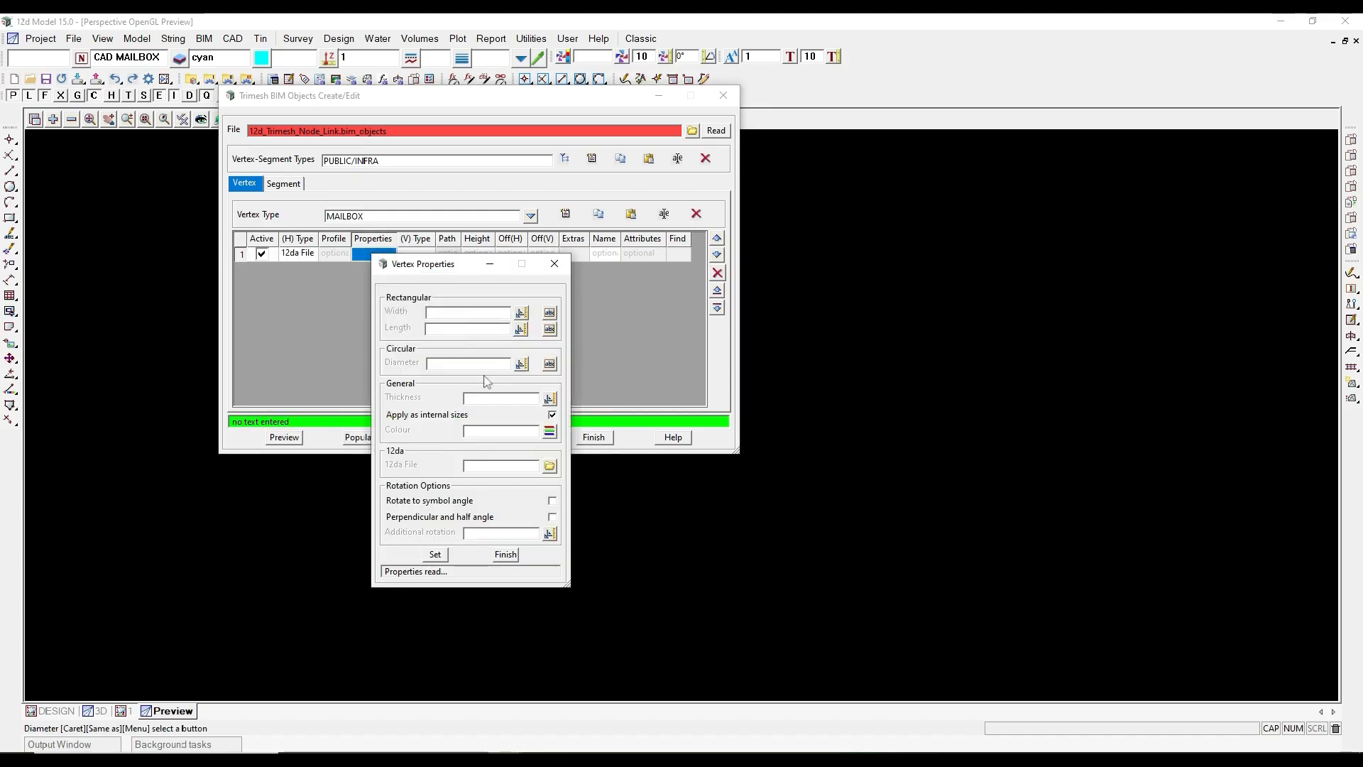
pyautogui.click(550, 466)
pyautogui.click(597, 428)
pyautogui.click(623, 535)
pyautogui.click(434, 554)
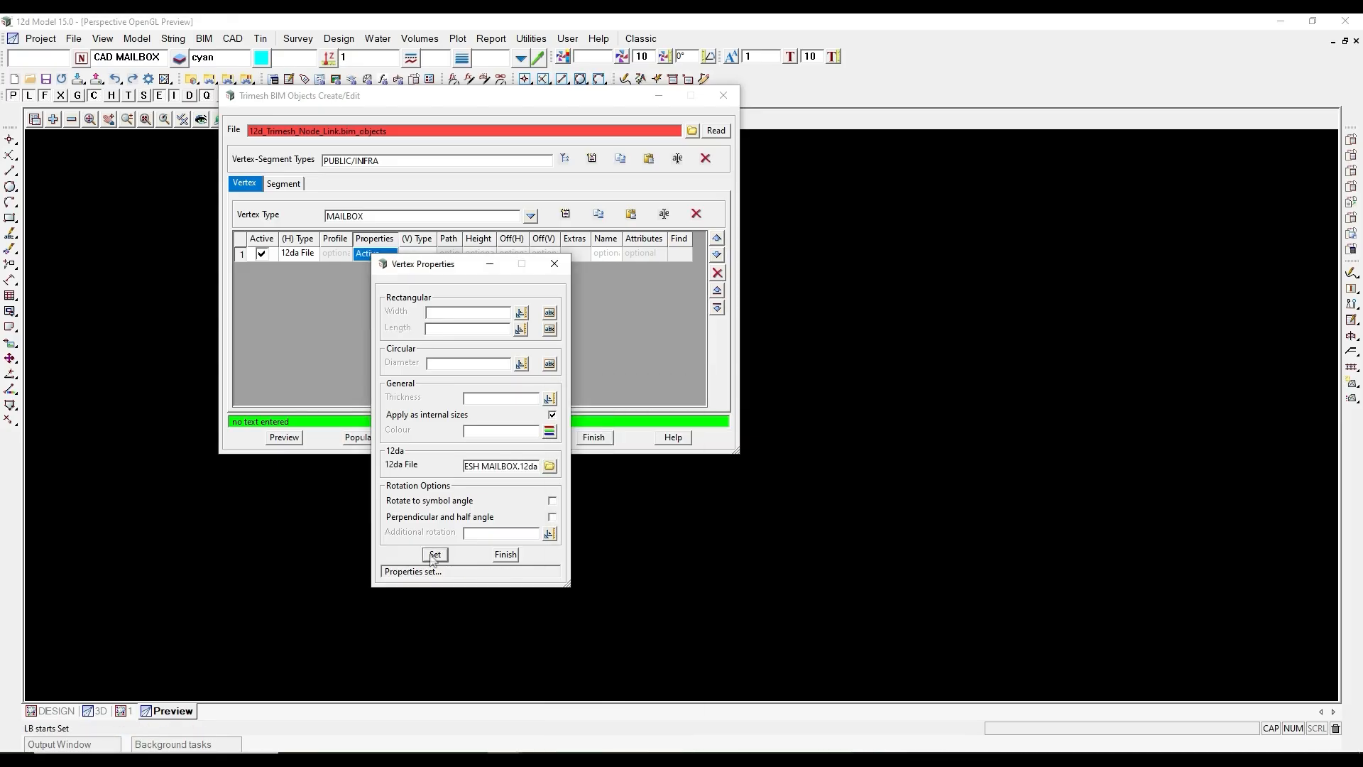
pyautogui.click(505, 554)
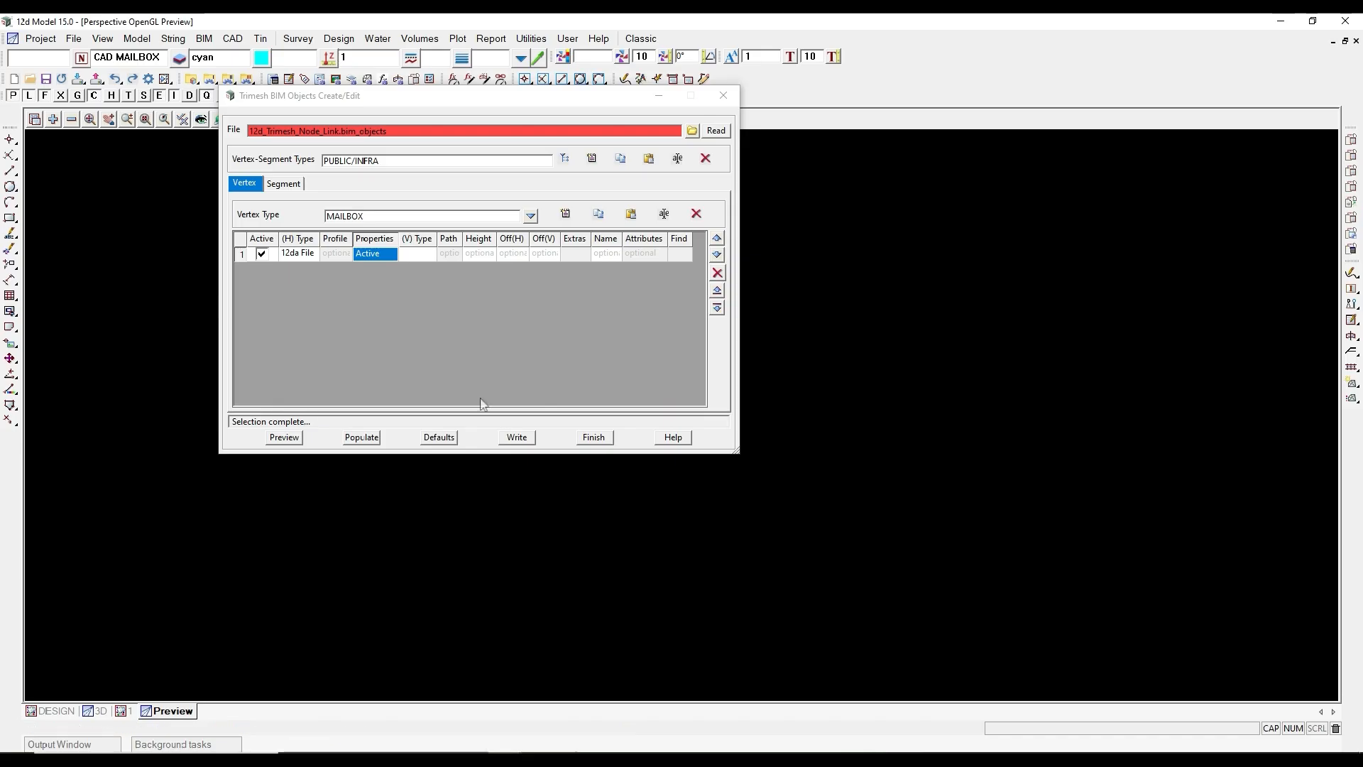
# Write the BIM objects file and preview the MAILBOX object, then close the editor and the preview view.
pyautogui.click(517, 437)
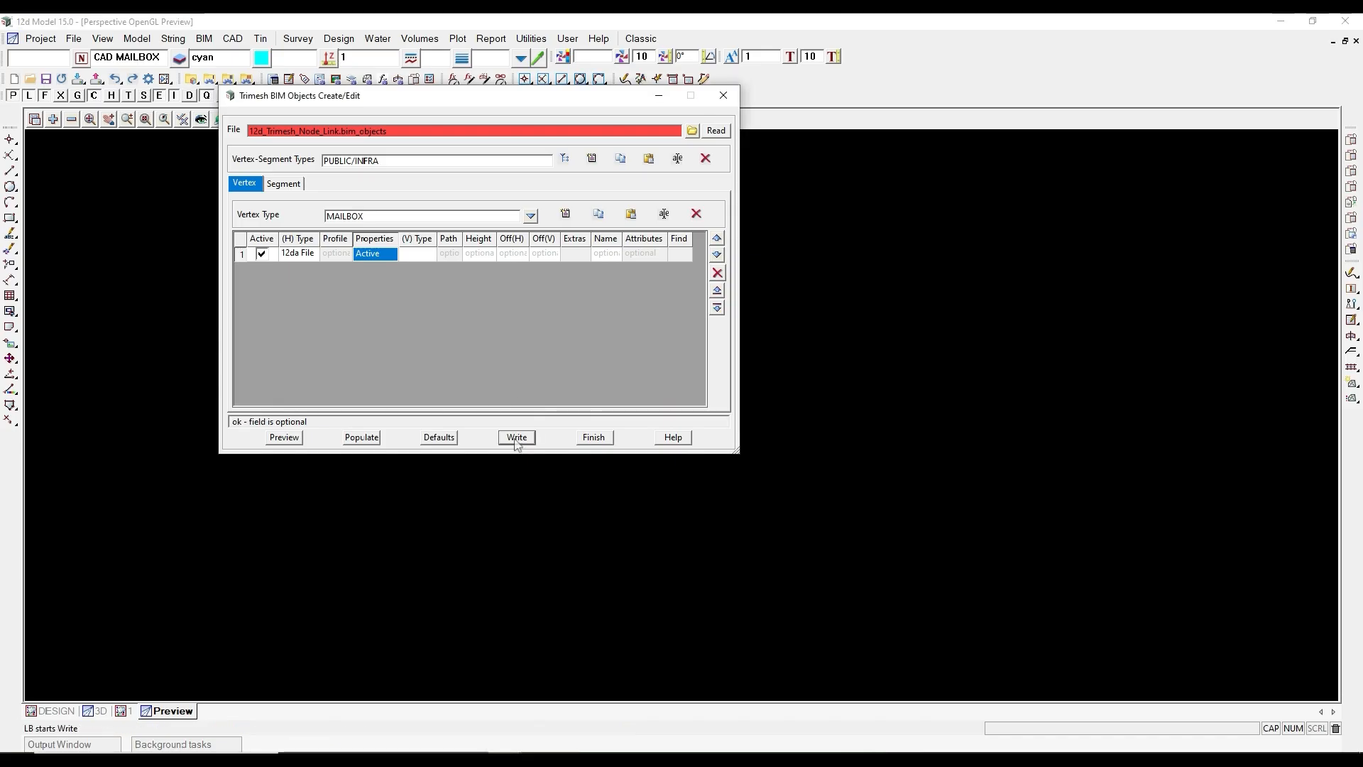
pyautogui.click(284, 438)
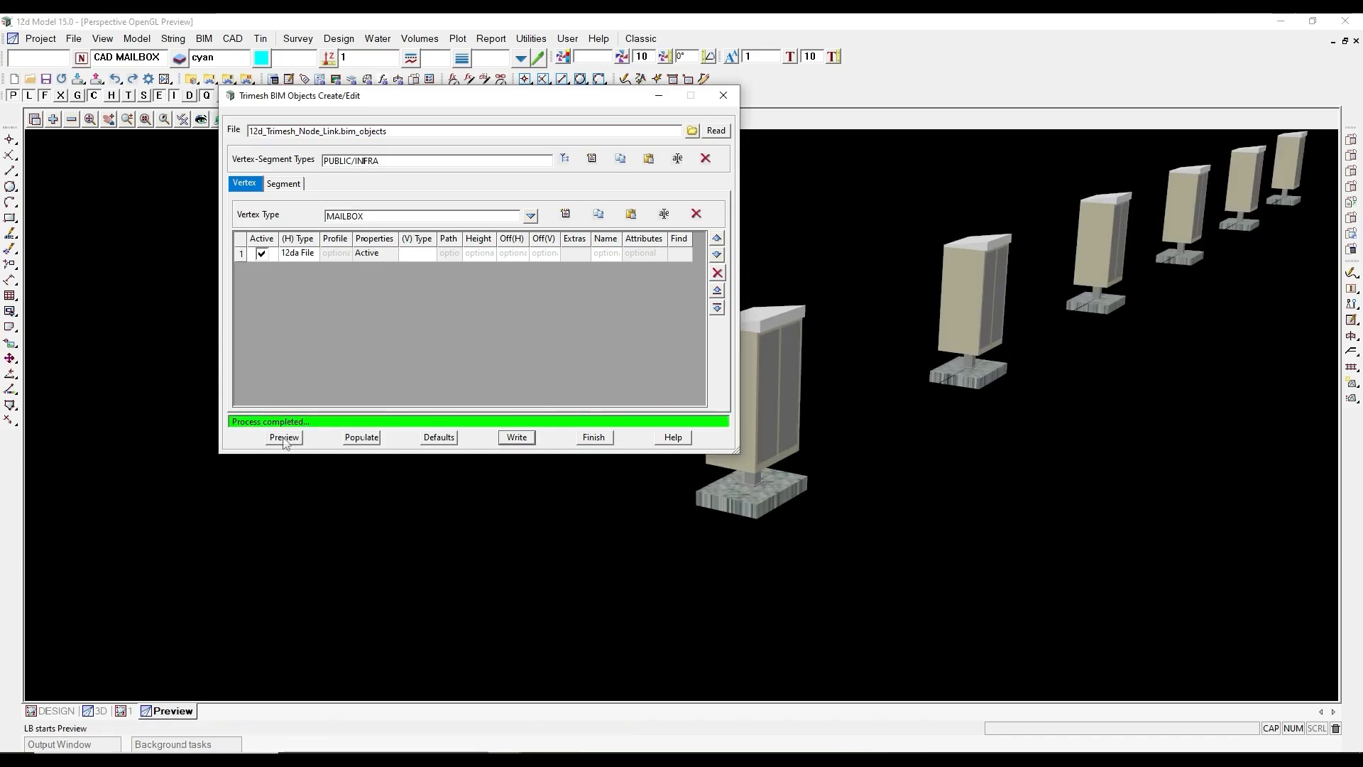
pyautogui.click(594, 438)
pyautogui.click(1345, 40)
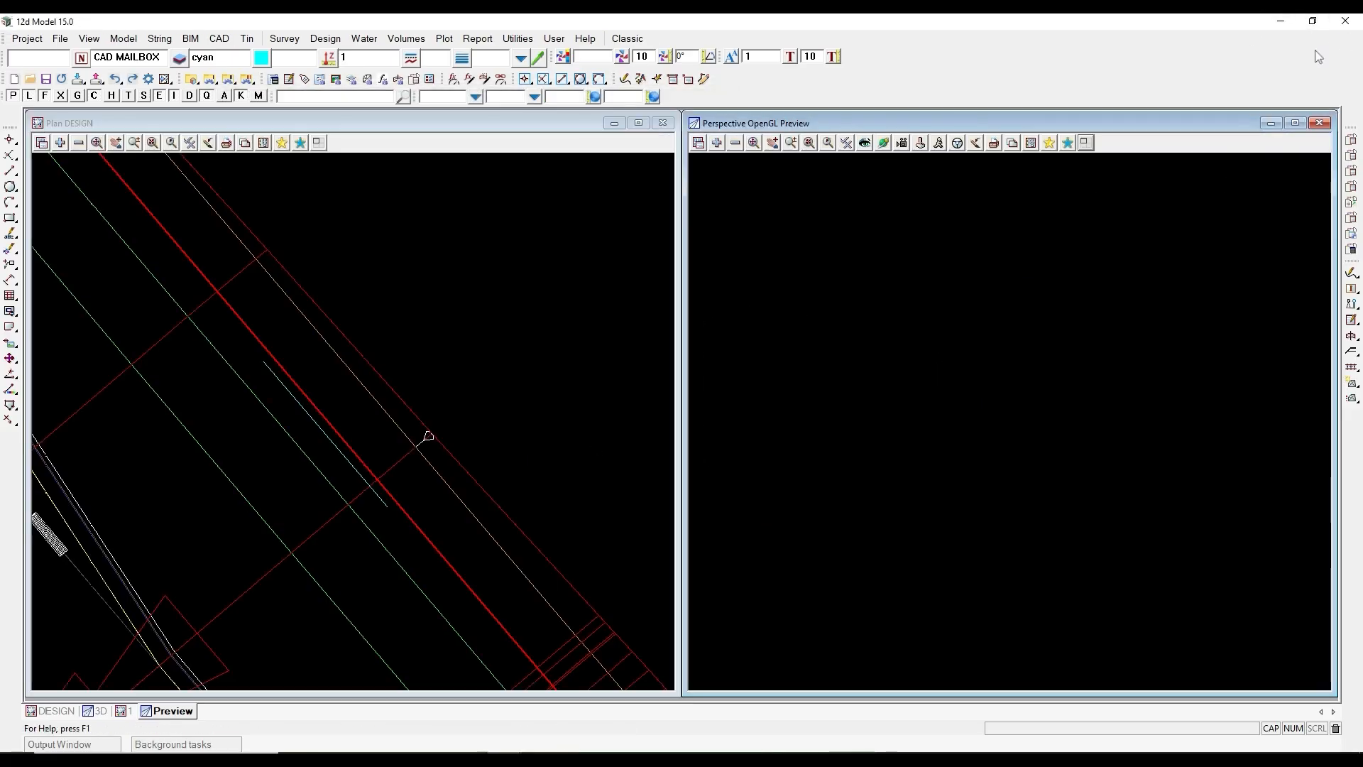
# Start applying trimesh BIM objects and write a new parameter file named MAILBOX.
pyautogui.click(190, 39)
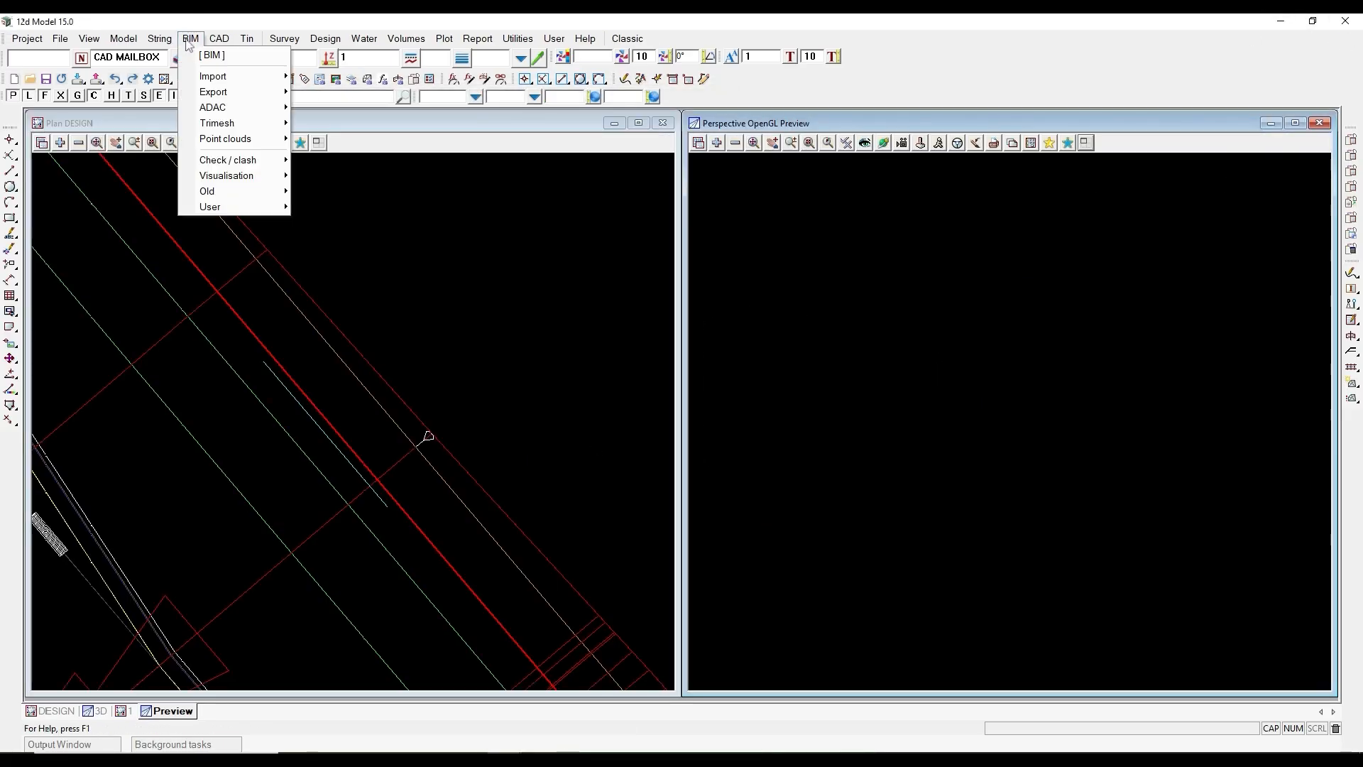
pyautogui.moveTo(228, 124)
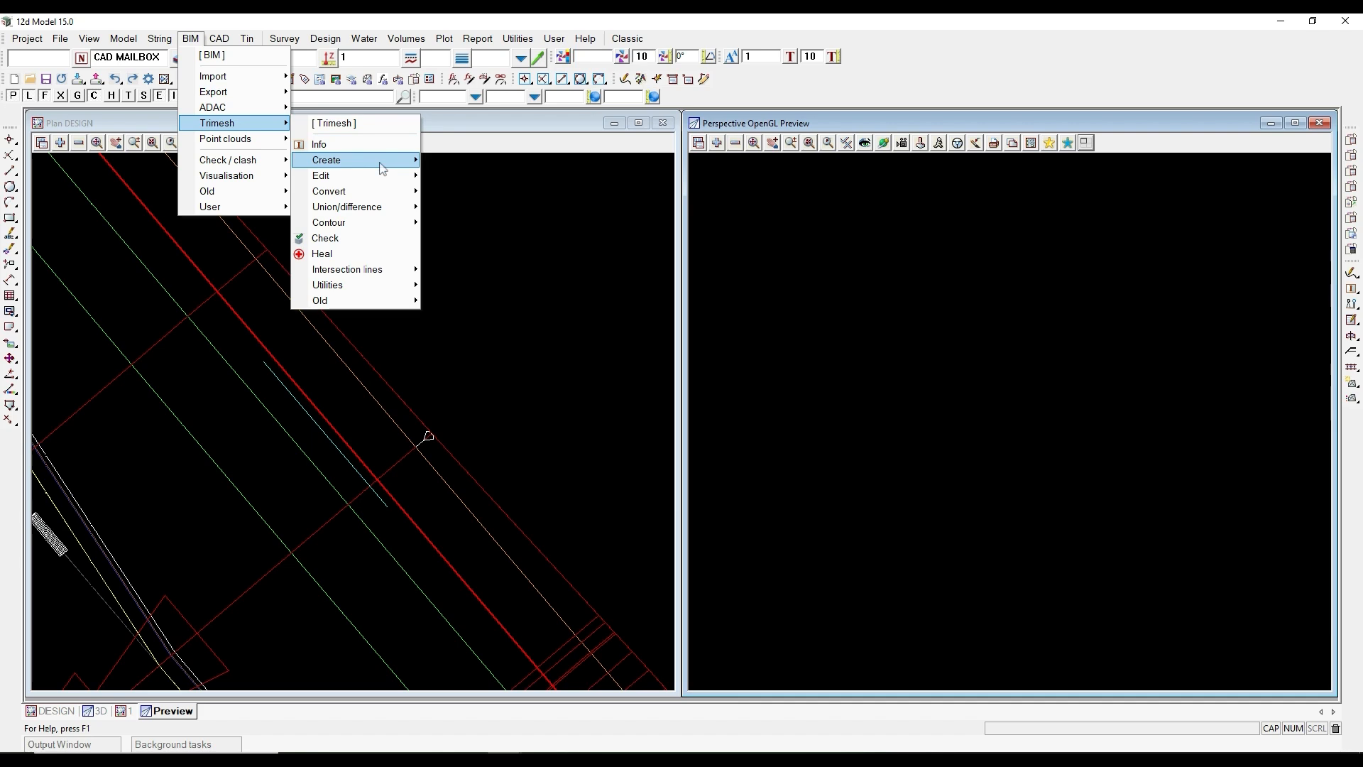
pyautogui.moveTo(382, 164)
pyautogui.click(497, 199)
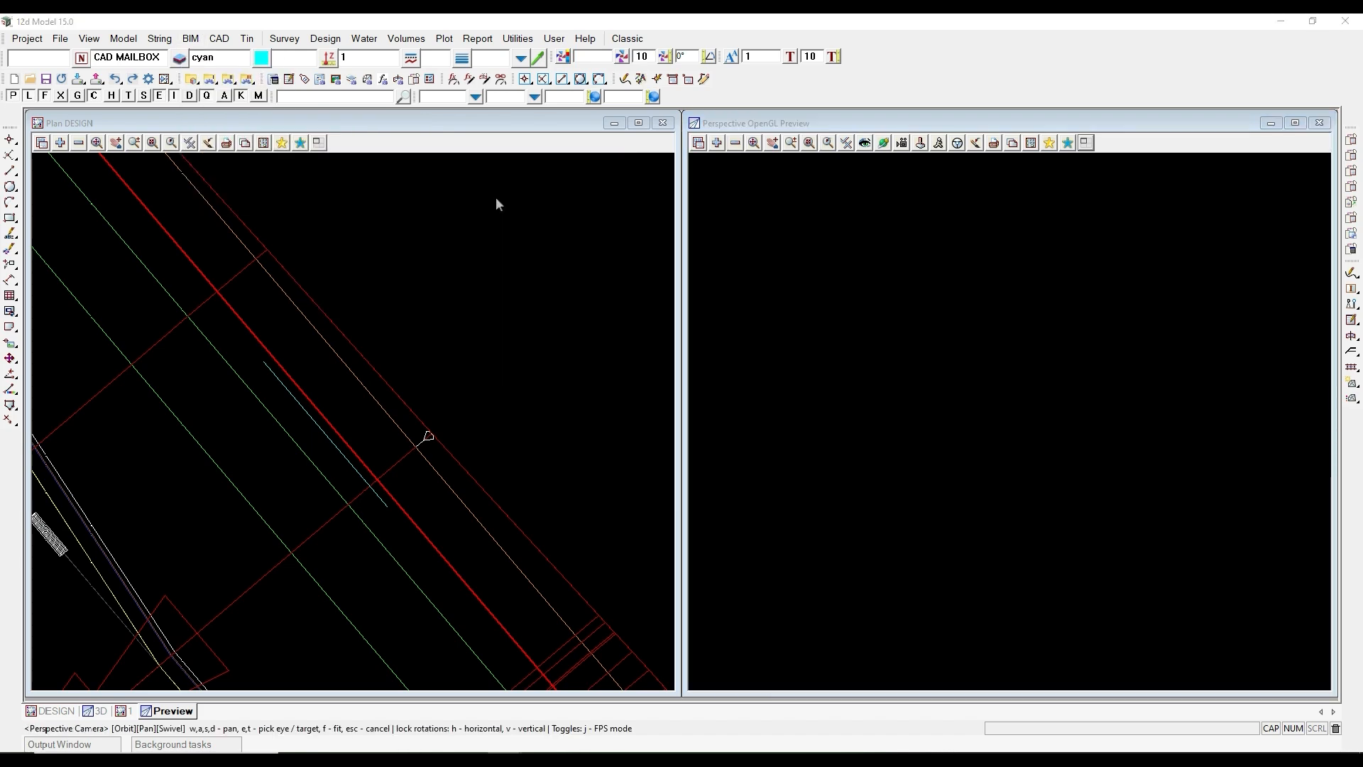
pyautogui.click(452, 286)
pyautogui.write('MAILBOX')
pyautogui.press('Return')
pyautogui.click(672, 288)
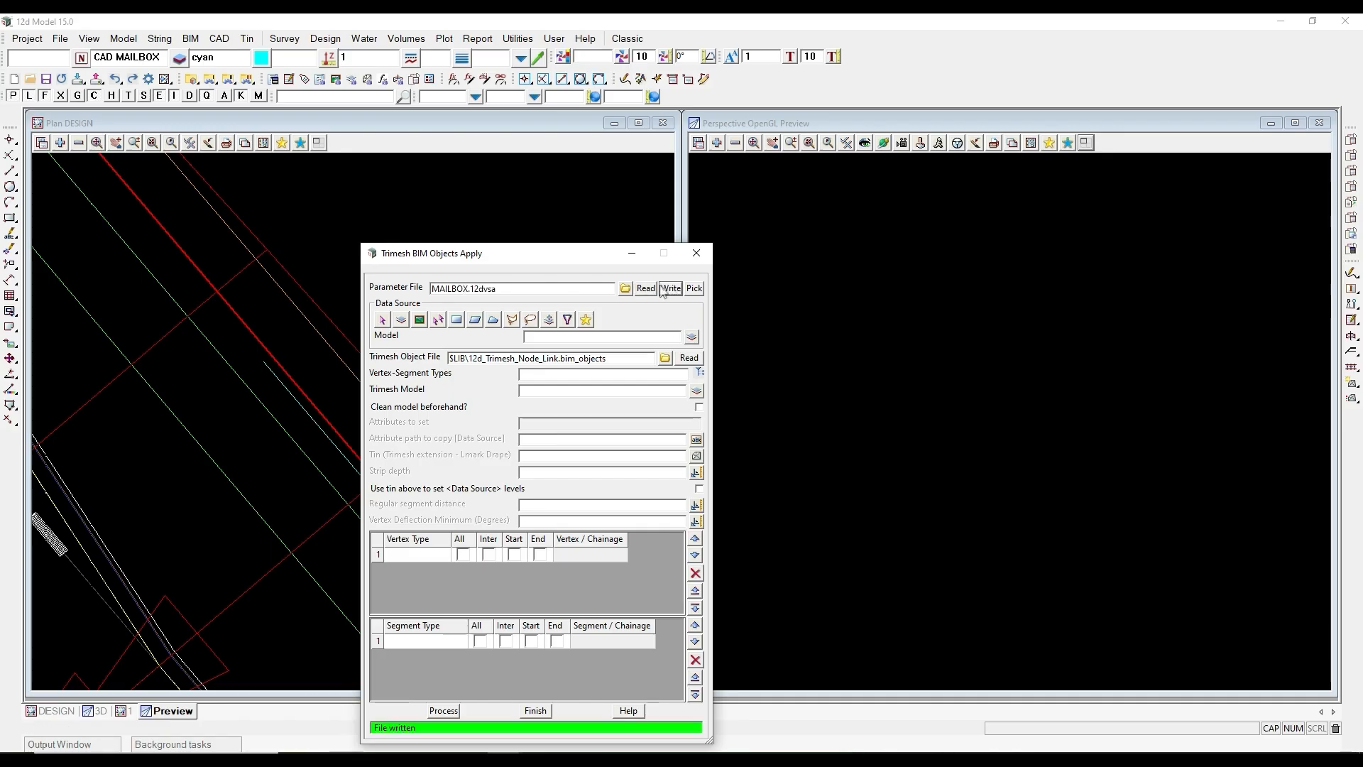
# Pick the short CAD MAILBOX string beside the road in the plan view as the data source.
pyautogui.moveTo(565, 255); pyautogui.dragTo(873, 163)
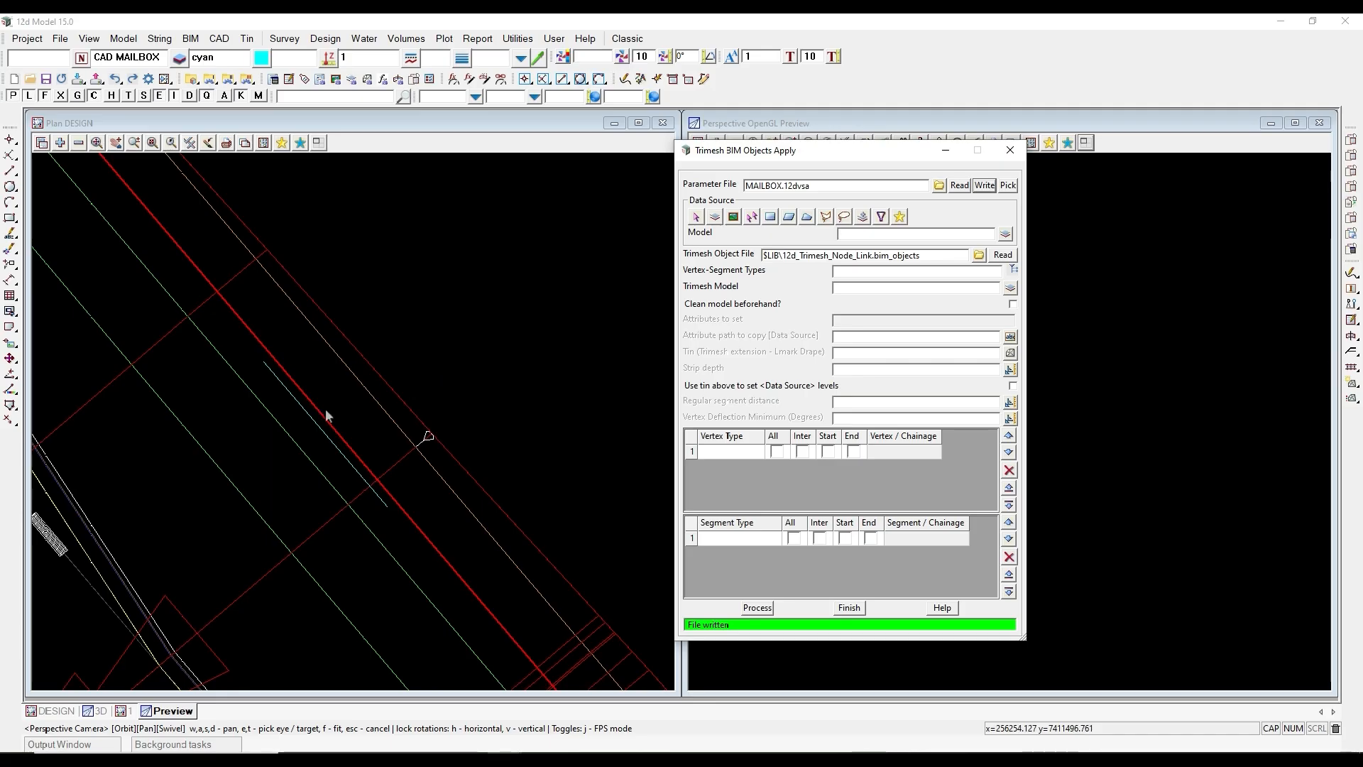
pyautogui.scroll(-3, 337, 404)
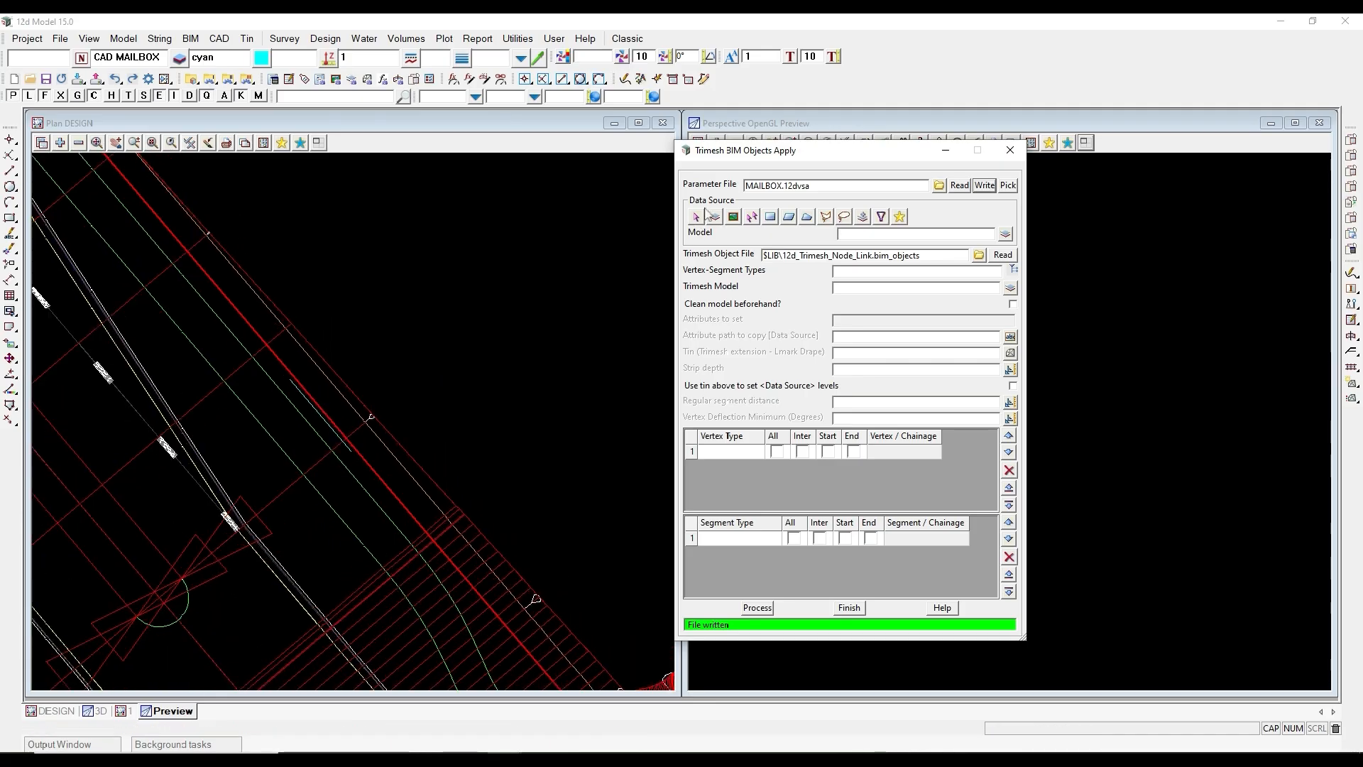
pyautogui.click(697, 220)
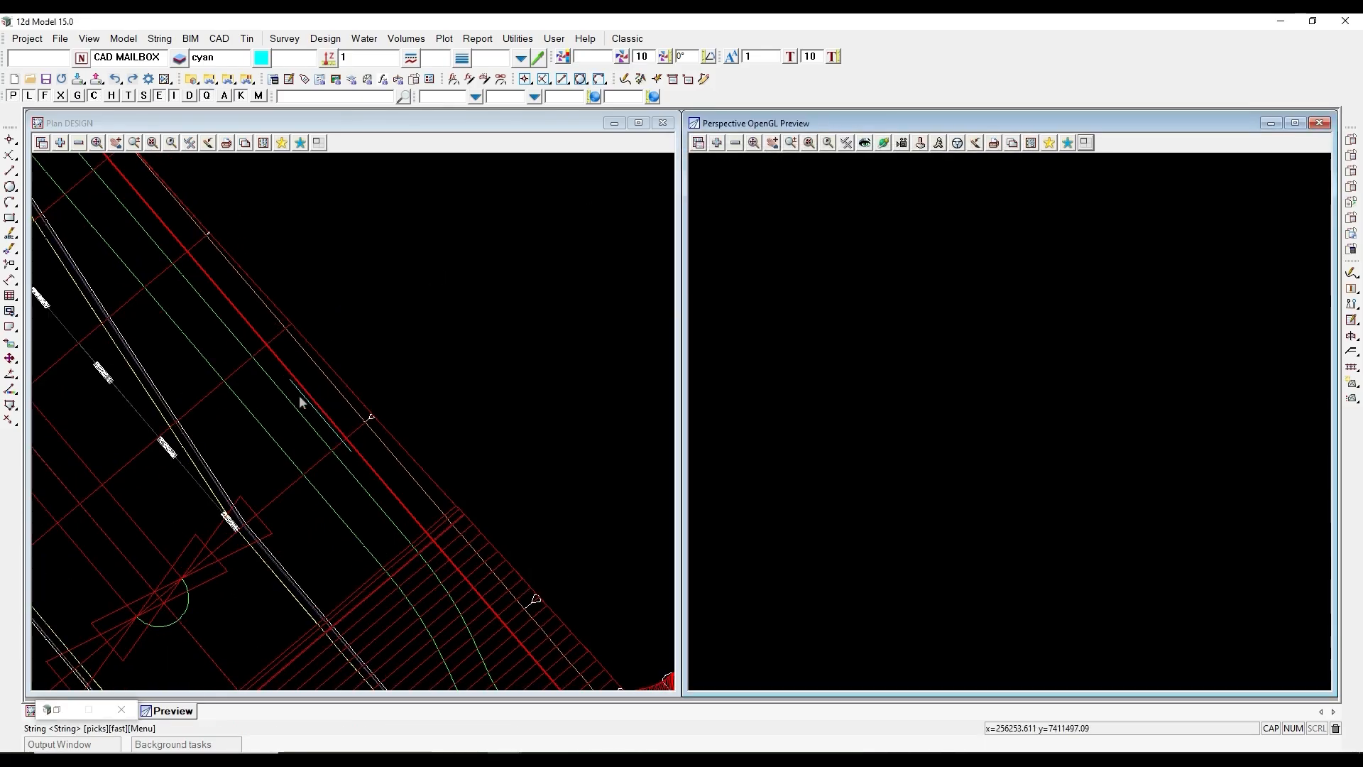
pyautogui.click(289, 387)
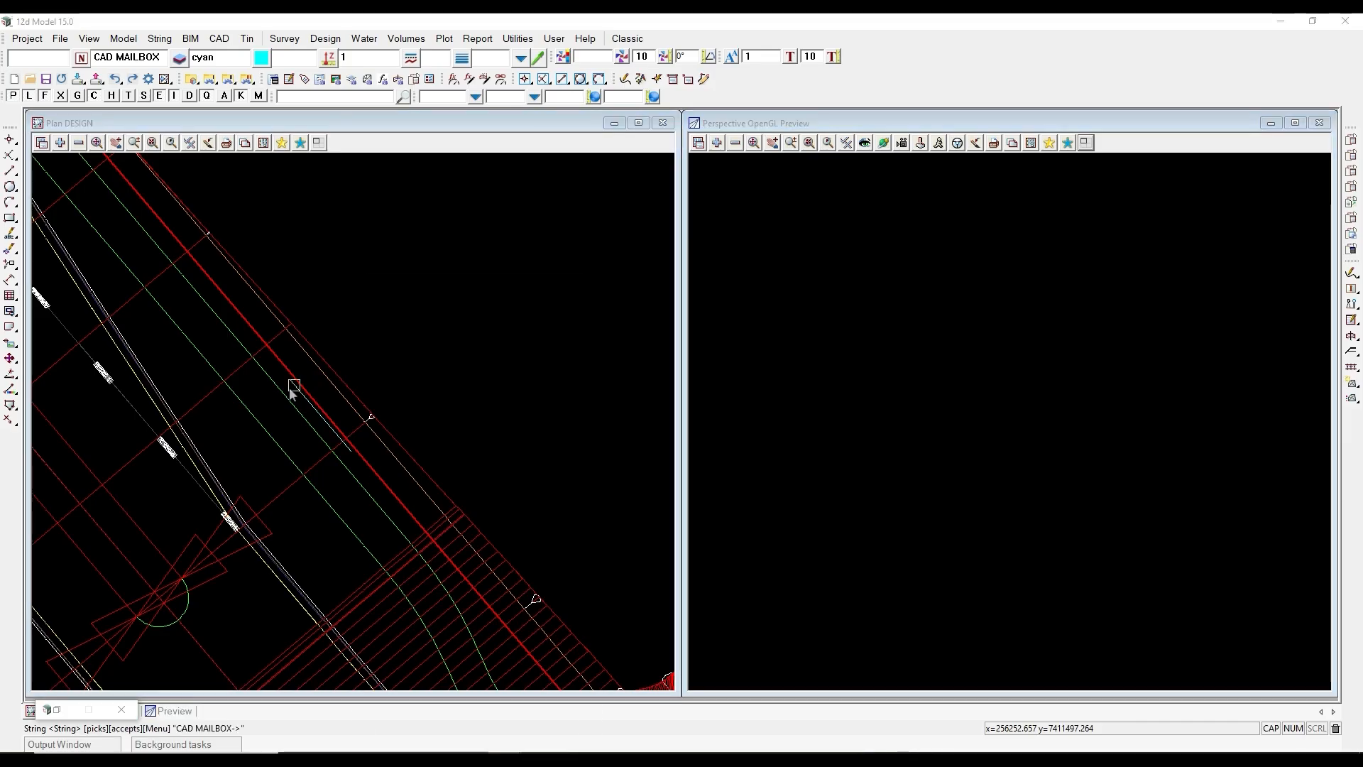
pyautogui.middleClick(289, 389)
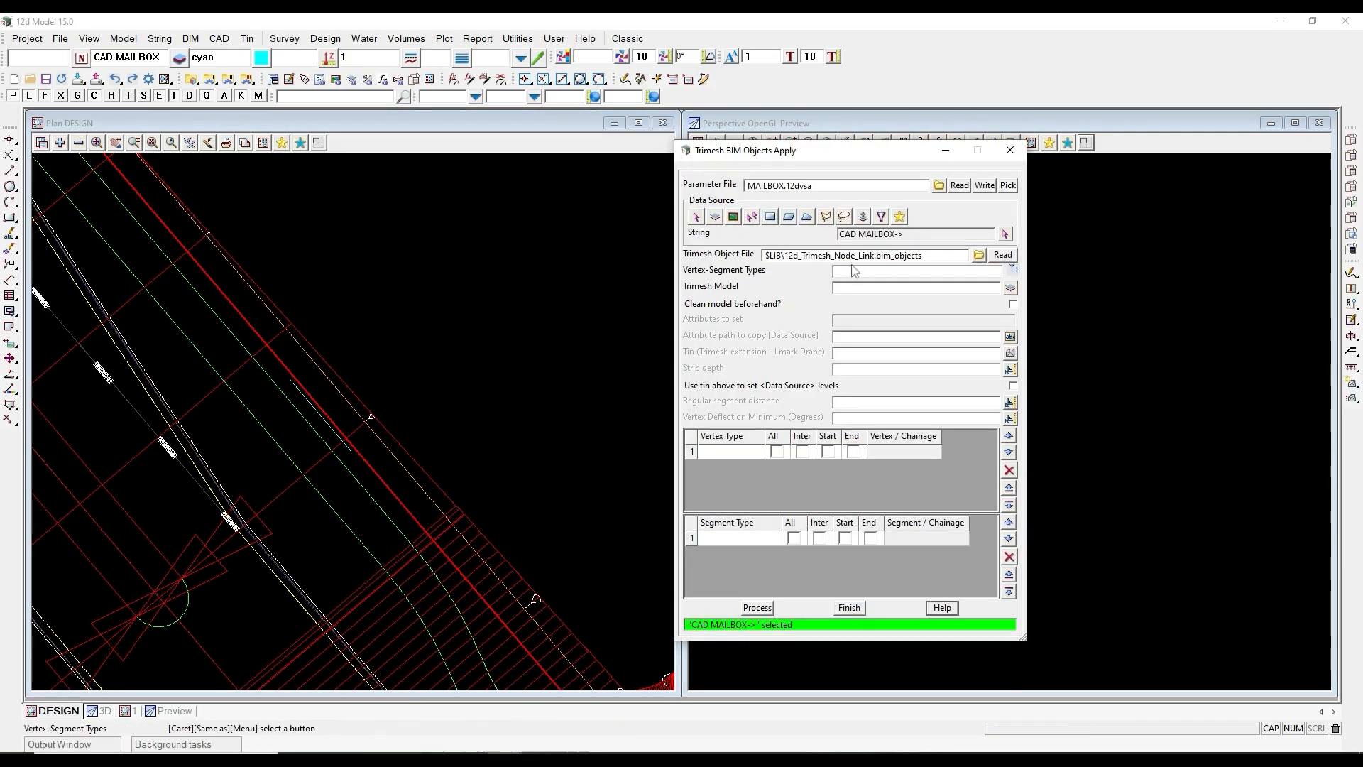
# Set the trimesh object file to the project's 12d_Trimesh_Node_Link.bim_objects and the vertex-segment type to PUBLIC/INFRA.
pyautogui.click(979, 255)
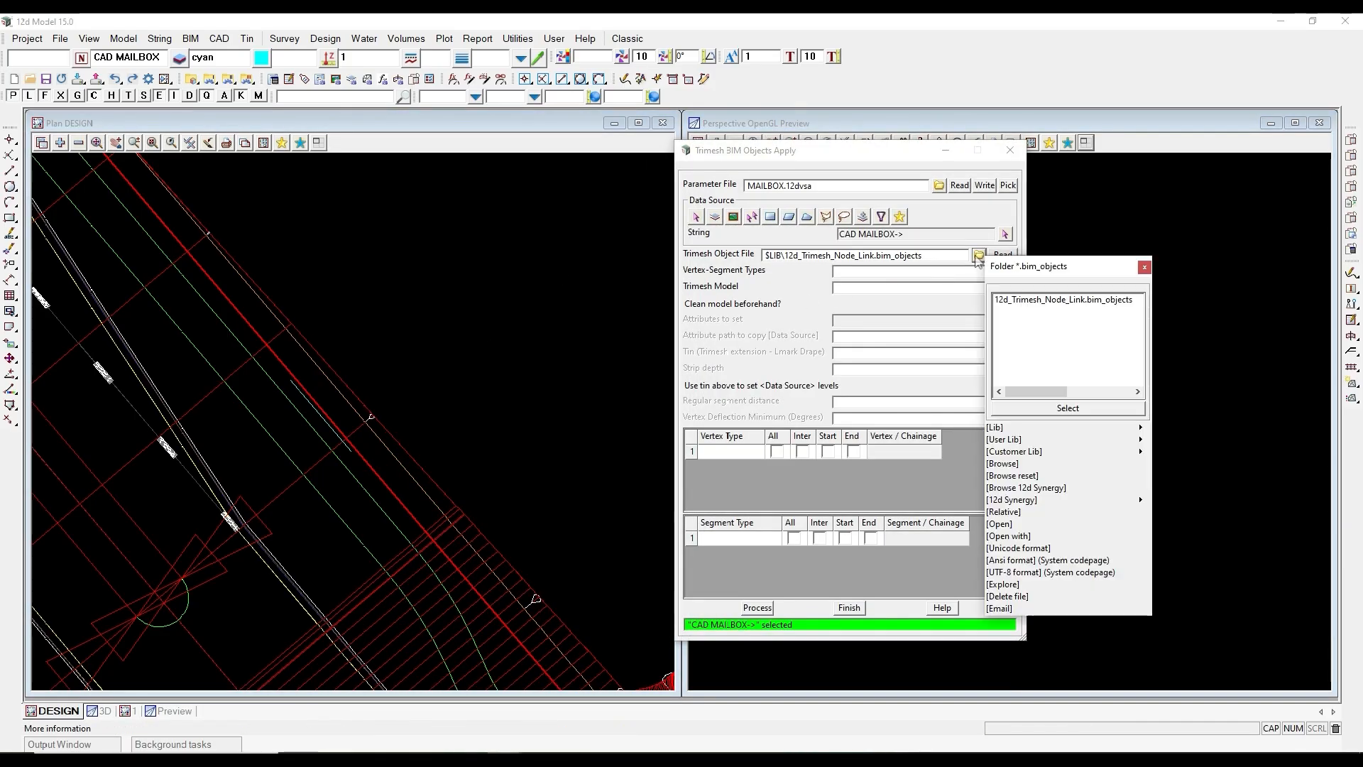
pyautogui.click(1010, 304)
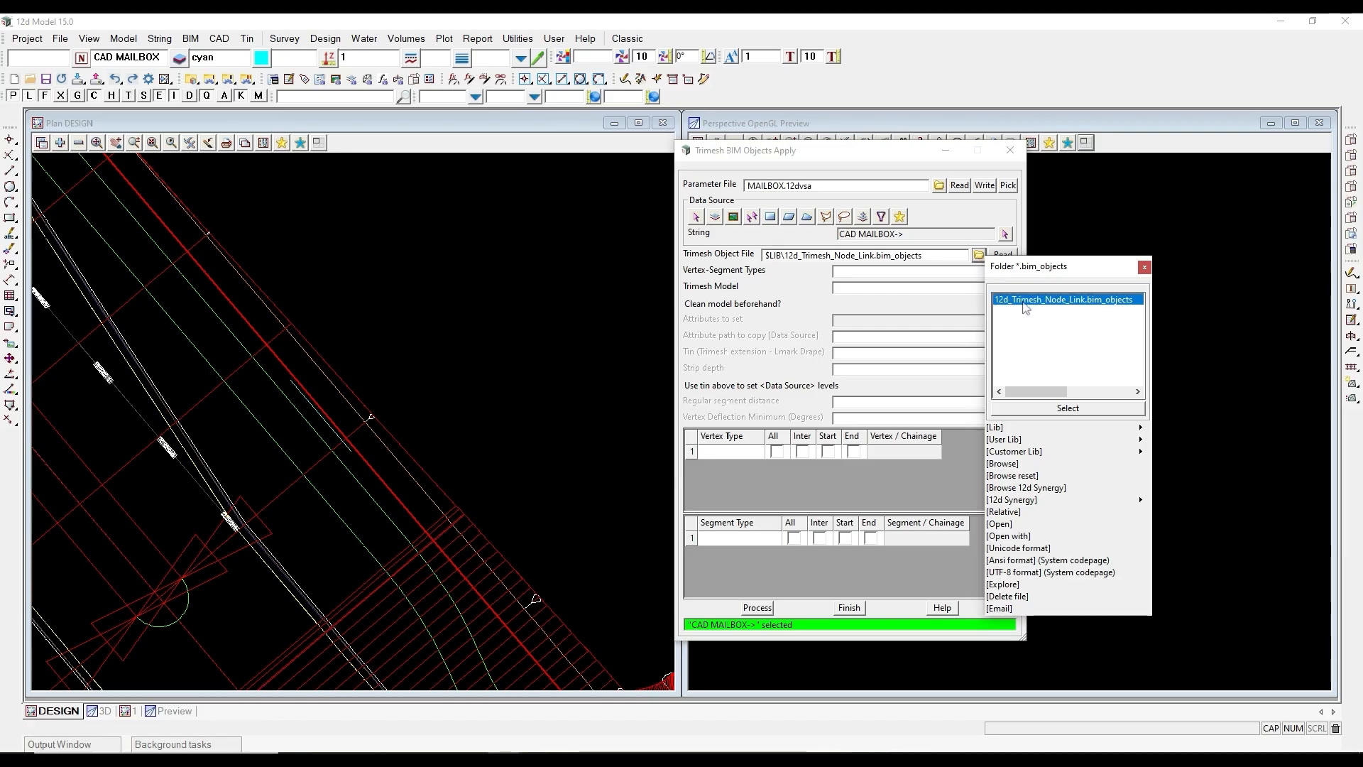
pyautogui.doubleClick(1025, 304)
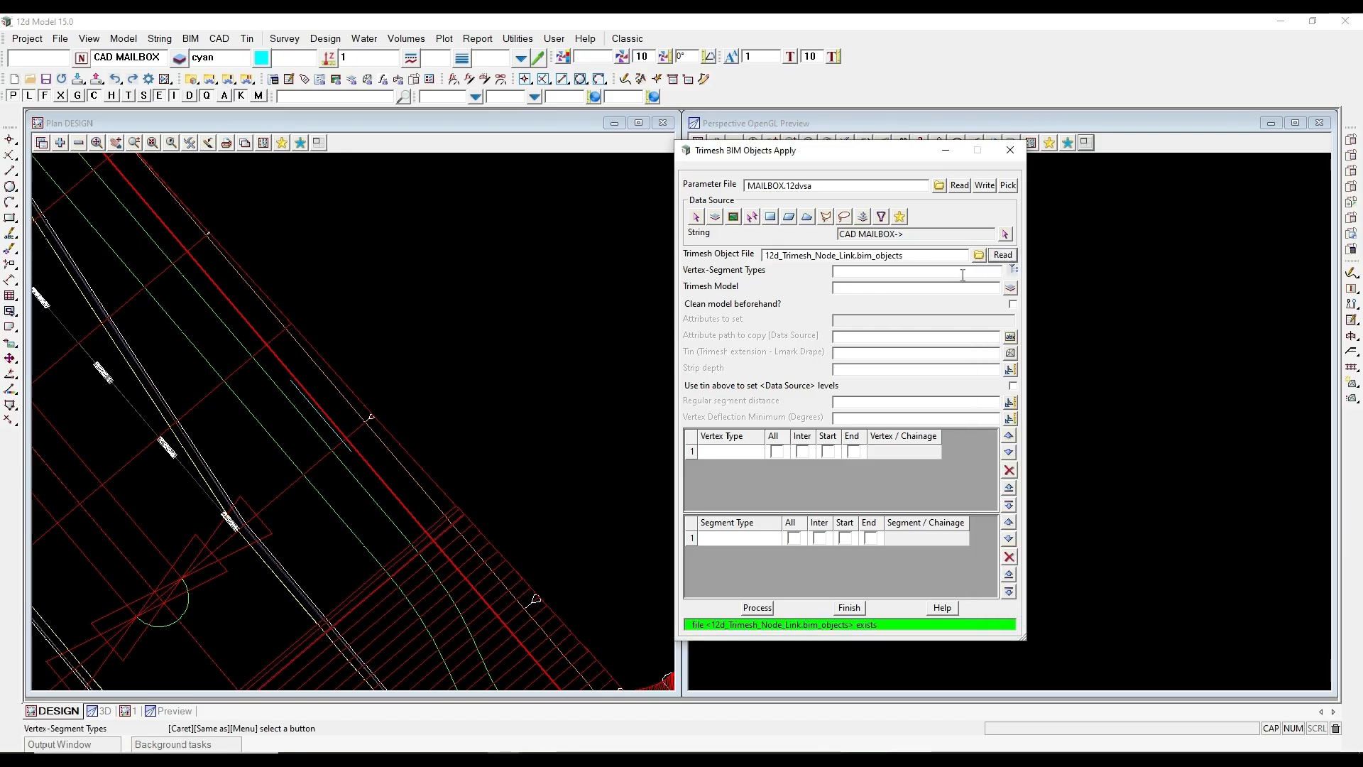
pyautogui.click(1013, 271)
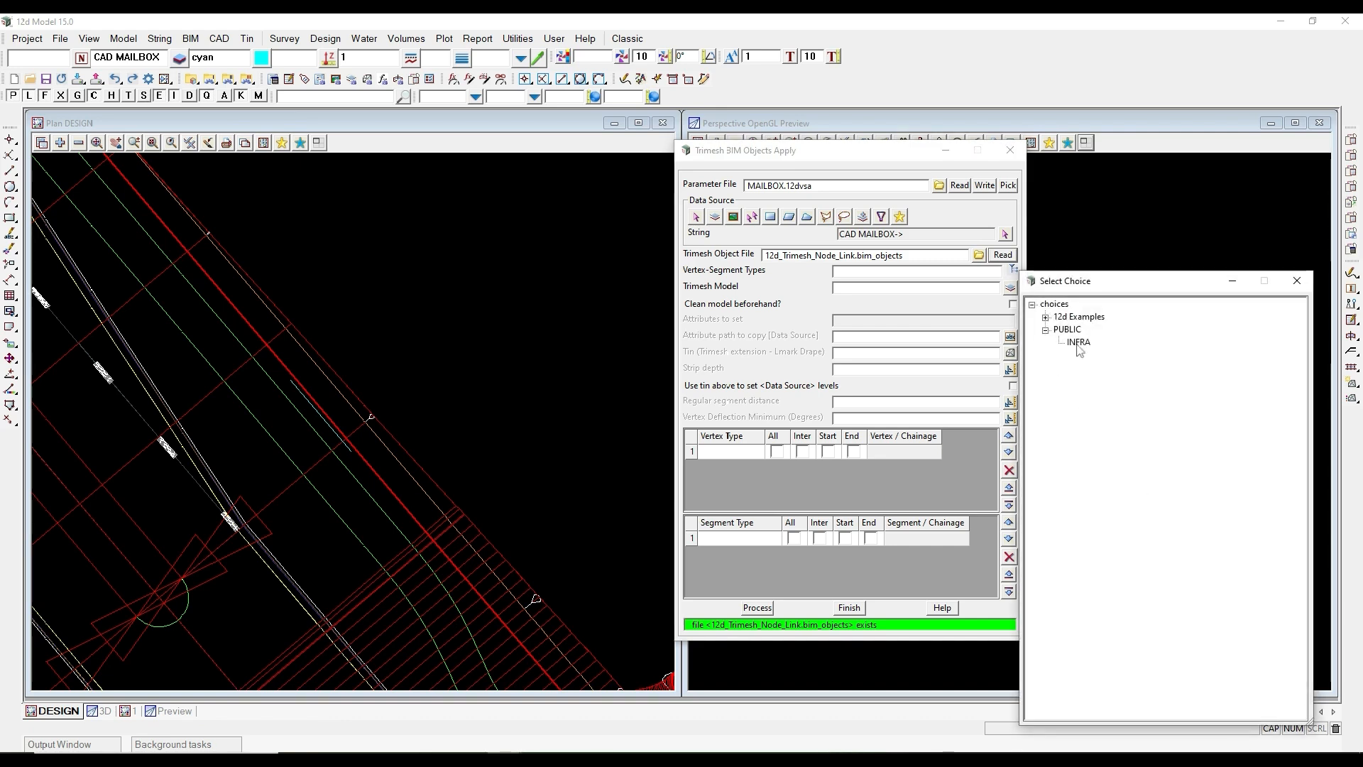
pyautogui.doubleClick(1078, 342)
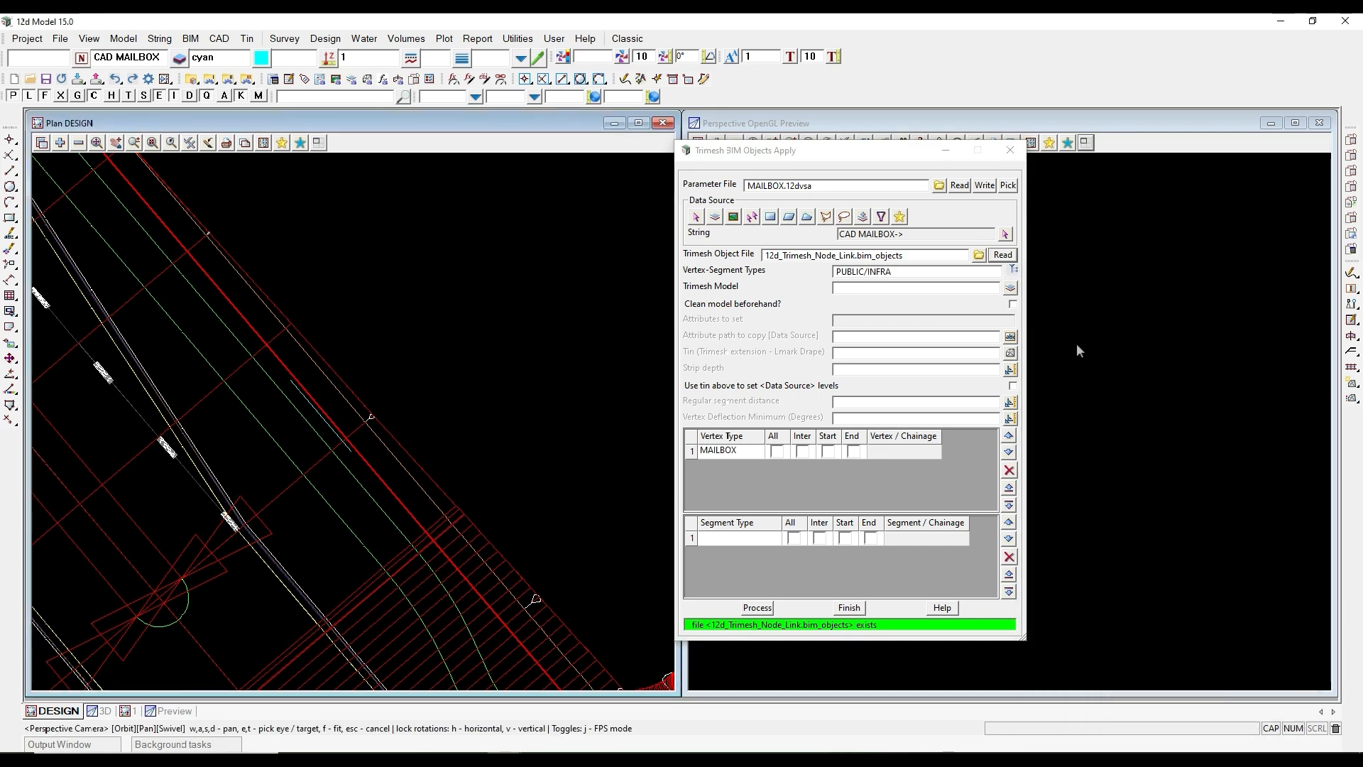
# Set the trimesh model to MESH MAILBOX and have the model cleaned beforehand.
pyautogui.click(864, 287)
pyautogui.write('ME')
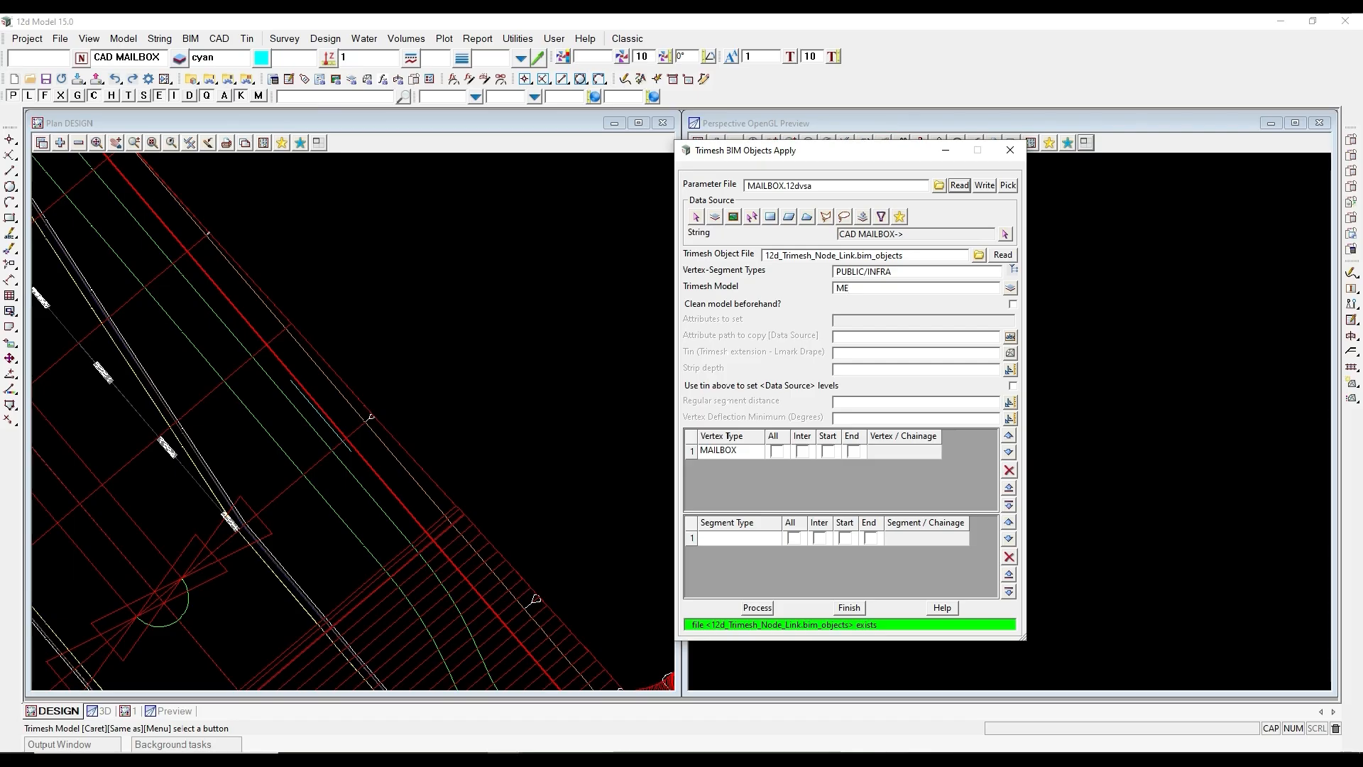
pyautogui.write('SH MAILBOX')
pyautogui.press('Return')
pyautogui.click(1012, 305)
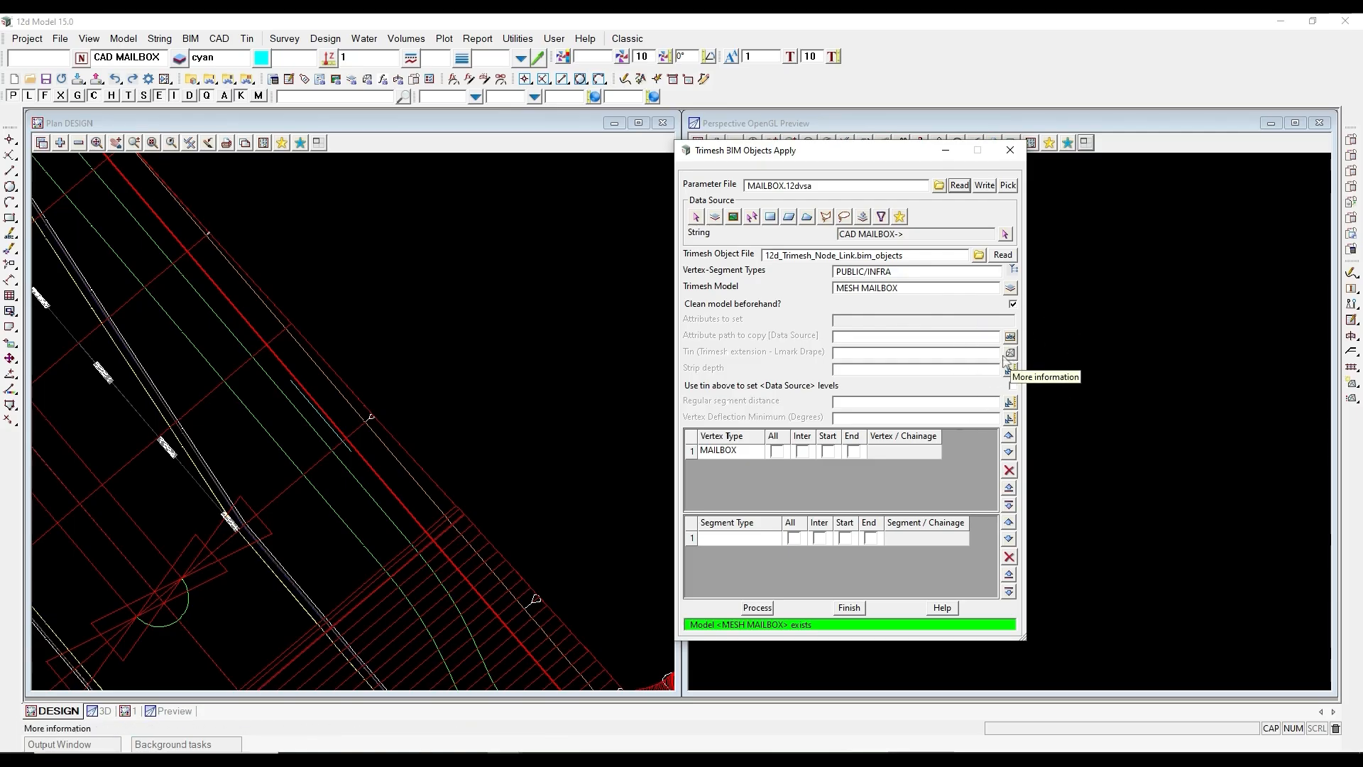
# Generate MAILBOX objects at the start and intermediate vertices with a regular segment distance of .880, and show them in the 3D view.
pyautogui.click(857, 402)
pyautogui.write('.880')
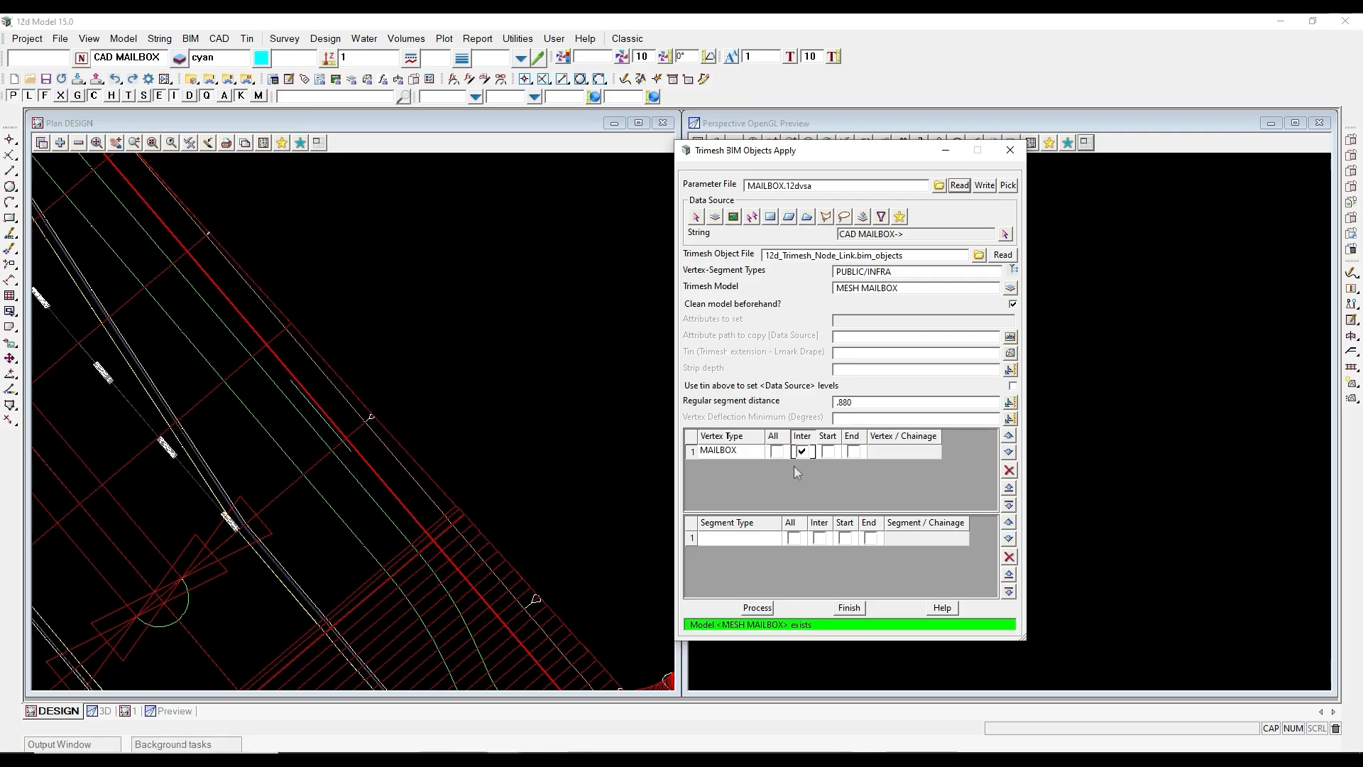
pyautogui.click(828, 452)
pyautogui.click(758, 608)
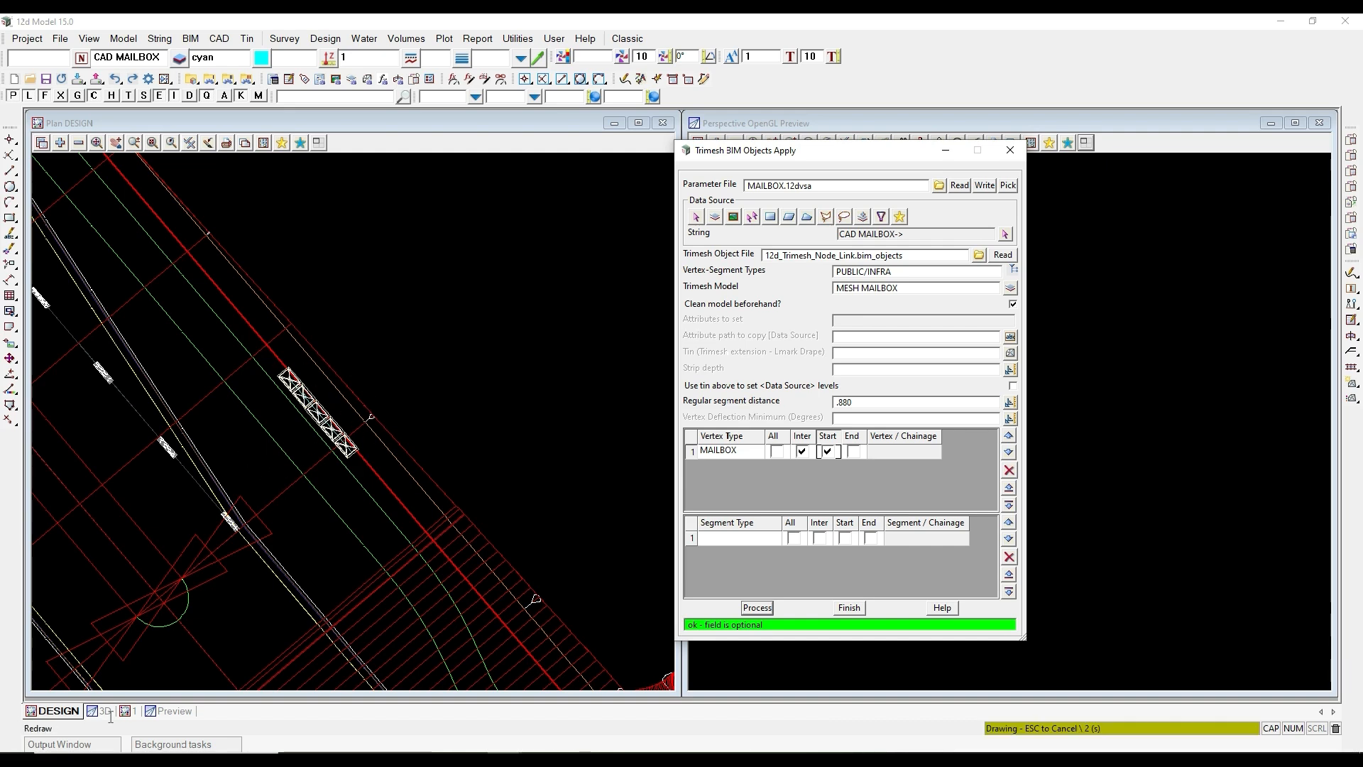
pyautogui.click(849, 608)
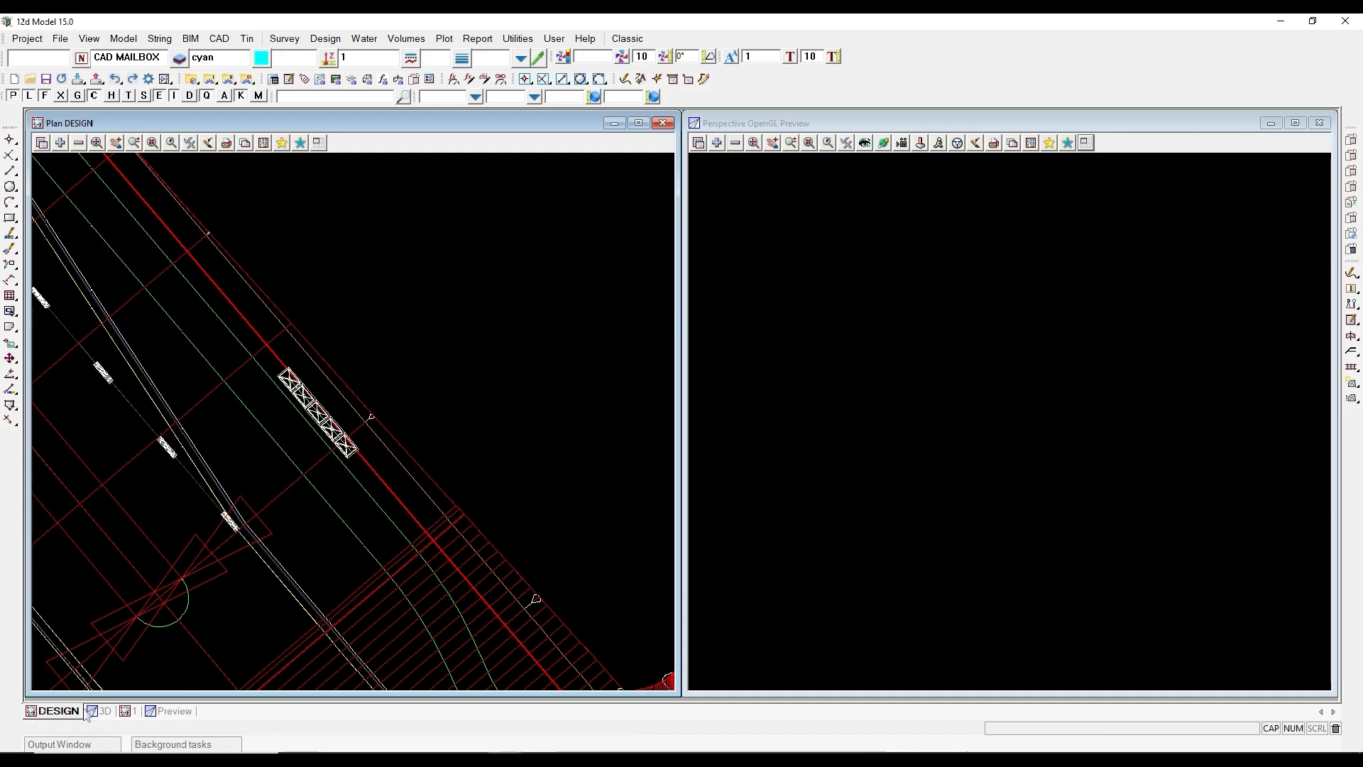
pyautogui.click(97, 711)
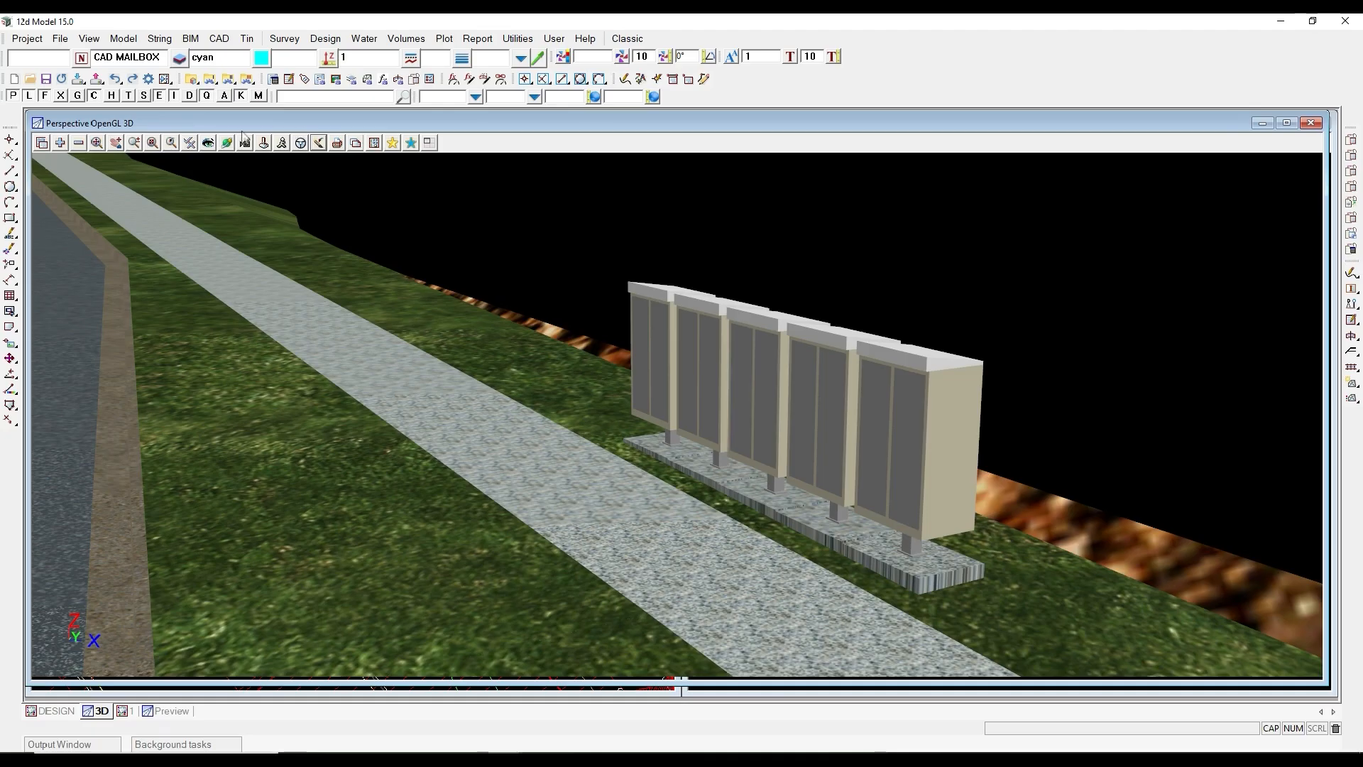
# Examine the options for generating trimeshes from 12d objects and the other sources a trimesh can be created from.
pyautogui.click(190, 40)
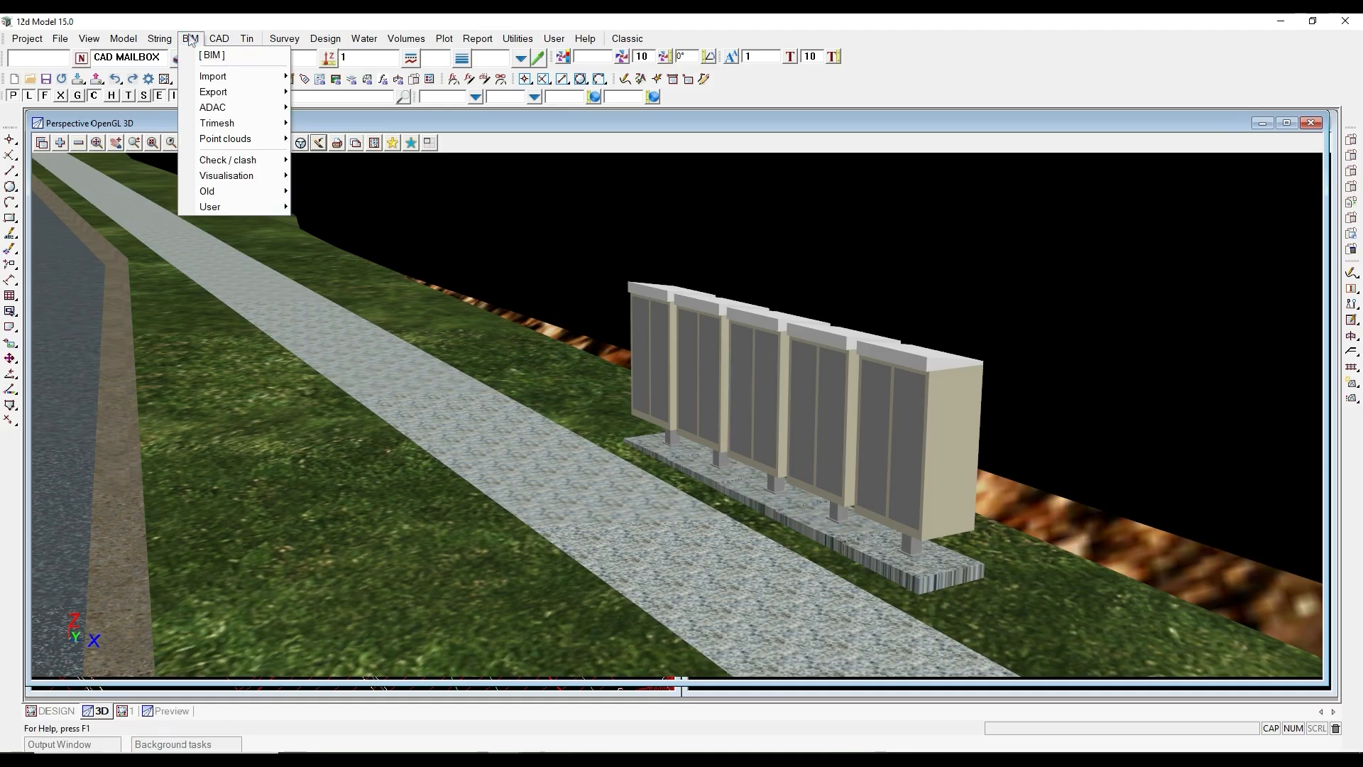
pyautogui.moveTo(201, 124)
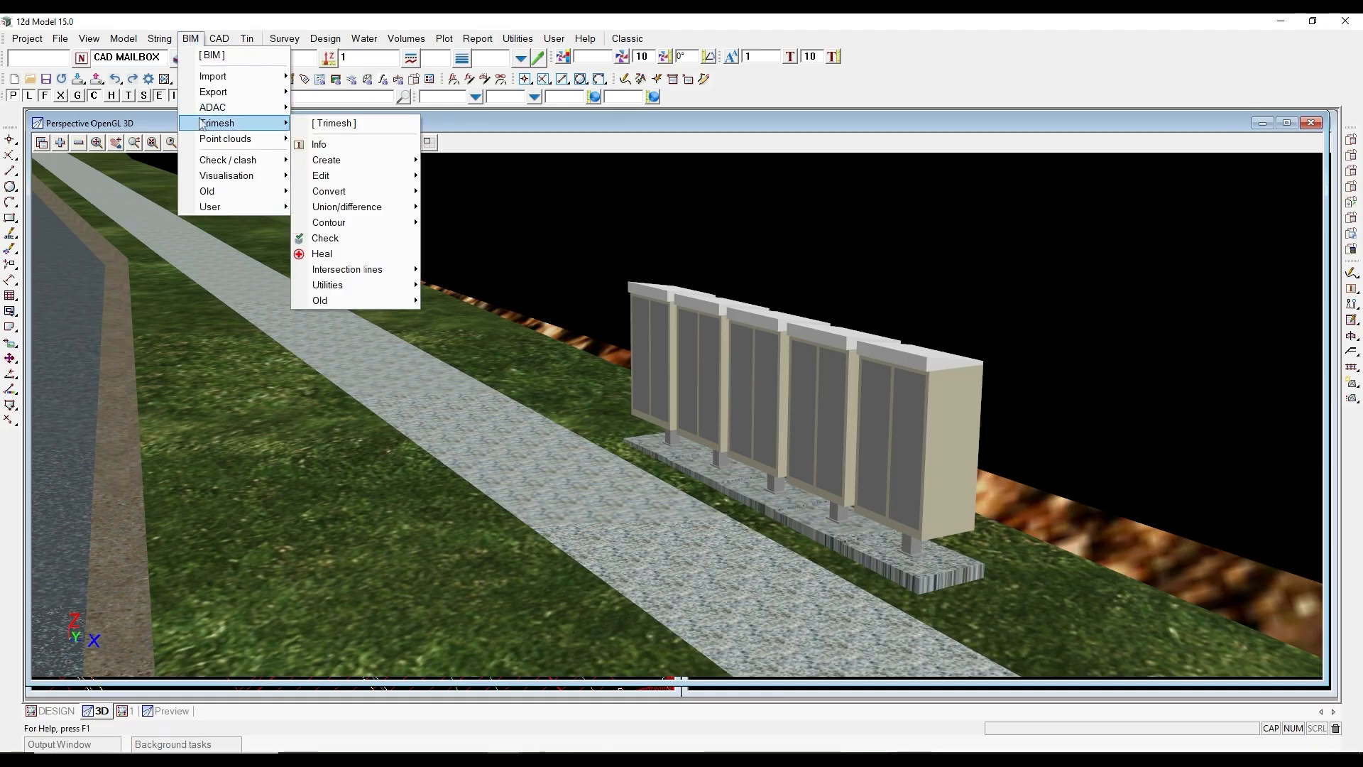
pyautogui.moveTo(368, 159)
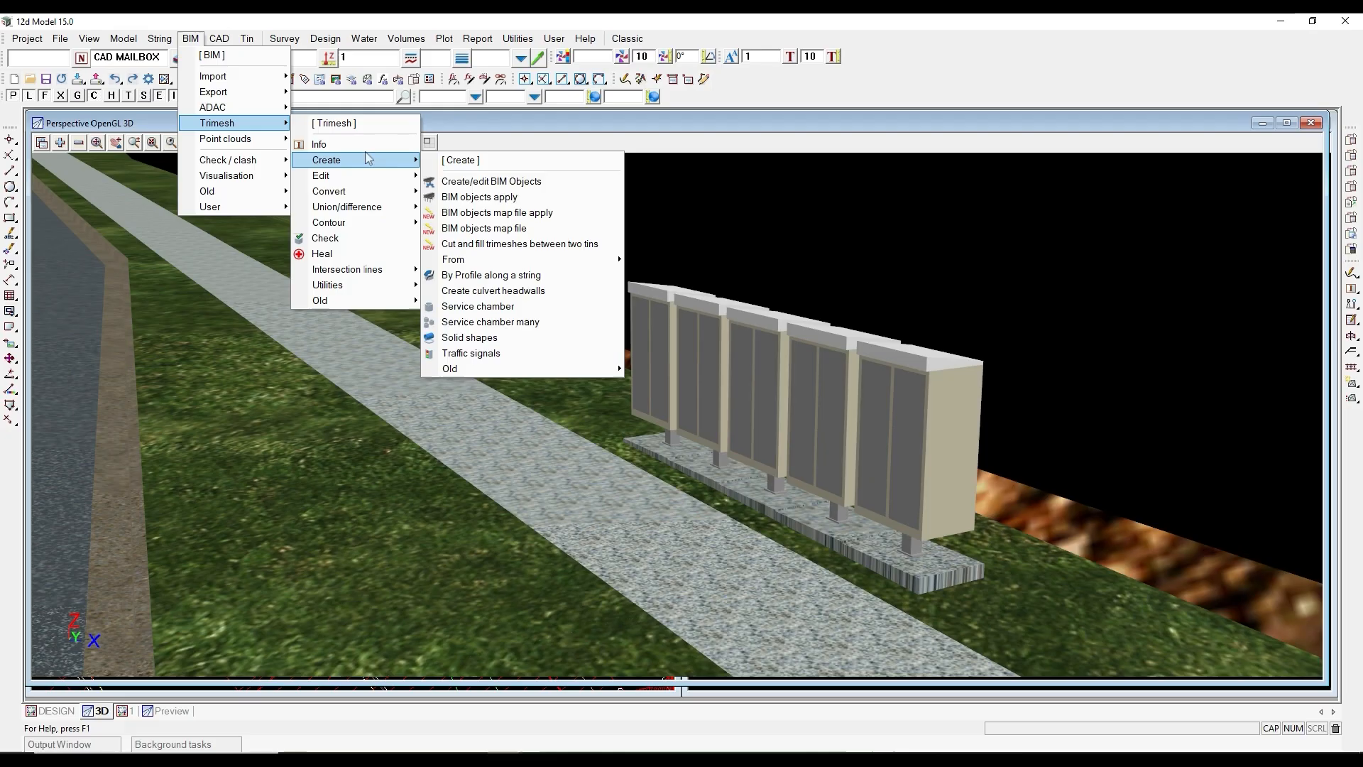
pyautogui.click(456, 160)
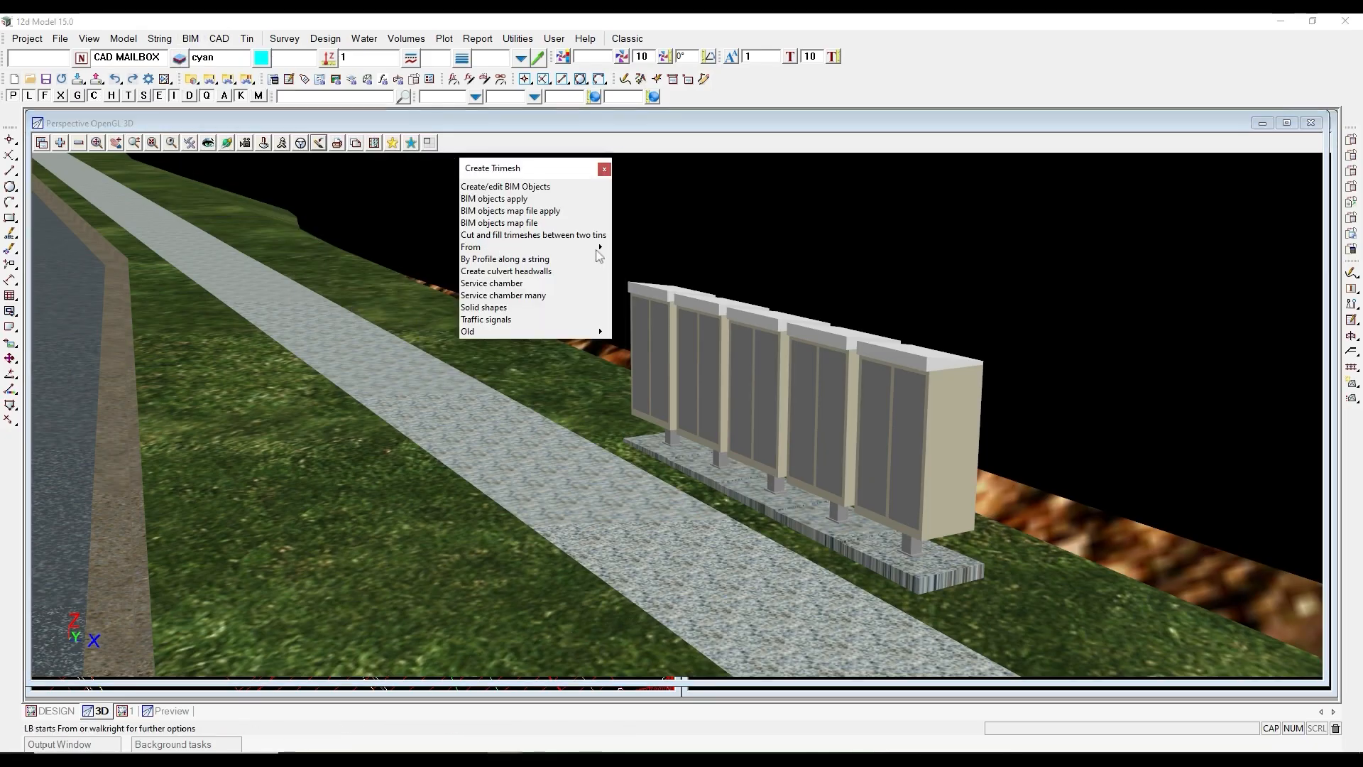
pyautogui.moveTo(607, 249)
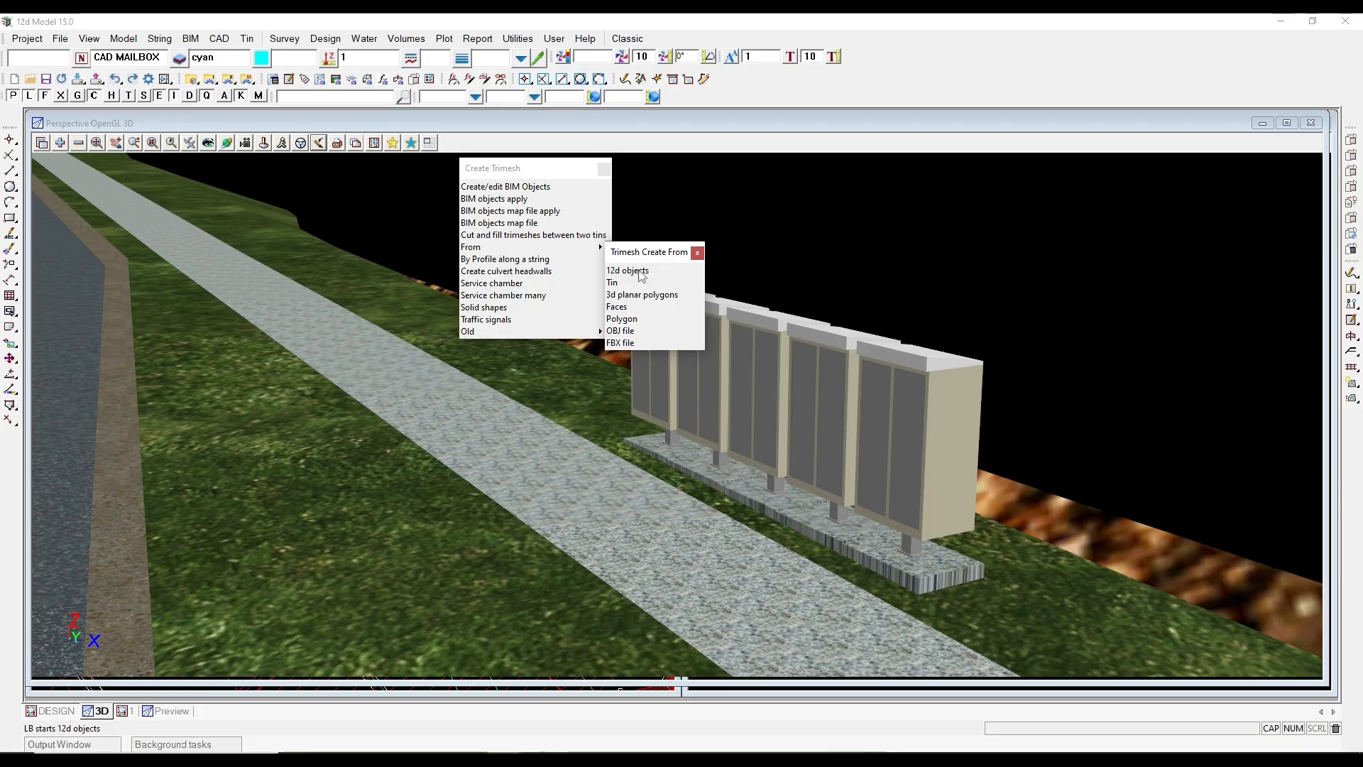
pyautogui.click(627, 271)
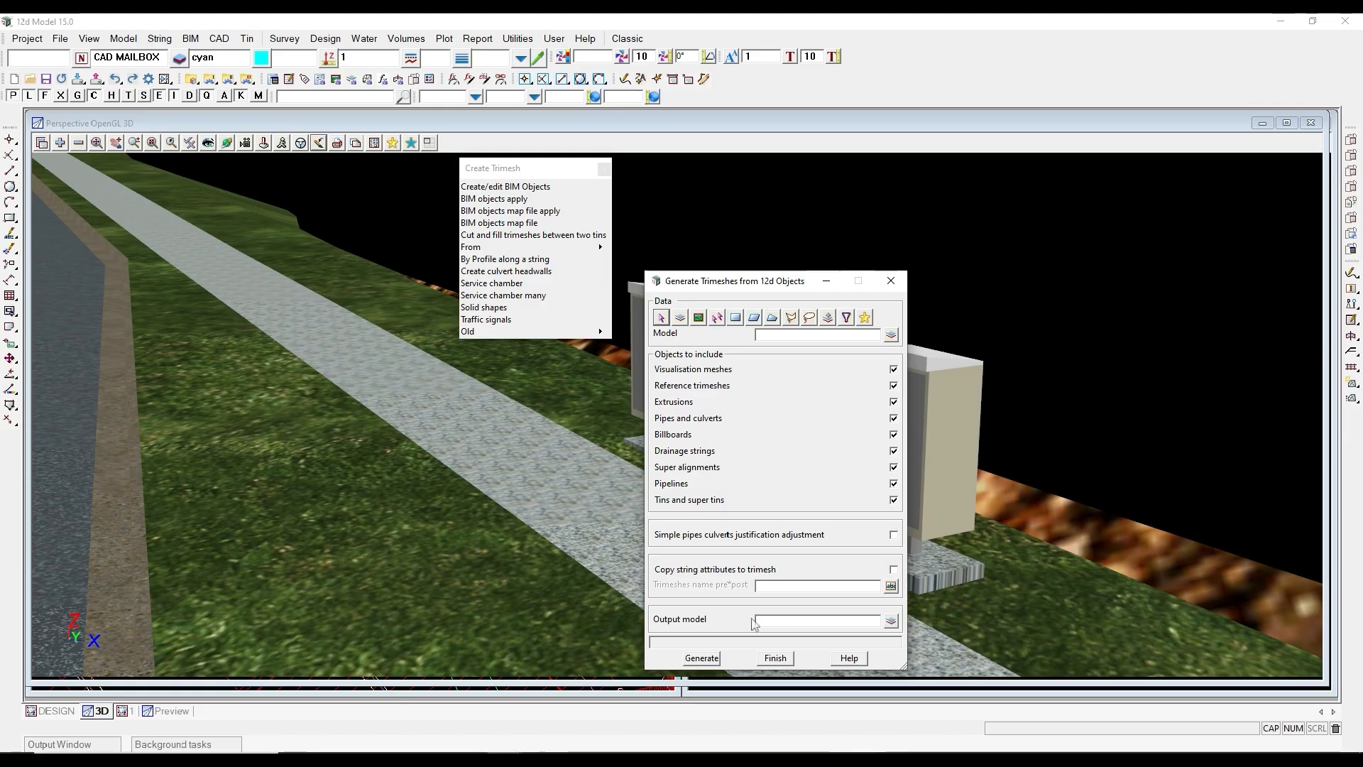
pyautogui.click(779, 660)
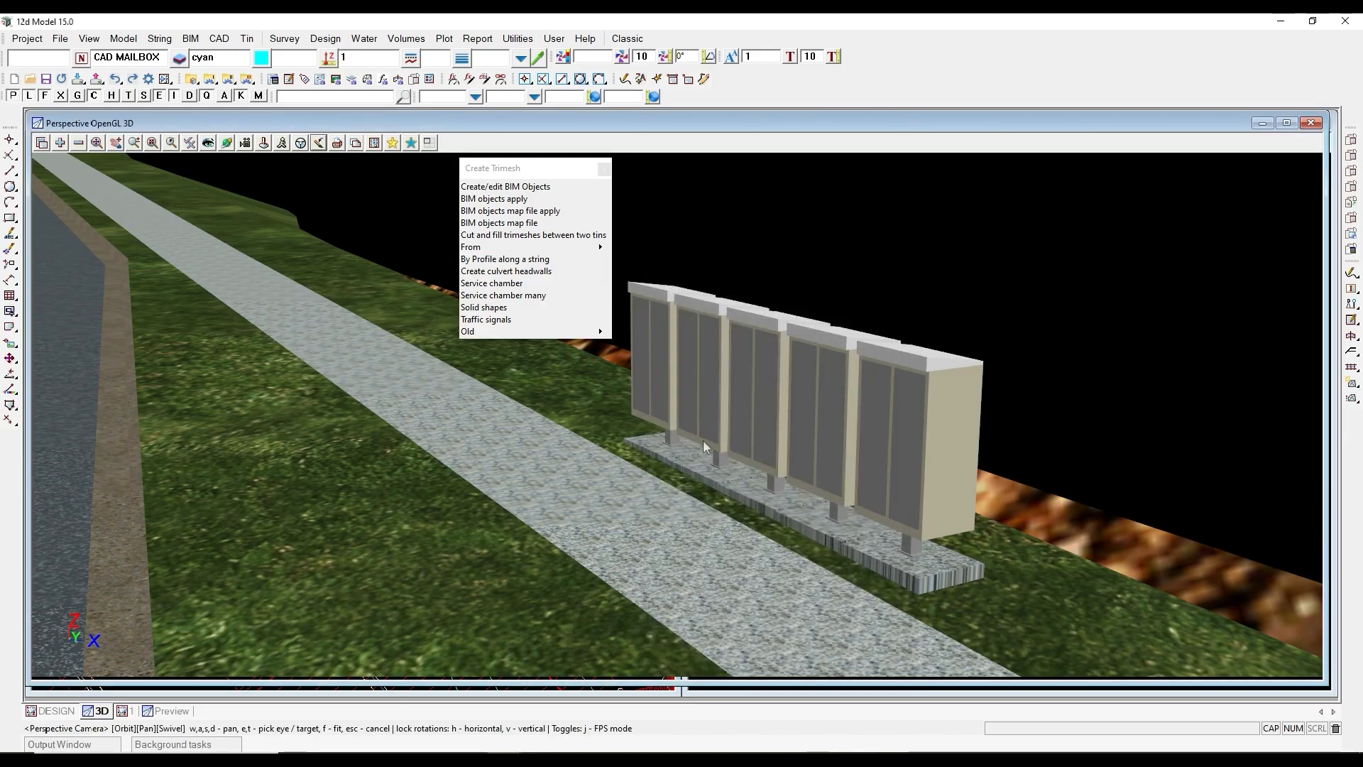
pyautogui.click(474, 247)
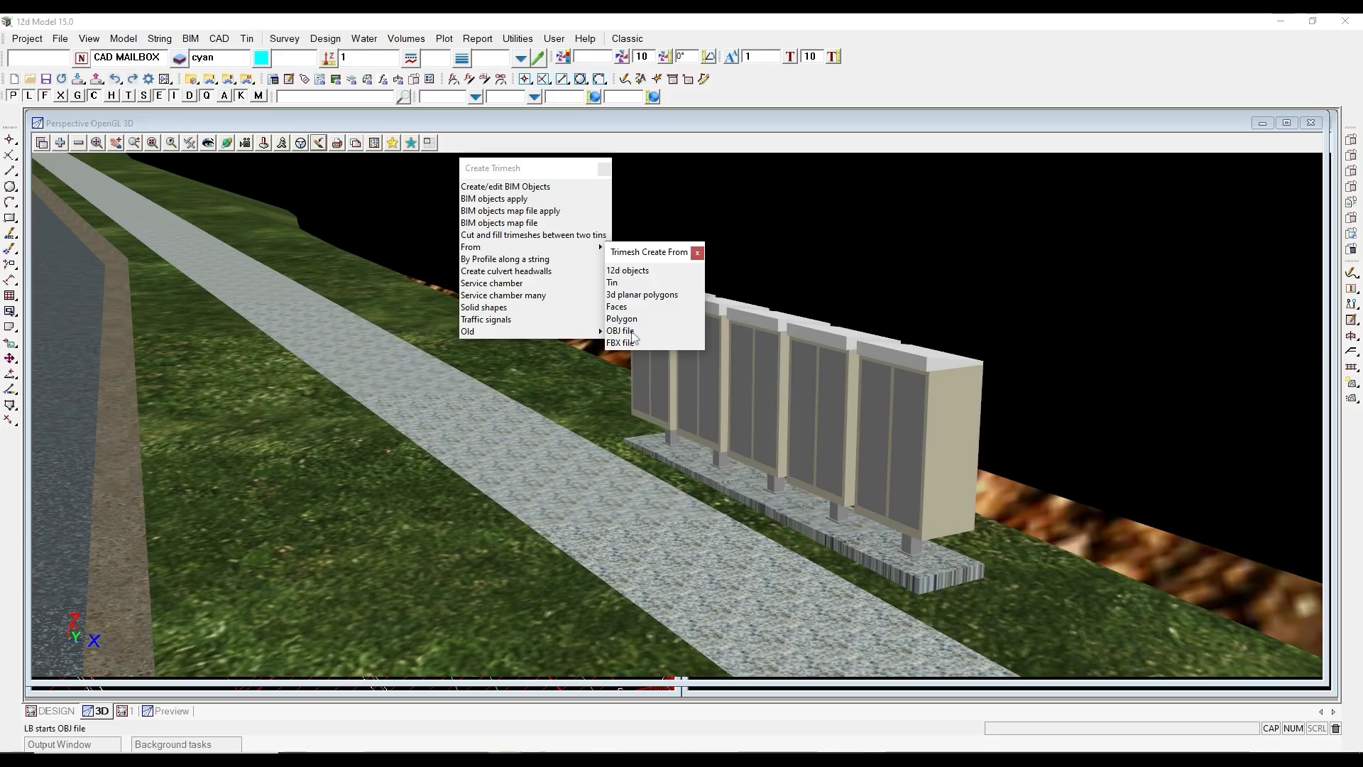
pyautogui.click(696, 253)
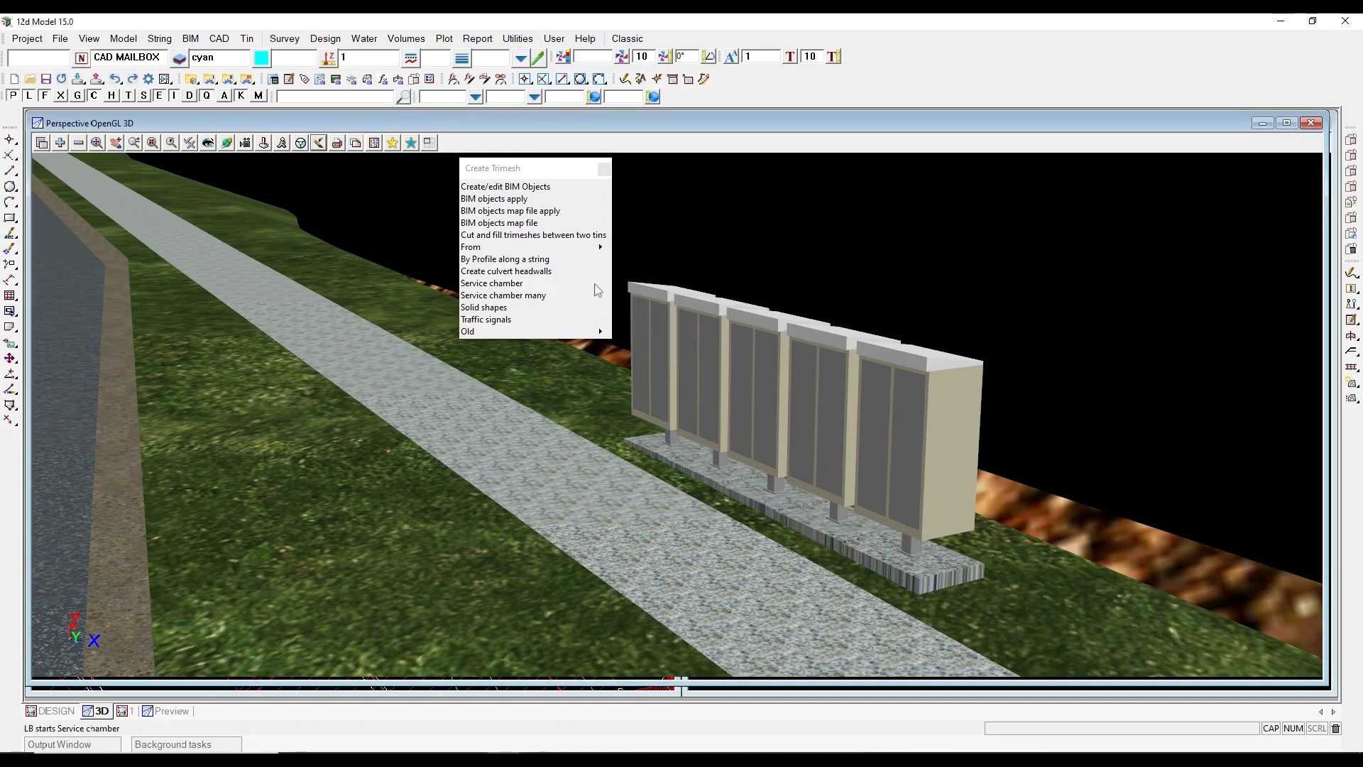
# Examine the culvert headwall trimesh settings and dimension table choices, and try processing with no models specified.
pyautogui.click(520, 271)
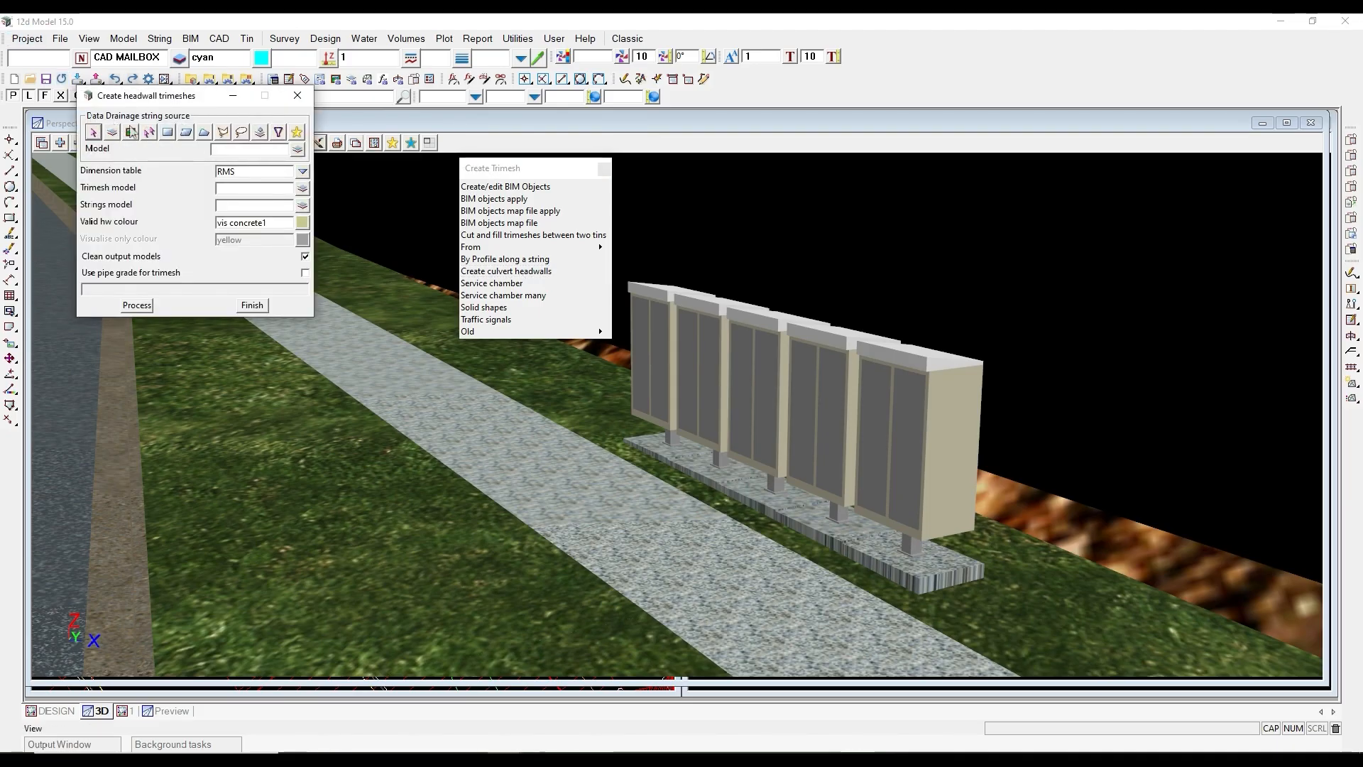
pyautogui.click(303, 173)
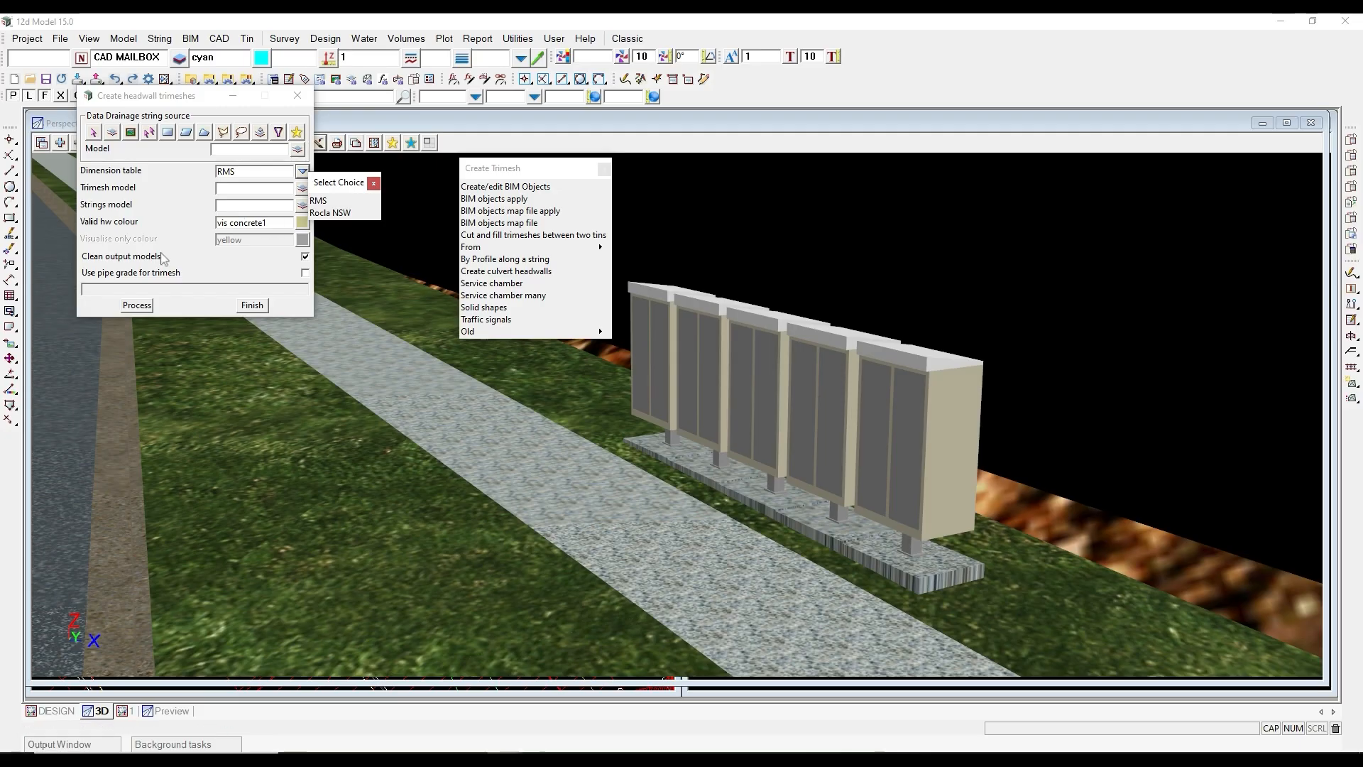
pyautogui.click(374, 183)
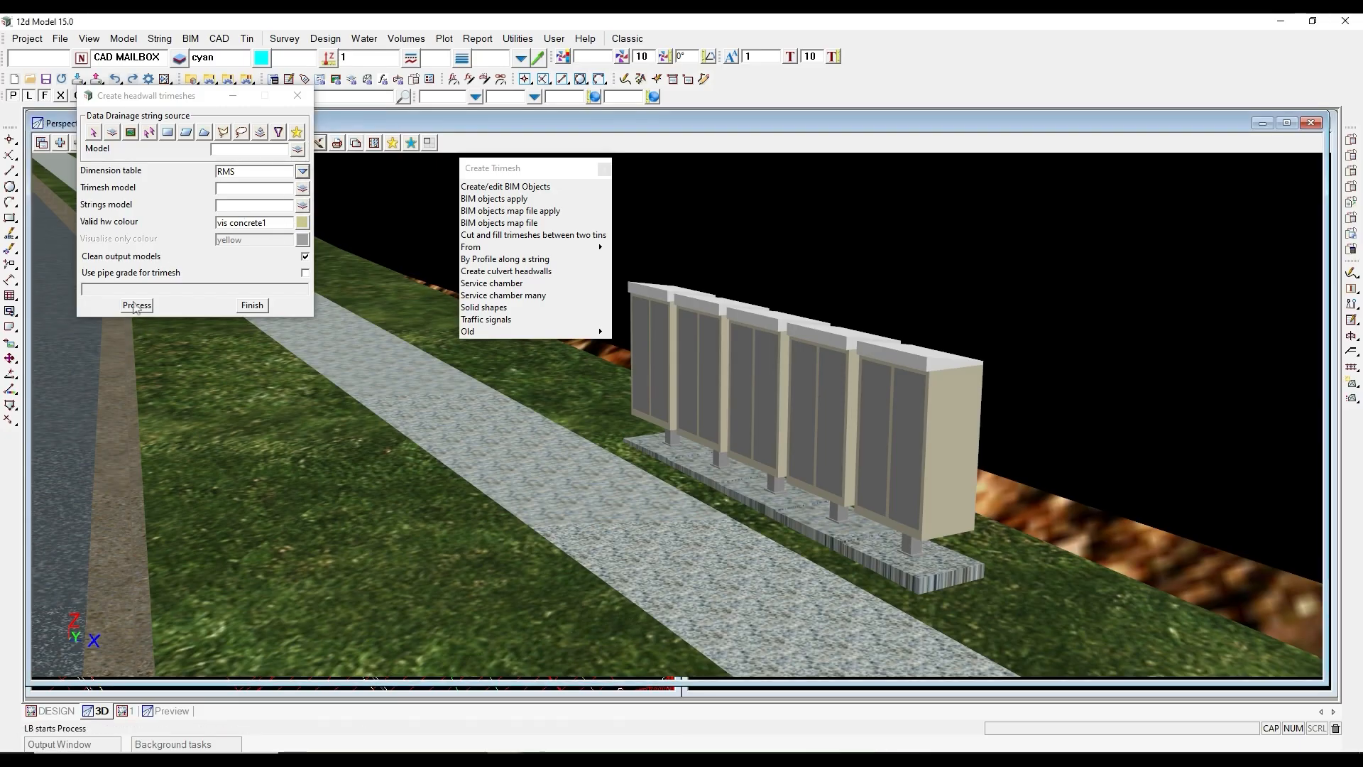
pyautogui.click(135, 305)
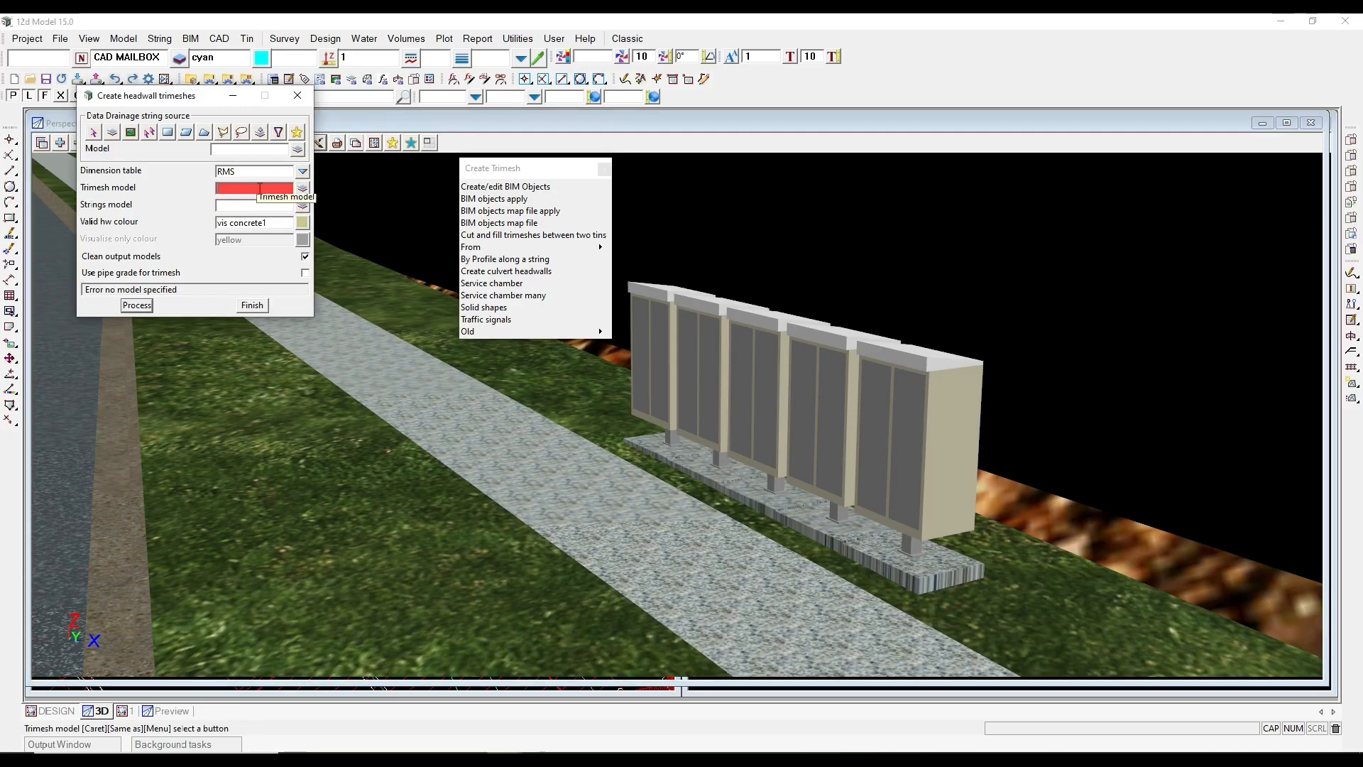
pyautogui.click(253, 307)
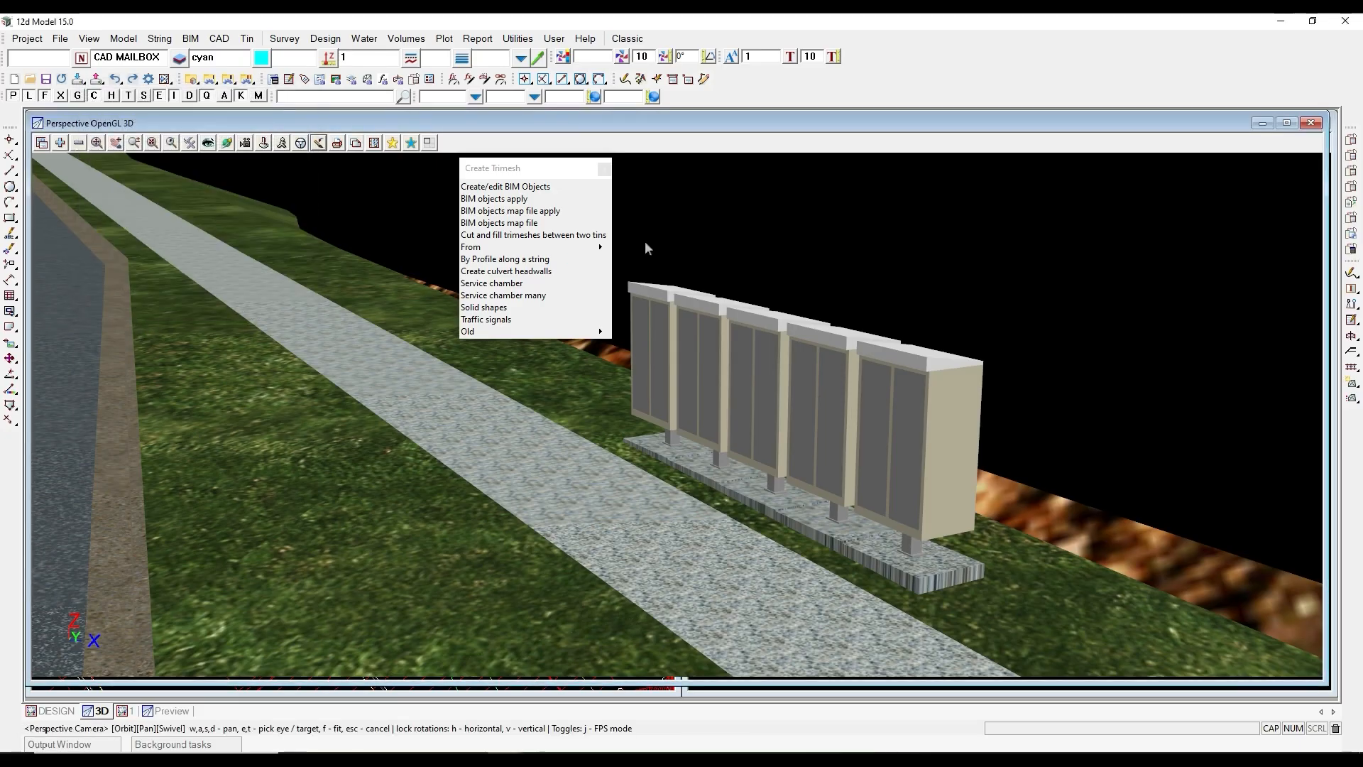
# Examine the settings for creating many service chamber trimeshes and the shape types available for solid trimeshes.
pyautogui.click(502, 295)
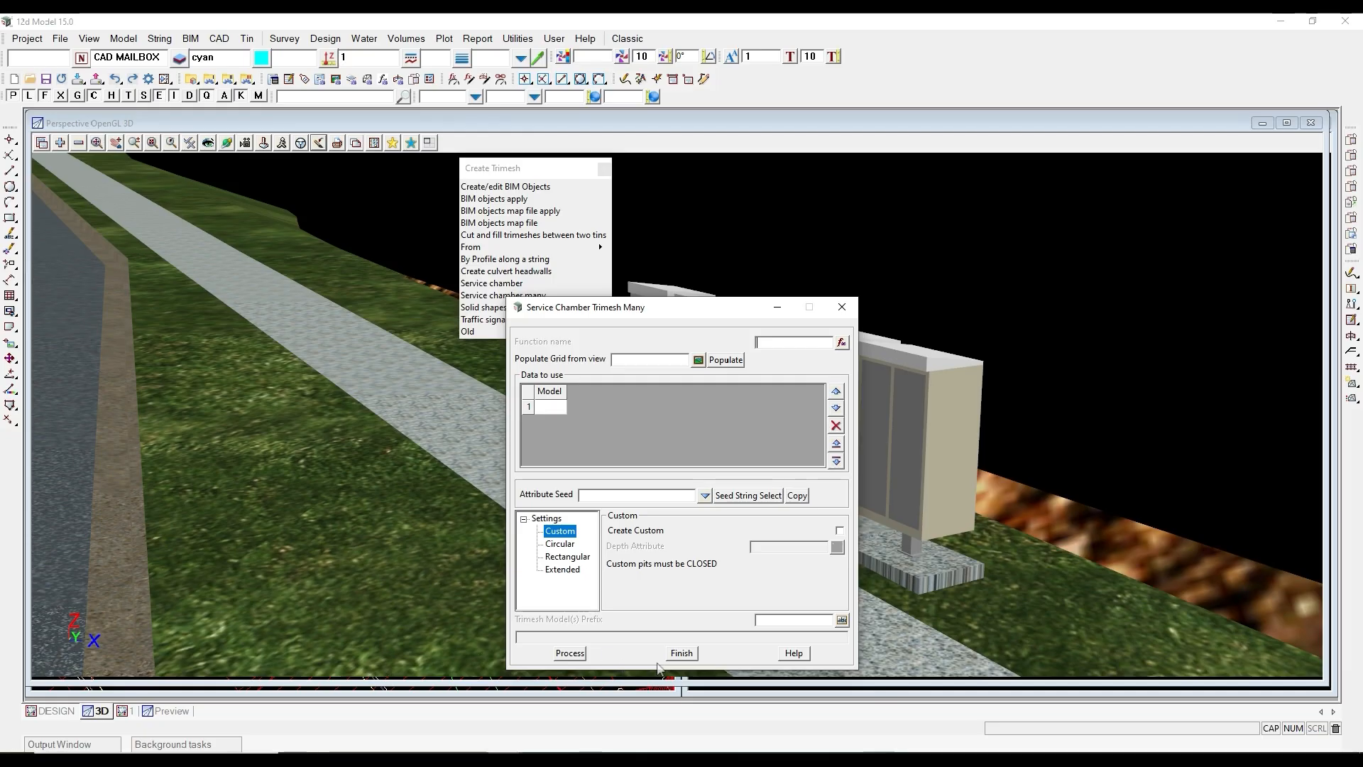
pyautogui.click(681, 653)
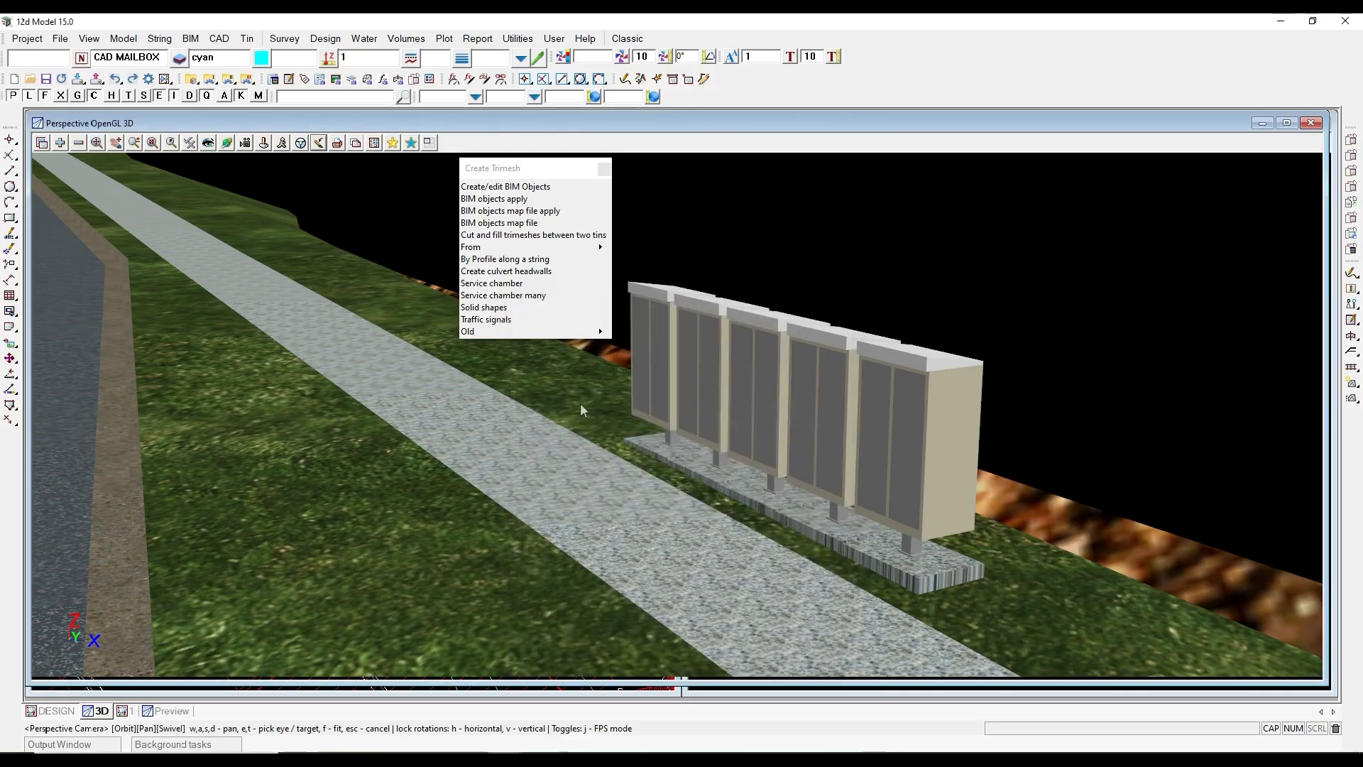
pyautogui.click(496, 310)
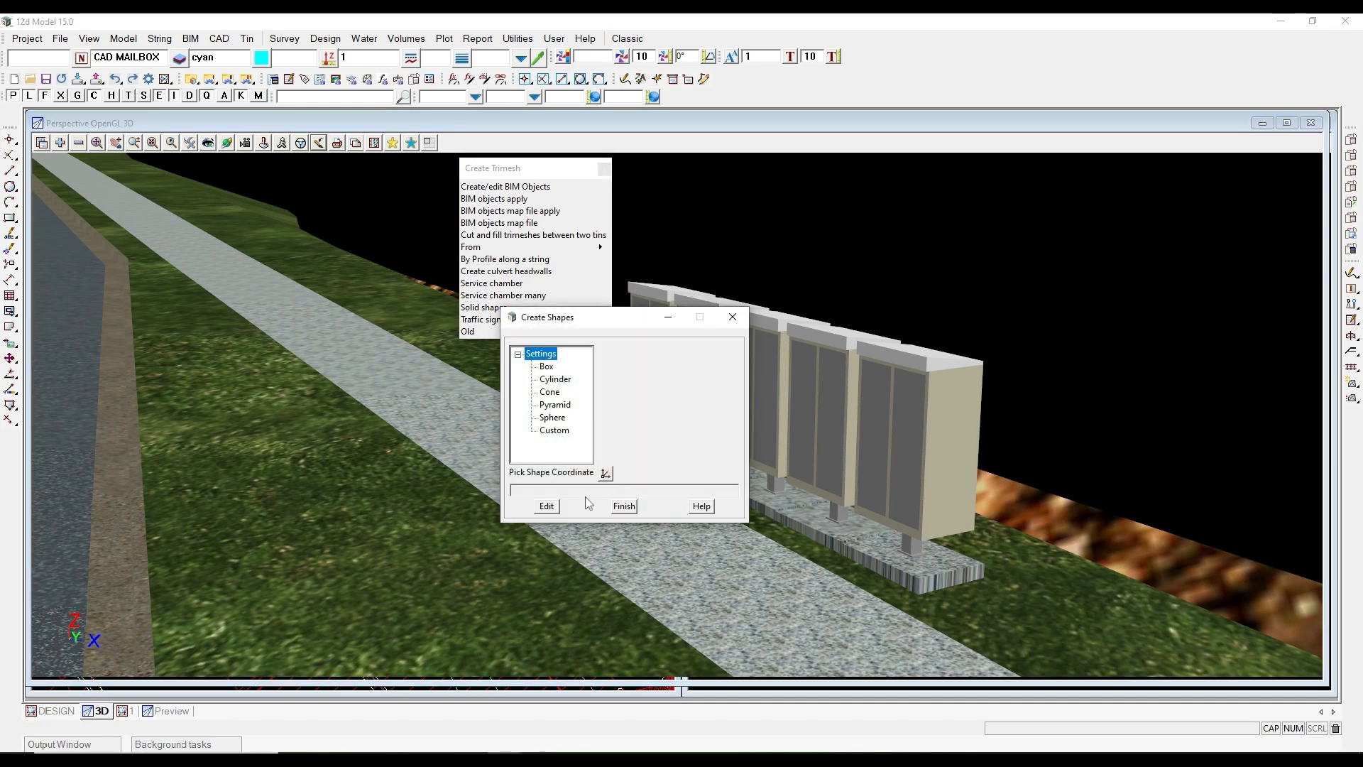
pyautogui.click(626, 509)
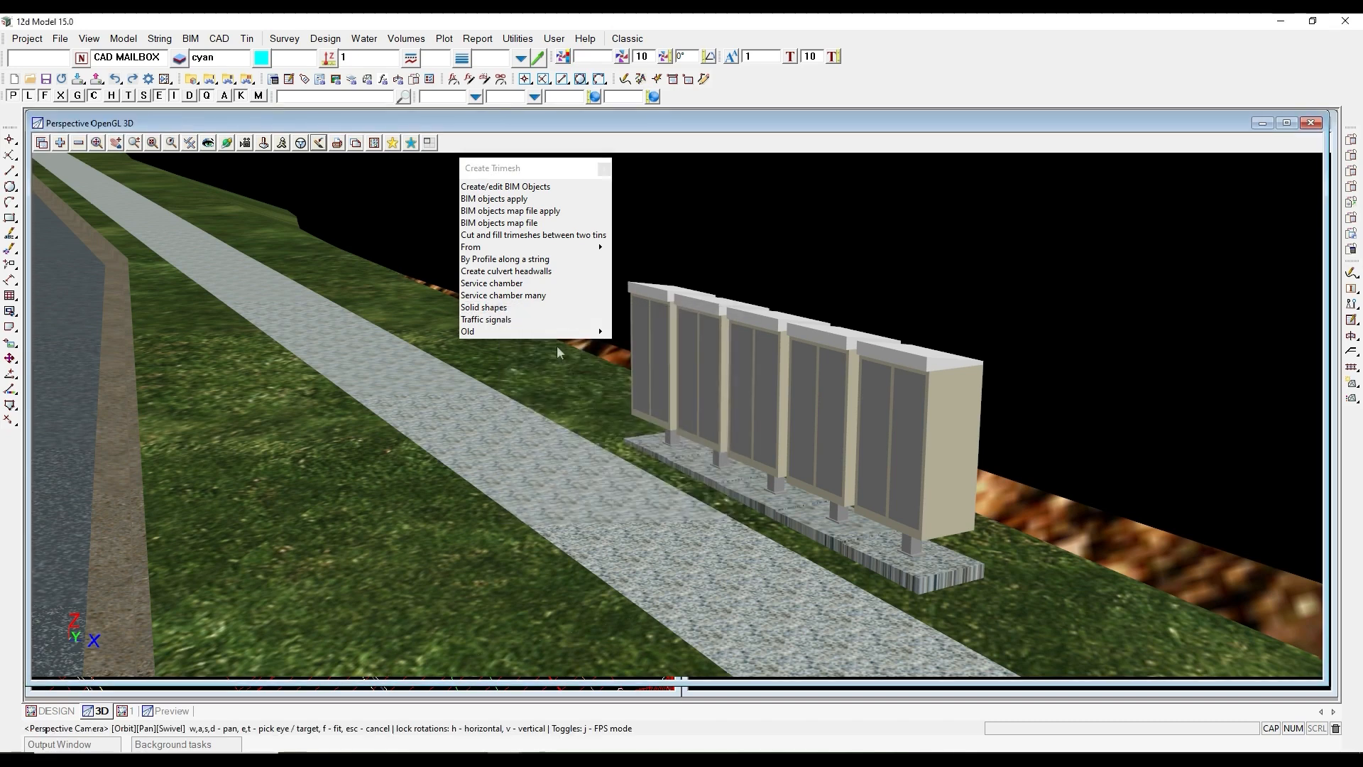
# Examine the traffic signal placement options, and close the trimesh creation tools.
pyautogui.click(504, 320)
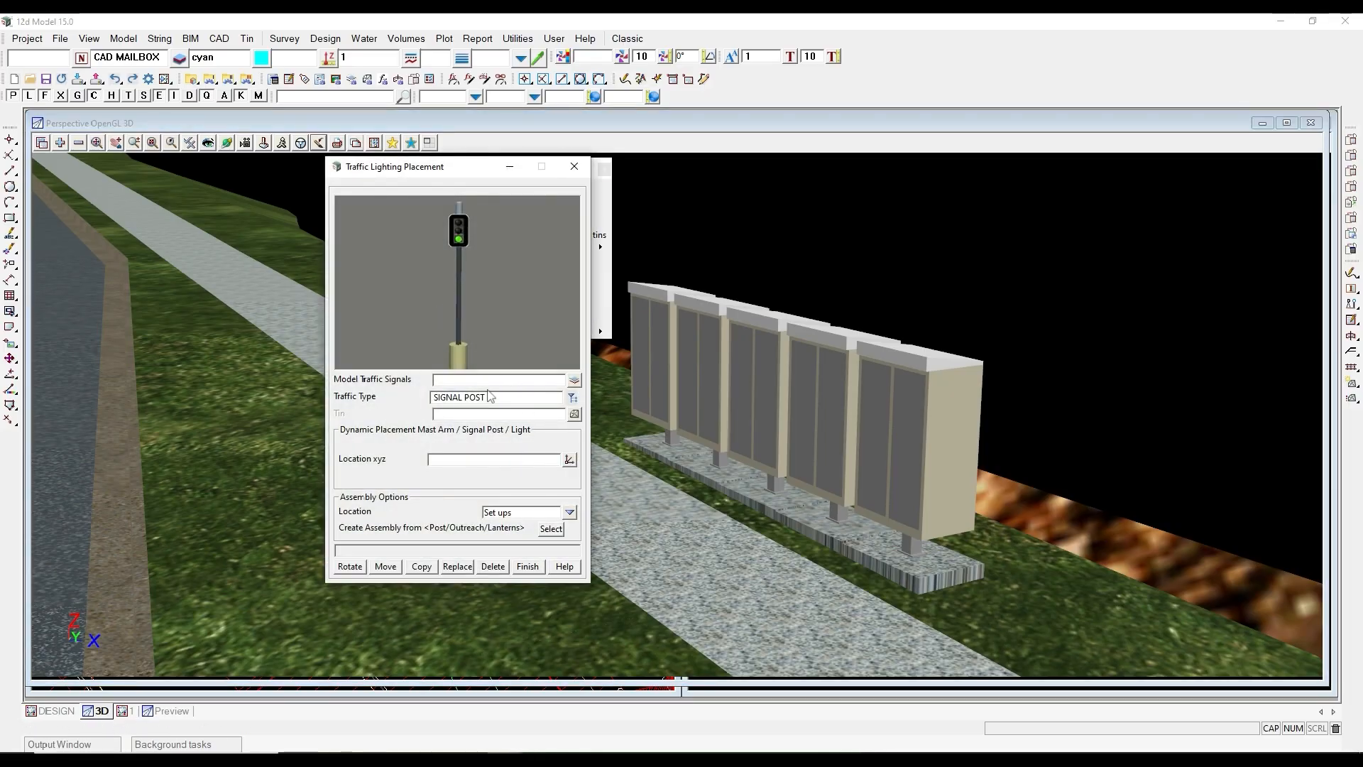
pyautogui.click(526, 567)
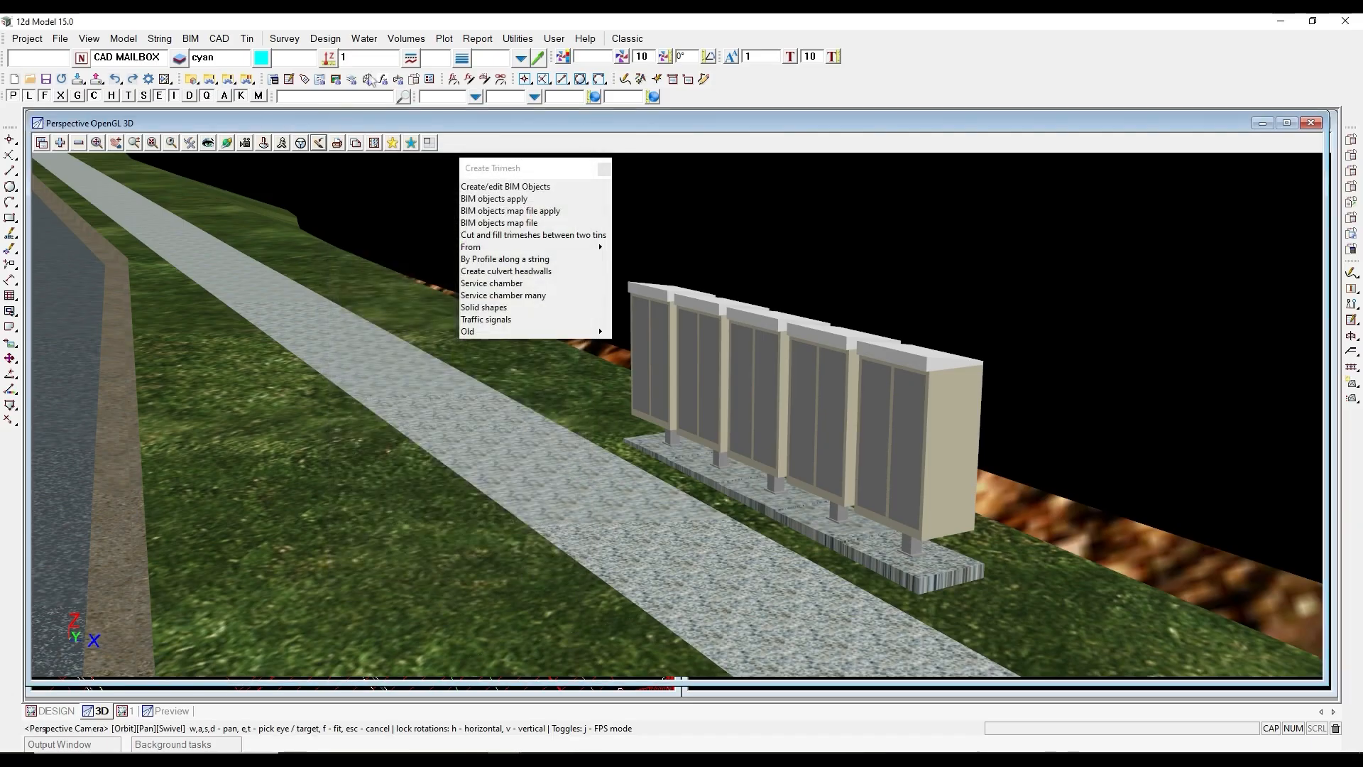
pyautogui.click(604, 170)
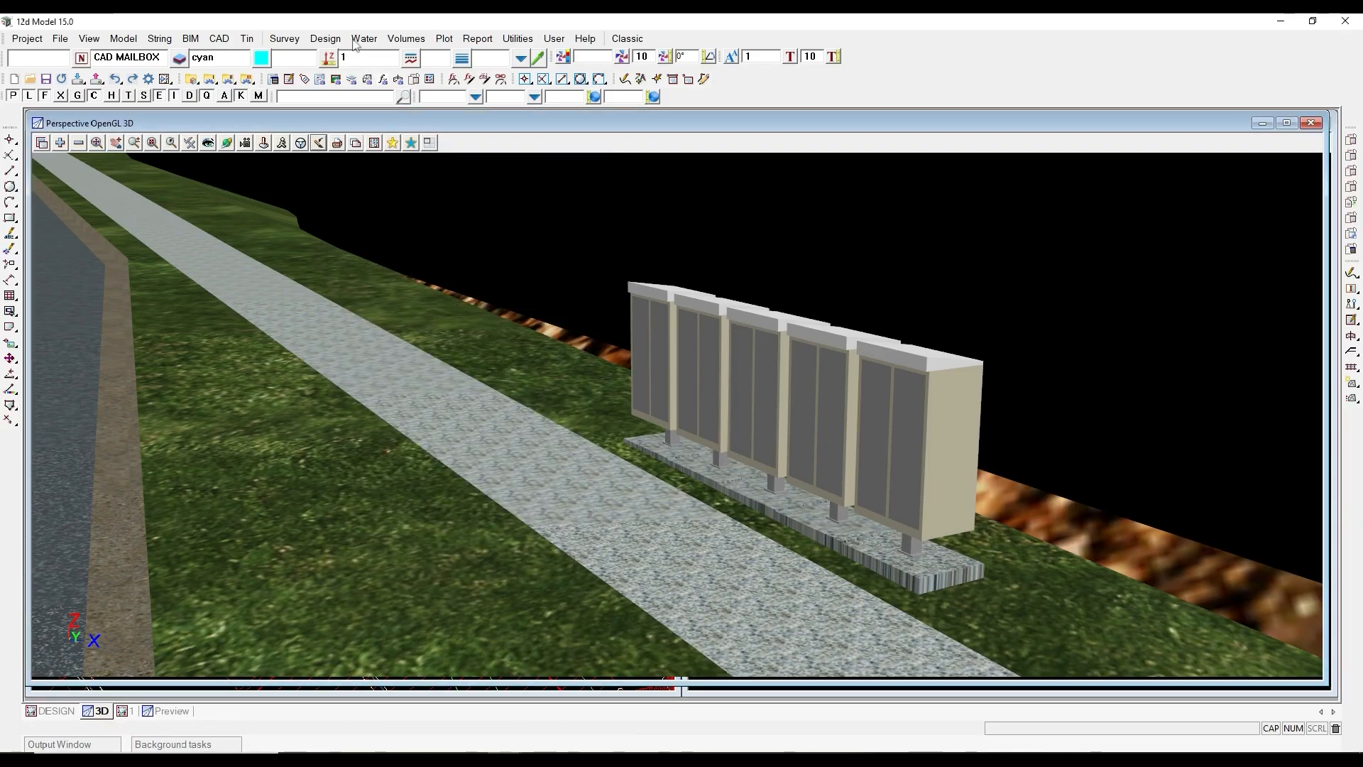
pyautogui.click(191, 39)
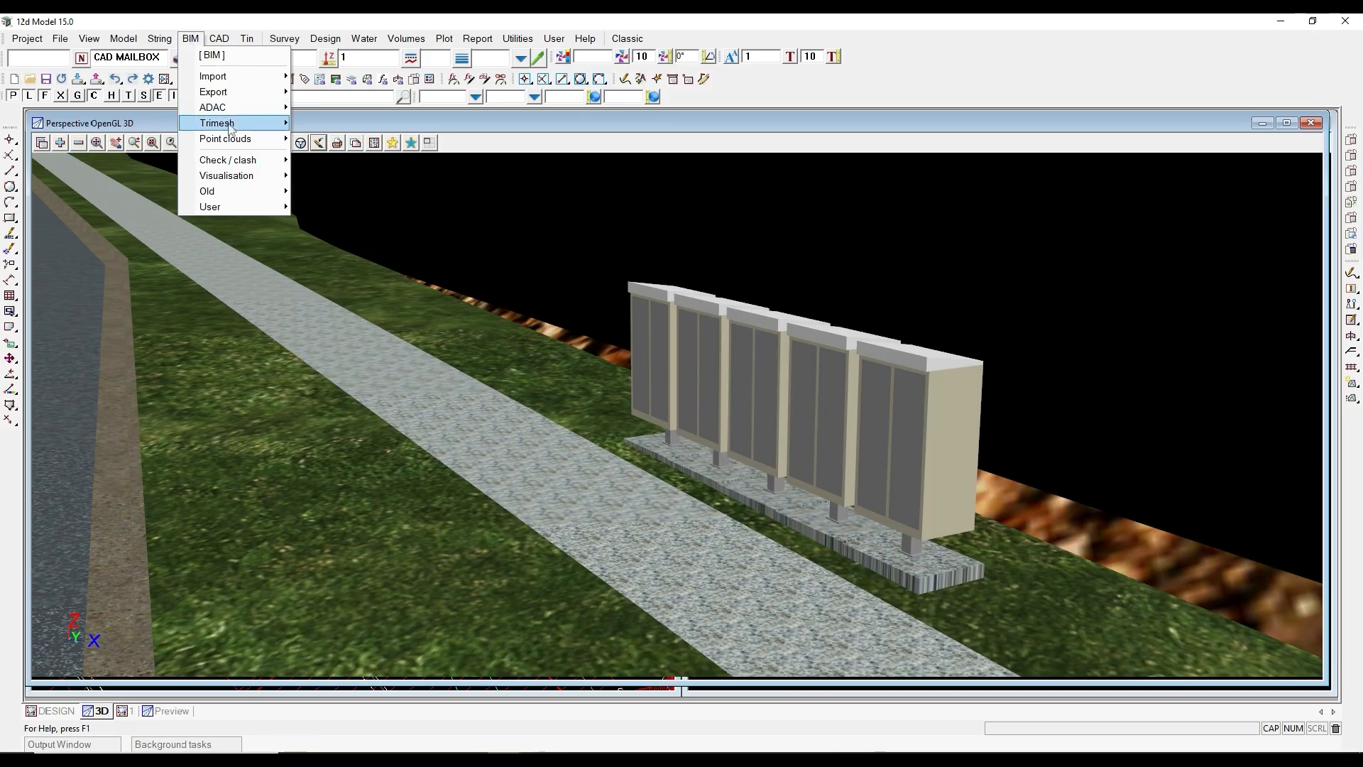
pyautogui.moveTo(231, 128)
pyautogui.moveTo(374, 179)
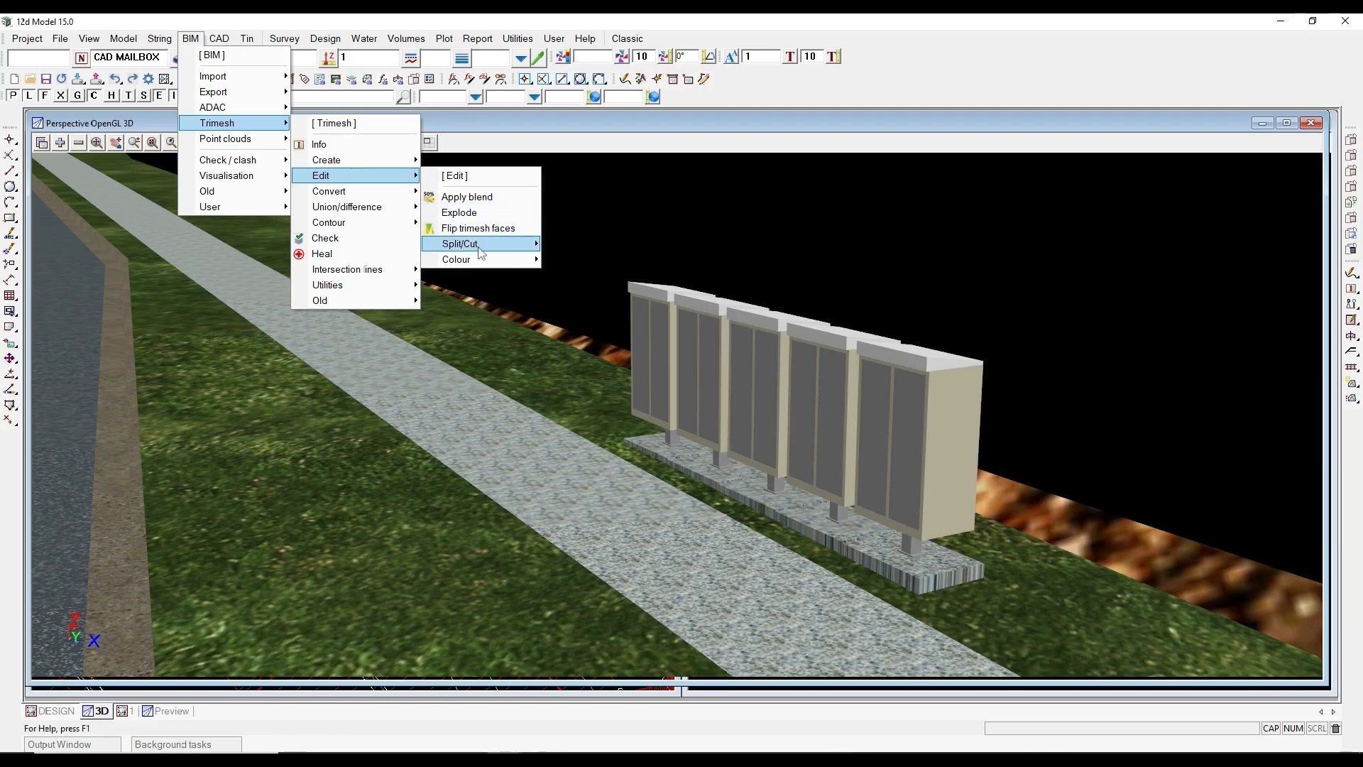
pyautogui.moveTo(483, 245)
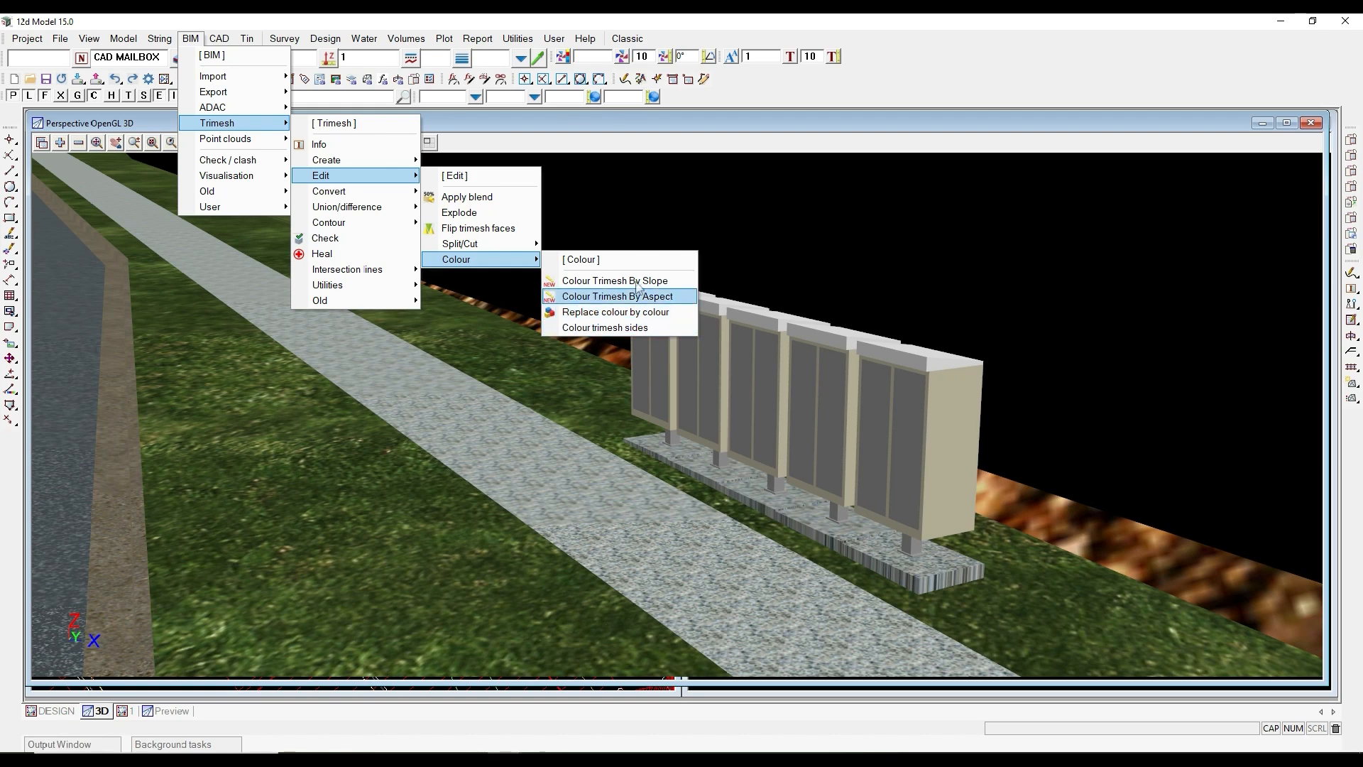
pyautogui.moveTo(377, 233)
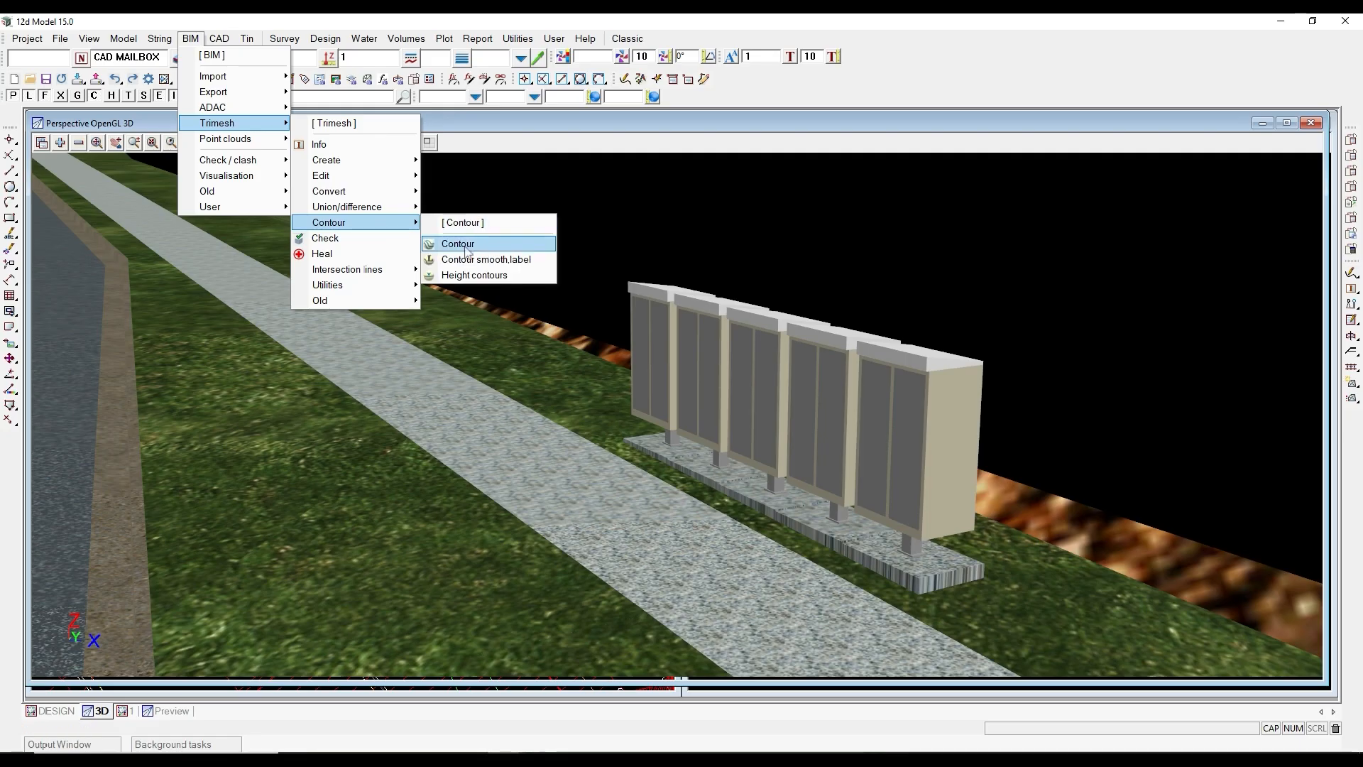
pyautogui.moveTo(363, 292)
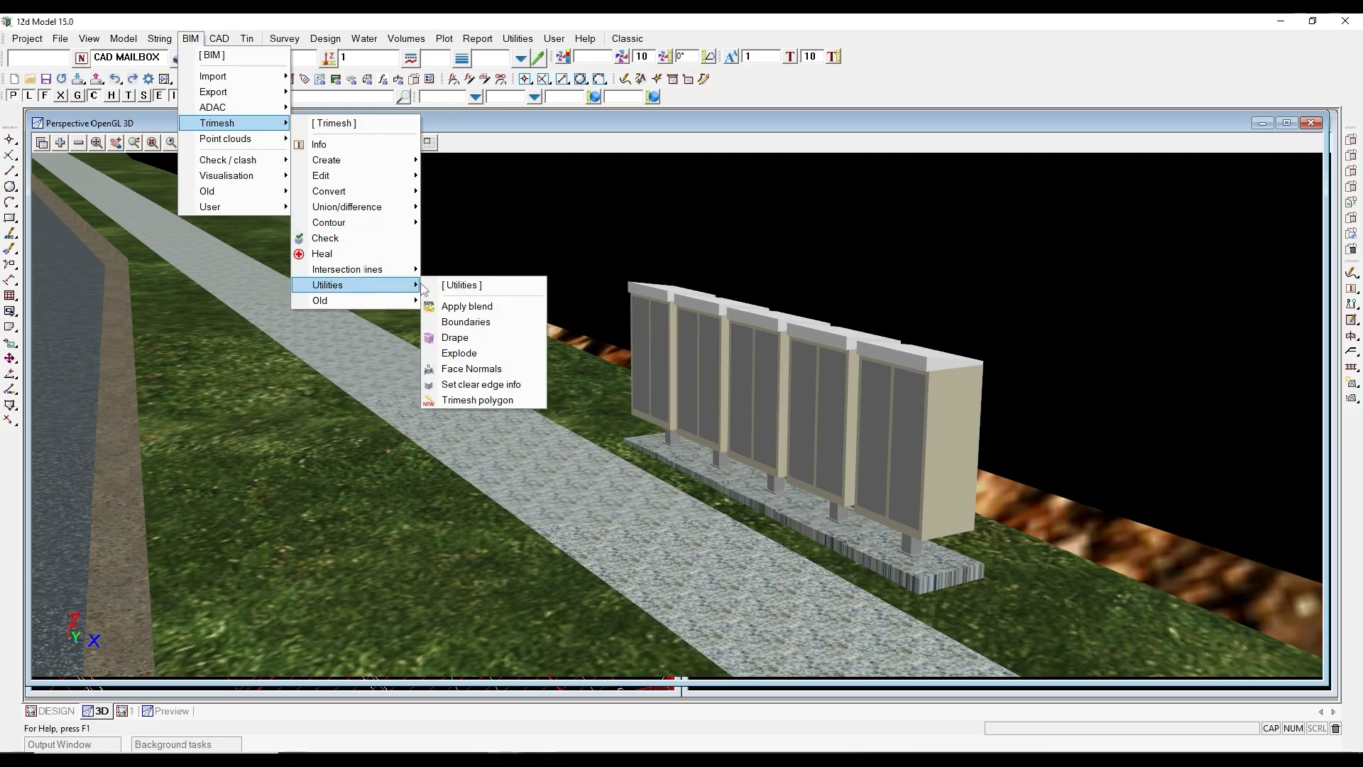